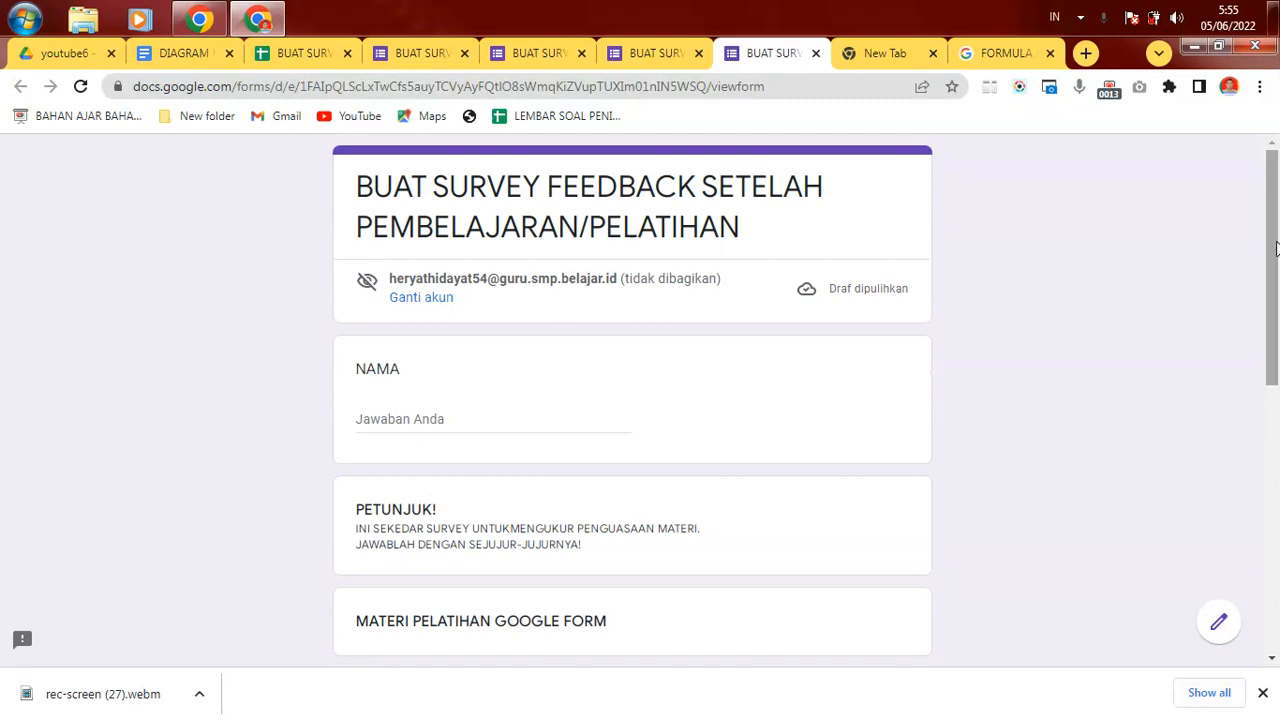
{"action": "mouse_move", "coordinate": [1277, 235]}
{"action": "left_mouse_down"}
{"action": "mouse_move", "coordinate": [1277, 509]}
{"action": "mouse_move", "coordinate": [1277, 250]}
{"action": "left_mouse_up"}
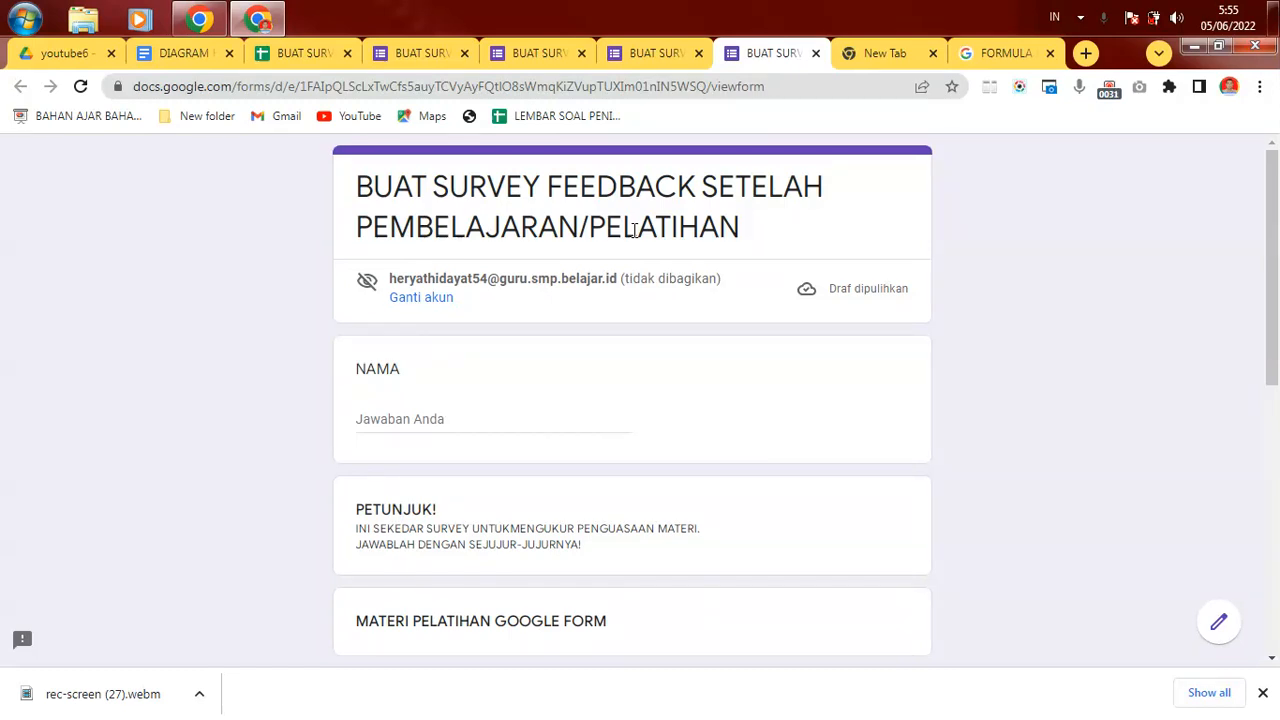
{"action": "left_click_drag", "start_coordinate": [1273, 220], "coordinate": [1273, 157]}
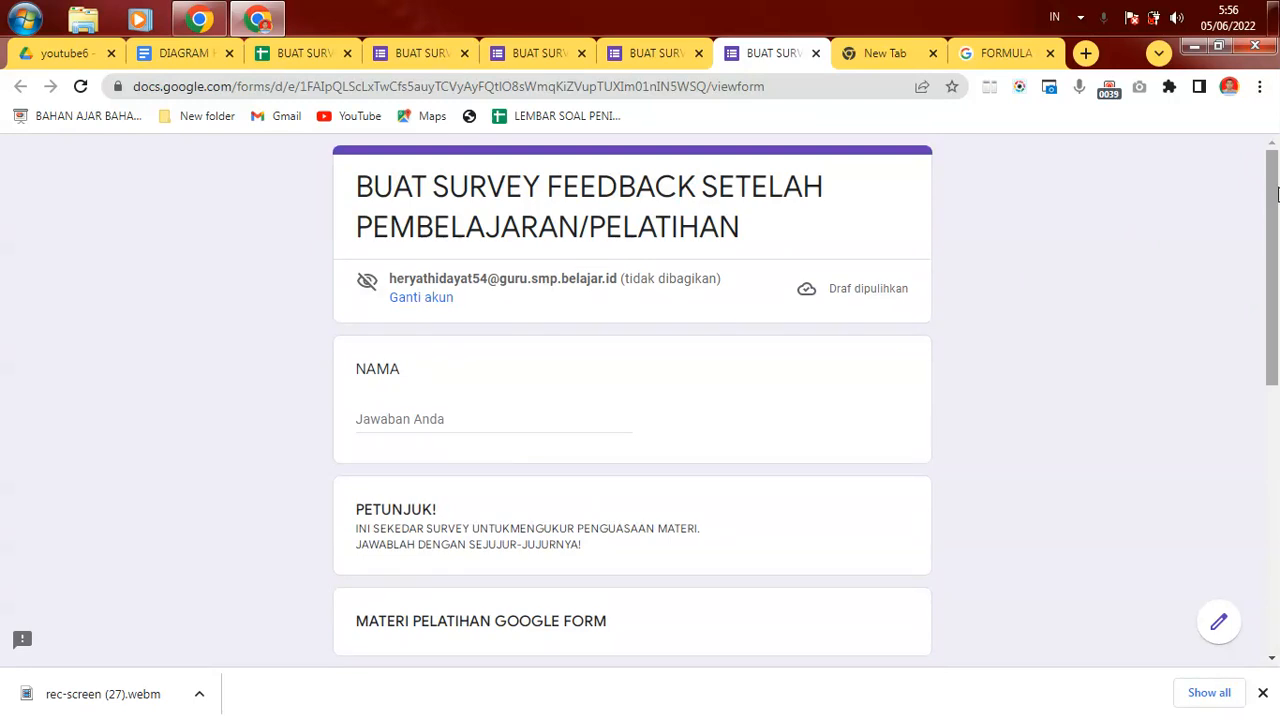
{"action": "left_click_drag", "start_coordinate": [1276, 182], "coordinate": [1279, 117]}
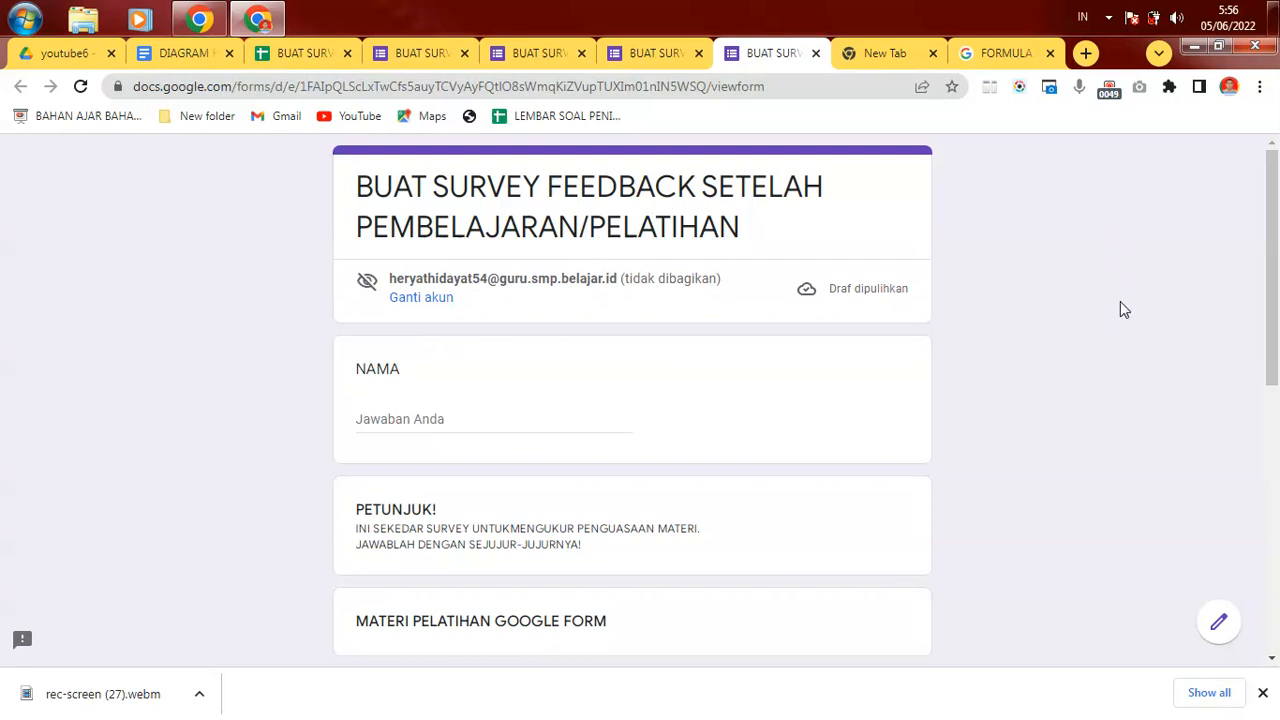
{"action": "mouse_move", "coordinate": [1275, 255]}
{"action": "left_mouse_down"}
{"action": "mouse_move", "coordinate": [1276, 420]}
{"action": "mouse_move", "coordinate": [1276, 256]}
{"action": "left_mouse_up"}
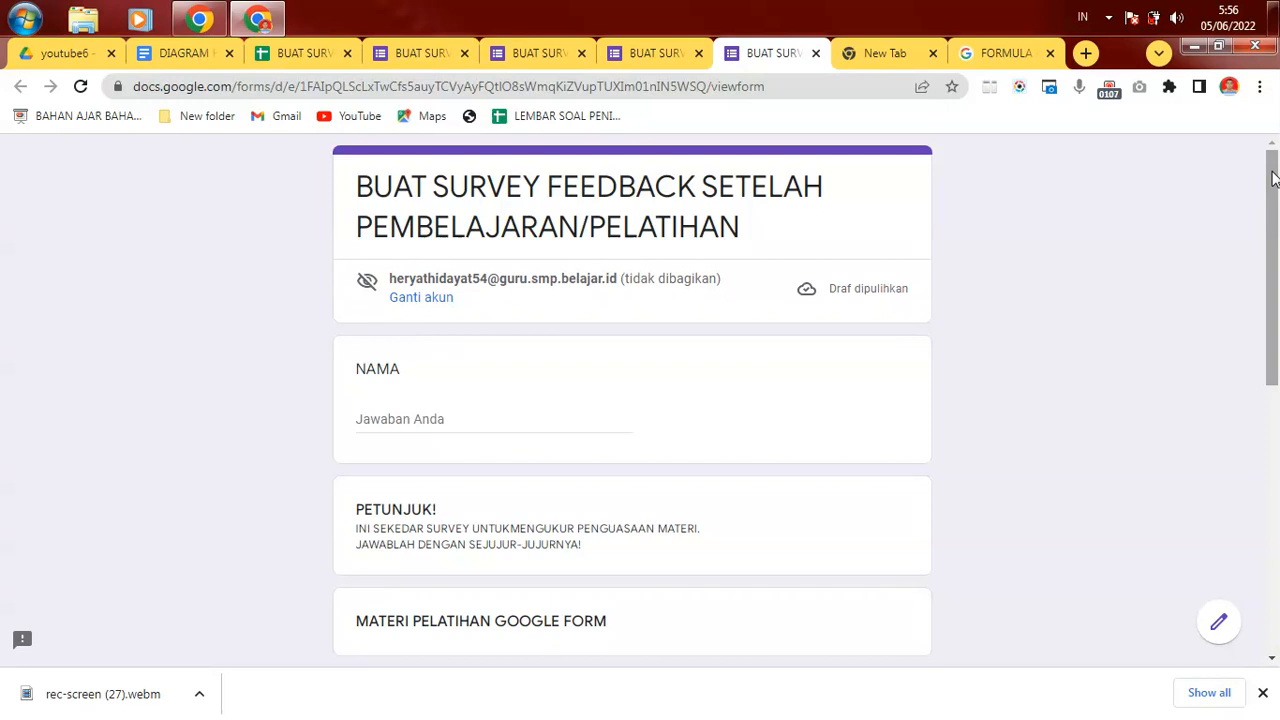
{"action": "mouse_move", "coordinate": [1273, 178]}
{"action": "left_mouse_down"}
{"action": "mouse_move", "coordinate": [1273, 210]}
{"action": "mouse_move", "coordinate": [1273, 162]}
{"action": "mouse_move", "coordinate": [1276, 238]}
{"action": "mouse_move", "coordinate": [1276, 175]}
{"action": "left_mouse_up"}
{"action": "left_click_drag", "start_coordinate": [1273, 200], "coordinate": [1271, 120]}
{"action": "left_click_drag", "start_coordinate": [1271, 180], "coordinate": [1273, 150]}
{"action": "left_click_drag", "start_coordinate": [1275, 174], "coordinate": [1240, 129]}
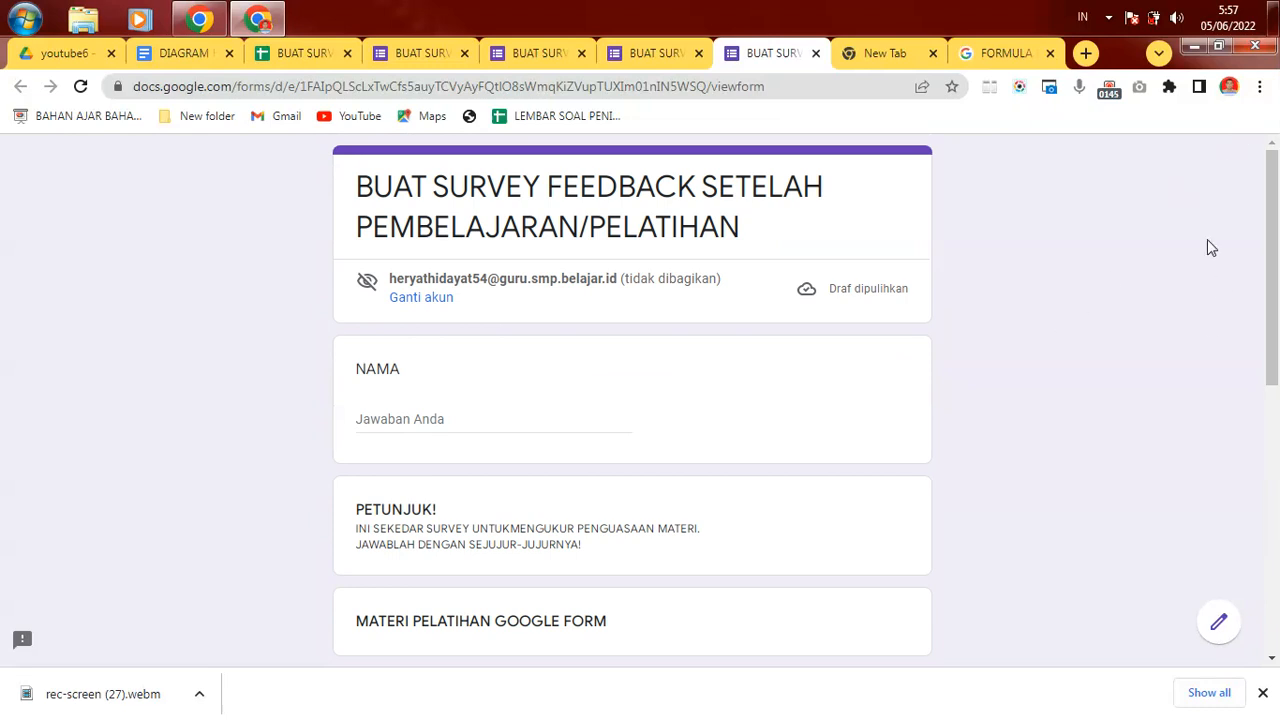
{"action": "left_click_drag", "start_coordinate": [1274, 247], "coordinate": [1276, 183]}
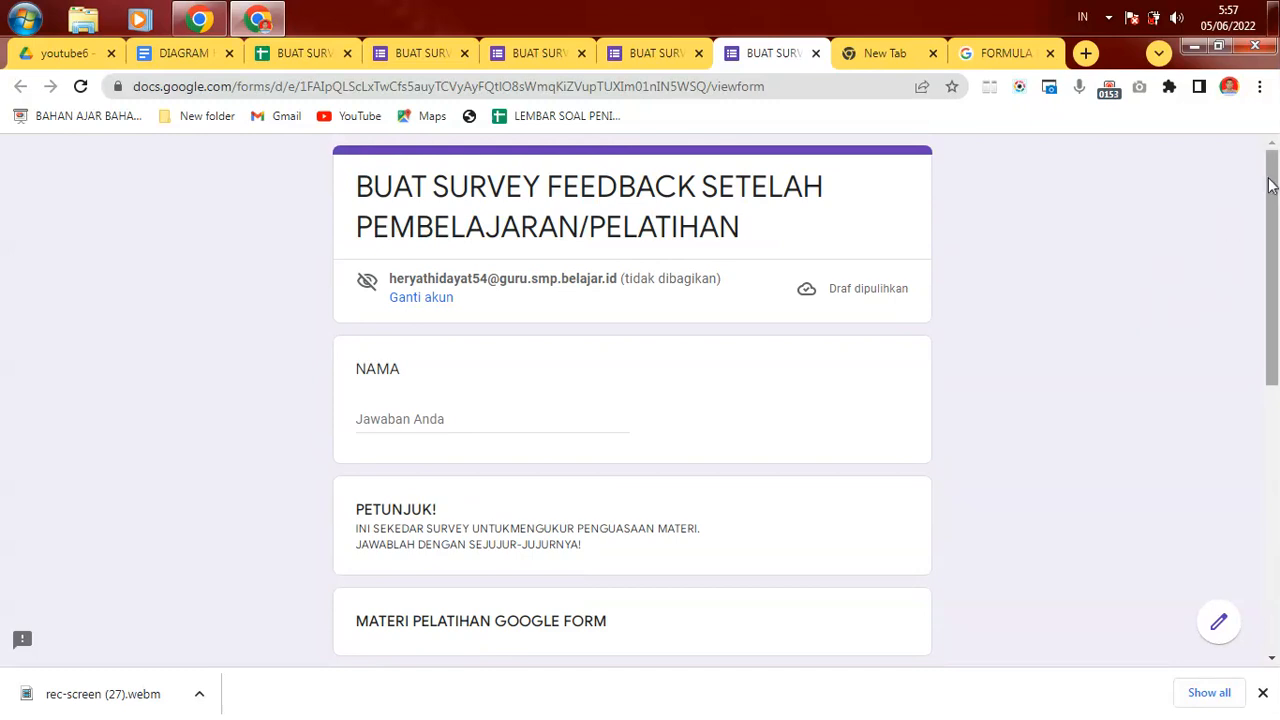
{"action": "mouse_move", "coordinate": [1273, 172]}
{"action": "left_mouse_down"}
{"action": "mouse_move", "coordinate": [1272, 442]}
{"action": "mouse_move", "coordinate": [1270, 157]}
{"action": "left_mouse_up"}
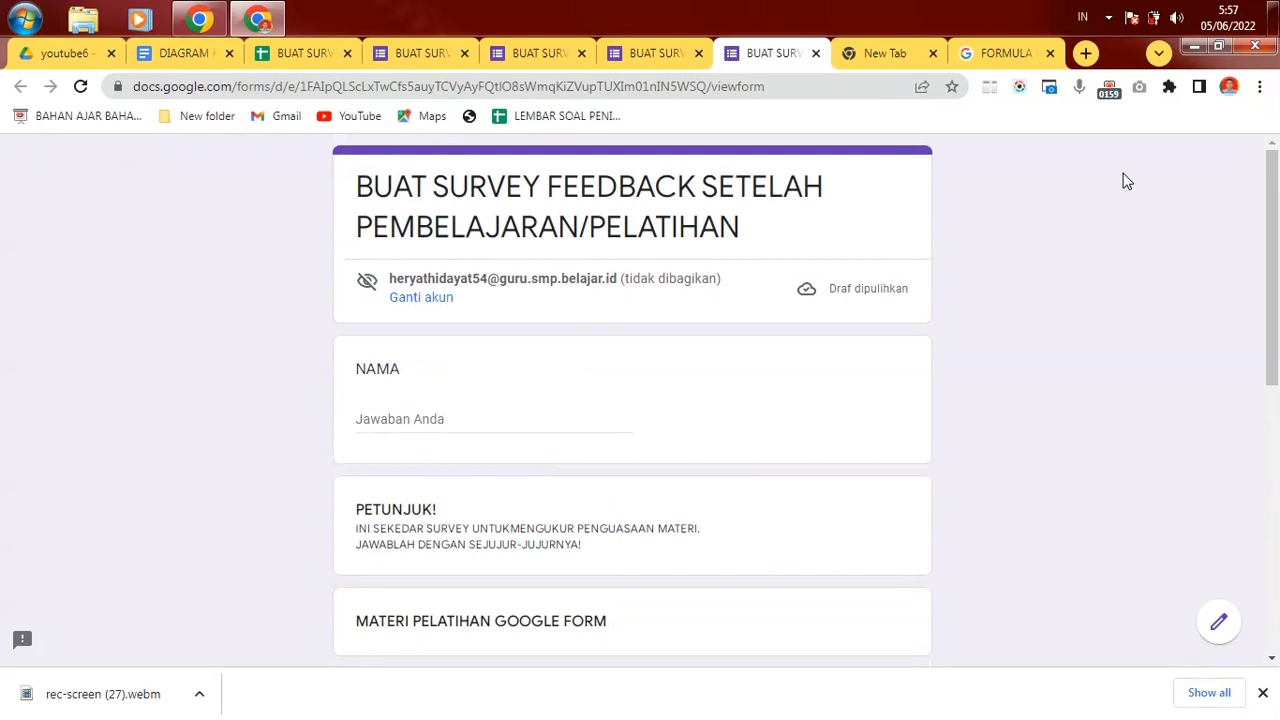
{"action": "mouse_move", "coordinate": [1273, 196]}
{"action": "left_mouse_down"}
{"action": "mouse_move", "coordinate": [1273, 273]}
{"action": "mouse_move", "coordinate": [1272, 194]}
{"action": "left_mouse_up"}
{"action": "left_click_drag", "start_coordinate": [1277, 180], "coordinate": [1274, 145]}
{"action": "mouse_move", "coordinate": [1274, 180]}
{"action": "left_mouse_down"}
{"action": "mouse_move", "coordinate": [1276, 433]}
{"action": "mouse_move", "coordinate": [1274, 178]}
{"action": "left_mouse_up"}
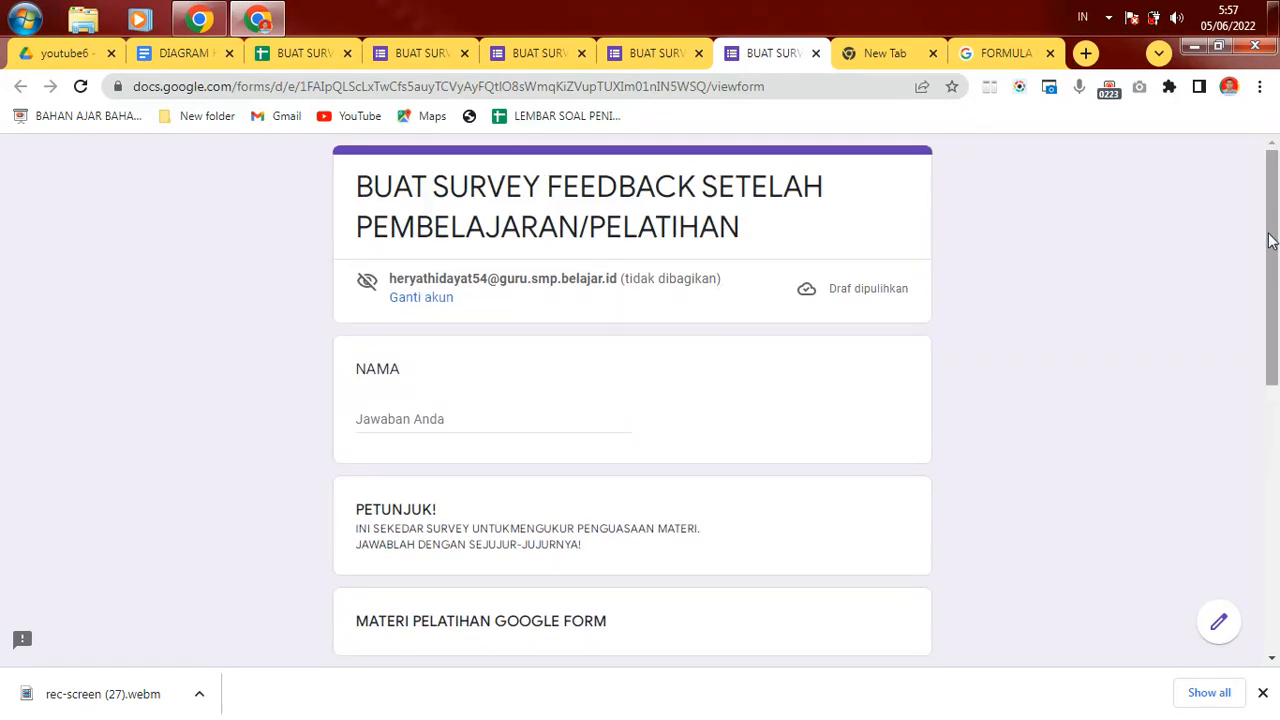
{"action": "left_click_drag", "start_coordinate": [1272, 218], "coordinate": [1266, 120]}
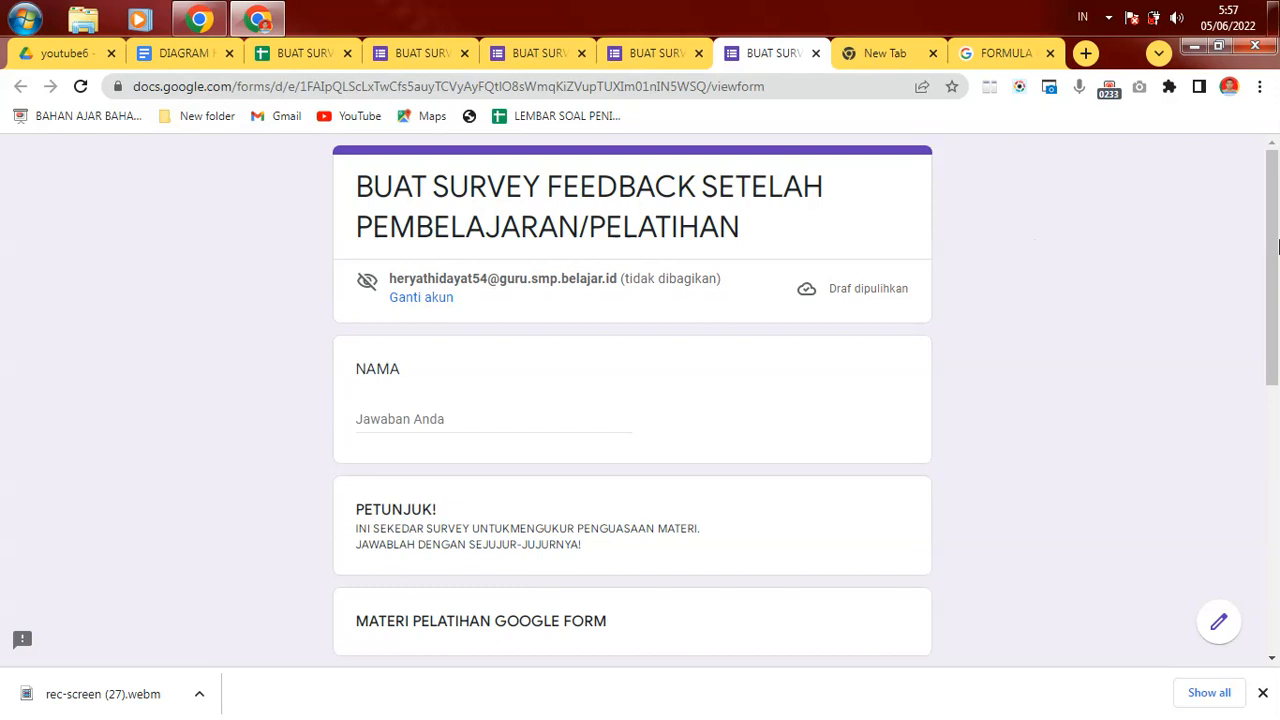
{"action": "mouse_move", "coordinate": [1271, 220]}
{"action": "left_mouse_down"}
{"action": "mouse_move", "coordinate": [1273, 395]}
{"action": "mouse_move", "coordinate": [1275, 195]}
{"action": "left_mouse_up"}
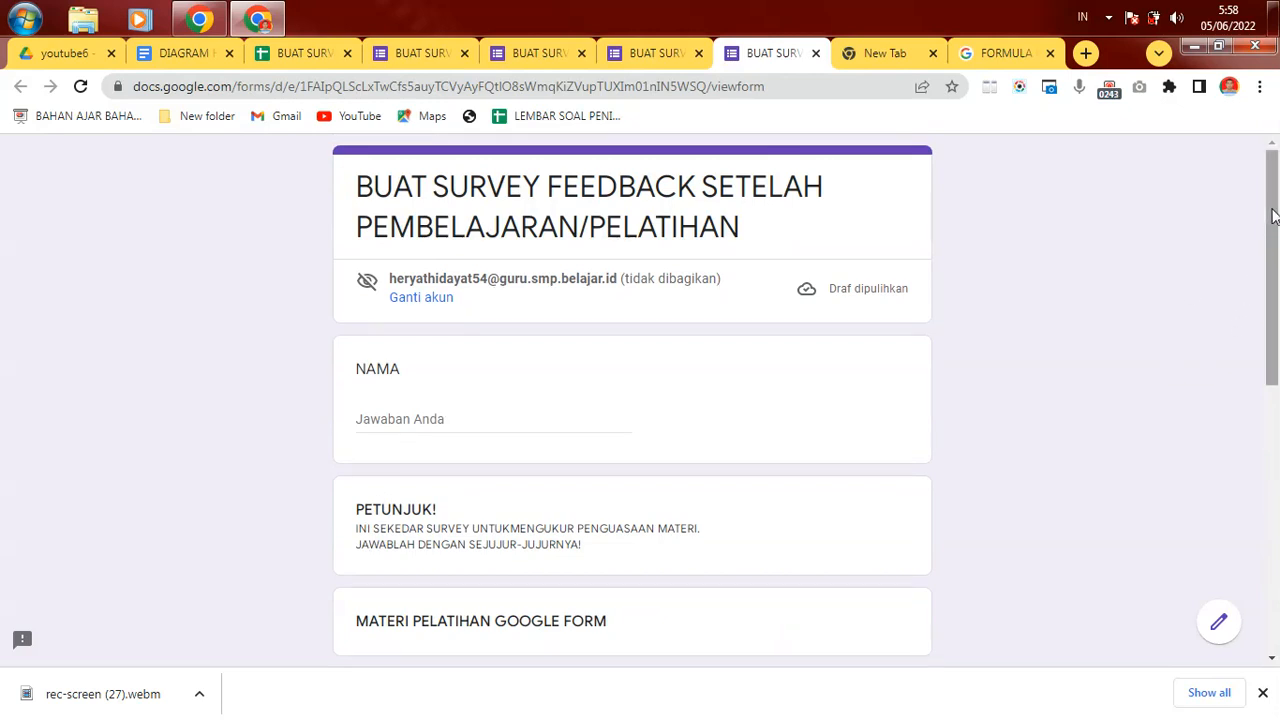
{"action": "left_click_drag", "start_coordinate": [1273, 216], "coordinate": [1275, 262]}
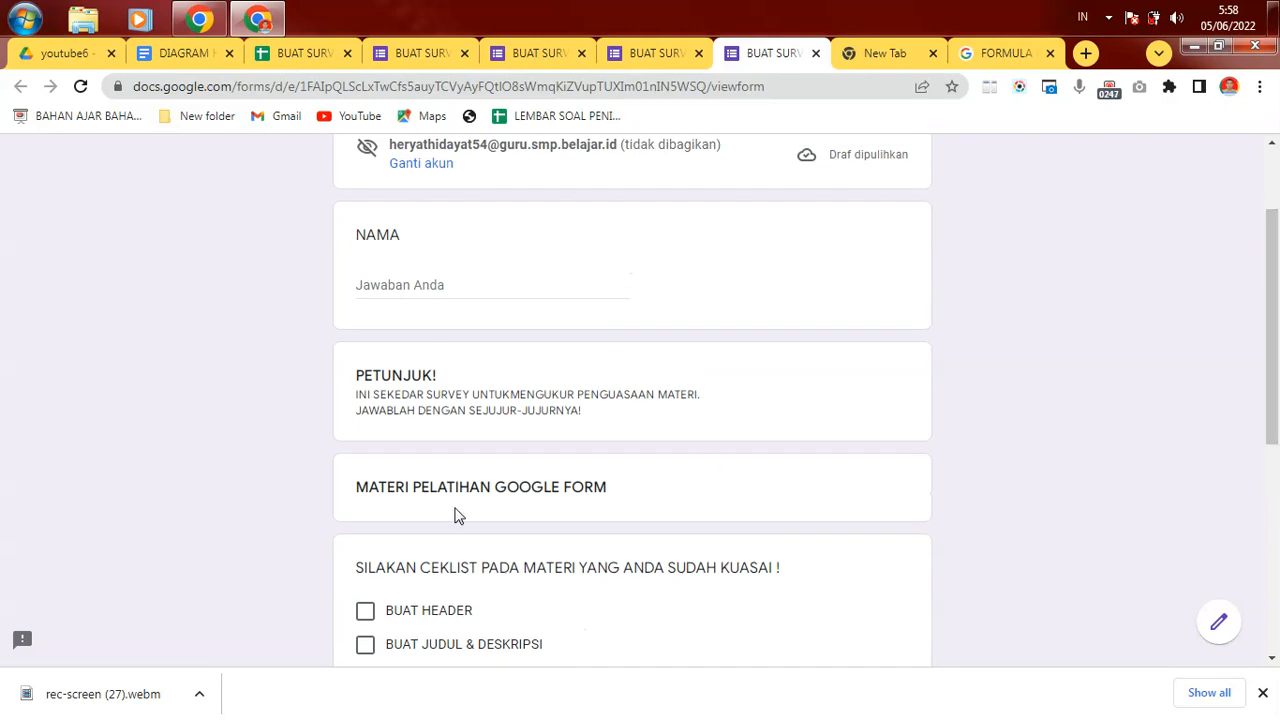
{"action": "left_click_drag", "start_coordinate": [1272, 286], "coordinate": [1234, 194]}
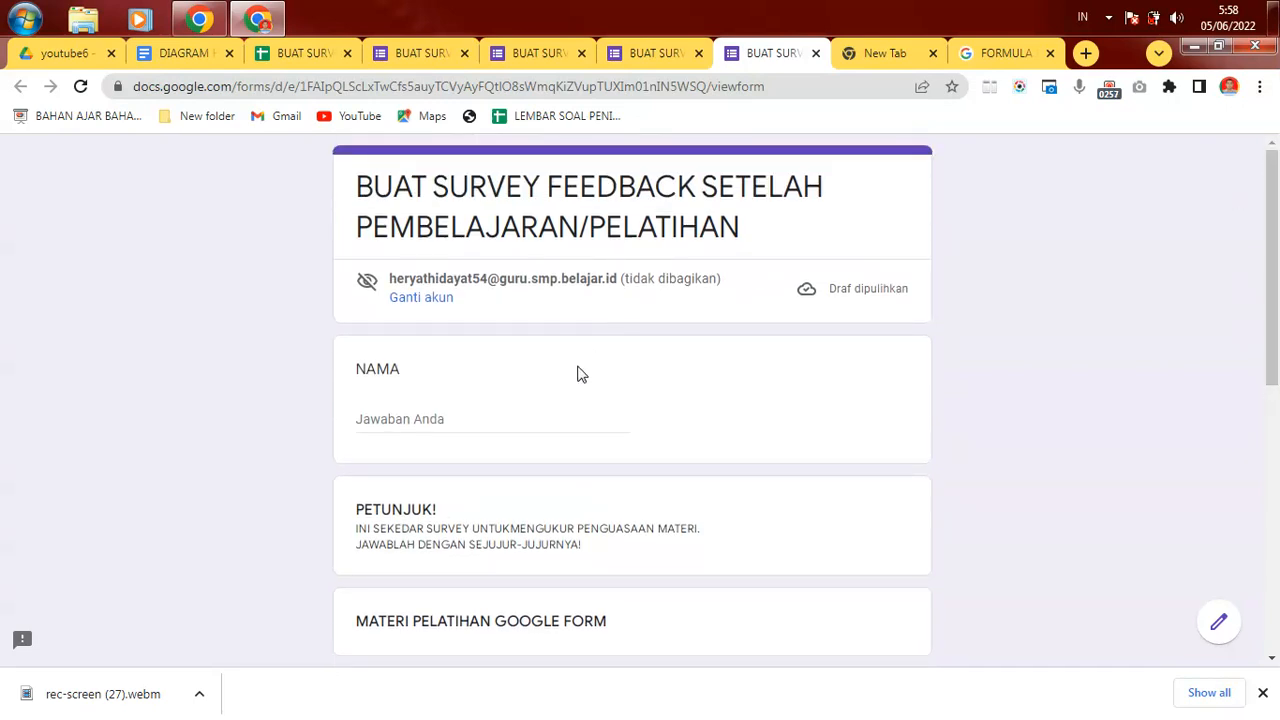
Fill in the NAMA answer of the survey with RESPONDENT10.
{"action": "left_click", "coordinate": [400, 420]}
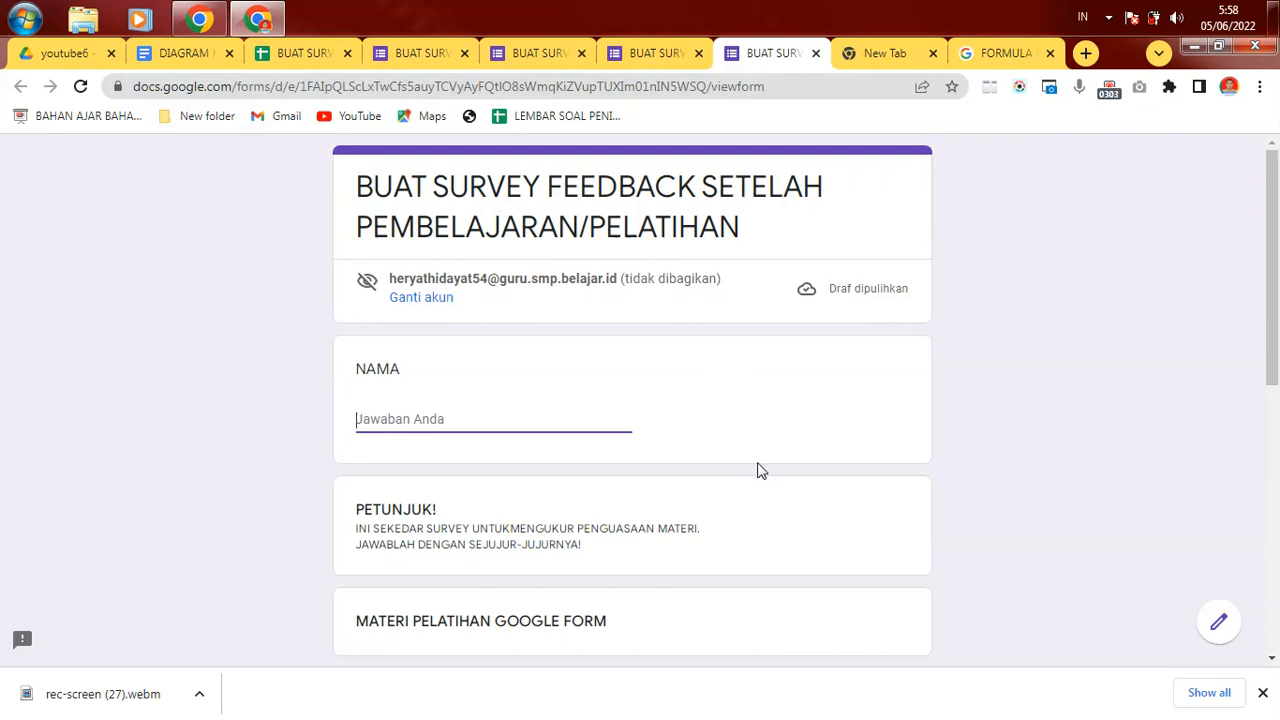
{"action": "type", "text": "RESPON"}
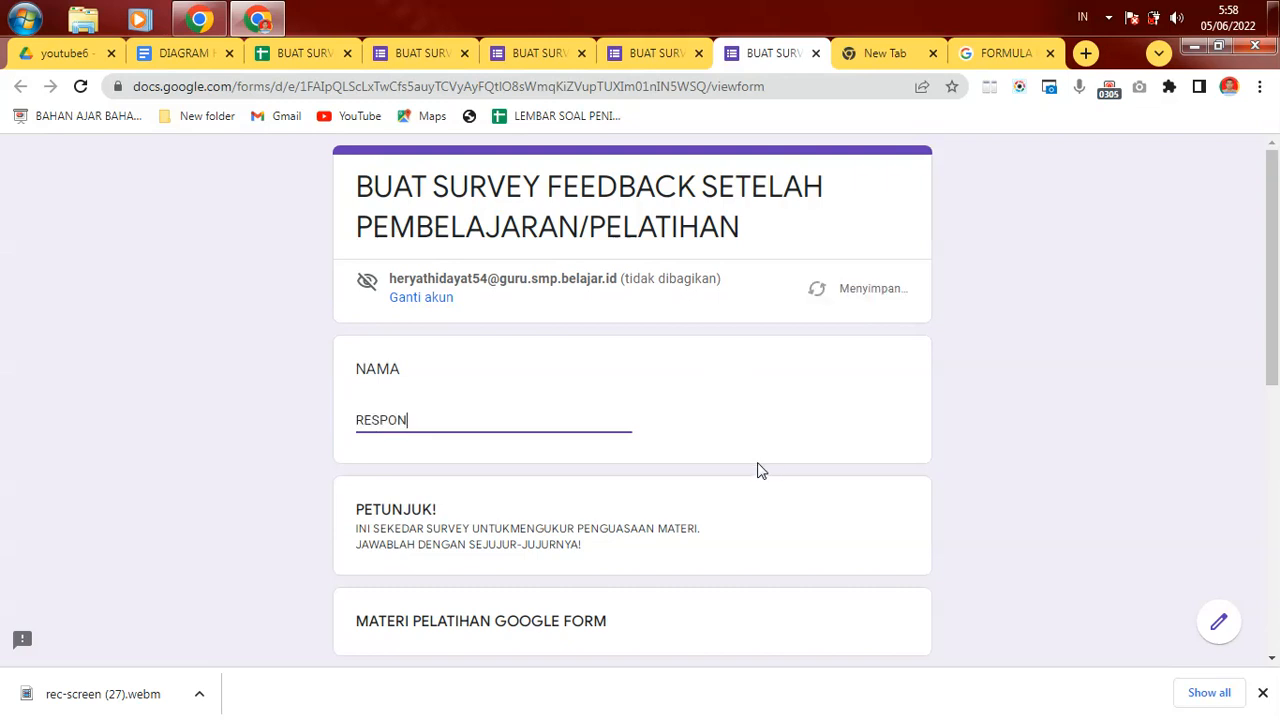
{"action": "left_click", "coordinate": [757, 470]}
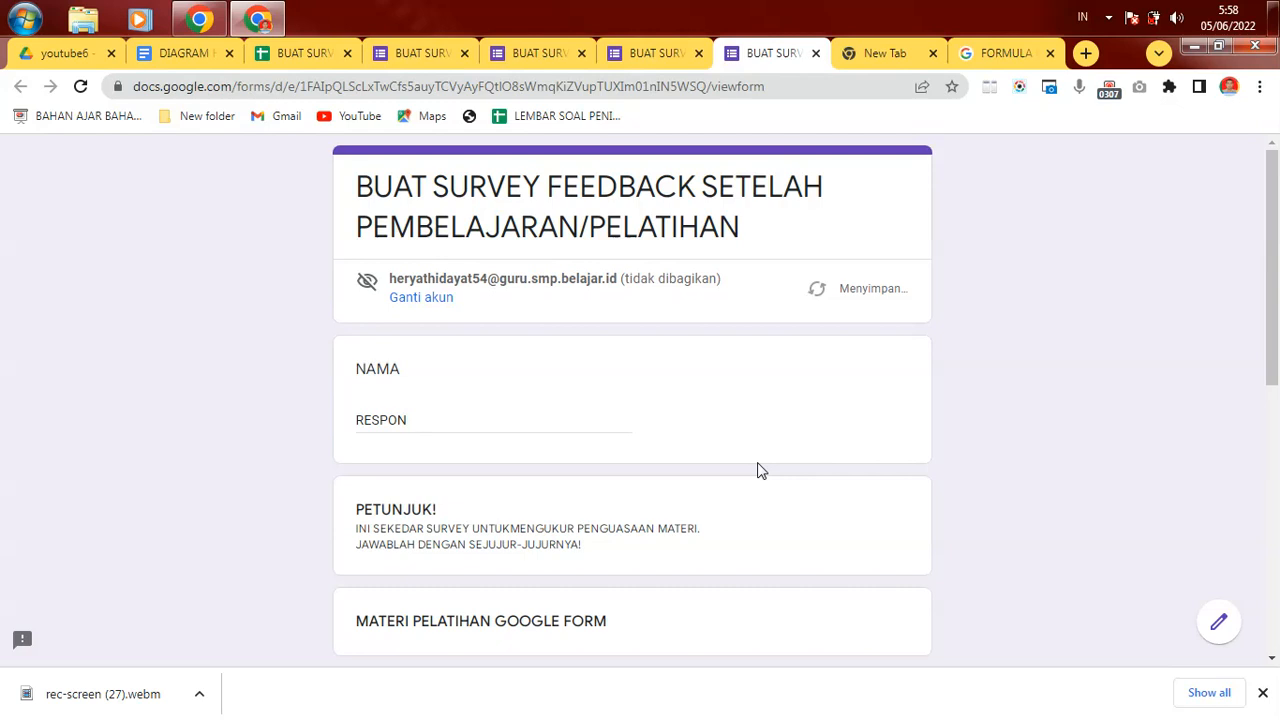
{"action": "left_click", "coordinate": [486, 424]}
{"action": "type", "text": "DENT10"}
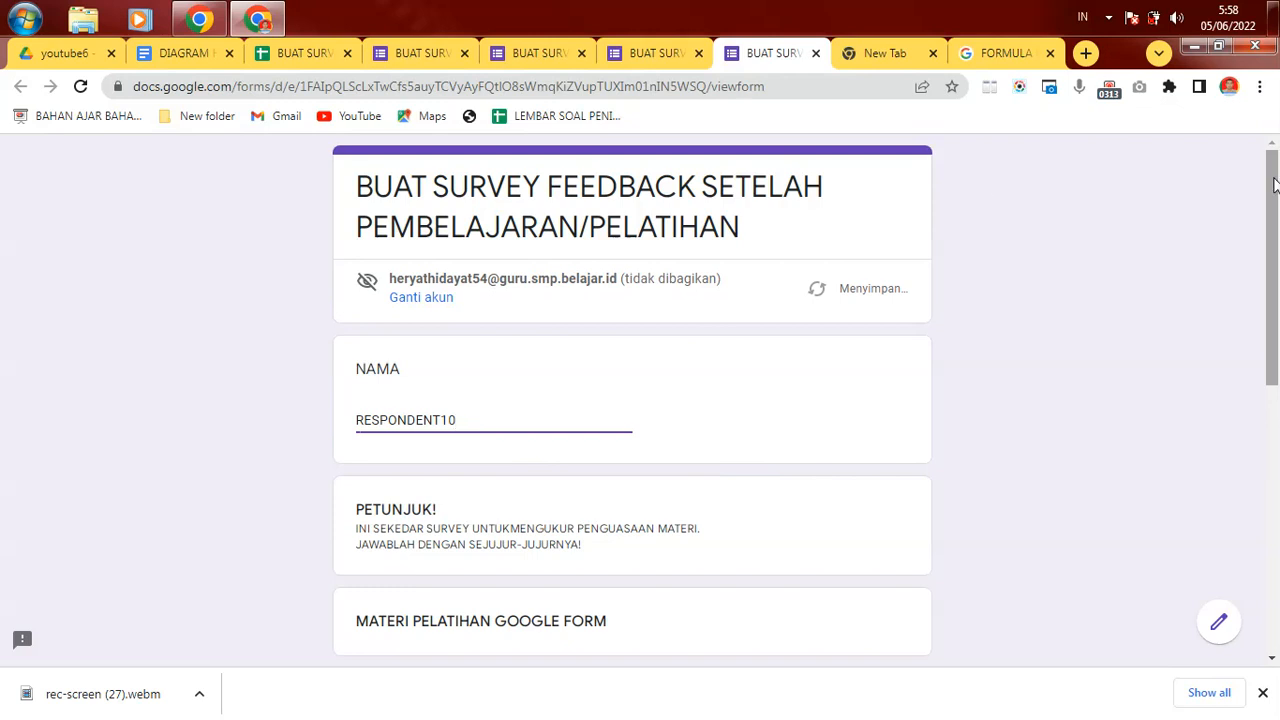
Tick BUAT HEADER and BUAT PERTANYAAN in the checklist of mastered material and continue to the survey's next section.
{"action": "scroll", "coordinate": [1277, 257], "scroll_direction": "down", "scroll_amount": 2}
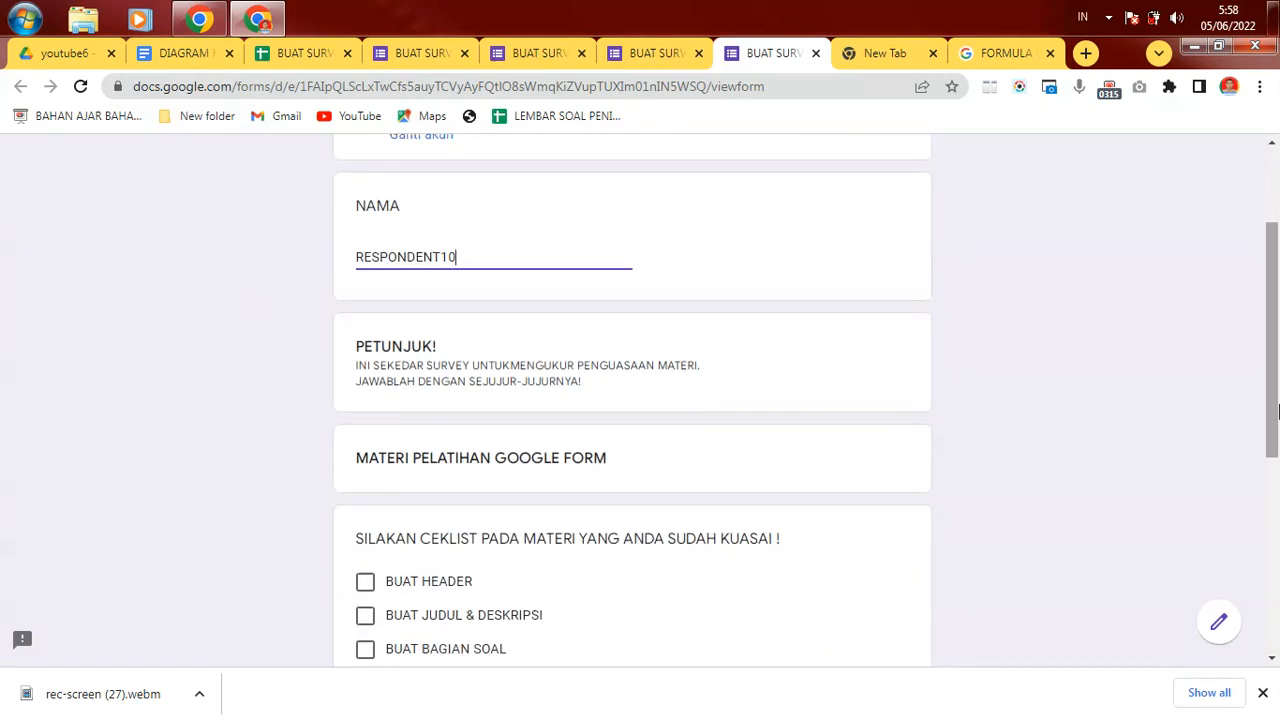
{"action": "mouse_move", "coordinate": [1277, 400]}
{"action": "left_mouse_down"}
{"action": "mouse_move", "coordinate": [1277, 442]}
{"action": "mouse_move", "coordinate": [1277, 380]}
{"action": "left_mouse_up"}
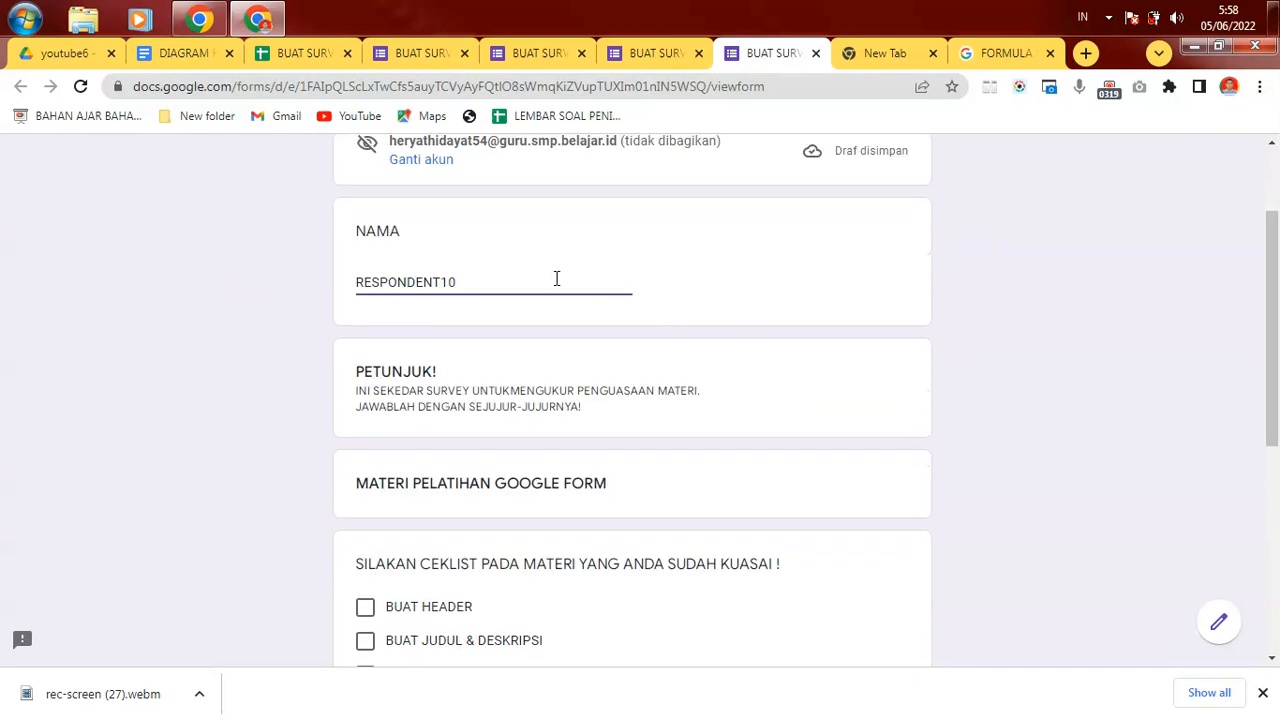
{"action": "left_click_drag", "start_coordinate": [1275, 238], "coordinate": [1277, 270]}
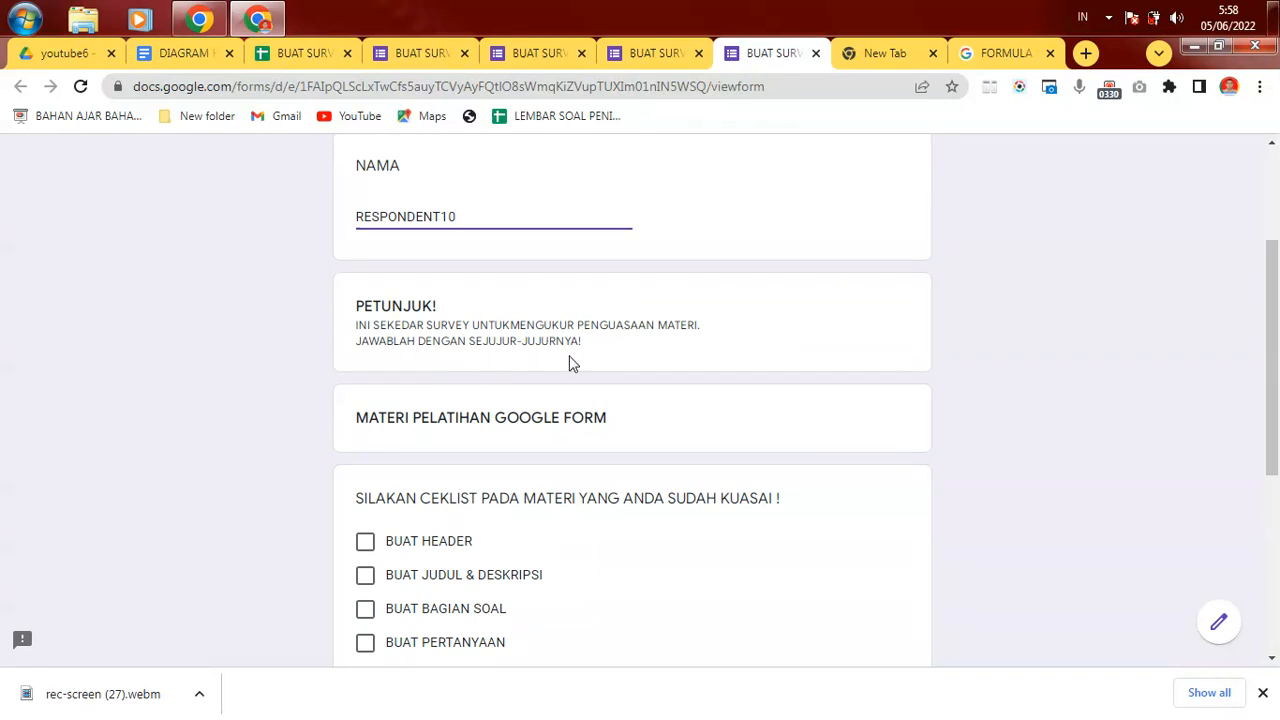
{"action": "mouse_move", "coordinate": [1277, 334]}
{"action": "left_mouse_down"}
{"action": "mouse_move", "coordinate": [1278, 367]}
{"action": "mouse_move", "coordinate": [1275, 350]}
{"action": "left_mouse_up"}
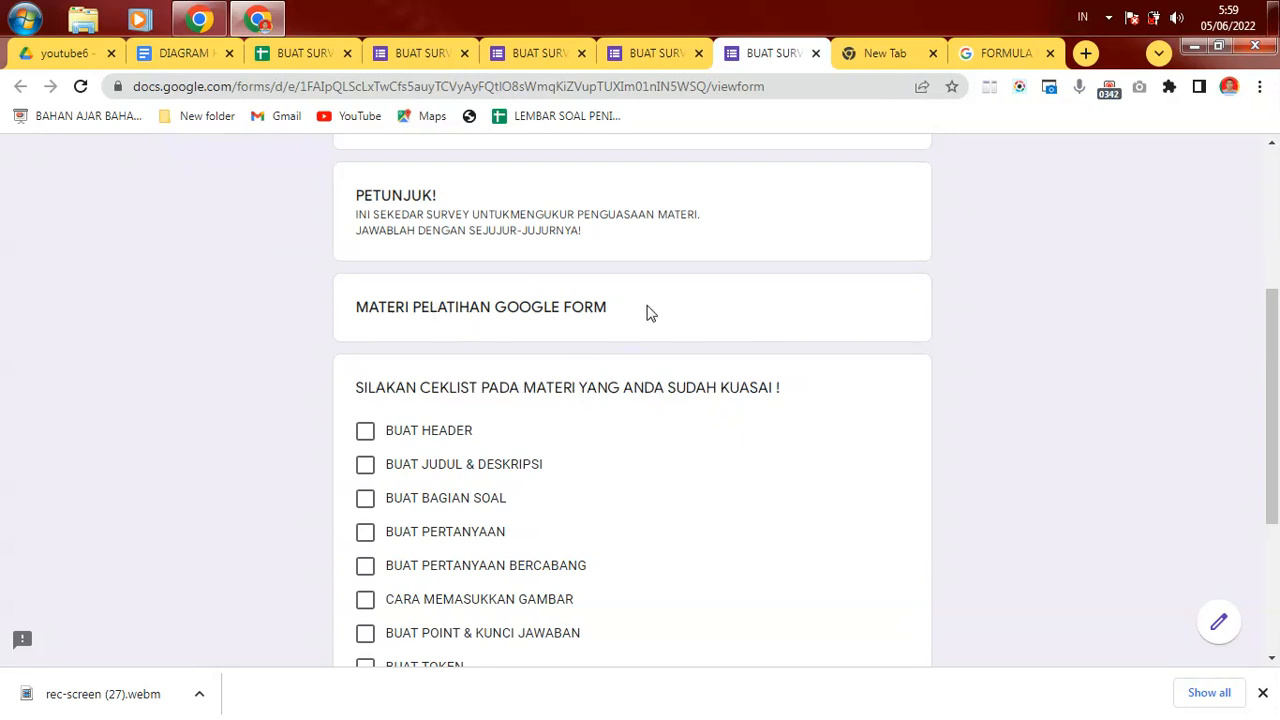
{"action": "left_click_drag", "start_coordinate": [1277, 270], "coordinate": [1275, 360]}
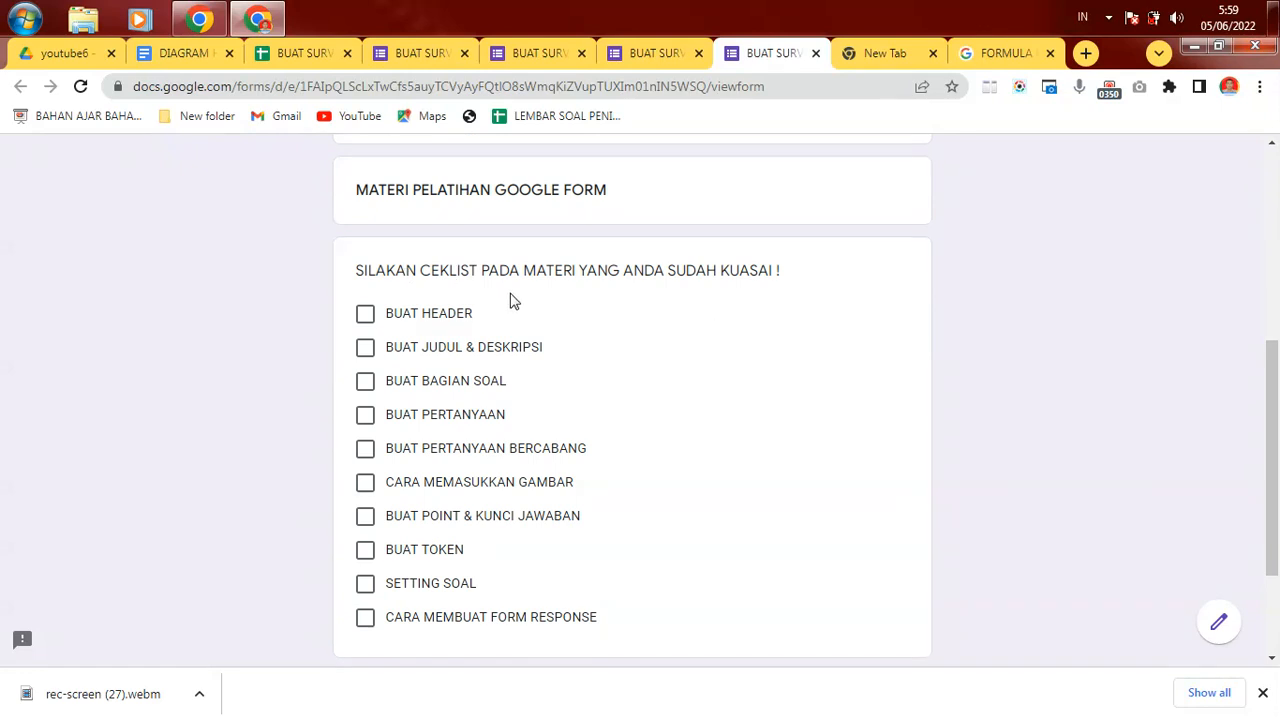
{"action": "left_click_drag", "start_coordinate": [1275, 440], "coordinate": [1273, 486]}
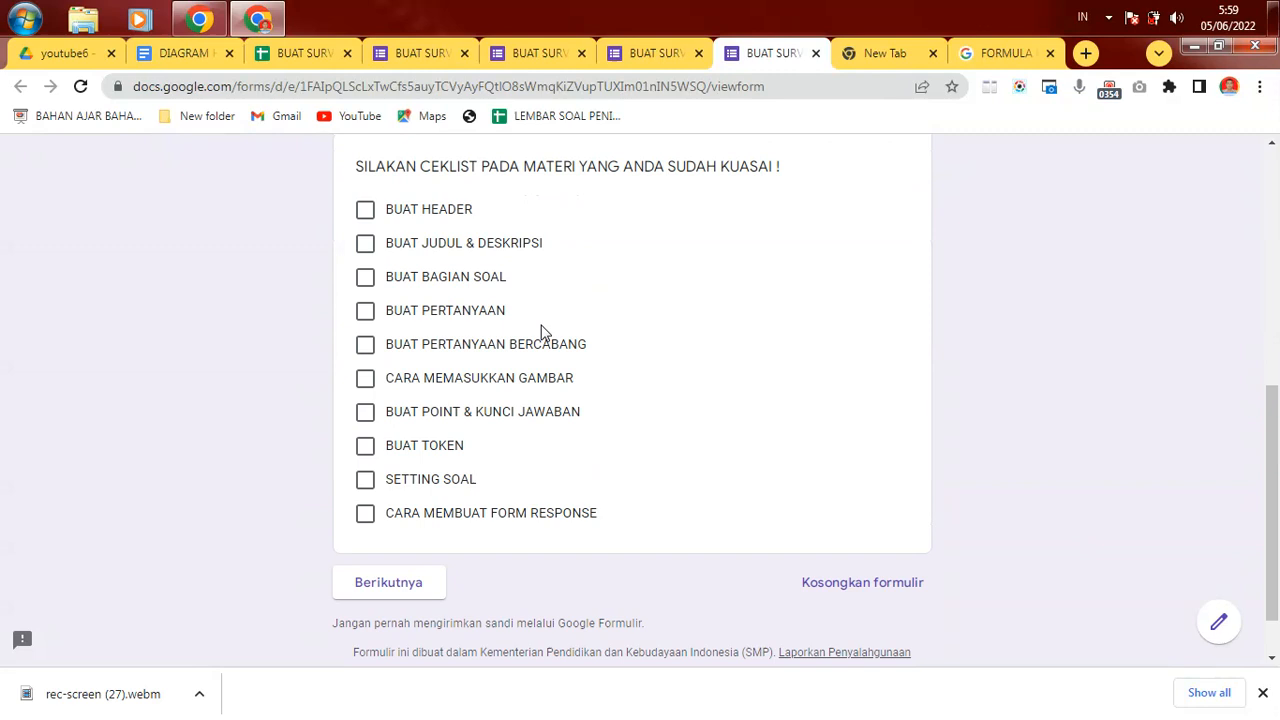
{"action": "left_click", "coordinate": [365, 214]}
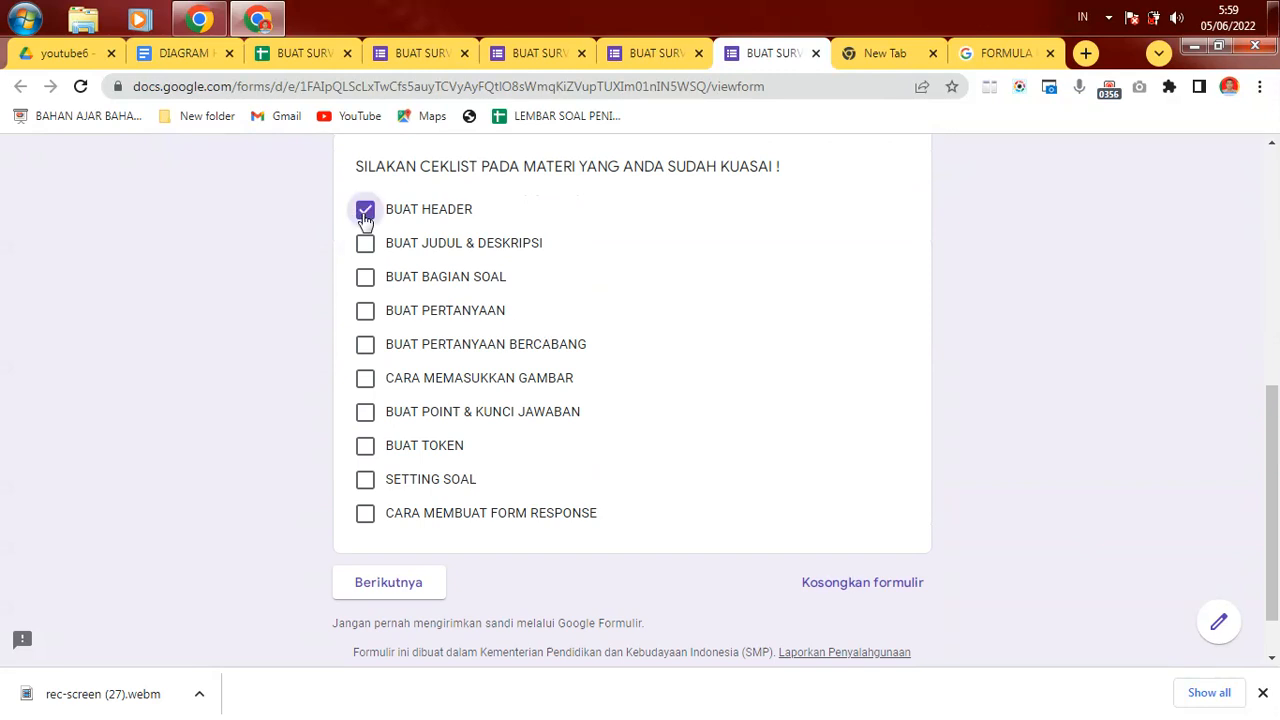
{"action": "left_click", "coordinate": [365, 311]}
{"action": "left_click_drag", "start_coordinate": [1275, 362], "coordinate": [1246, 371]}
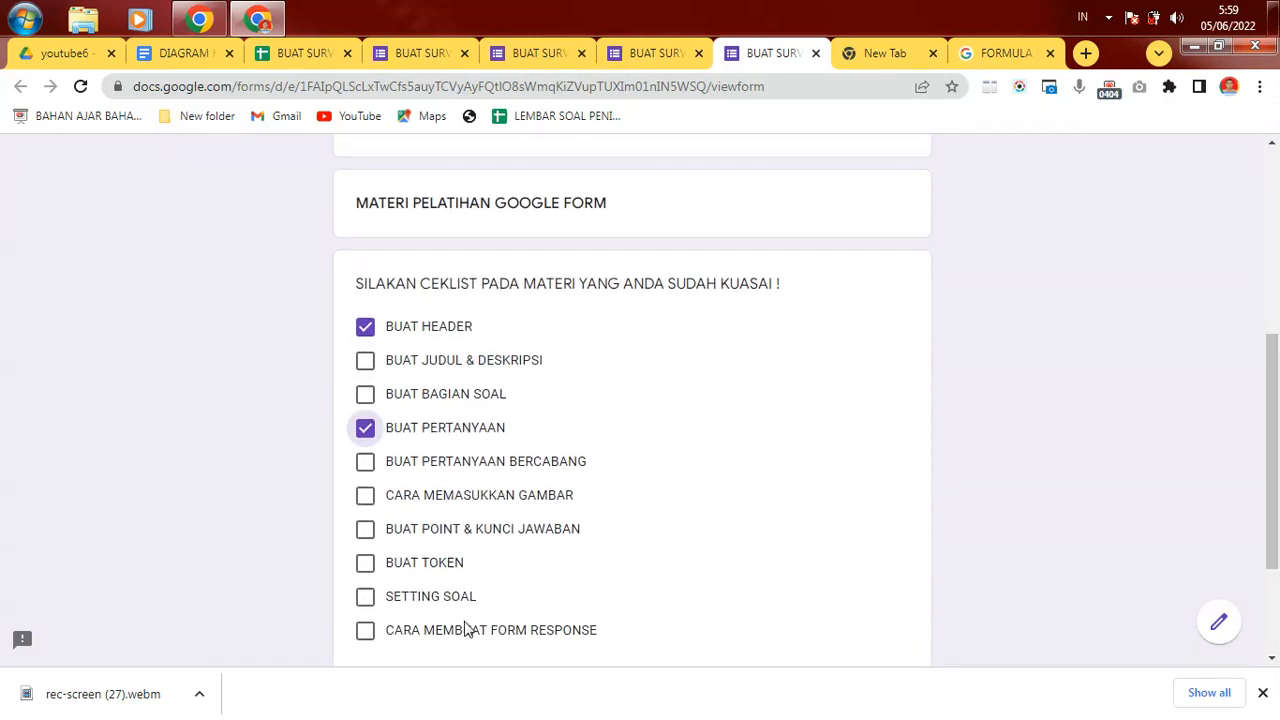
{"action": "scroll", "coordinate": [1274, 450], "scroll_direction": "down", "scroll_amount": 1}
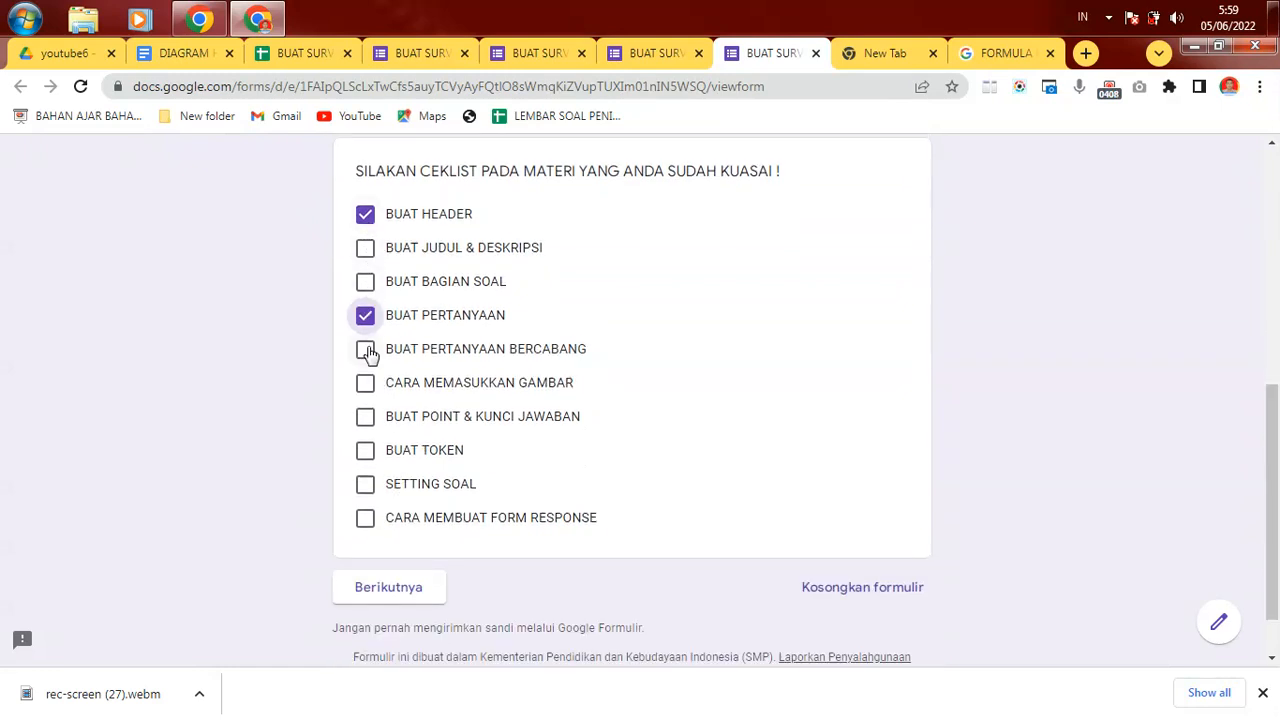
{"action": "left_click", "coordinate": [400, 600]}
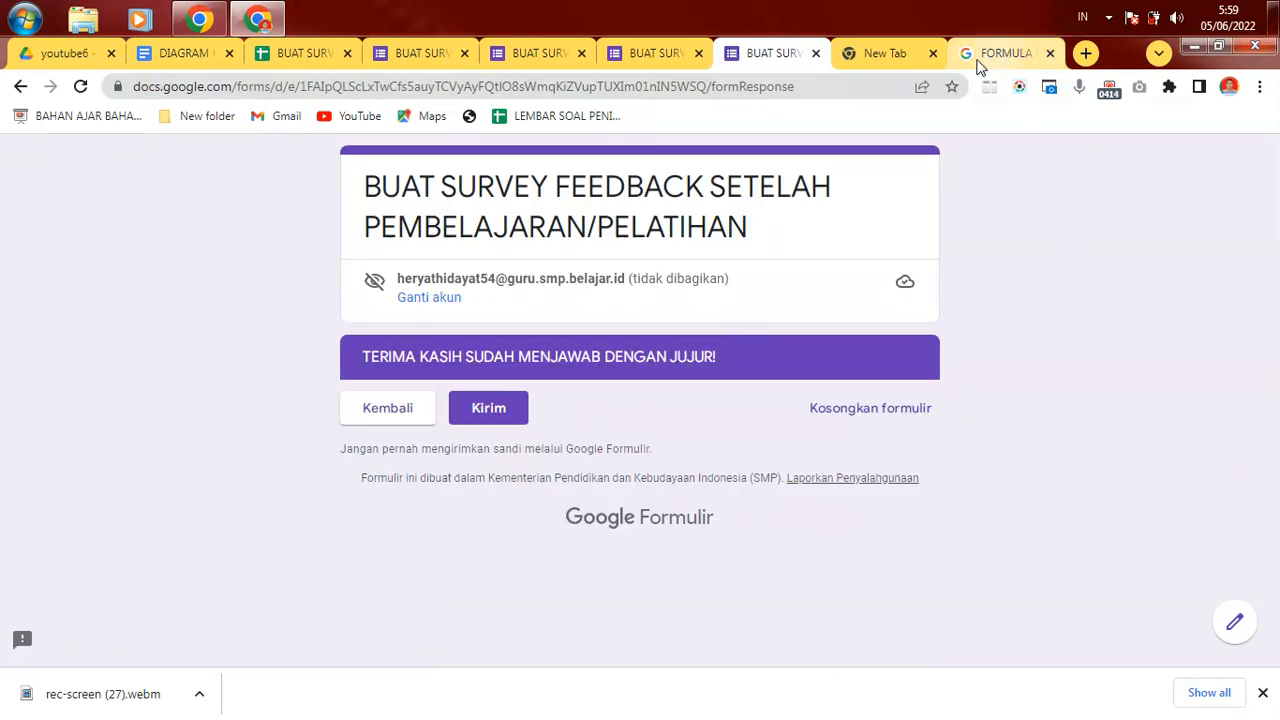
Switch to the survey's editing view and review its questions from the title through to the closing section.
{"action": "left_click", "coordinate": [663, 55]}
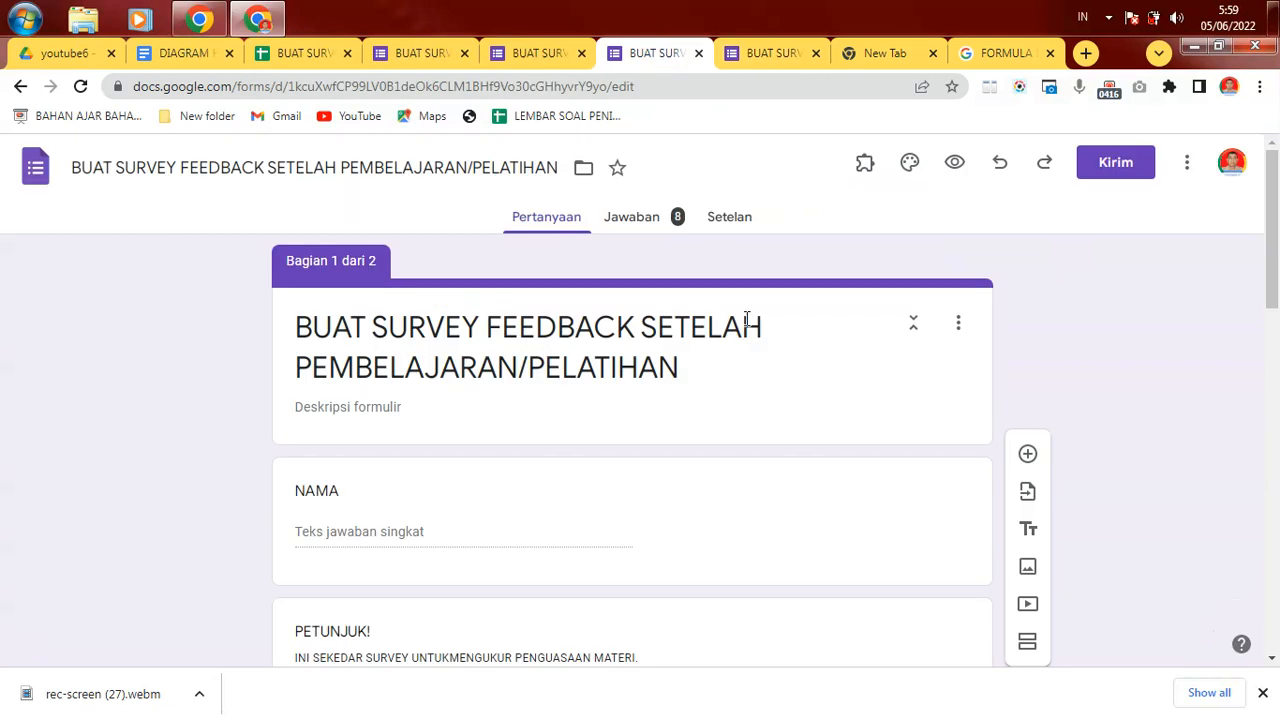
{"action": "left_click_drag", "start_coordinate": [1272, 235], "coordinate": [1277, 429]}
{"action": "left_click_drag", "start_coordinate": [1275, 352], "coordinate": [1265, 297]}
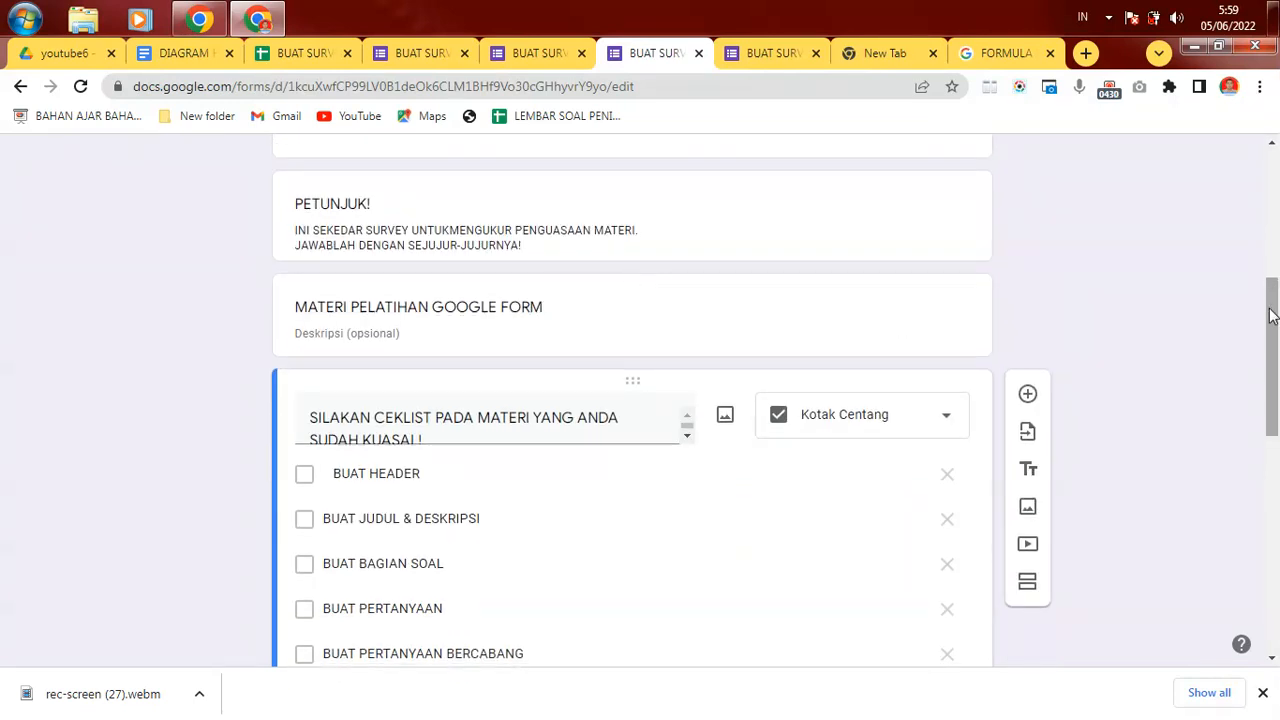
{"action": "left_click_drag", "start_coordinate": [1274, 360], "coordinate": [1277, 557]}
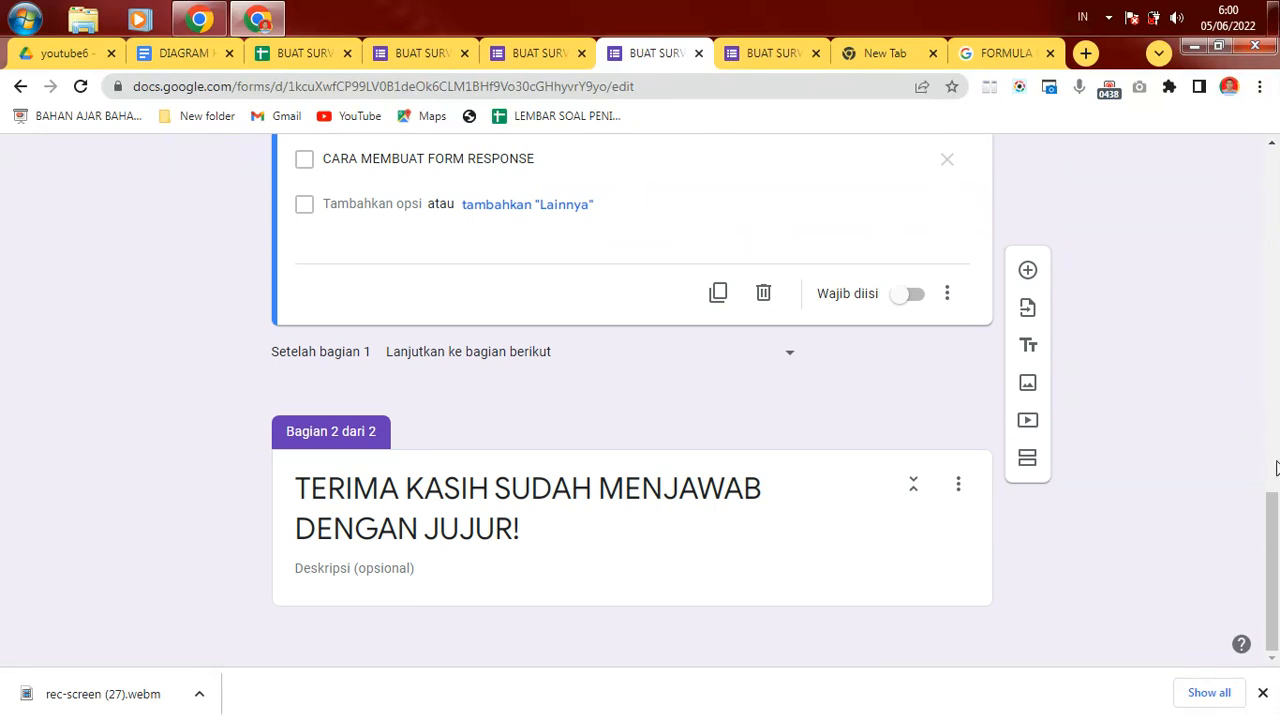
{"action": "left_click_drag", "start_coordinate": [1274, 500], "coordinate": [1262, 114]}
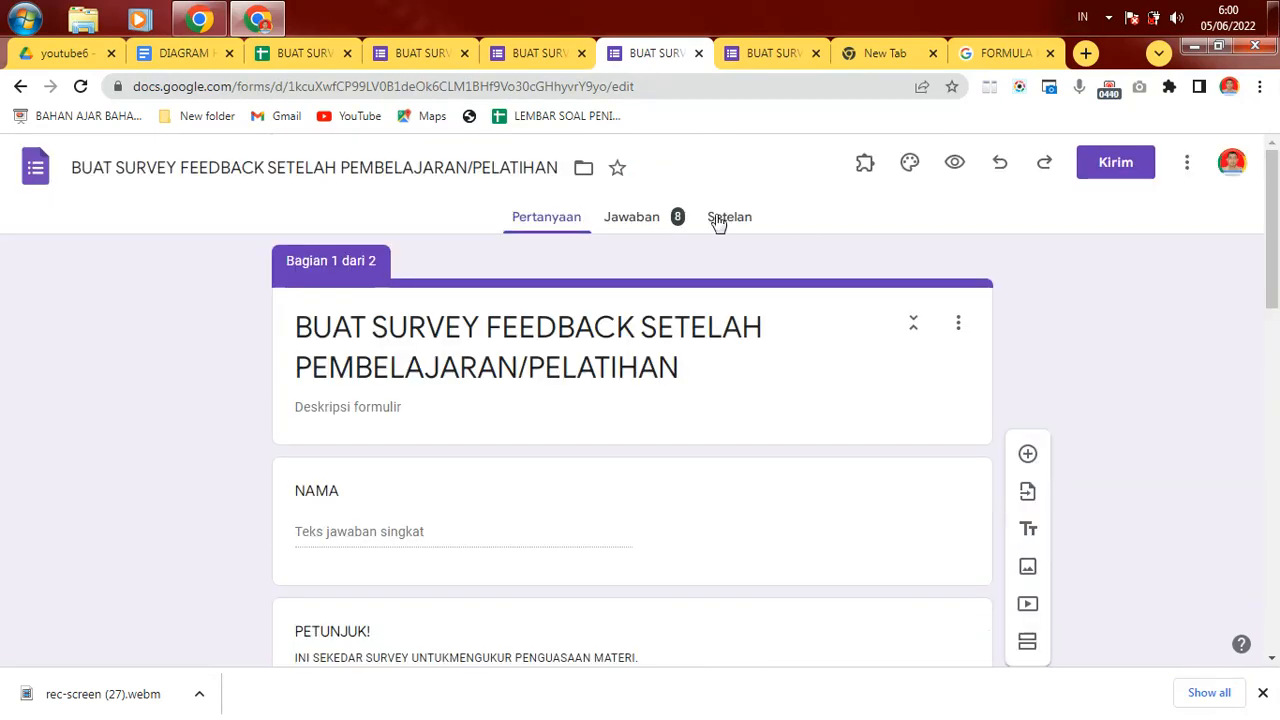
Look over the form's settings and questions, and open the summary of its collected responses.
{"action": "left_click", "coordinate": [718, 220]}
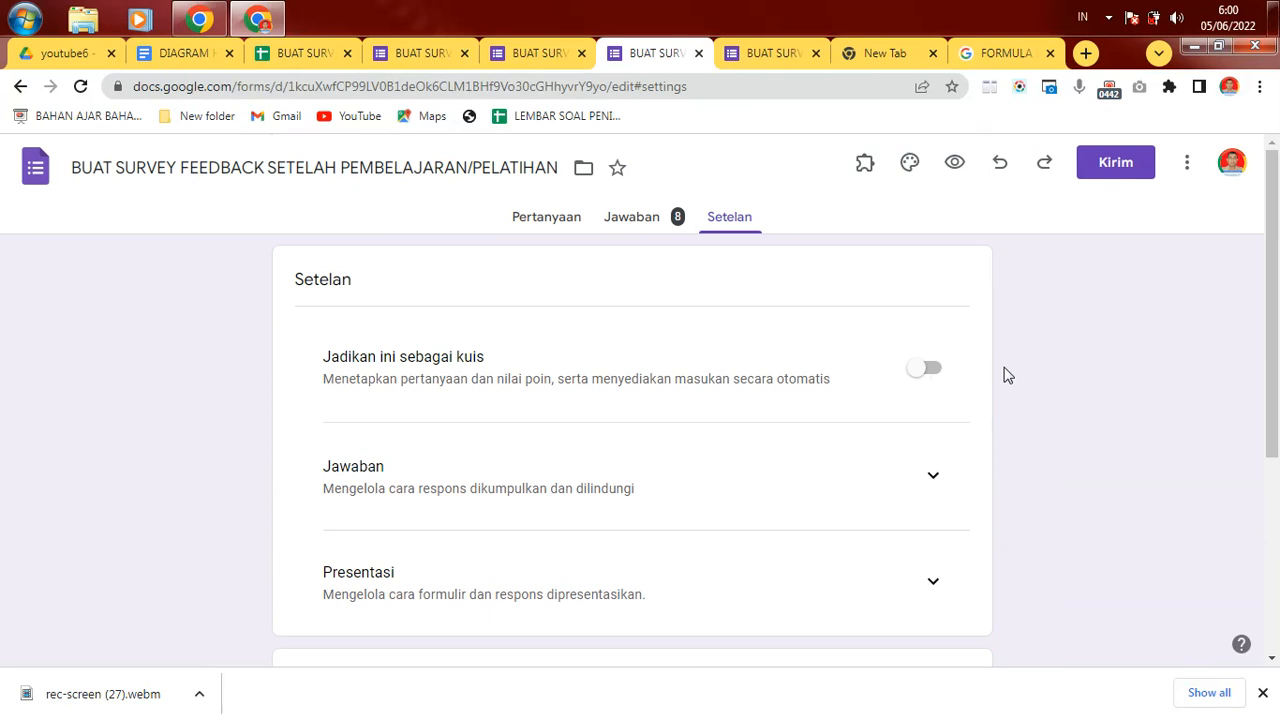
{"action": "mouse_move", "coordinate": [1275, 280]}
{"action": "left_mouse_down"}
{"action": "mouse_move", "coordinate": [1272, 577]}
{"action": "mouse_move", "coordinate": [1273, 262]}
{"action": "left_mouse_up"}
{"action": "left_click", "coordinate": [613, 222]}
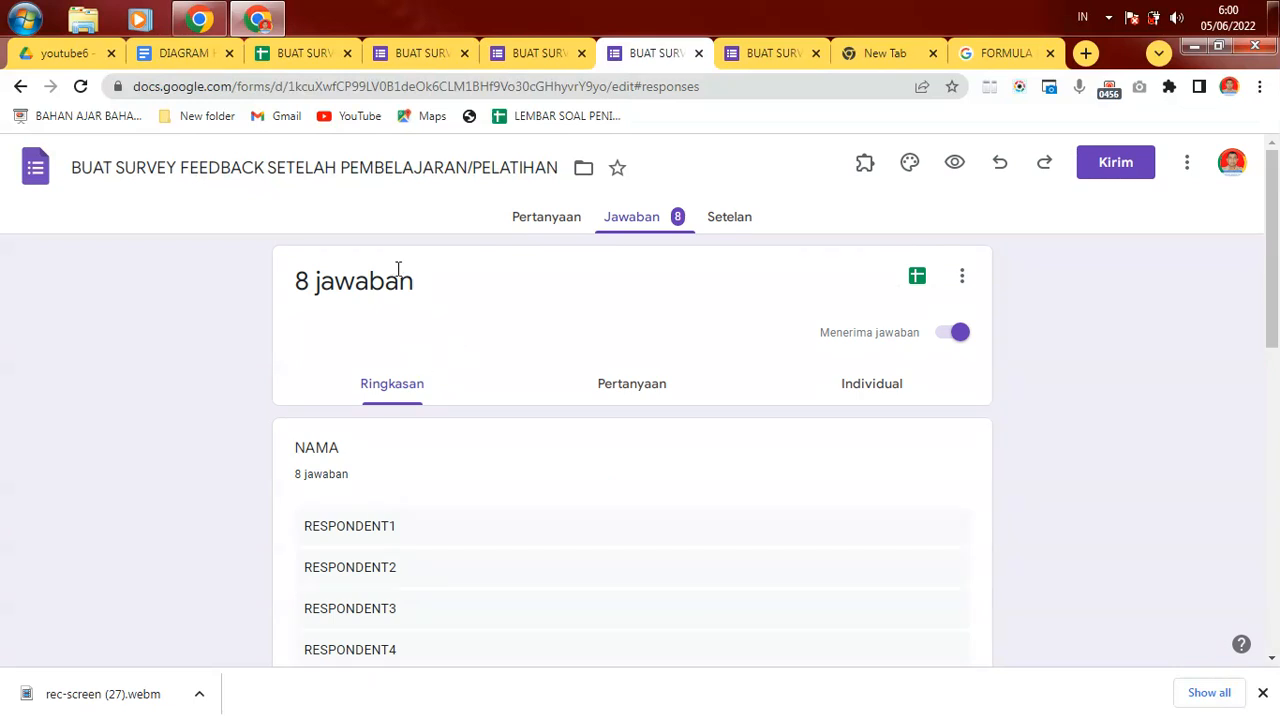
{"action": "left_click_drag", "start_coordinate": [1276, 305], "coordinate": [1276, 225]}
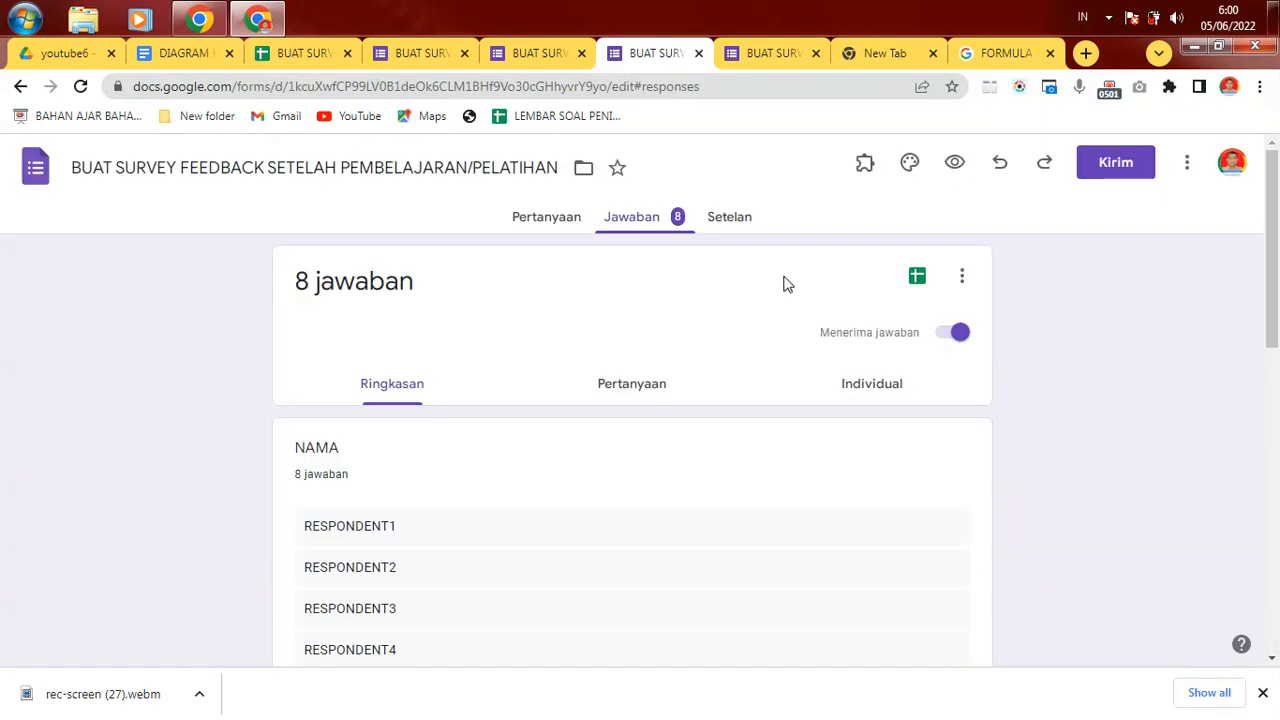
{"action": "left_click", "coordinate": [562, 222]}
{"action": "left_click_drag", "start_coordinate": [1276, 270], "coordinate": [1274, 165]}
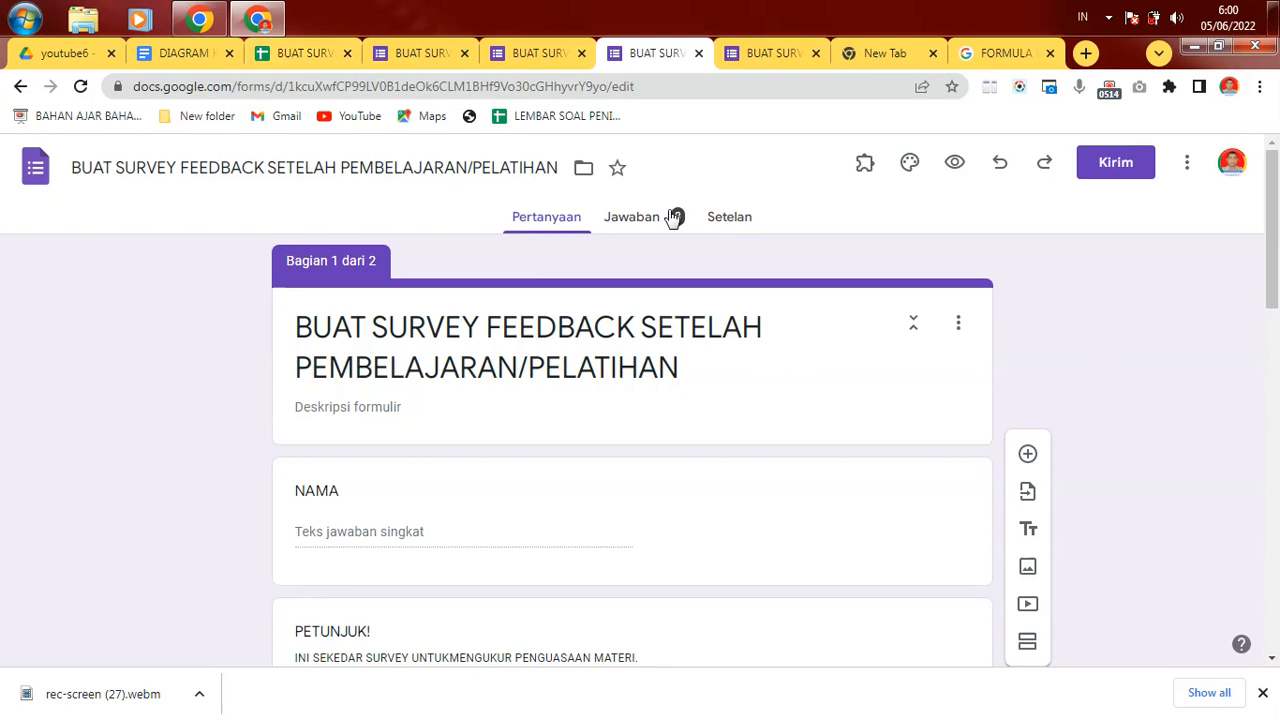
{"action": "left_click", "coordinate": [645, 223]}
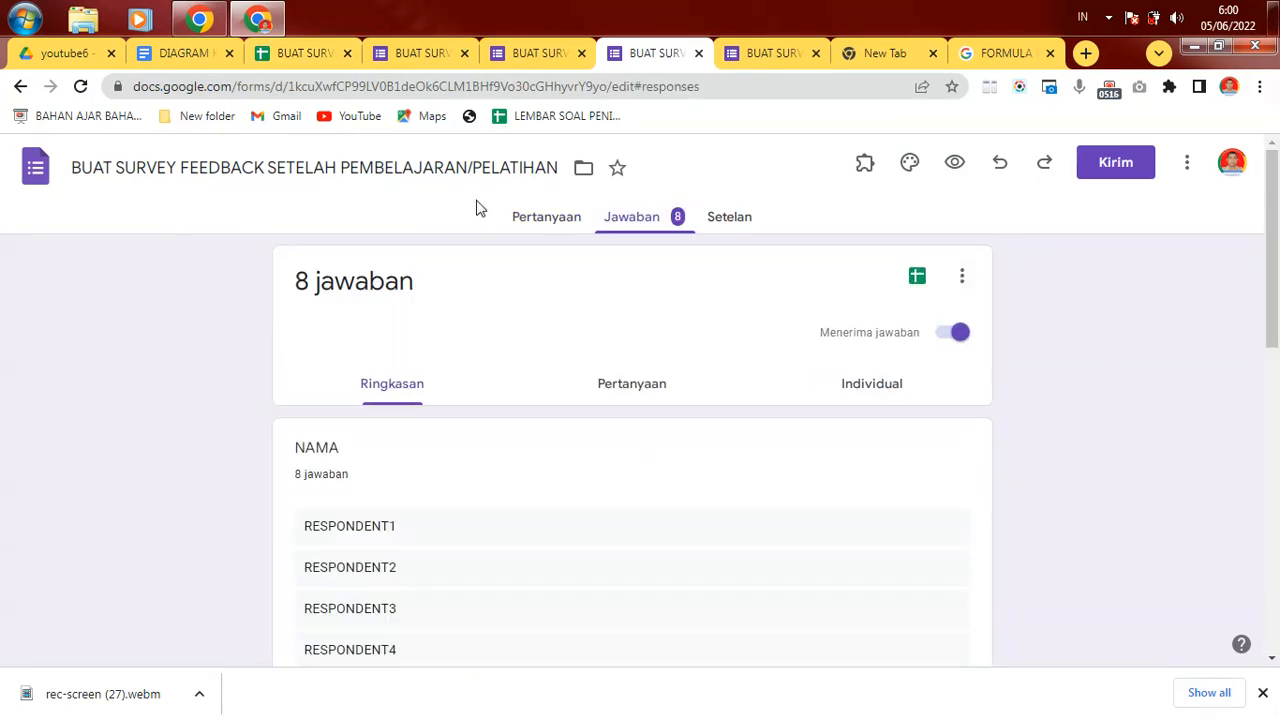
Switch to the survey's response spreadsheet and examine the respondents' checklist answers on the Form Responses 1 sheet.
{"action": "left_click", "coordinate": [530, 220]}
{"action": "left_click", "coordinate": [310, 52]}
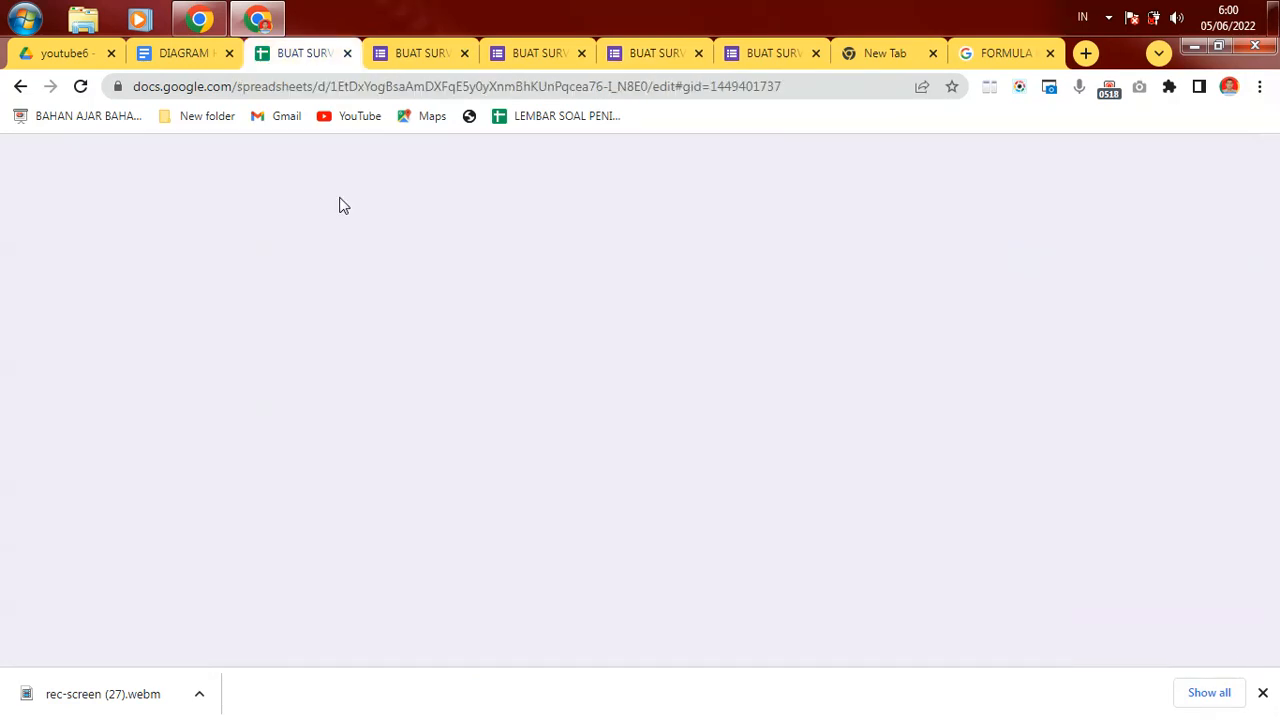
{"action": "left_click", "coordinate": [205, 647]}
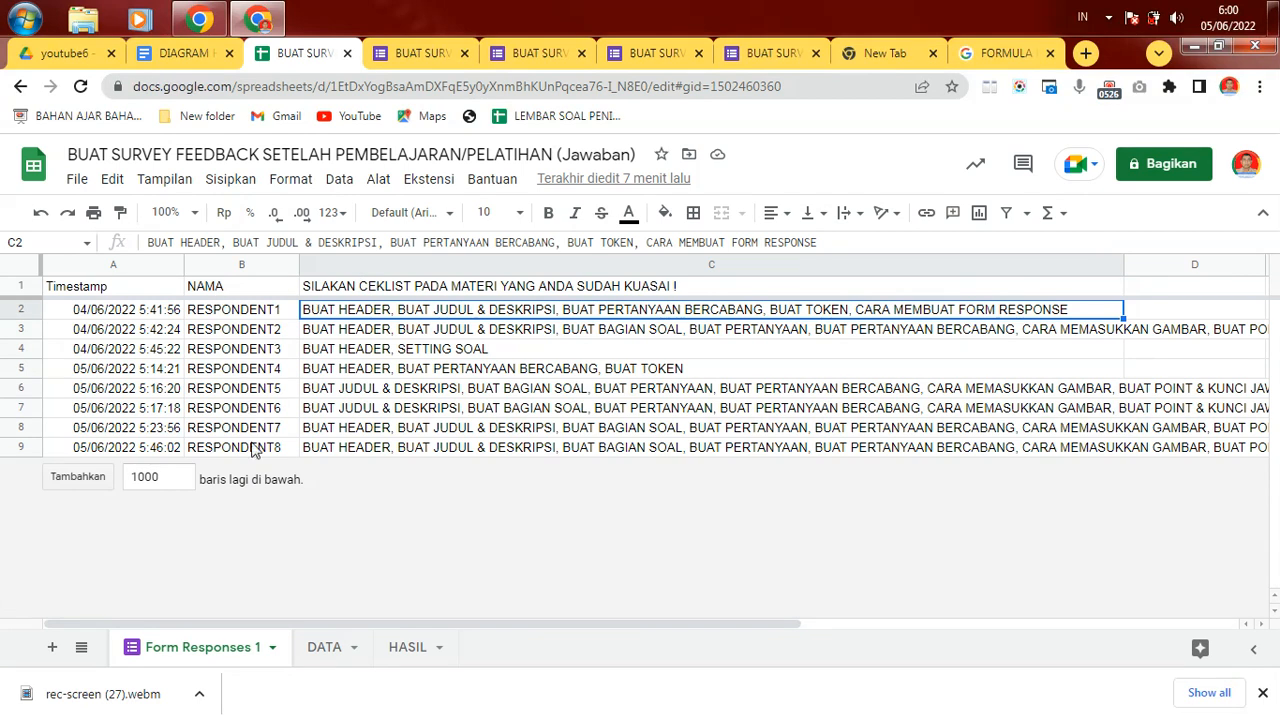
{"action": "double_click", "coordinate": [397, 287]}
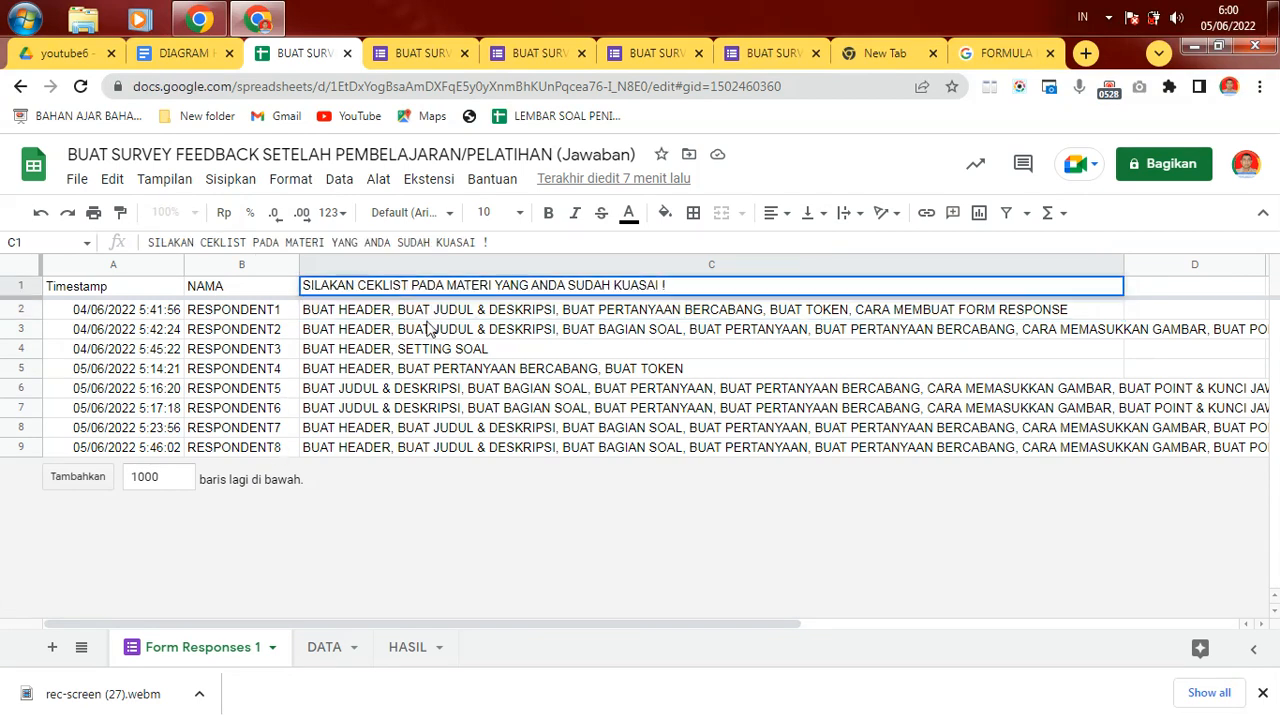
{"action": "left_click", "coordinate": [424, 316]}
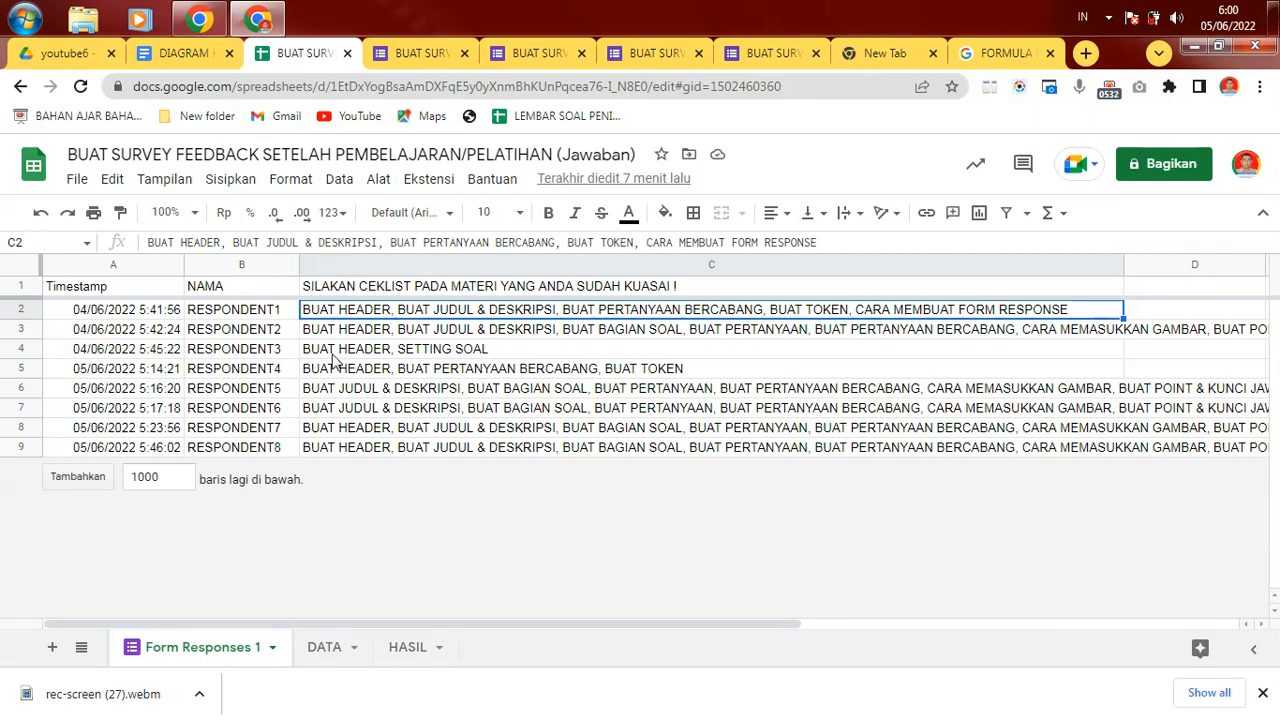
{"action": "left_click", "coordinate": [313, 455]}
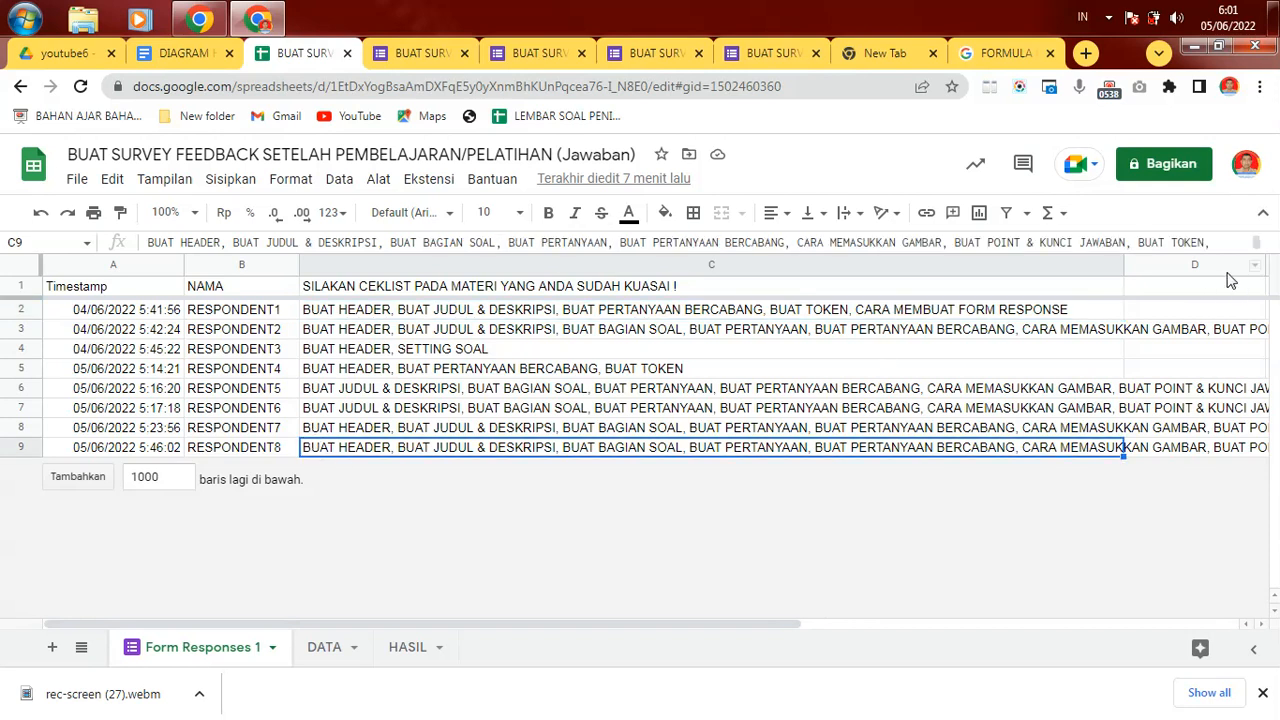
{"action": "left_click", "coordinate": [1254, 243]}
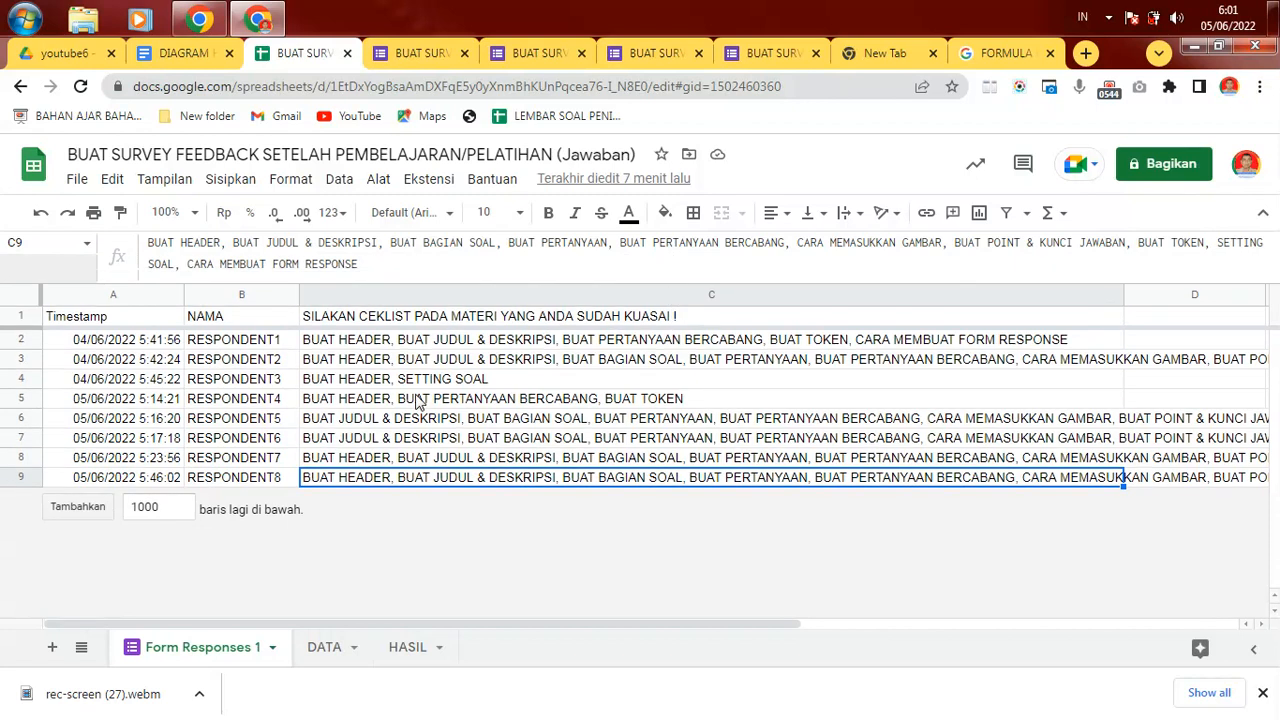
{"action": "left_click", "coordinate": [360, 384]}
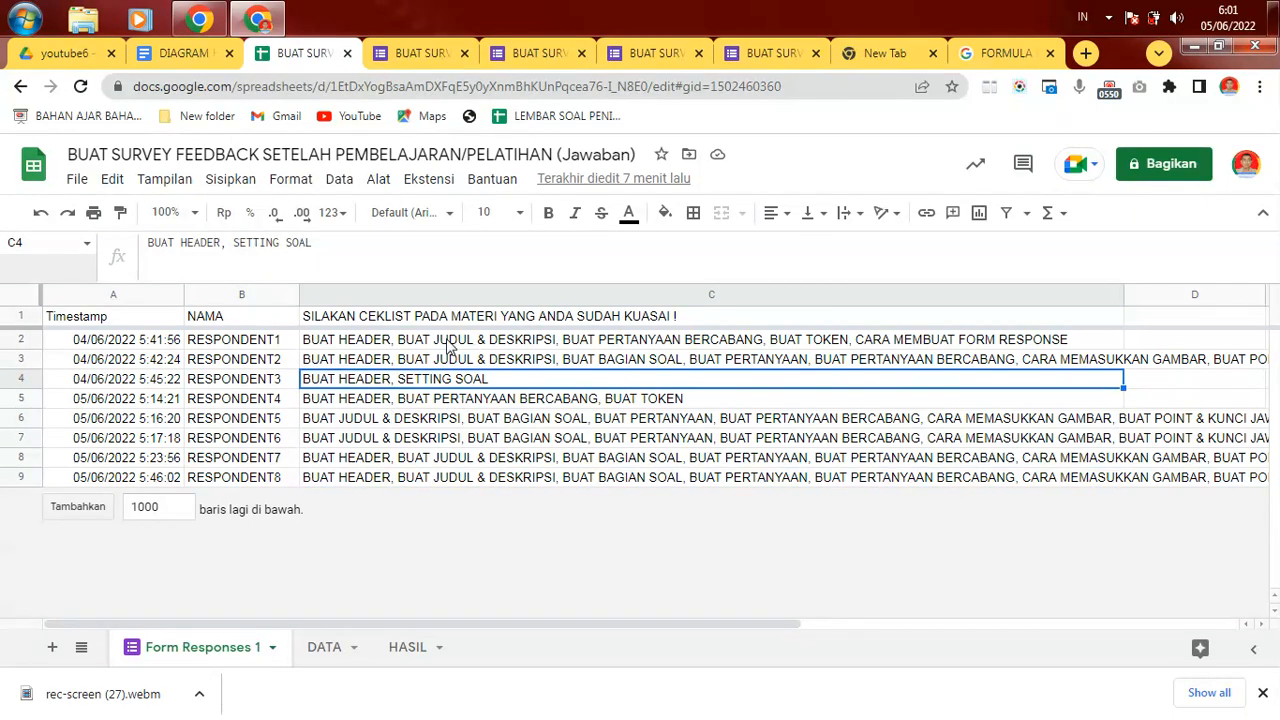
{"action": "left_click", "coordinate": [336, 342]}
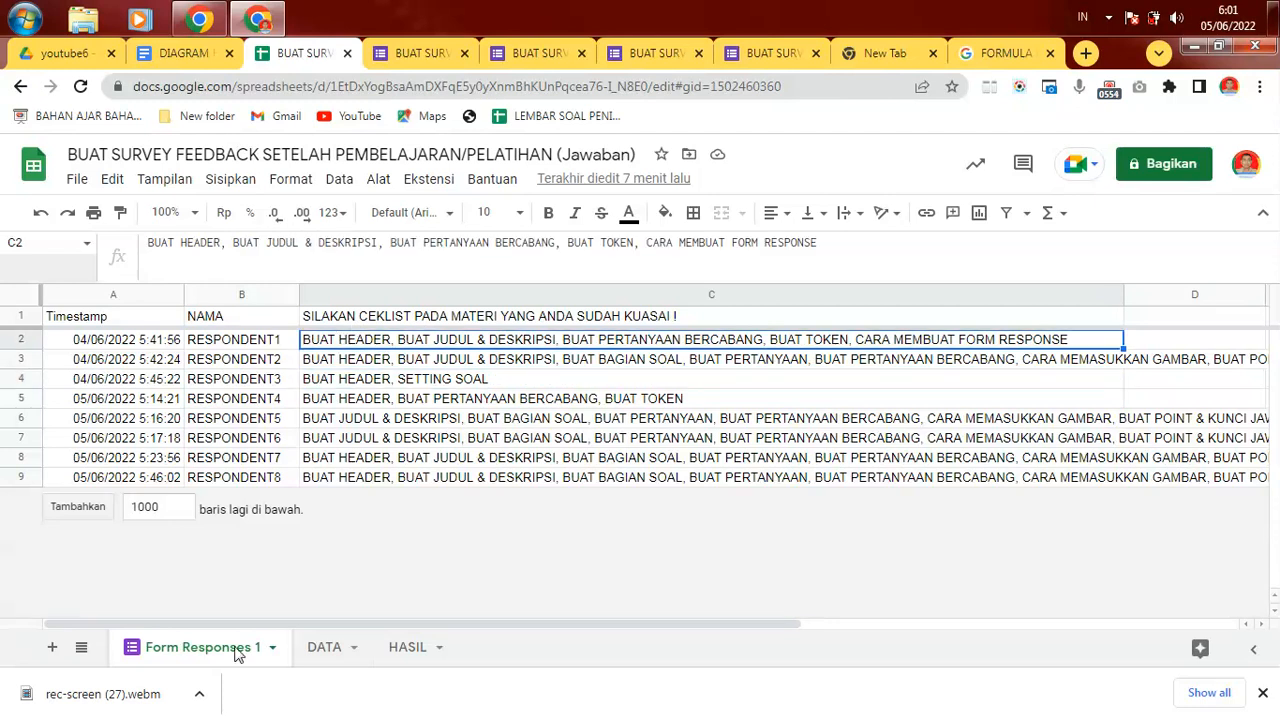
Compare the DATA sheet's table with the Form Responses 1 sheet, ending on DATA with its NO column in view.
{"action": "left_click", "coordinate": [327, 655]}
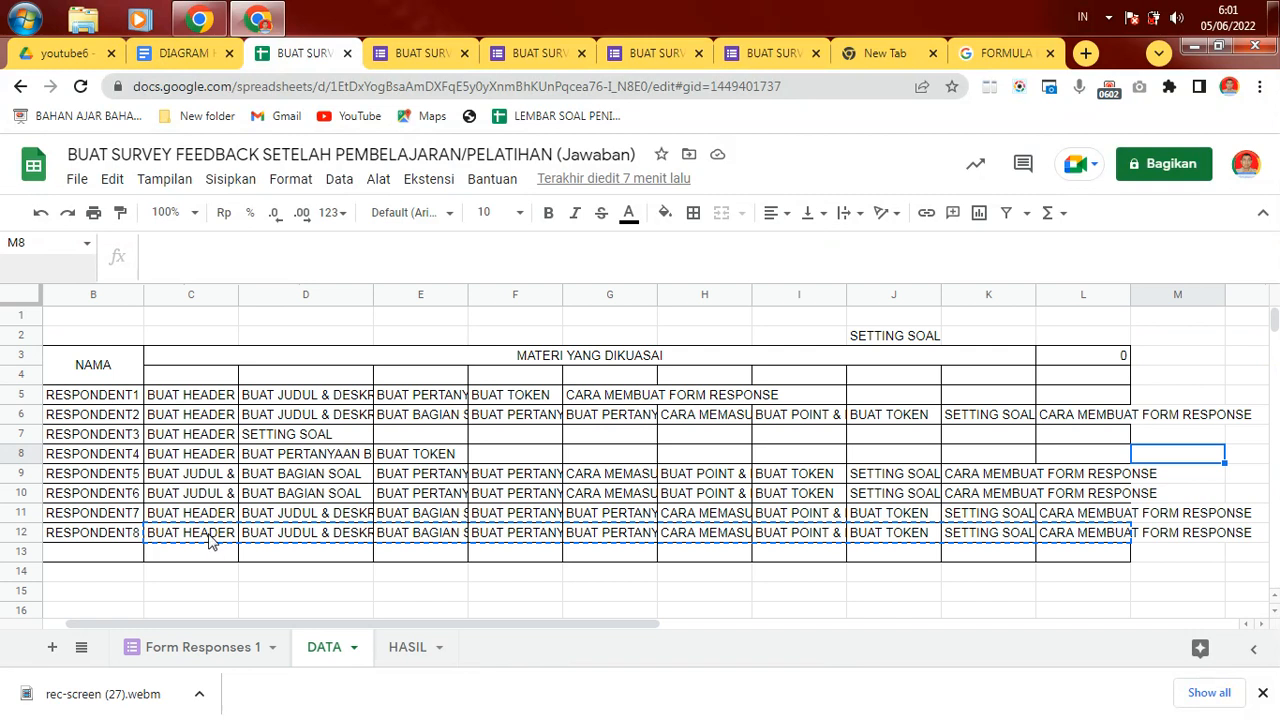
{"action": "left_click", "coordinate": [217, 652]}
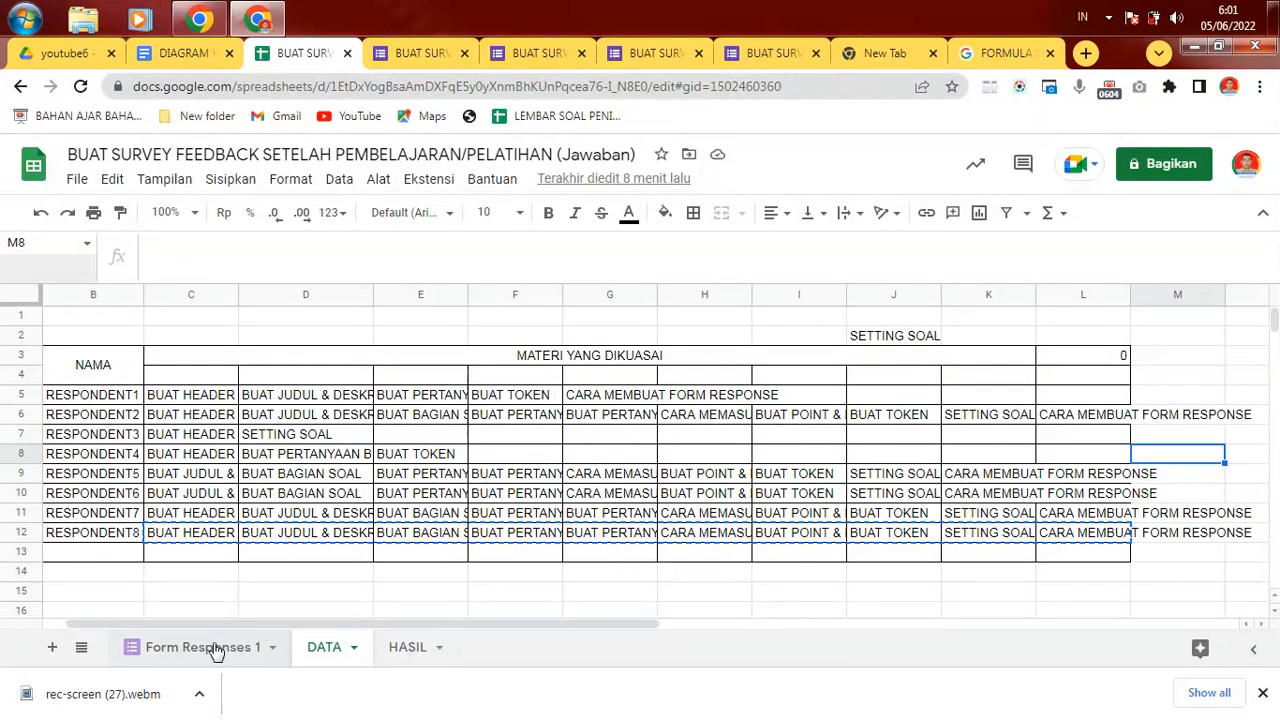
{"action": "left_click", "coordinate": [338, 652]}
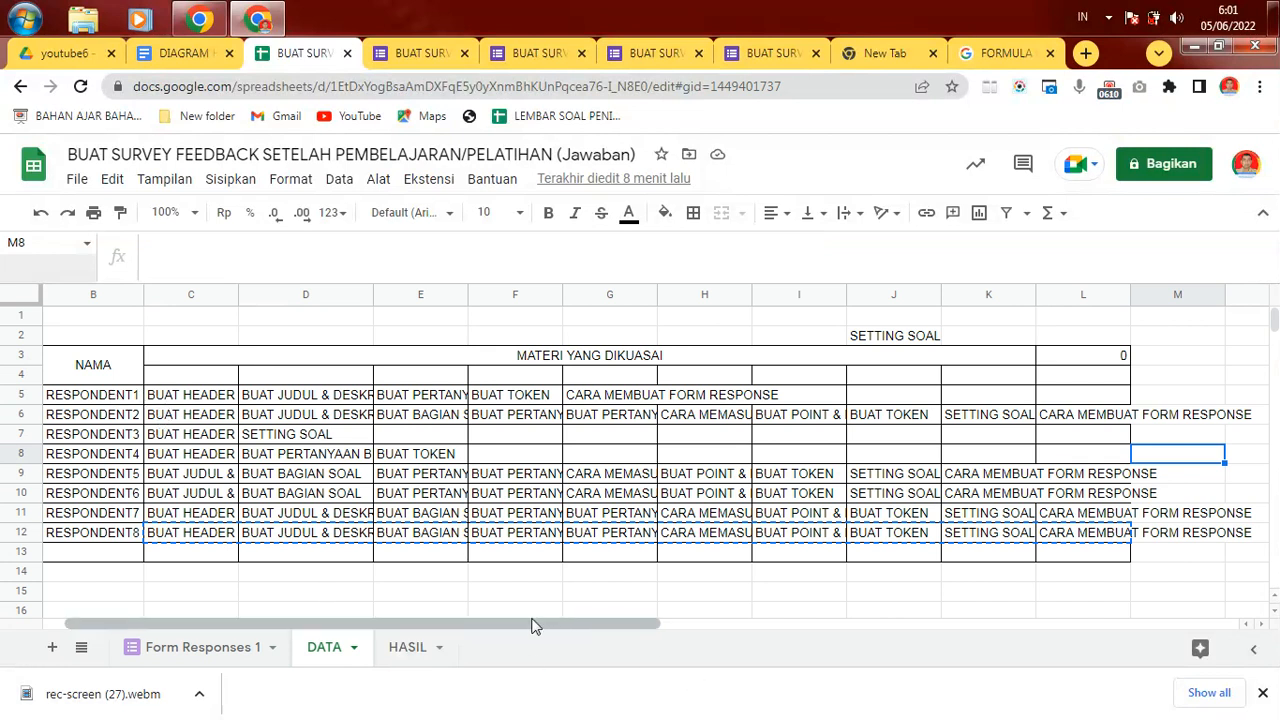
{"action": "left_click_drag", "start_coordinate": [531, 626], "coordinate": [370, 626]}
Inspect the array formulas that fill the NO and NAMA columns, comparing cells A5 and B5 with the cells below them.
{"action": "left_click", "coordinate": [60, 400]}
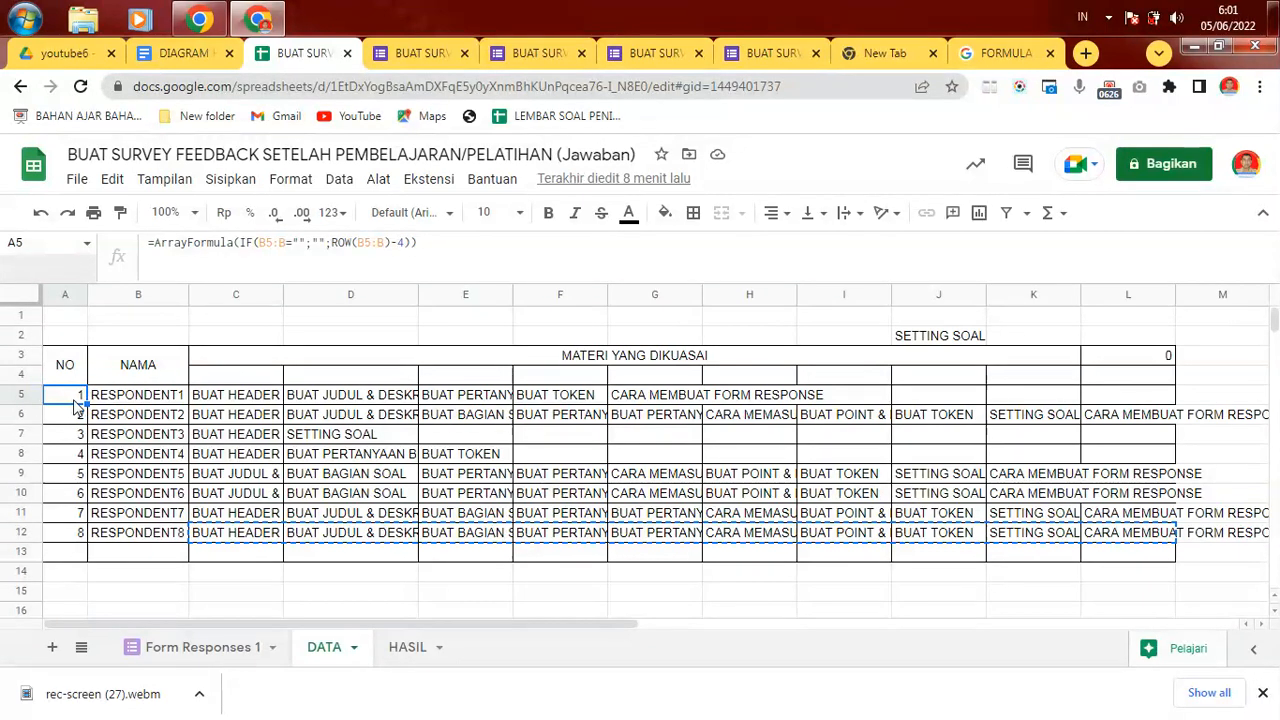
{"action": "left_click", "coordinate": [61, 418]}
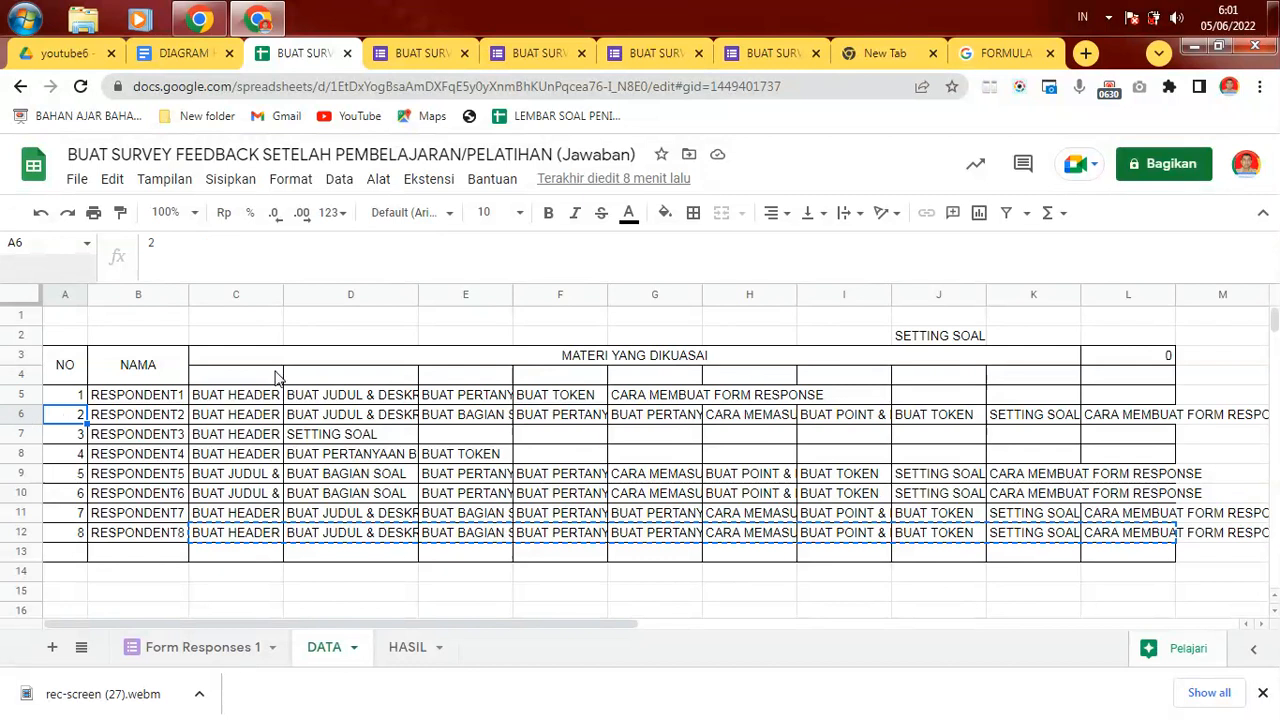
{"action": "left_click", "coordinate": [68, 396]}
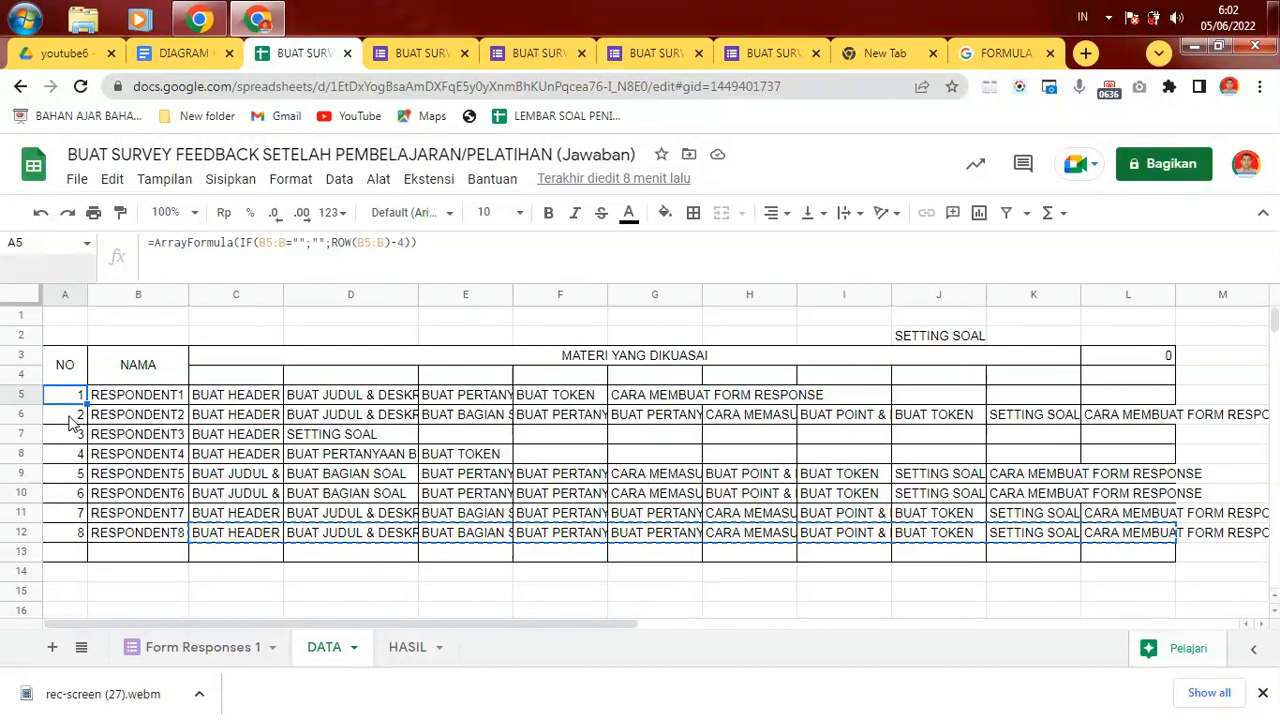
{"action": "left_click", "coordinate": [140, 398]}
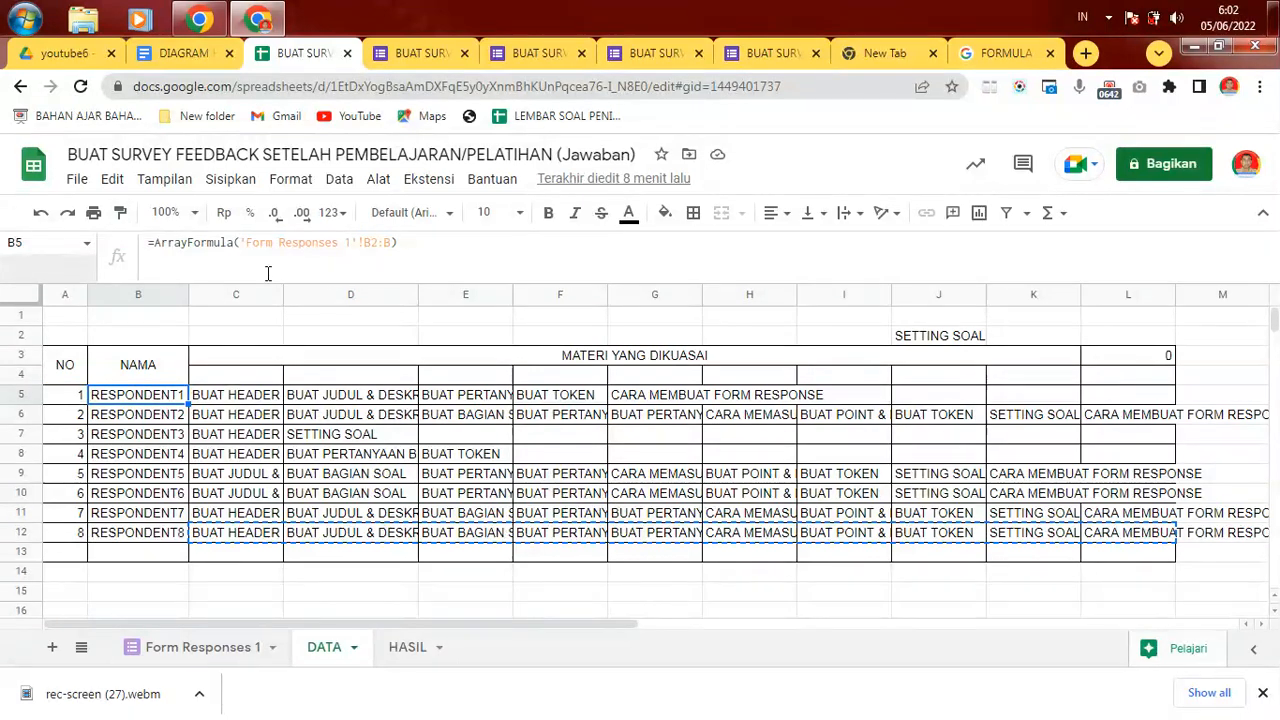
{"action": "left_click", "coordinate": [150, 422]}
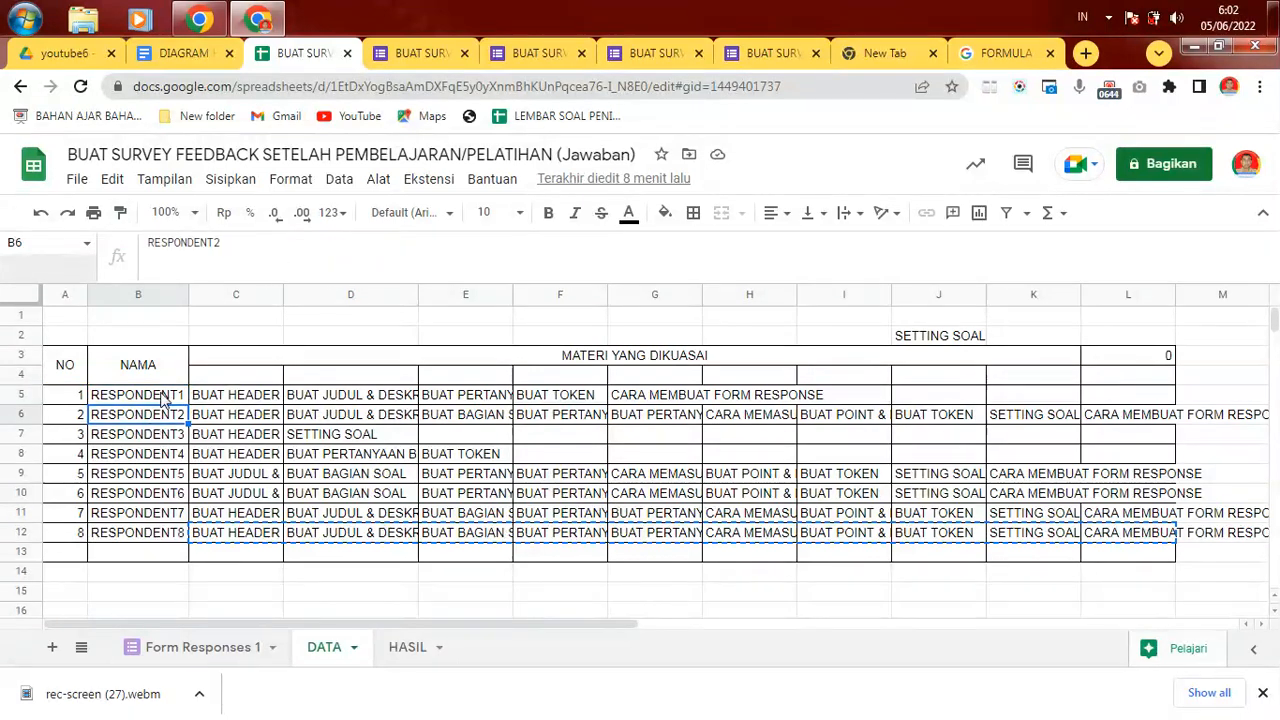
{"action": "left_click", "coordinate": [163, 398]}
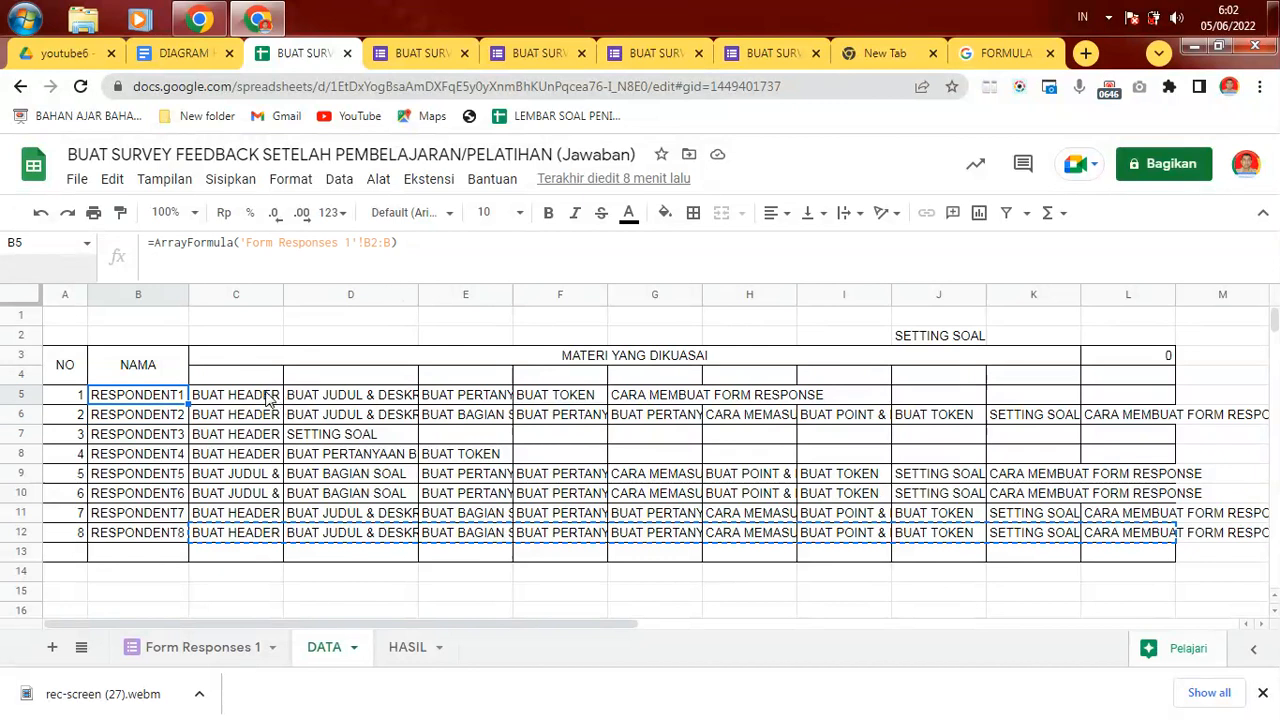
Clear the formula in cell C5 of the DATA sheet and undo the deletion.
{"action": "left_click", "coordinate": [268, 398]}
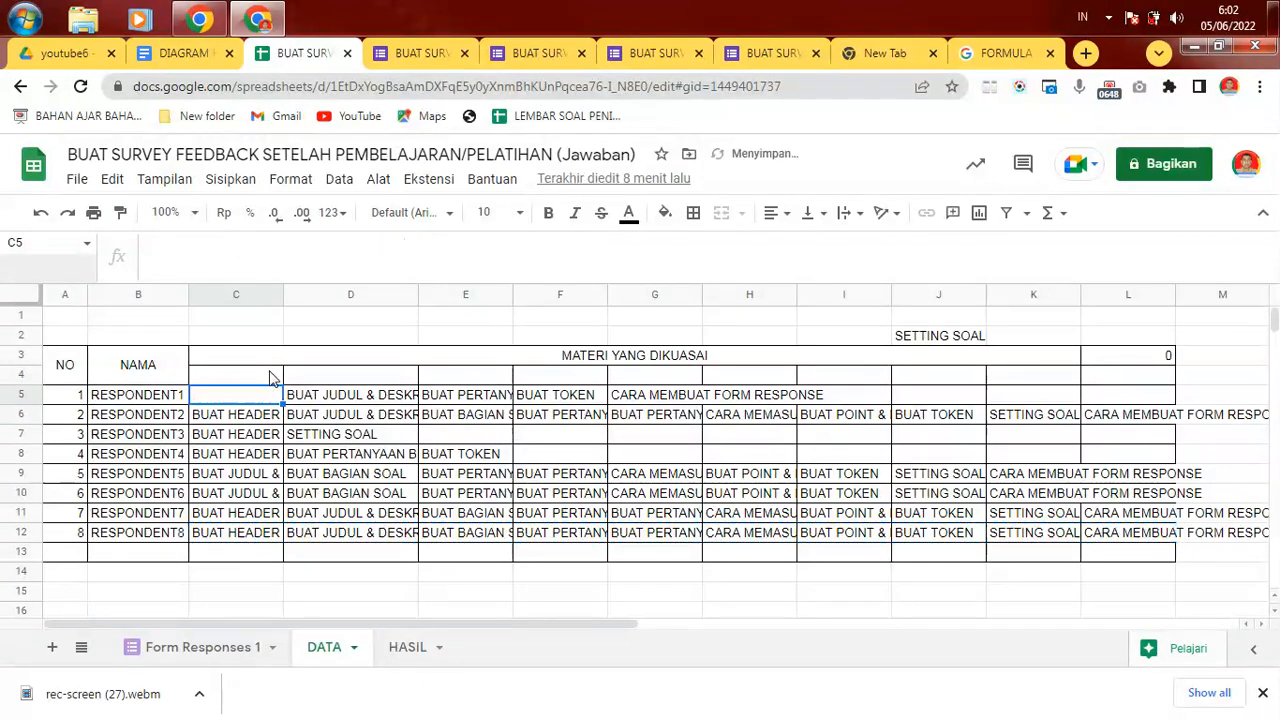
{"action": "key", "text": "Delete"}
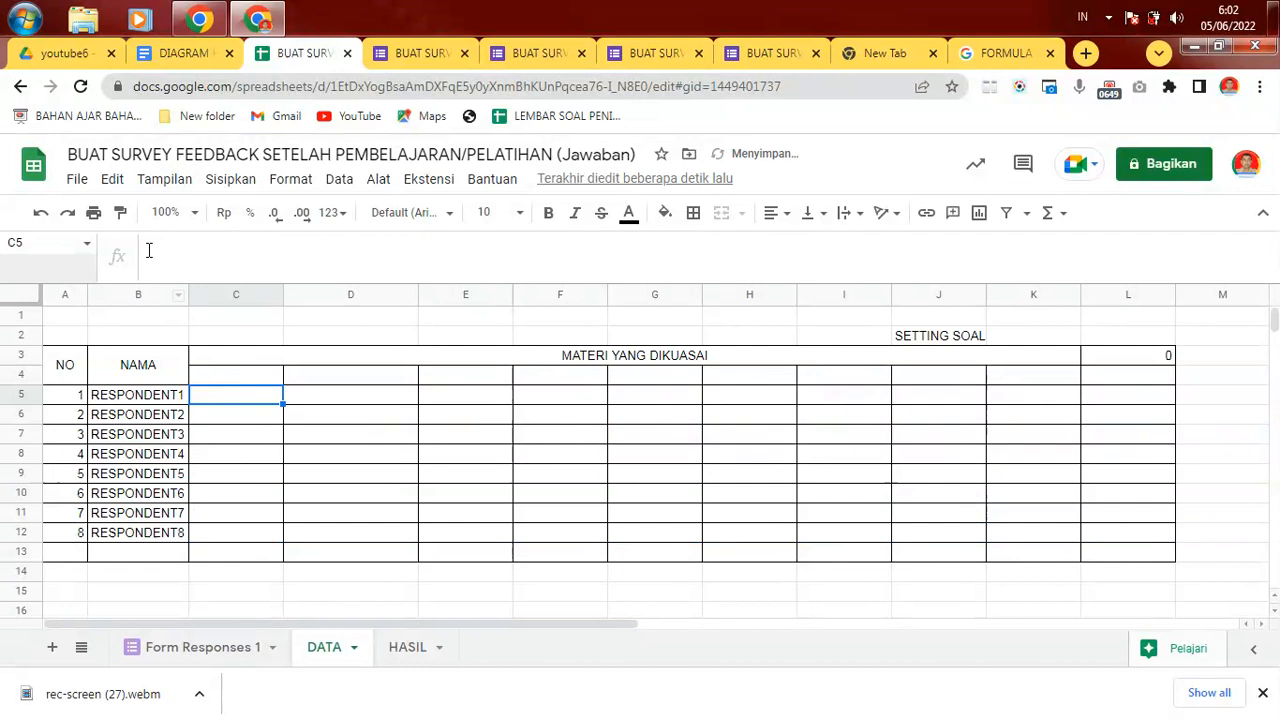
{"action": "left_click", "coordinate": [40, 214]}
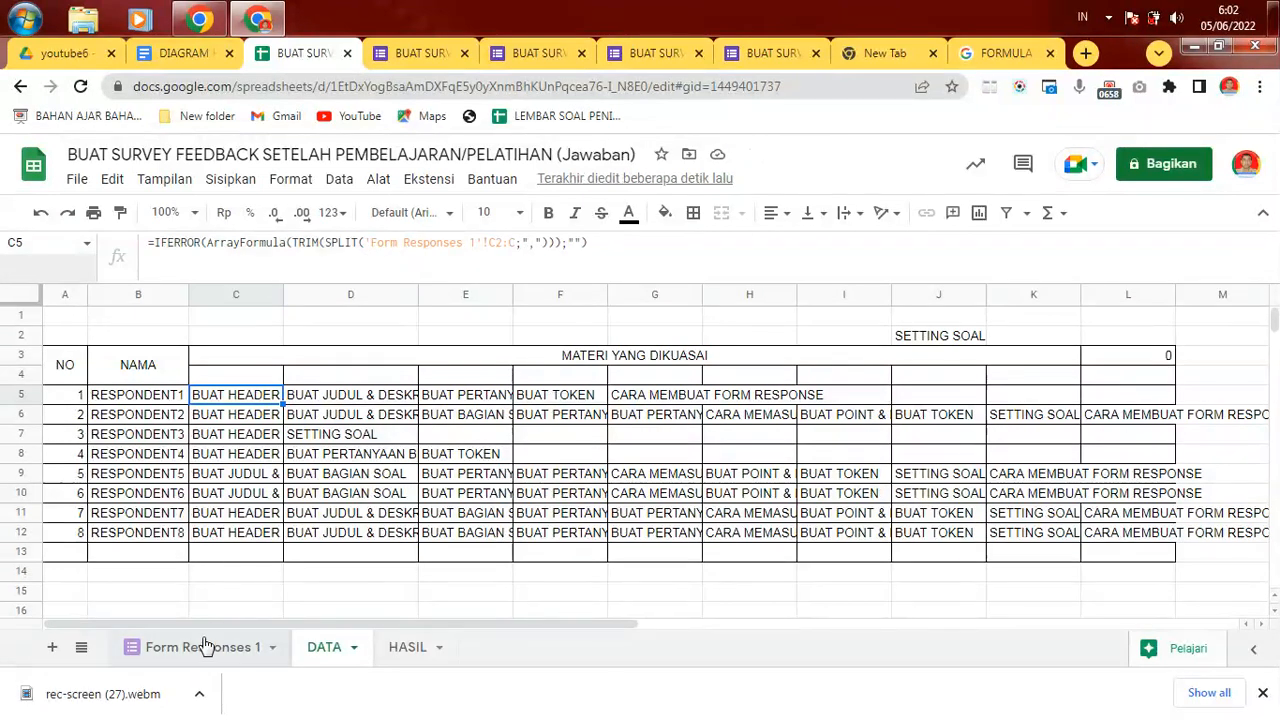
Widen column C on the Form Responses 1 sheet and inspect its header and the comma-separated answer in C2.
{"action": "left_click", "coordinate": [250, 650]}
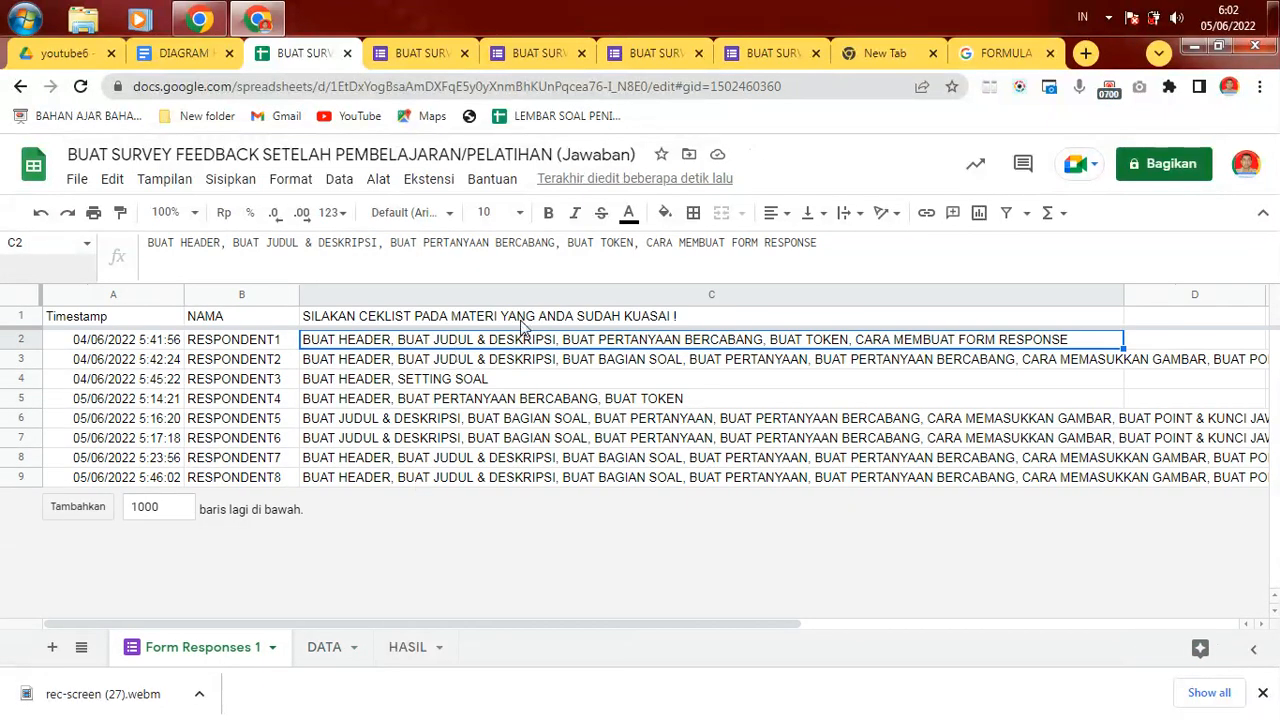
{"action": "left_click_drag", "start_coordinate": [1123, 295], "coordinate": [1199, 298]}
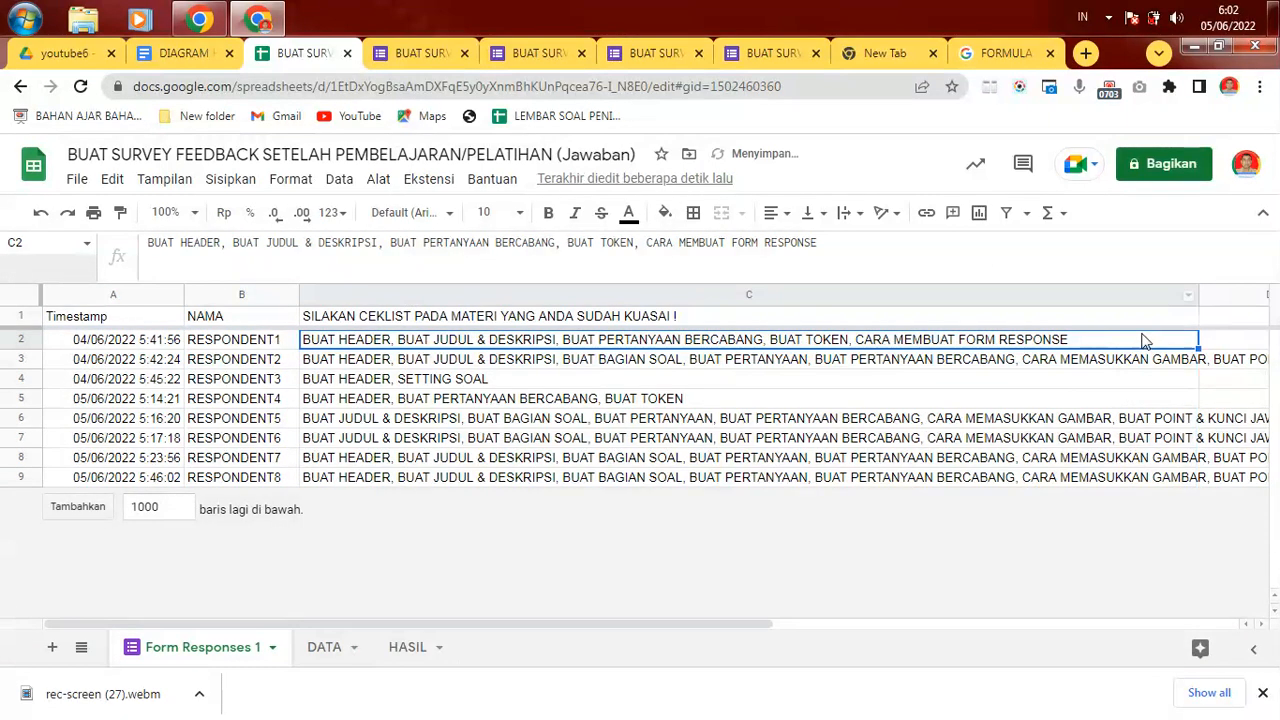
{"action": "left_click", "coordinate": [609, 325]}
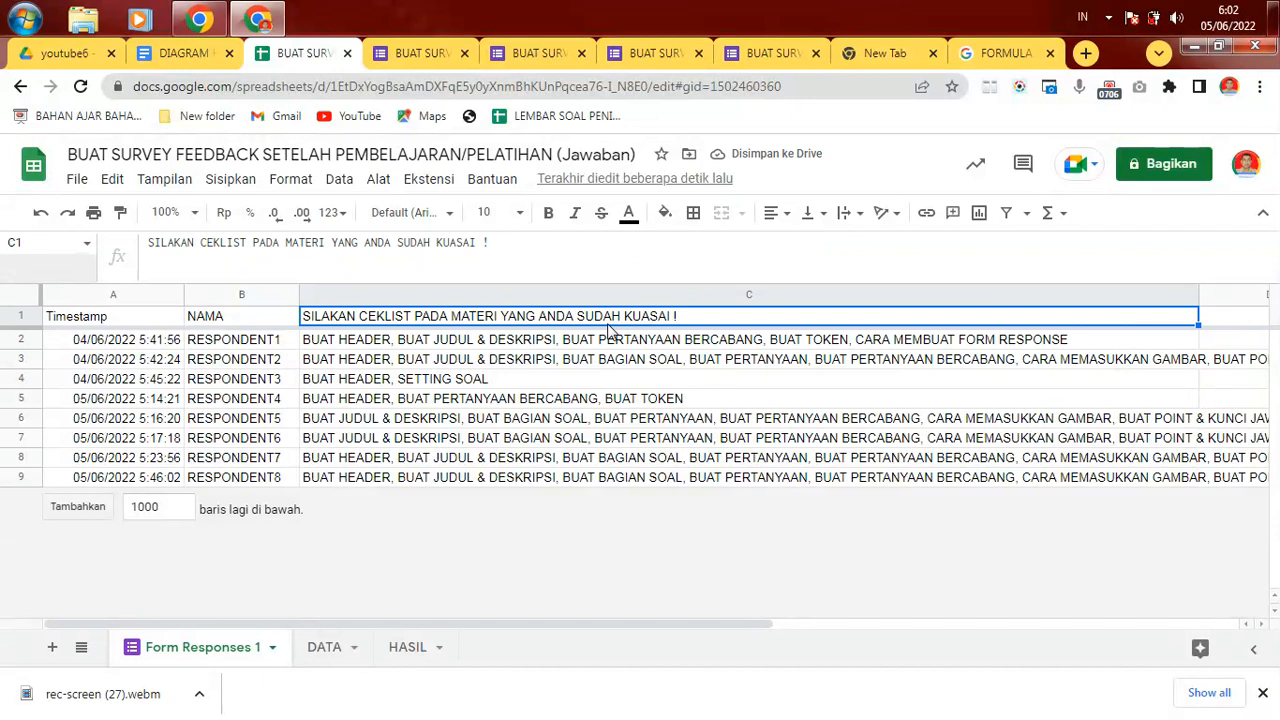
{"action": "left_click", "coordinate": [428, 346]}
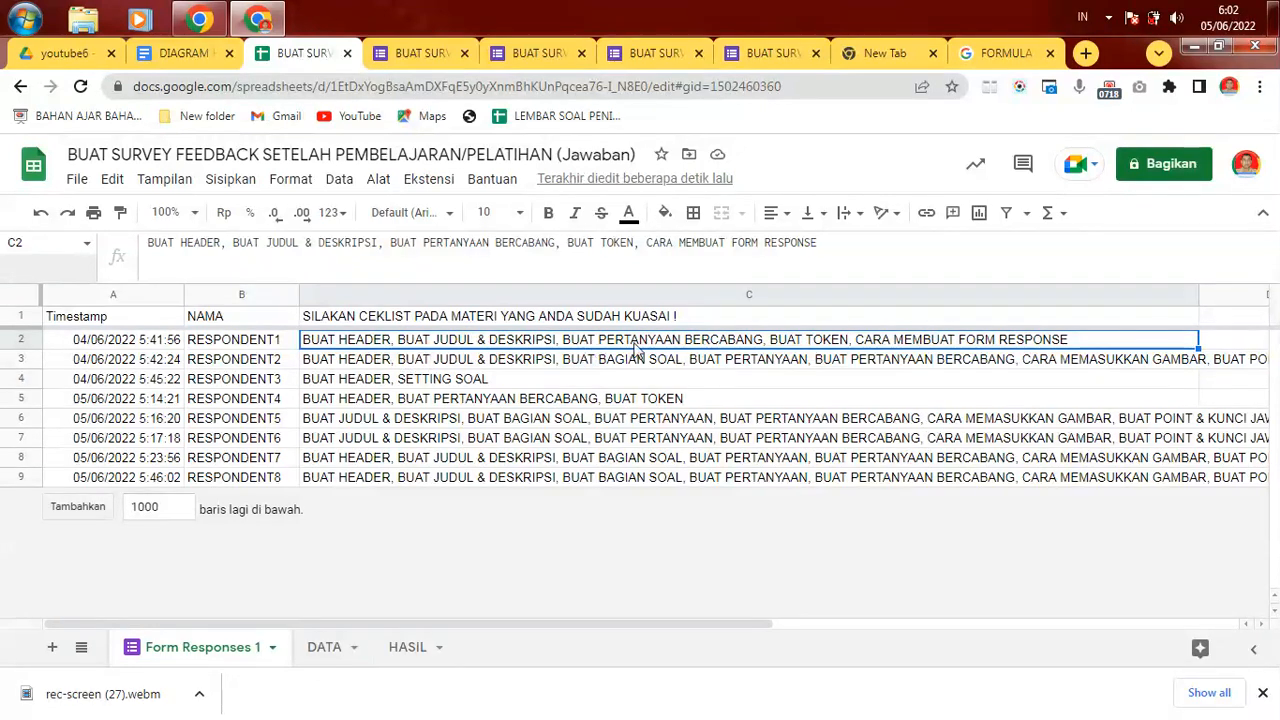
{"action": "left_click", "coordinate": [232, 242]}
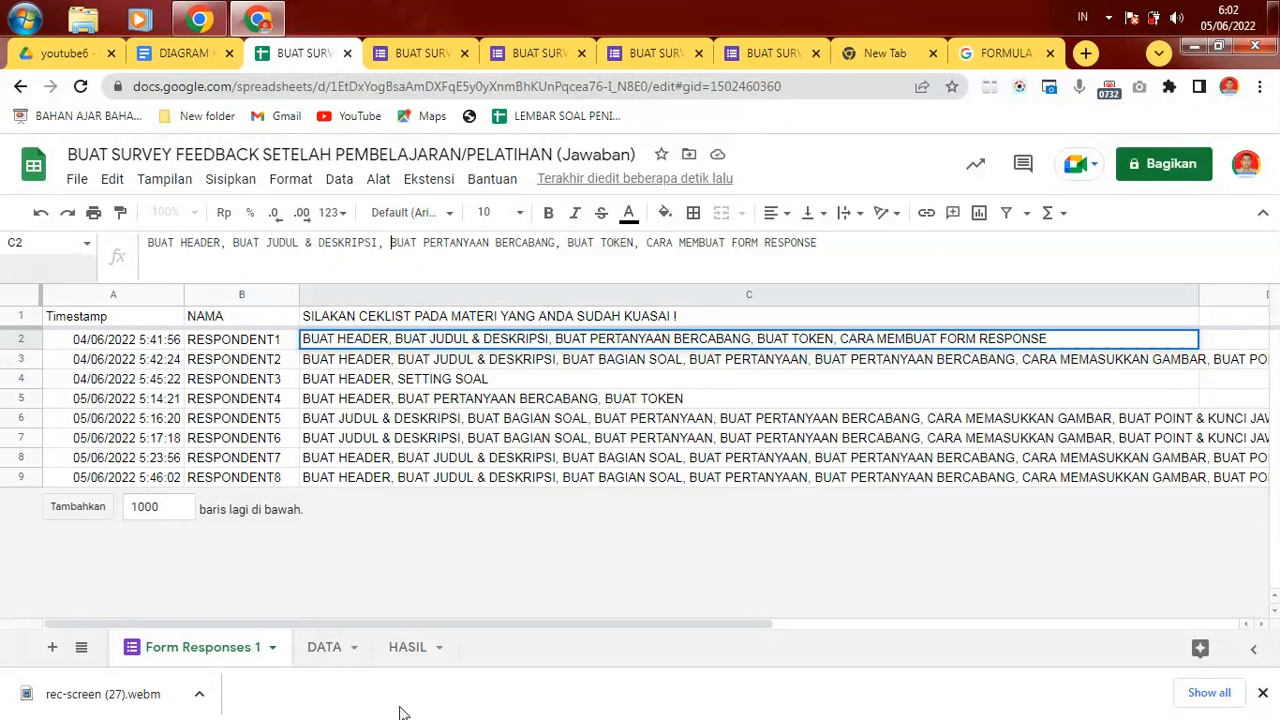
Compare the split answers on the DATA sheet with their source on Form Responses 1, and select the whole checklist column C.
{"action": "left_click", "coordinate": [327, 647]}
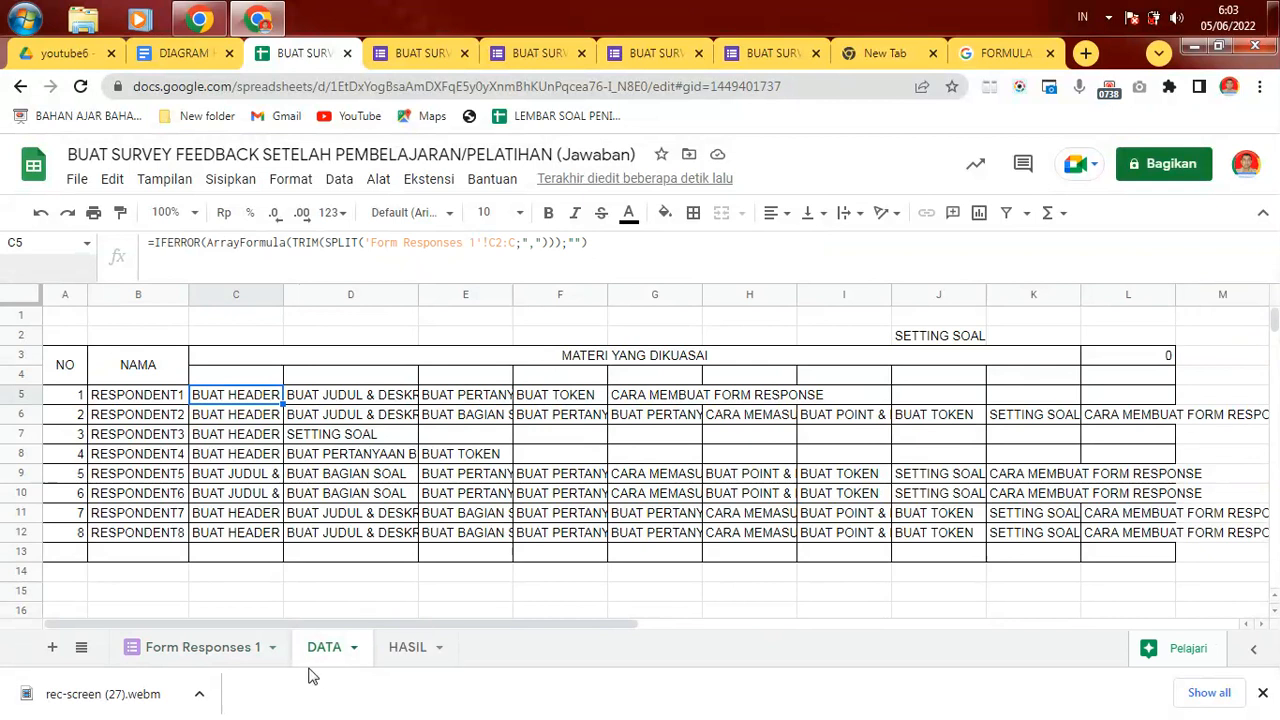
{"action": "left_click", "coordinate": [251, 648]}
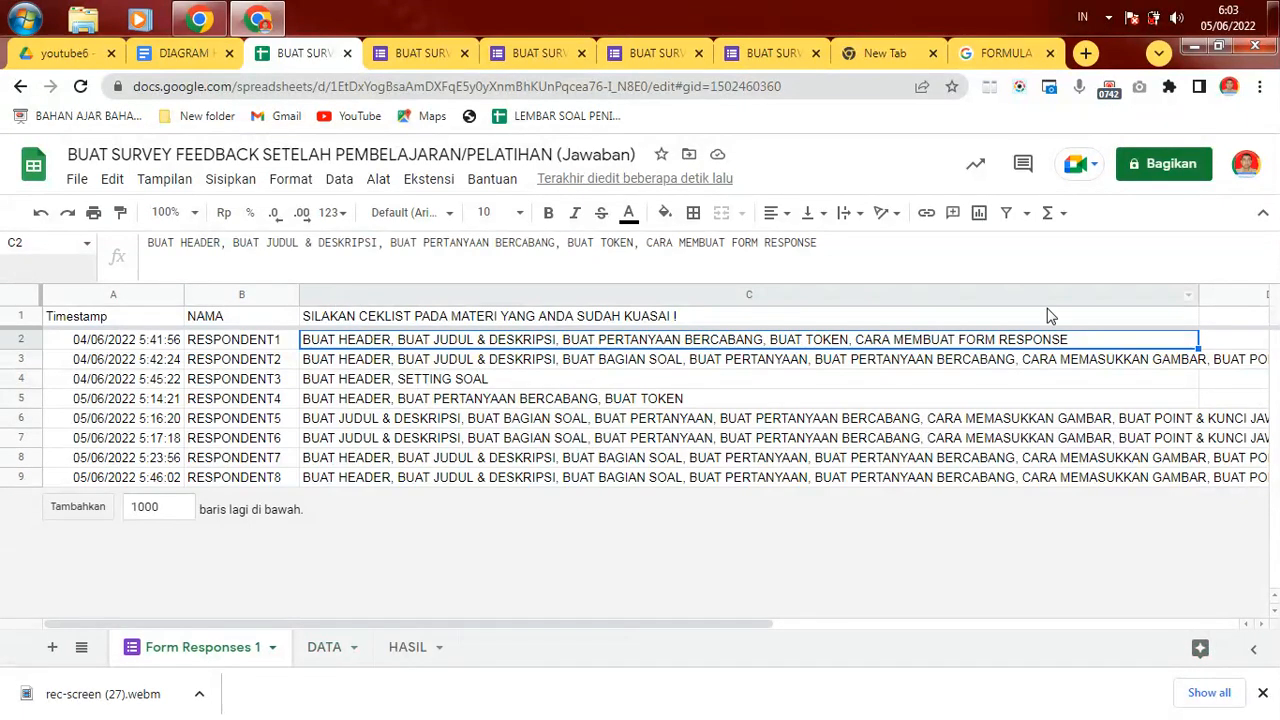
{"action": "left_click", "coordinate": [418, 320]}
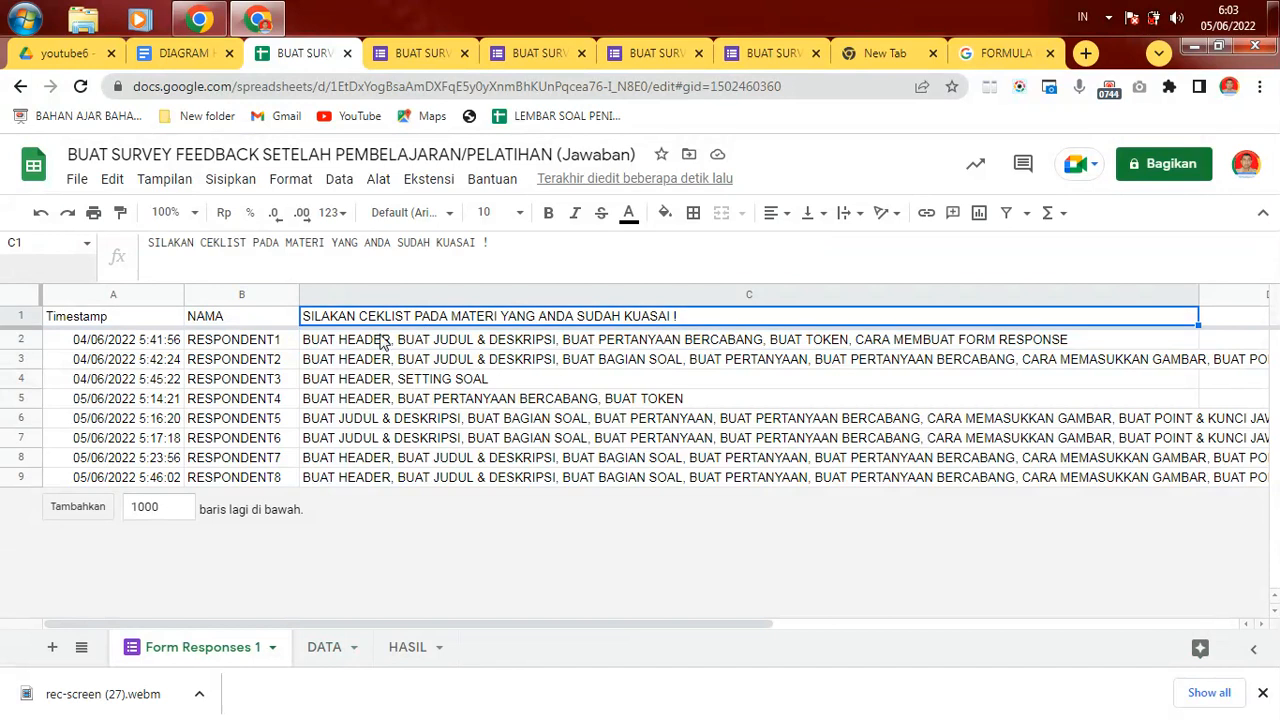
{"action": "left_click", "coordinate": [383, 341]}
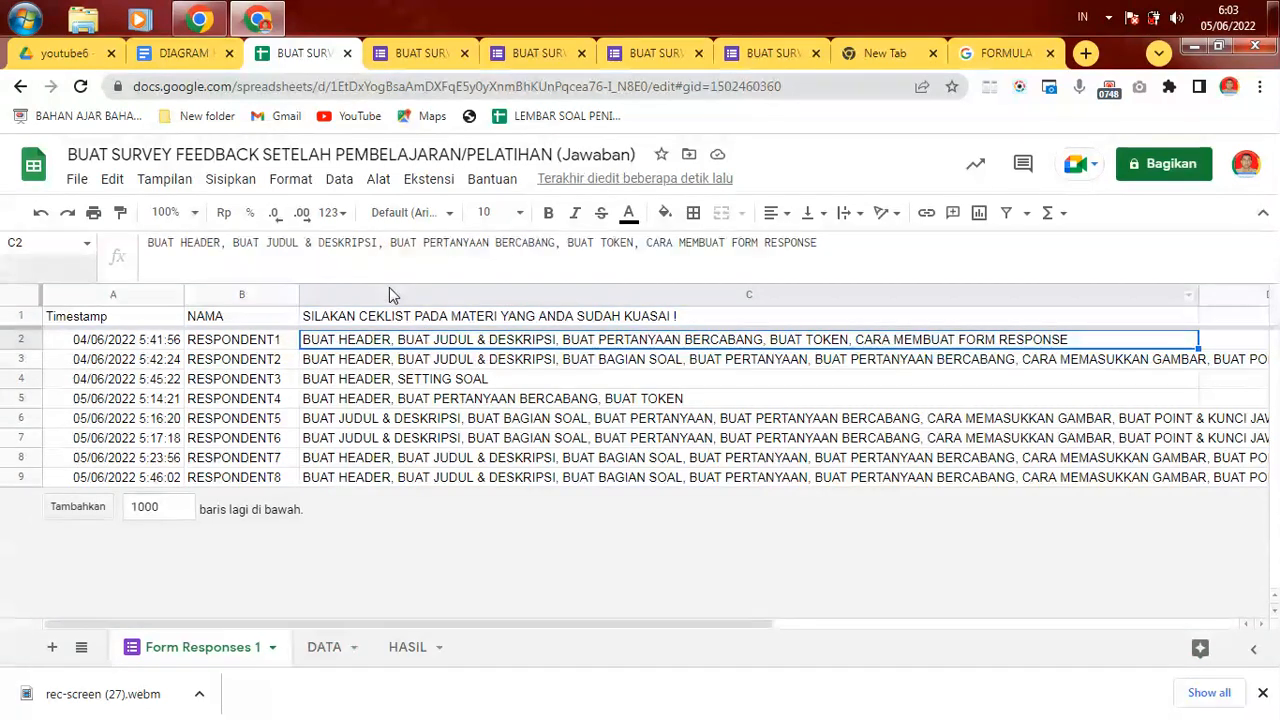
{"action": "left_click", "coordinate": [389, 290]}
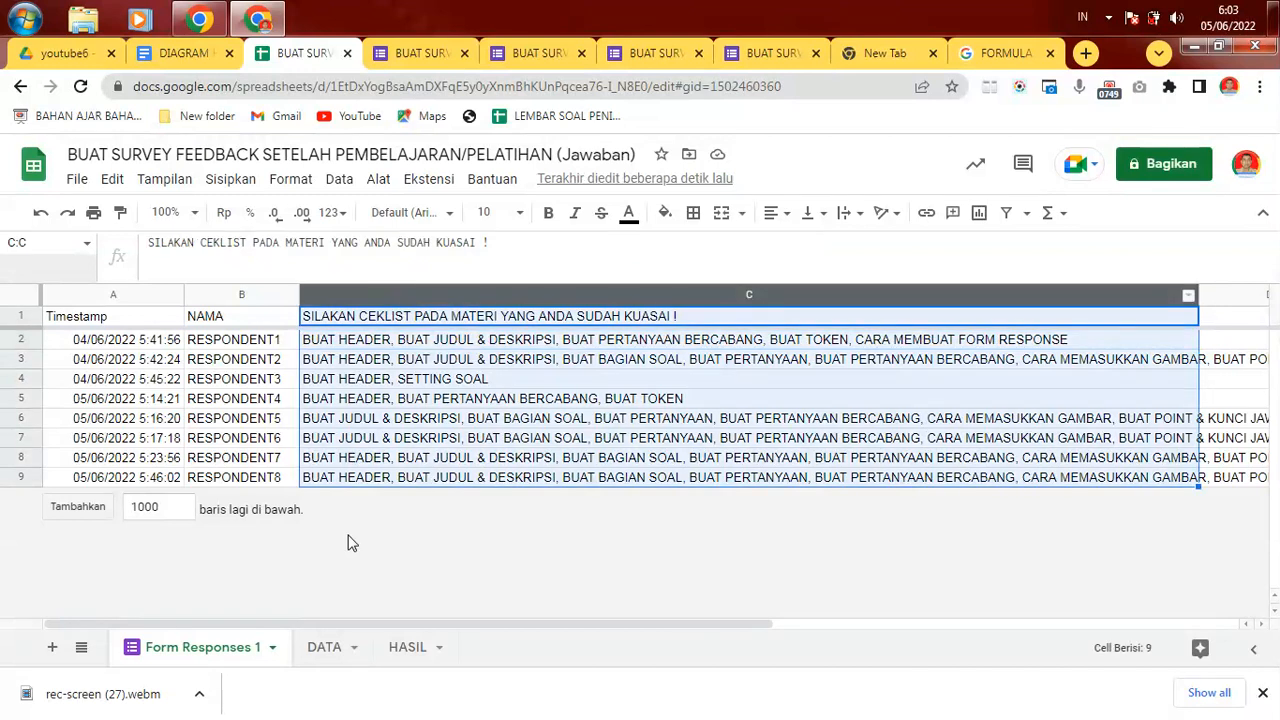
Compare the SPLIT formula in C5 of the DATA sheet with the comma-separated answer in C2 of Form Responses 1.
{"action": "left_click", "coordinate": [326, 650]}
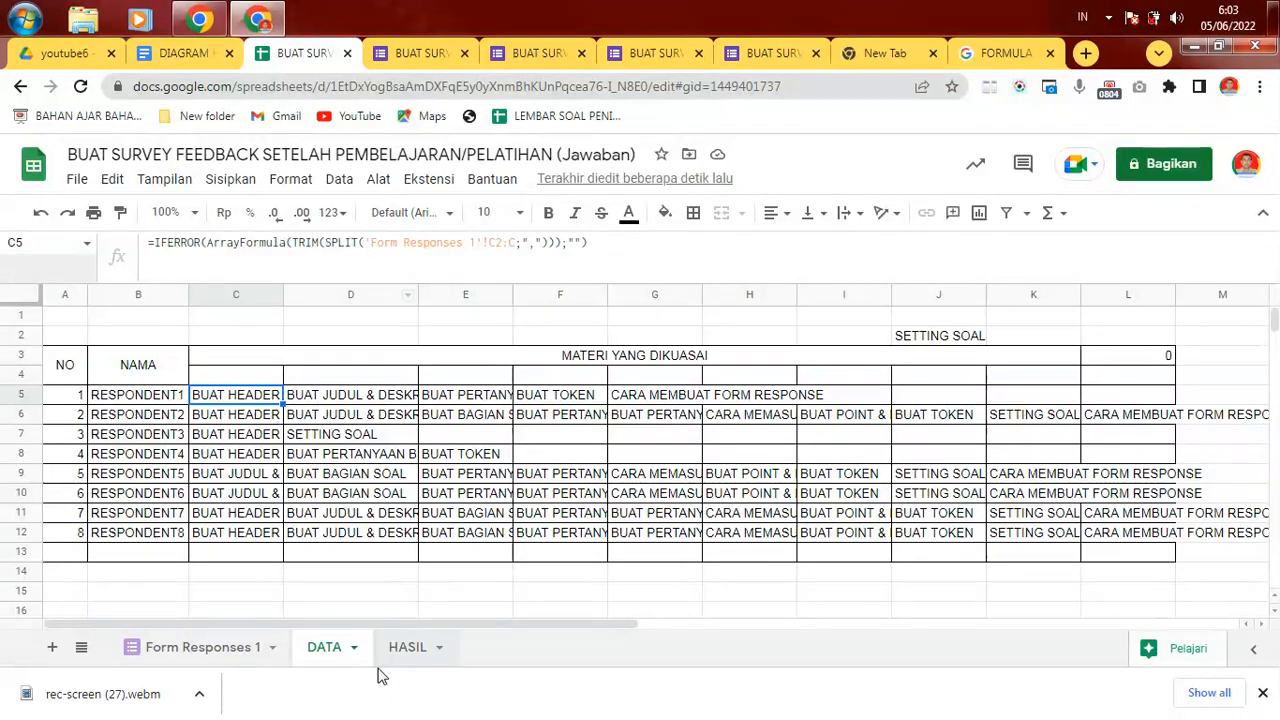
{"action": "left_click", "coordinate": [203, 647]}
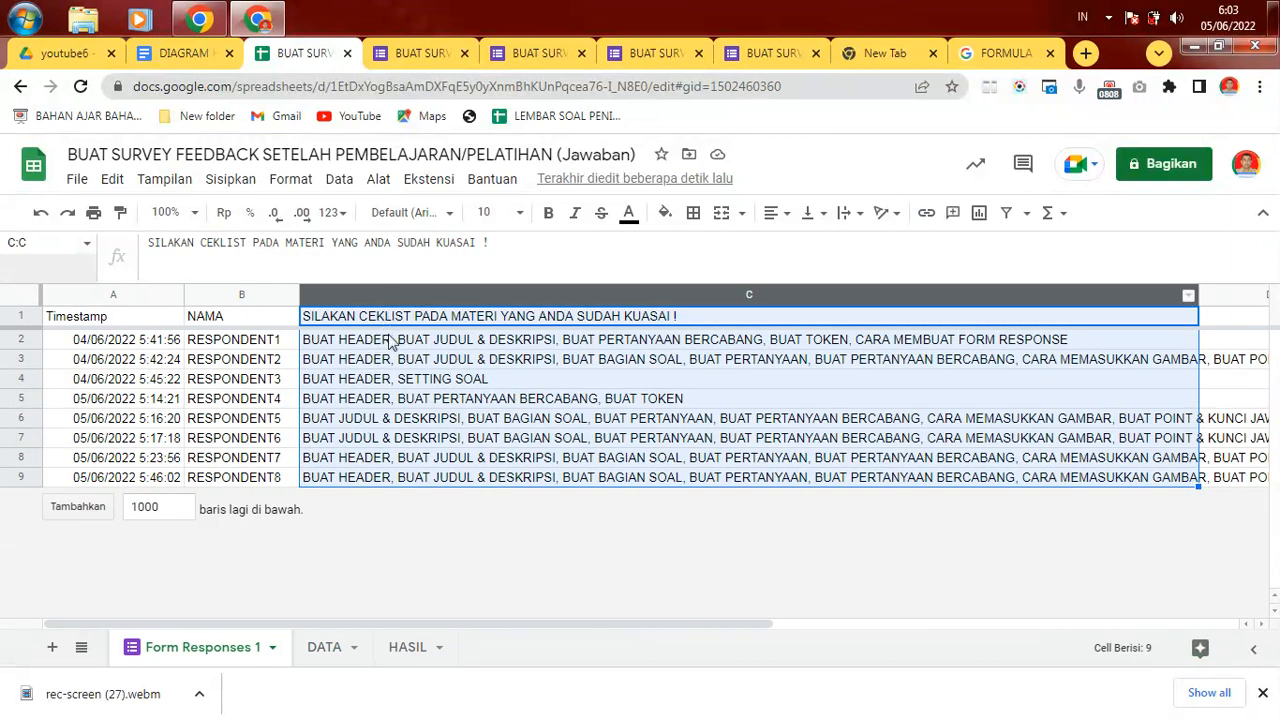
{"action": "left_click", "coordinate": [388, 341]}
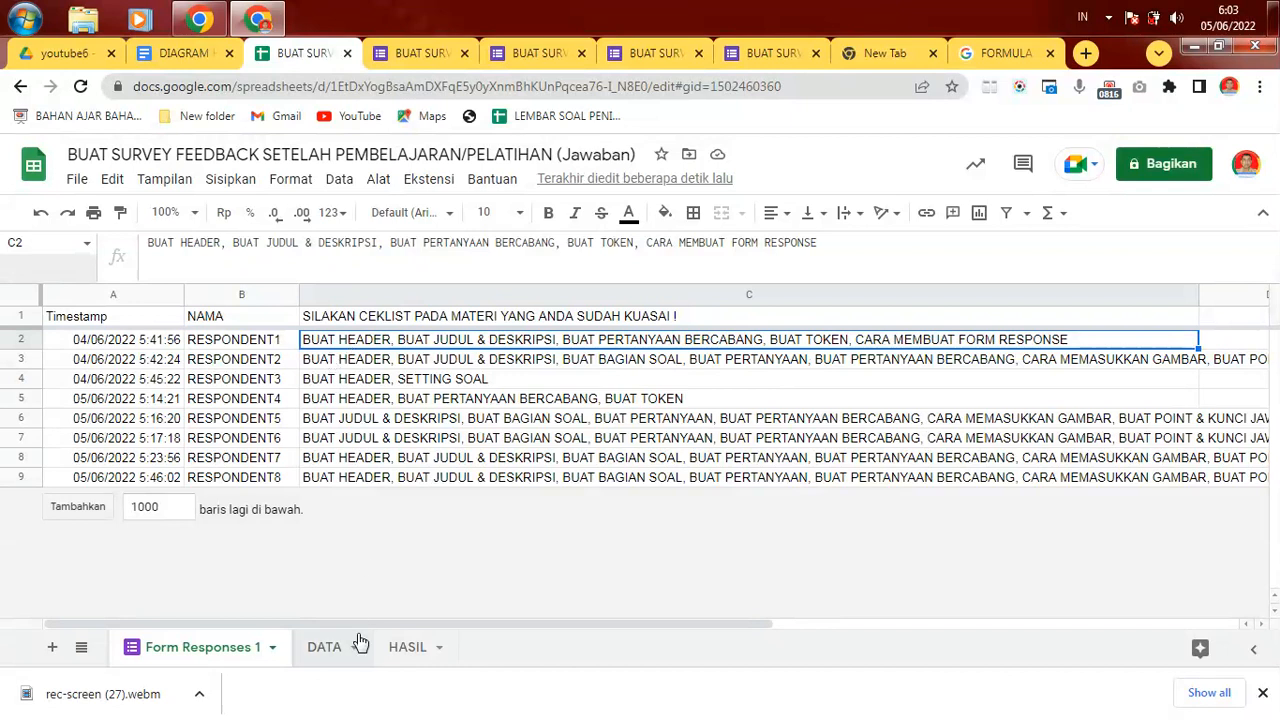
{"action": "left_click", "coordinate": [322, 647]}
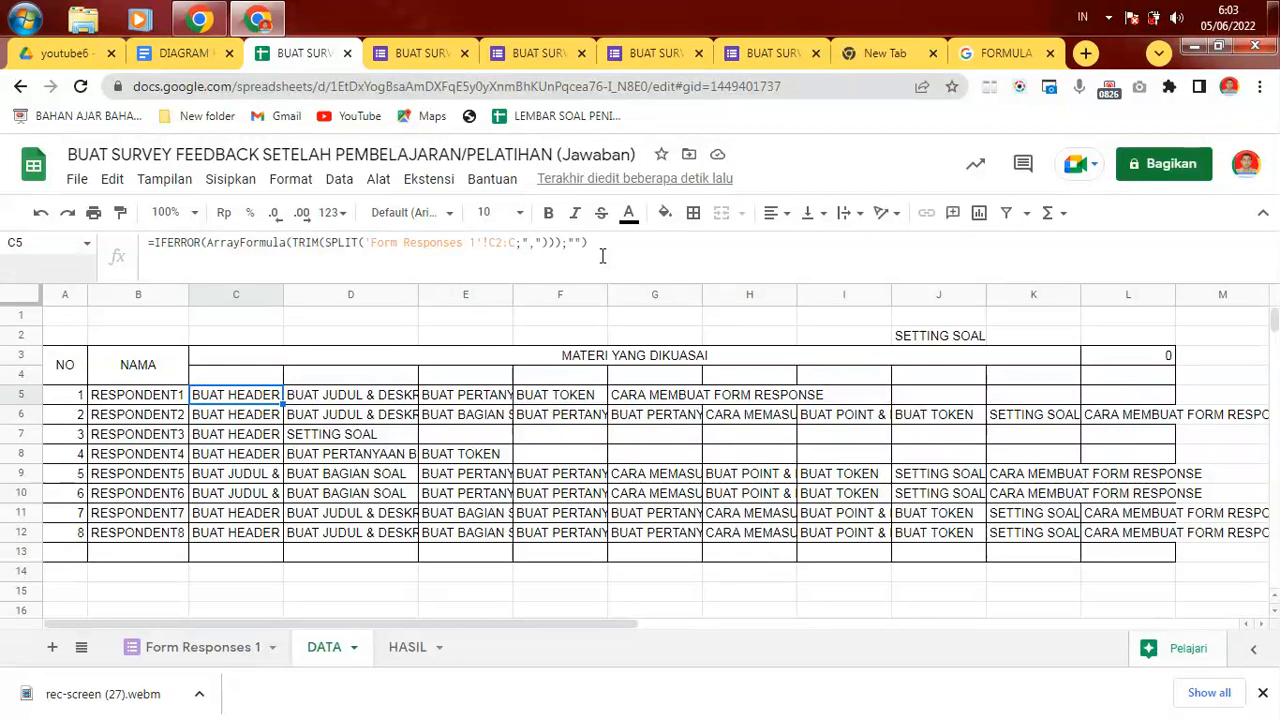
{"action": "left_click", "coordinate": [605, 245]}
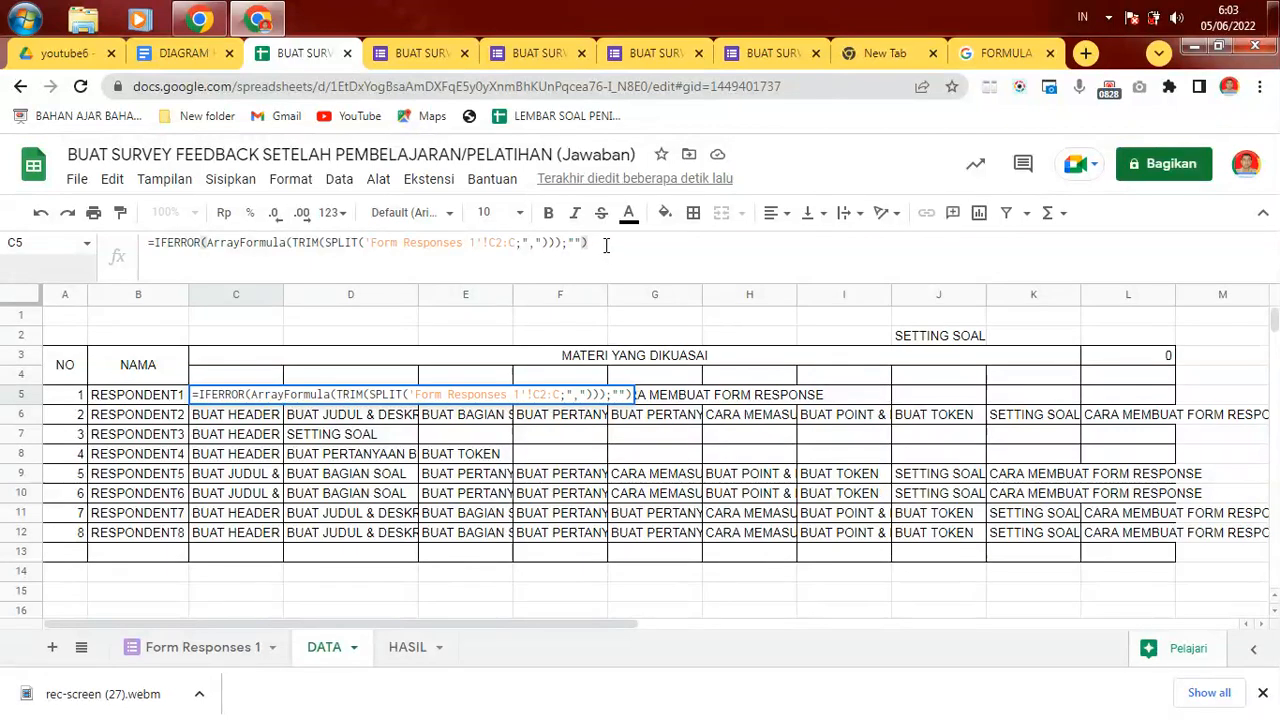
{"action": "key", "text": "Return"}
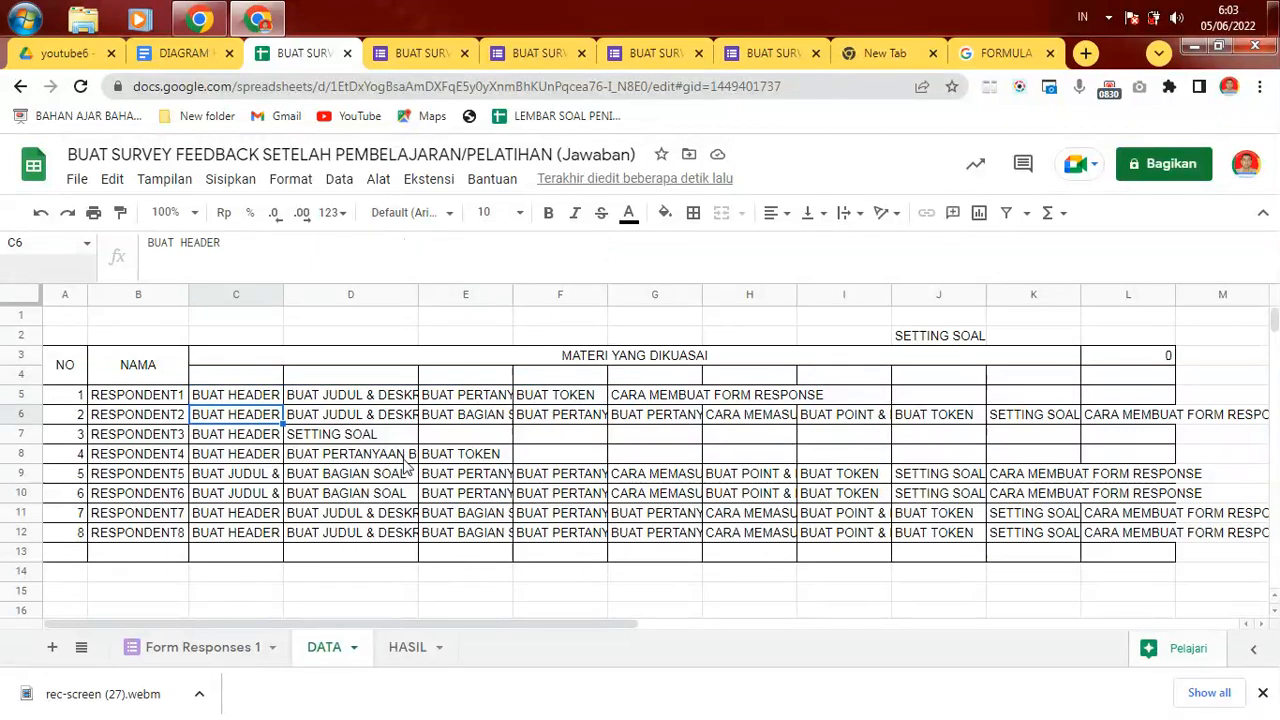
Look over the checkbox table on the HASIL sheet and inspect the NAMA array formula in B5.
{"action": "left_click", "coordinate": [407, 650]}
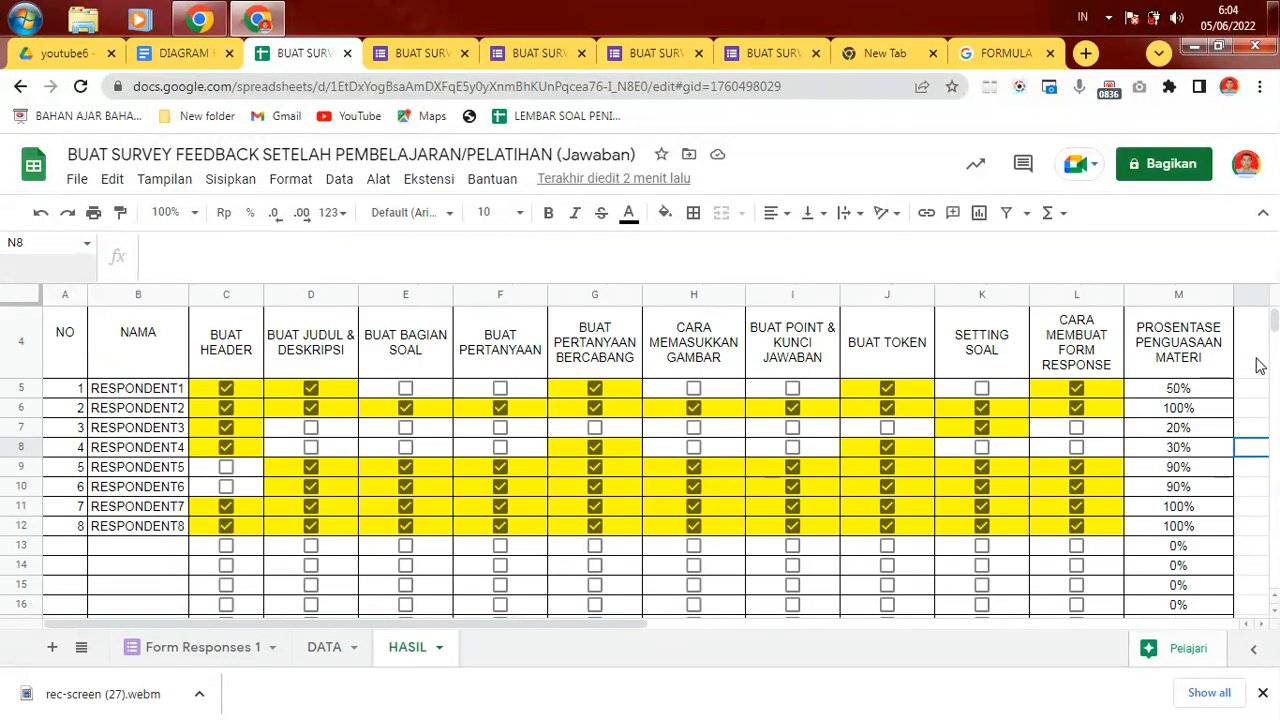
{"action": "left_click_drag", "start_coordinate": [1273, 318], "coordinate": [1273, 320]}
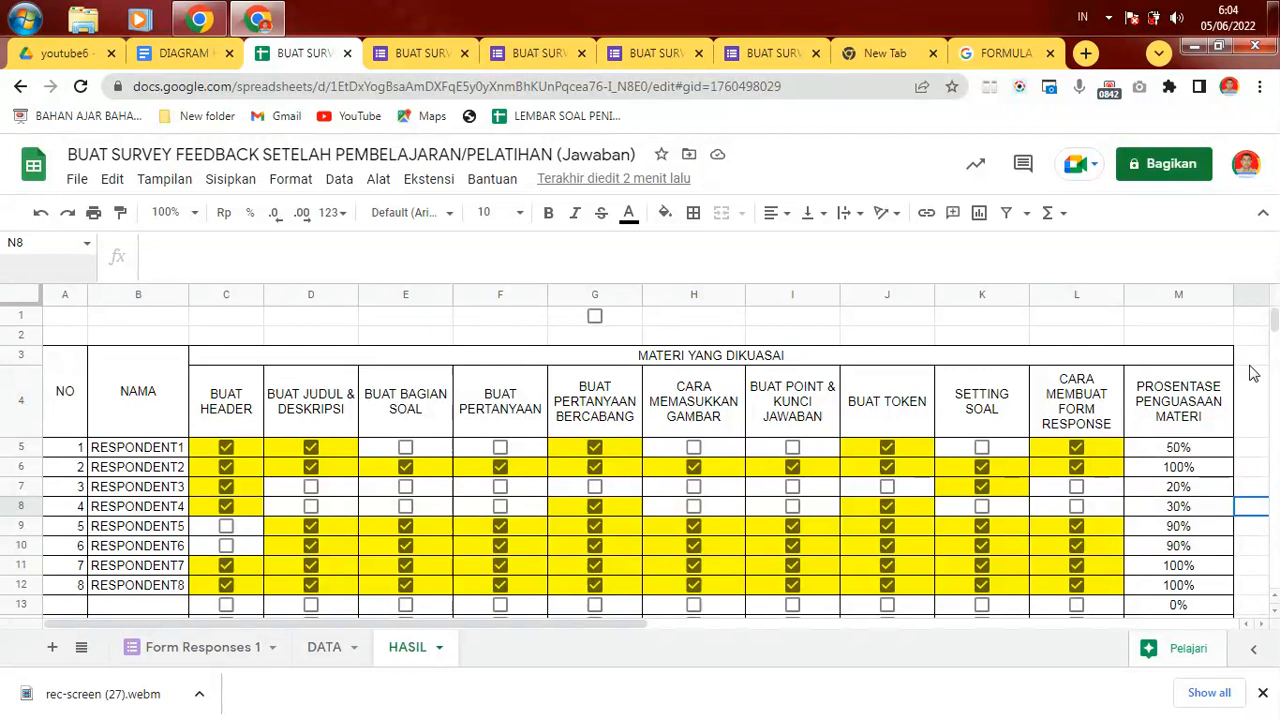
{"action": "left_click_drag", "start_coordinate": [1276, 328], "coordinate": [1275, 321]}
{"action": "double_click", "coordinate": [175, 447]}
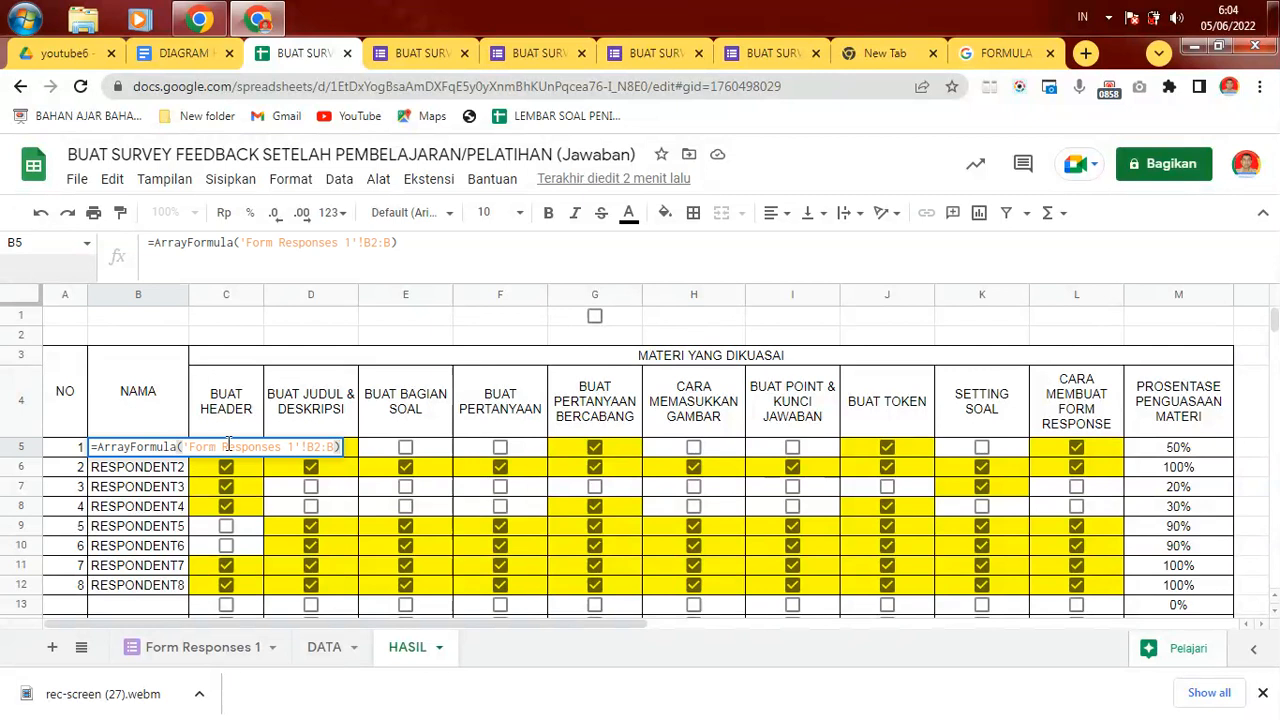
{"action": "key", "text": "Return"}
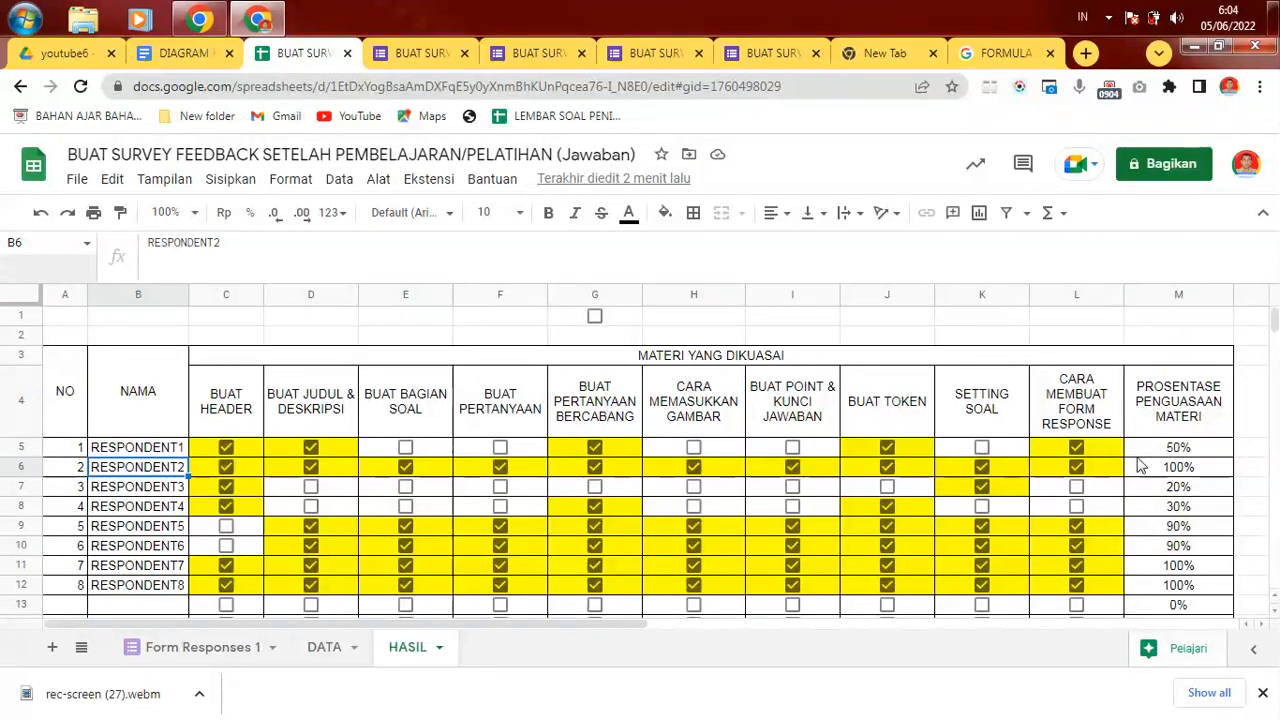
Inspect the COUNTIF percentage formulas in cells M5 and M6 of the HASIL sheet.
{"action": "left_click", "coordinate": [1194, 452]}
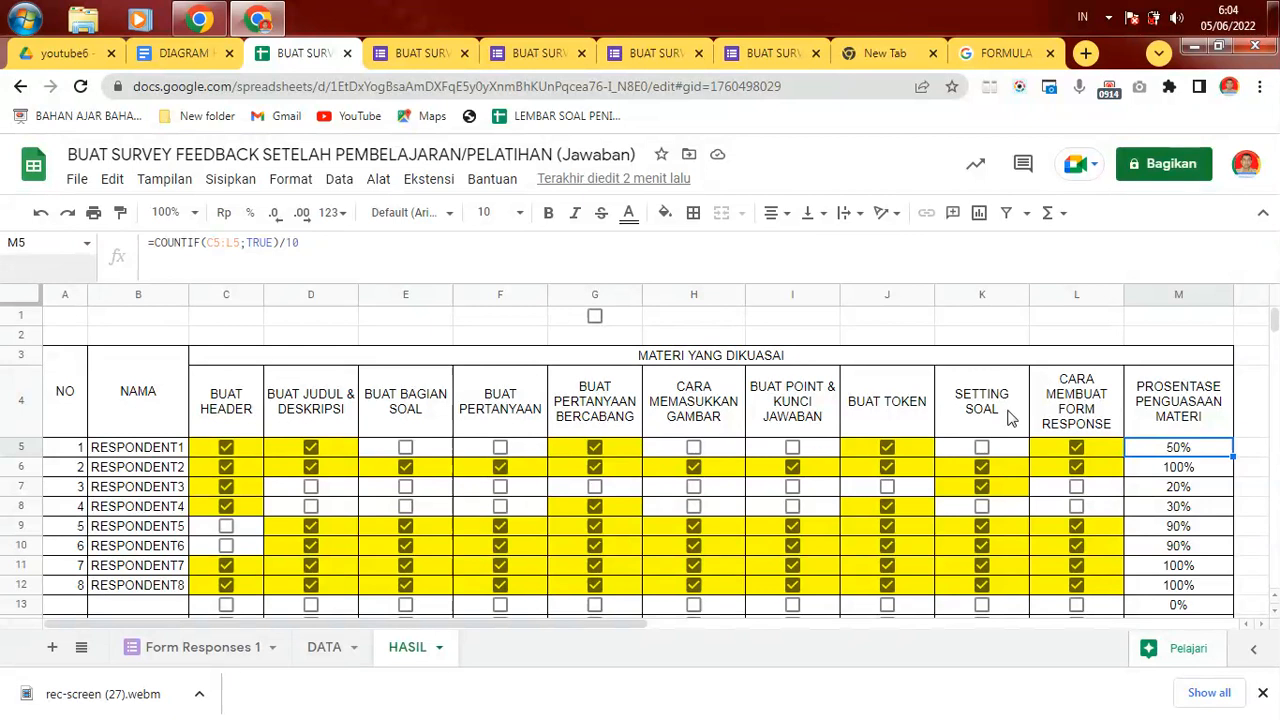
{"action": "left_click", "coordinate": [1192, 470]}
{"action": "left_click_drag", "start_coordinate": [1276, 315], "coordinate": [1277, 315]}
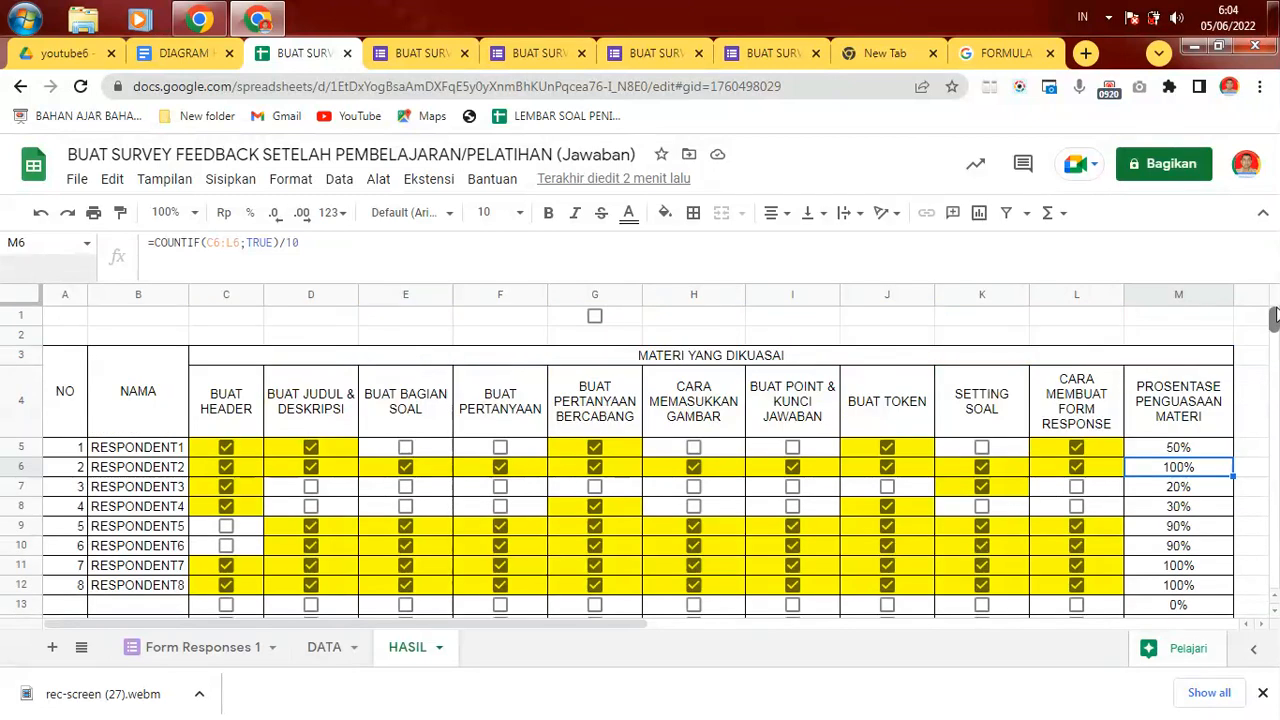
Inspect the formulas in A5, B5, C5 and D5 of the HASIL sheet and the header texts in C4 and D4.
{"action": "left_click", "coordinate": [46, 448]}
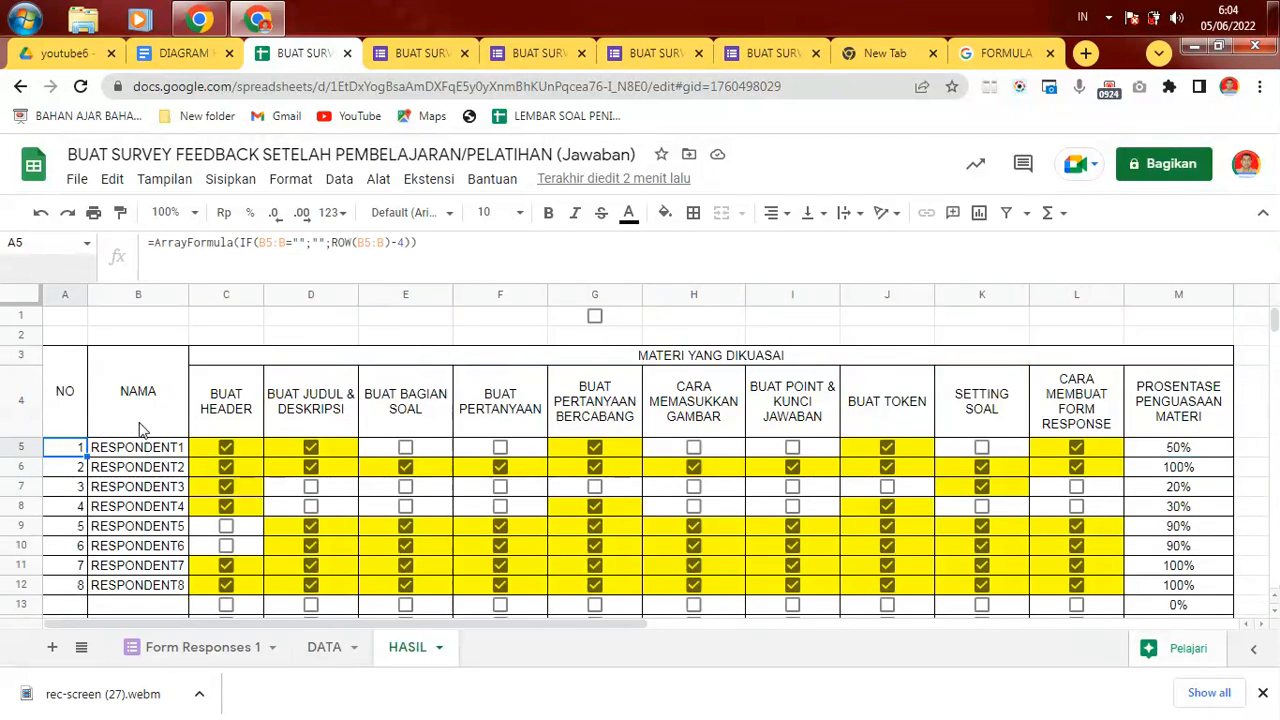
{"action": "left_click", "coordinate": [124, 452]}
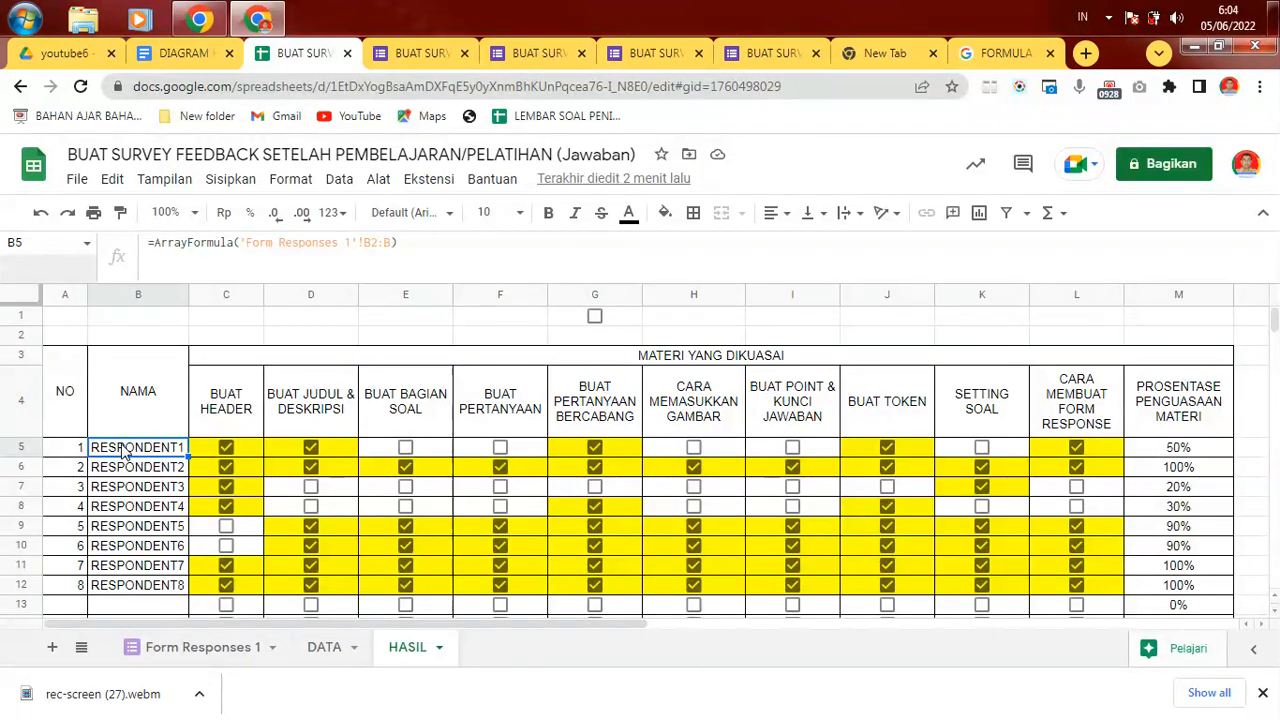
{"action": "left_click", "coordinate": [255, 453]}
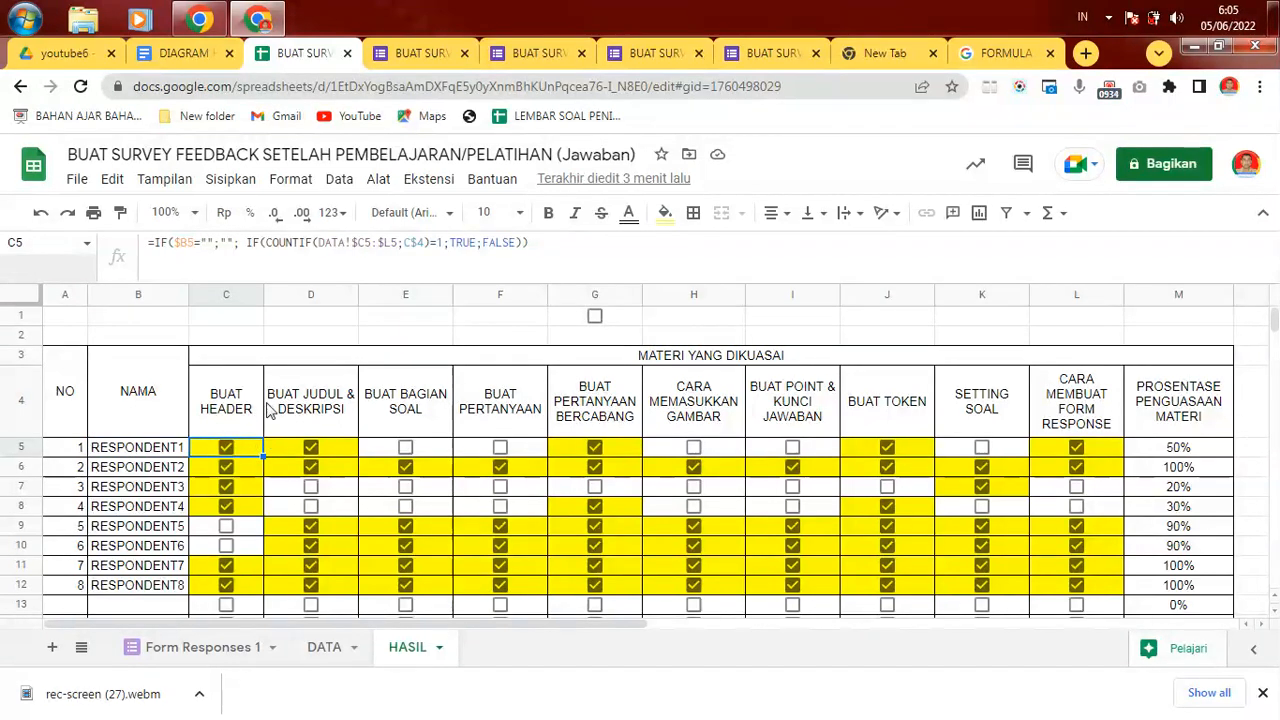
{"action": "left_click", "coordinate": [226, 400]}
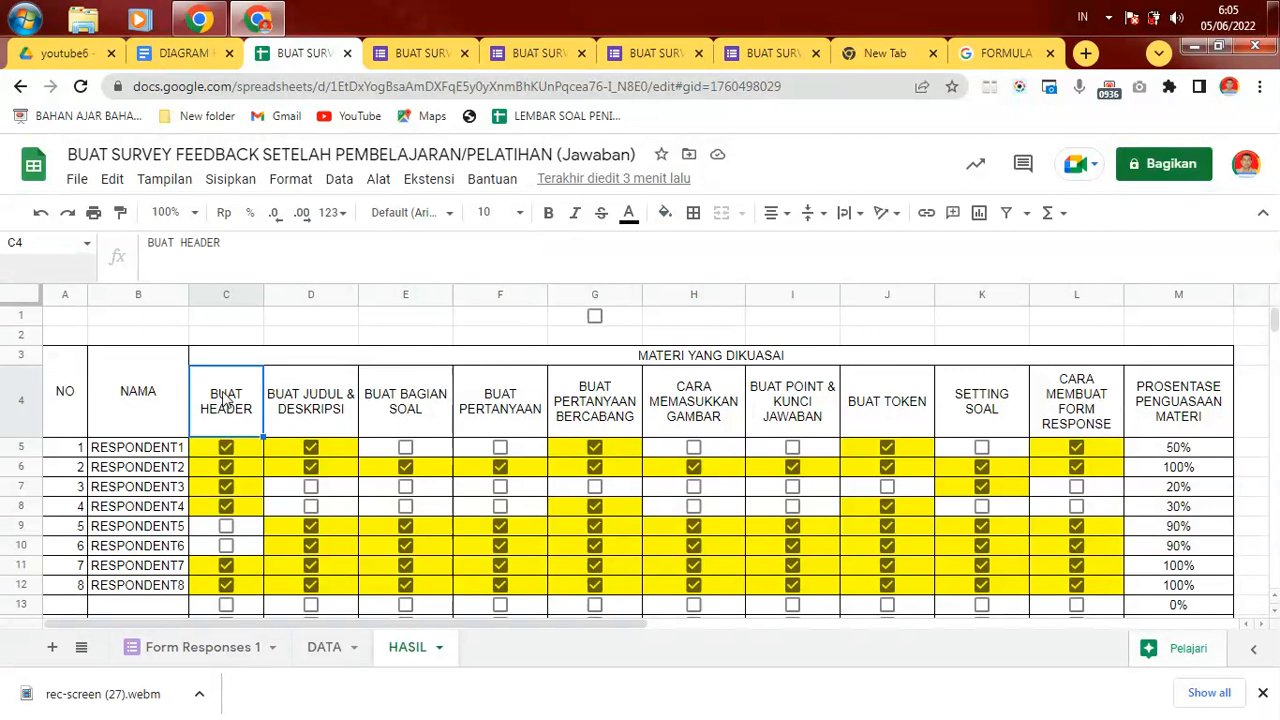
{"action": "left_click", "coordinate": [290, 398]}
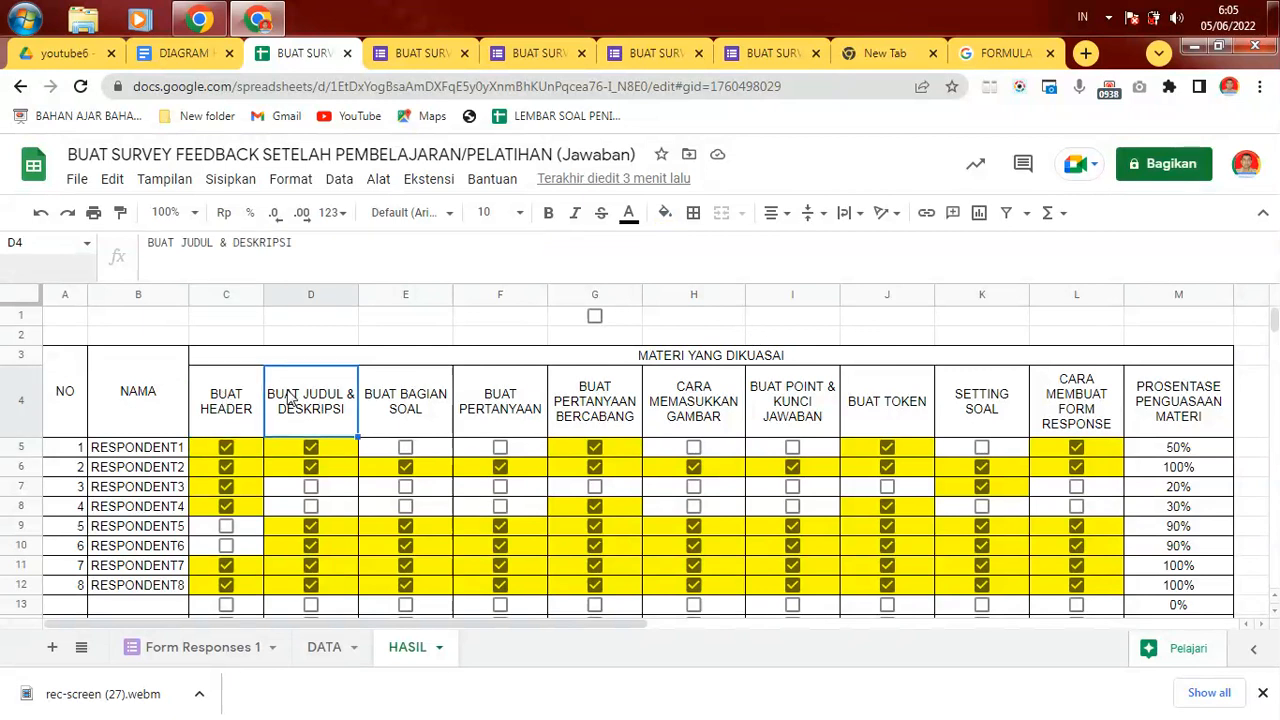
{"action": "left_click", "coordinate": [166, 240]}
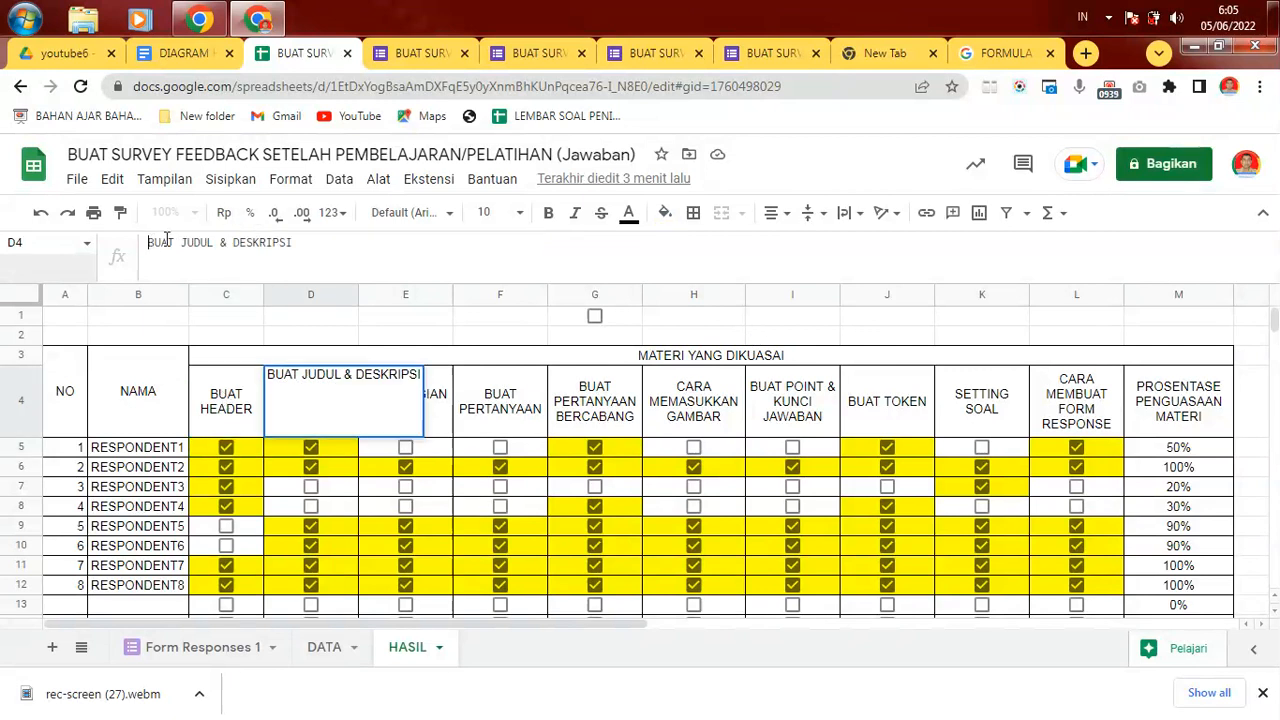
{"action": "left_click", "coordinate": [316, 455]}
Review the raw answers on Form Responses 1 and the split answers in rows 11 and 12 of the DATA sheet.
{"action": "left_click", "coordinate": [220, 653]}
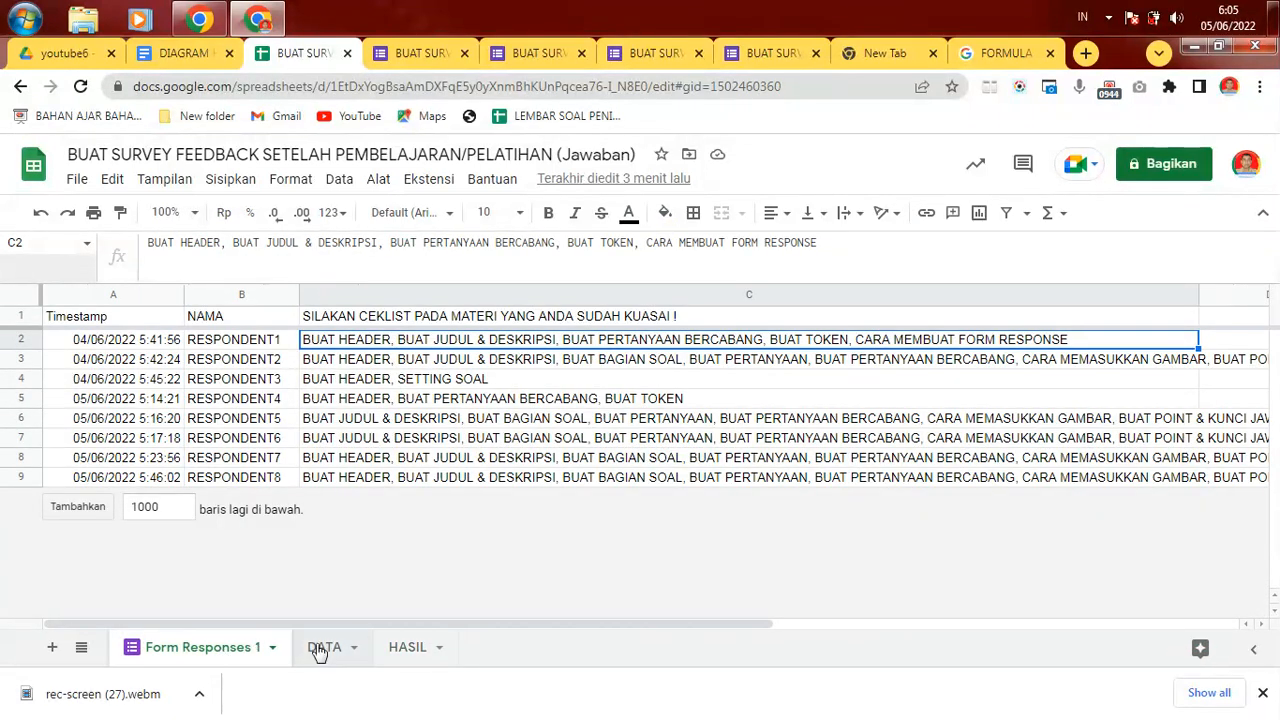
{"action": "left_click", "coordinate": [318, 651]}
{"action": "double_click", "coordinate": [314, 530]}
{"action": "left_click", "coordinate": [1132, 520]}
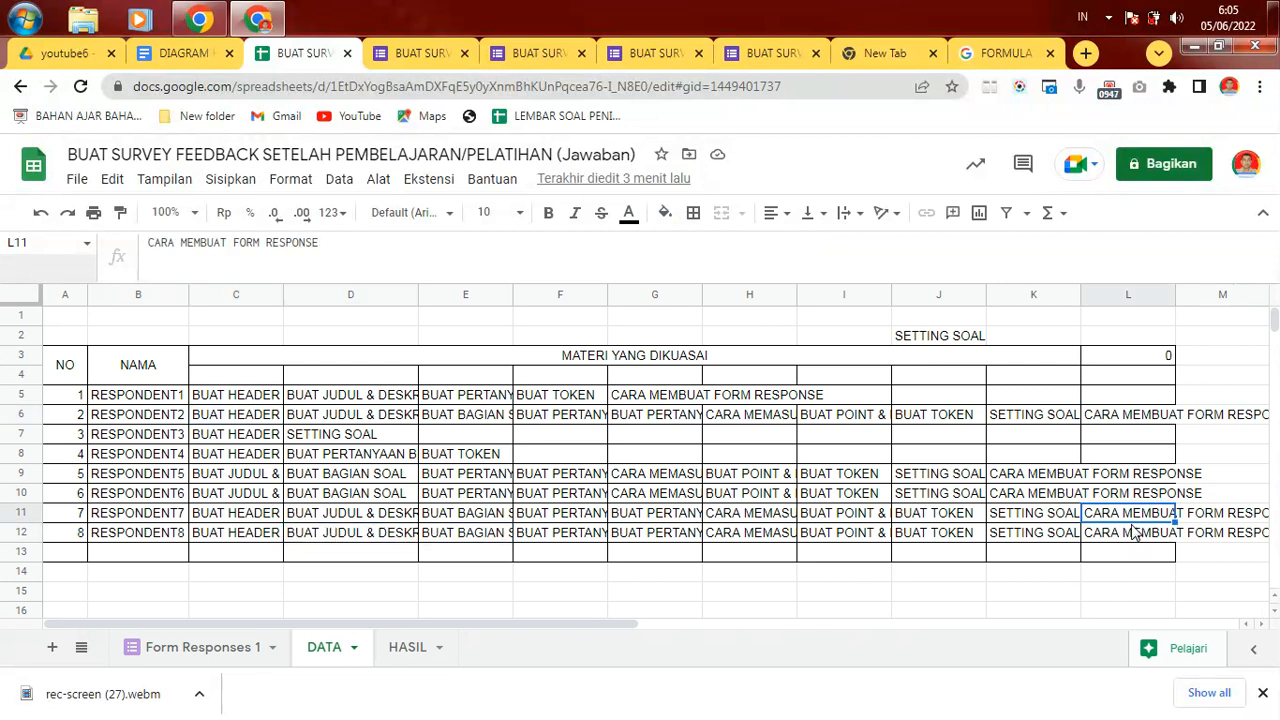
{"action": "left_click", "coordinate": [1127, 538]}
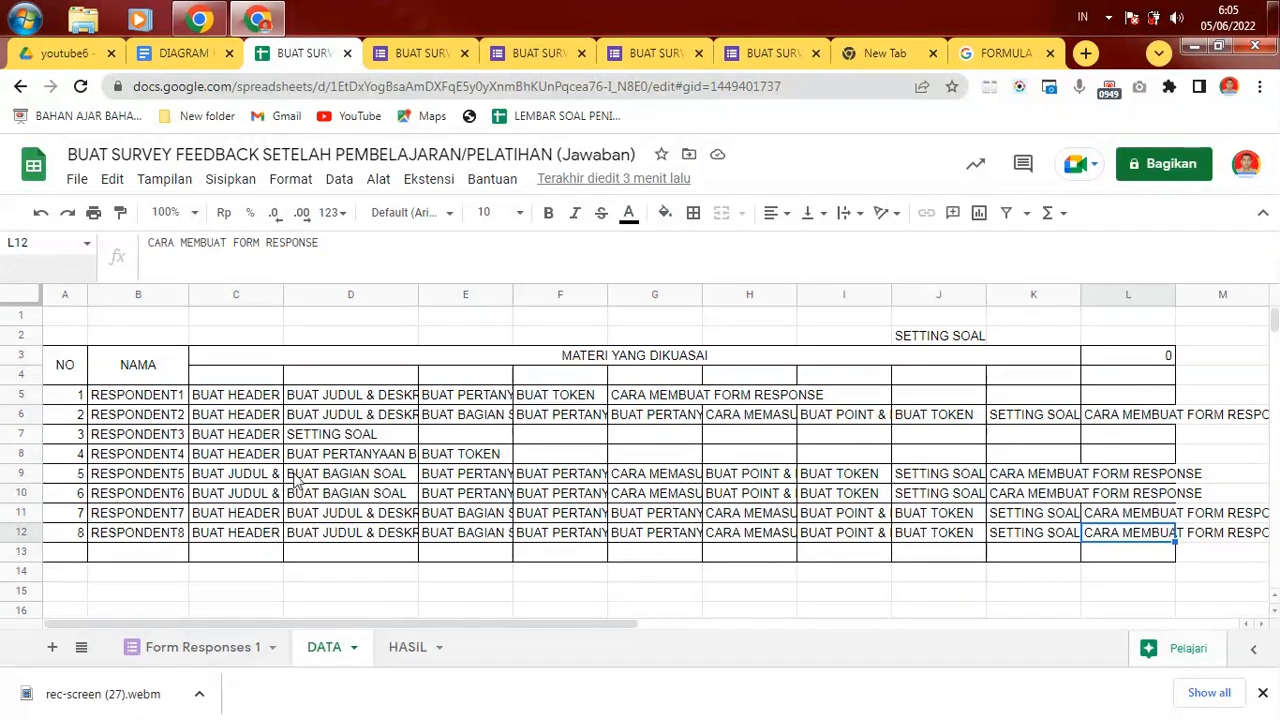
{"action": "double_click", "coordinate": [249, 537]}
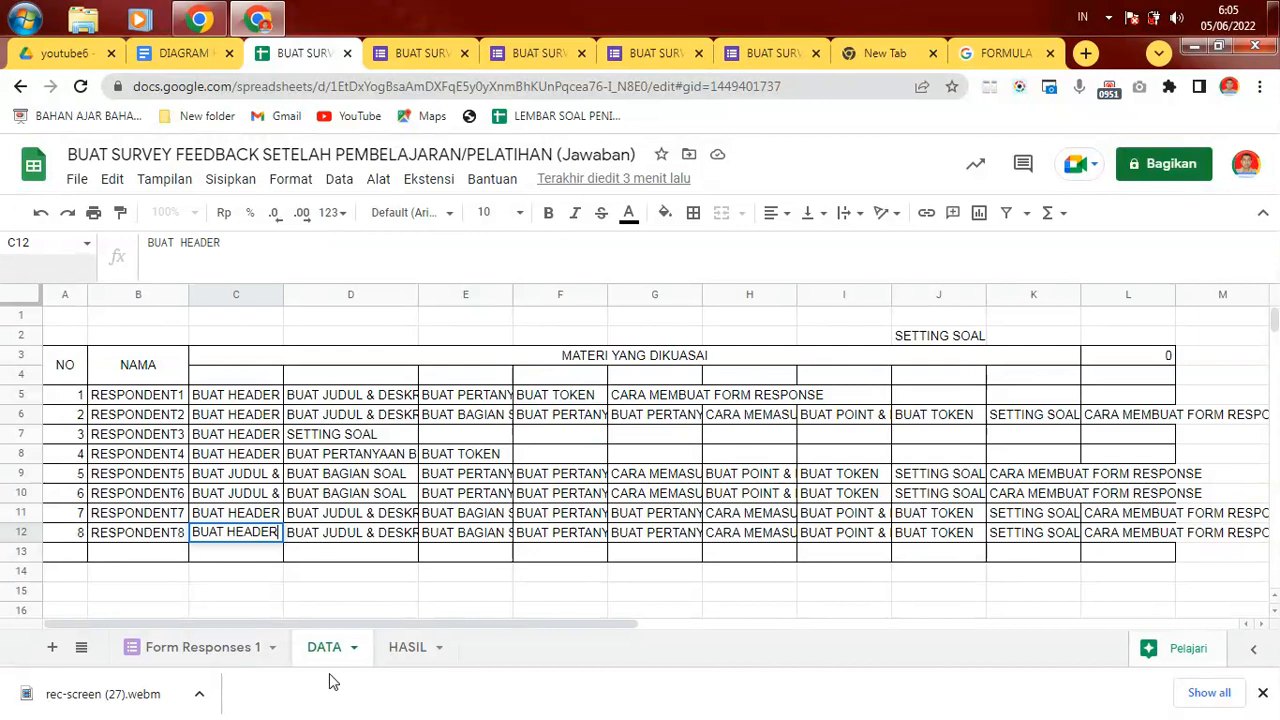
Compare the HASIL headers in C4 and D4 with the COUNTIF checkbox formula in C5.
{"action": "left_click", "coordinate": [405, 648]}
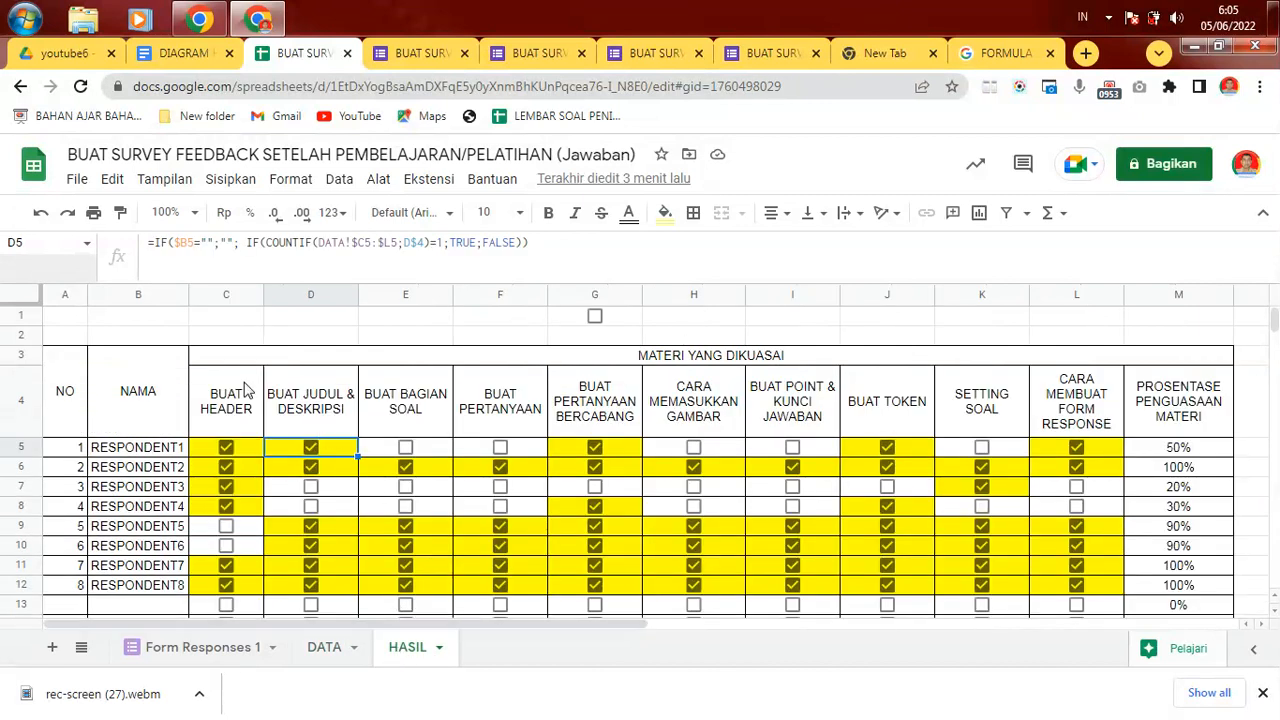
{"action": "left_click", "coordinate": [230, 405]}
{"action": "left_click", "coordinate": [290, 415]}
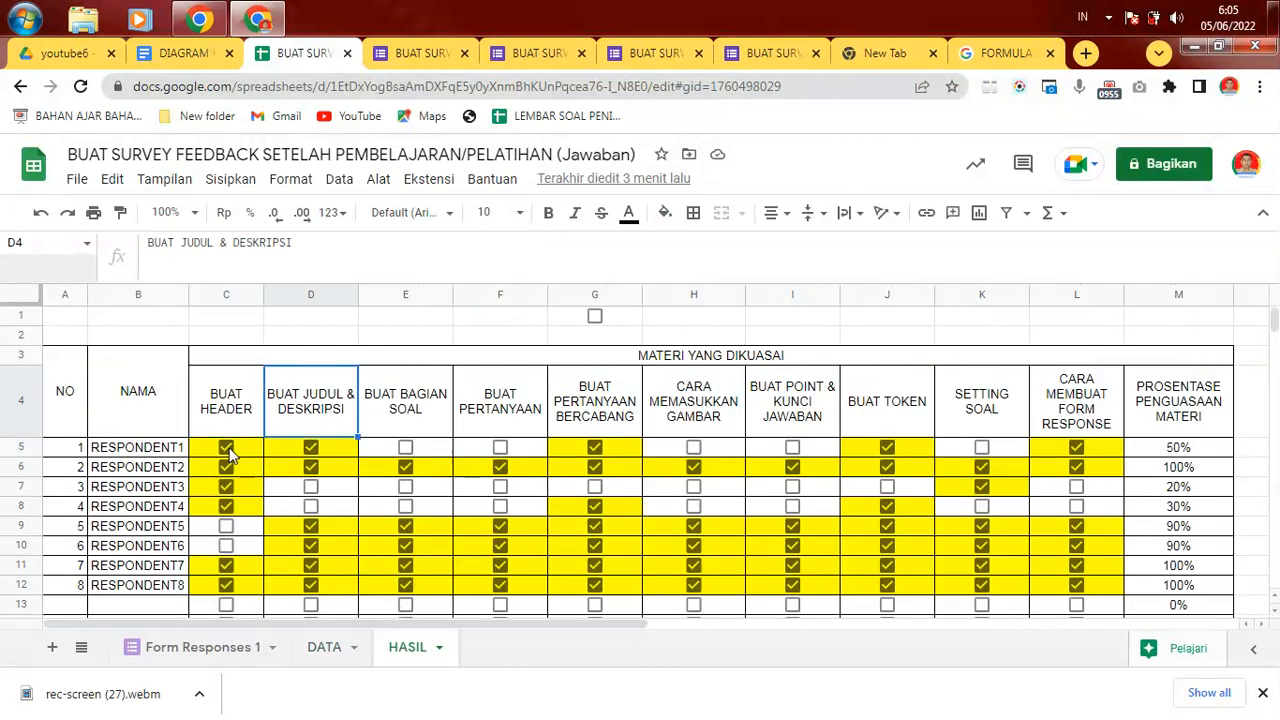
{"action": "left_click", "coordinate": [254, 456]}
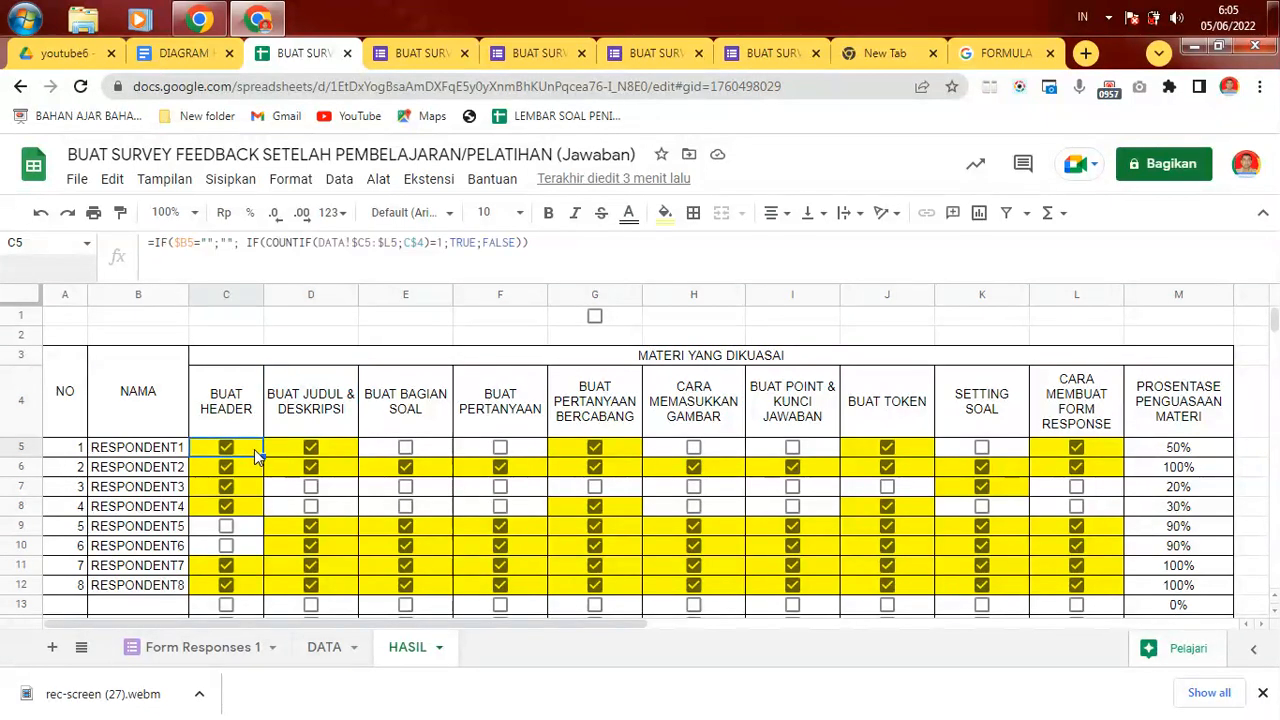
Insert a leading space before BUAT HEADER in header cell C4 and undo the change.
{"action": "left_click", "coordinate": [213, 398]}
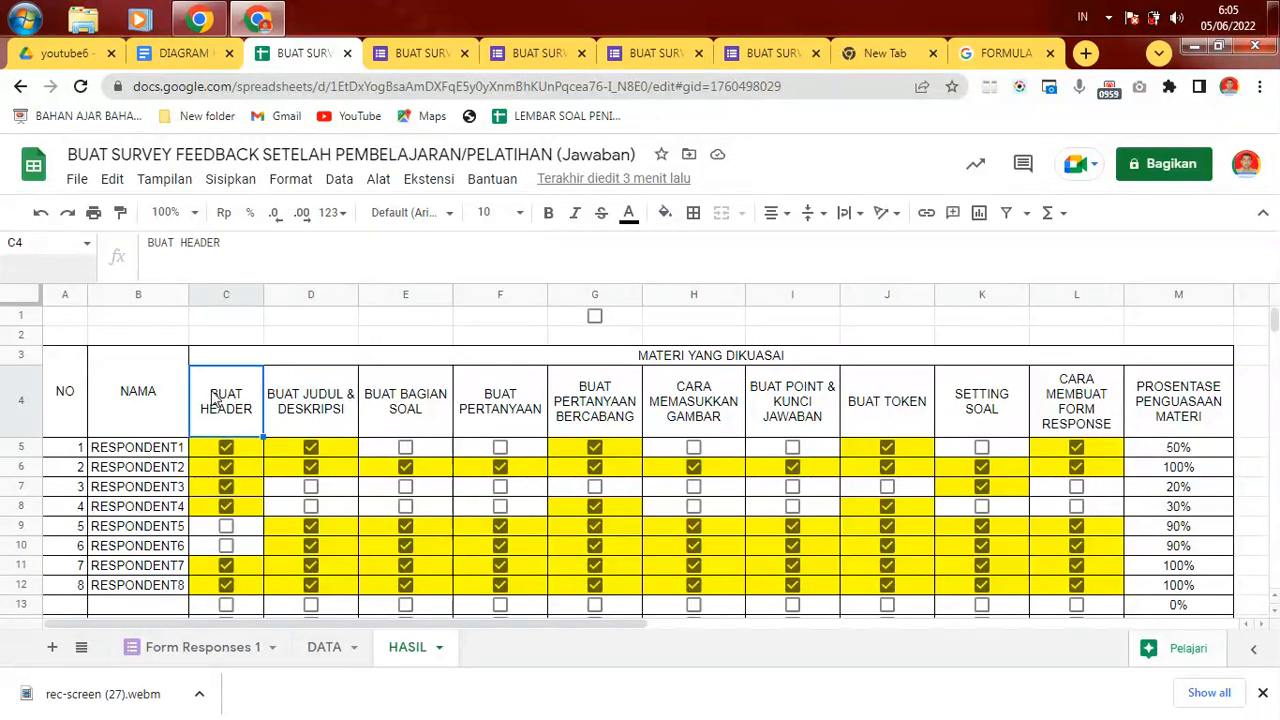
{"action": "double_click", "coordinate": [222, 397]}
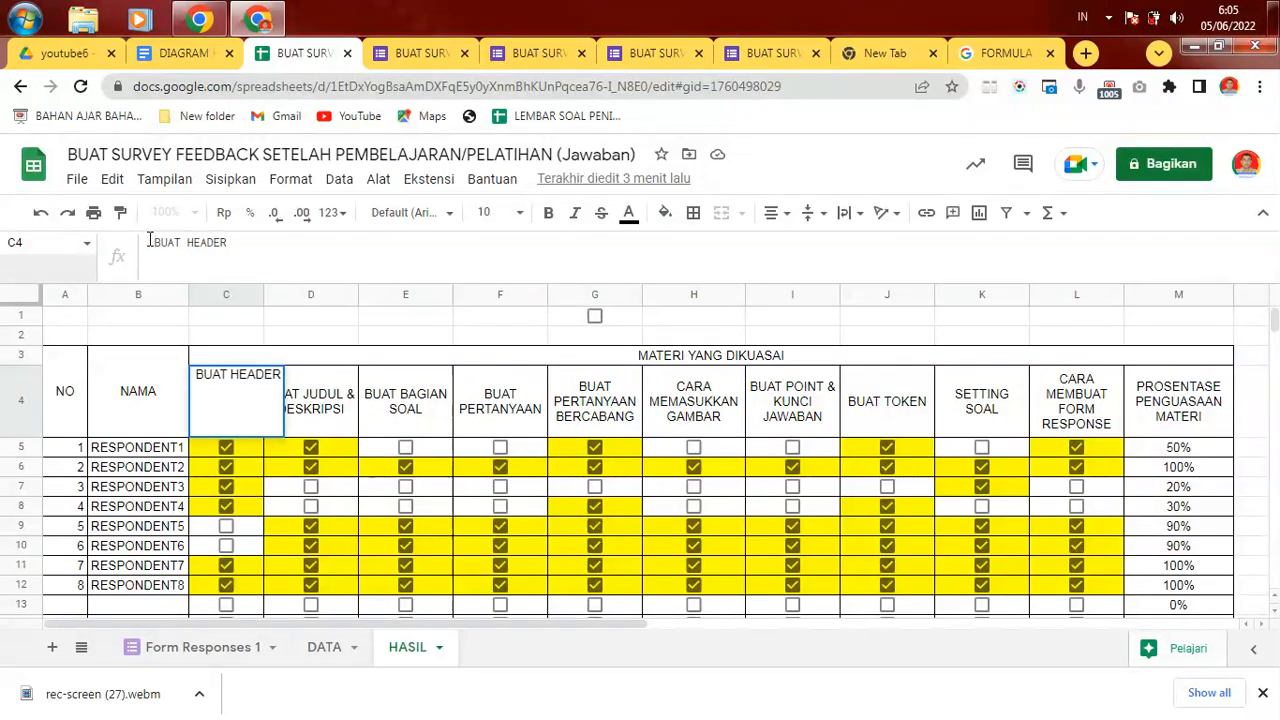
{"action": "key", "text": "Return"}
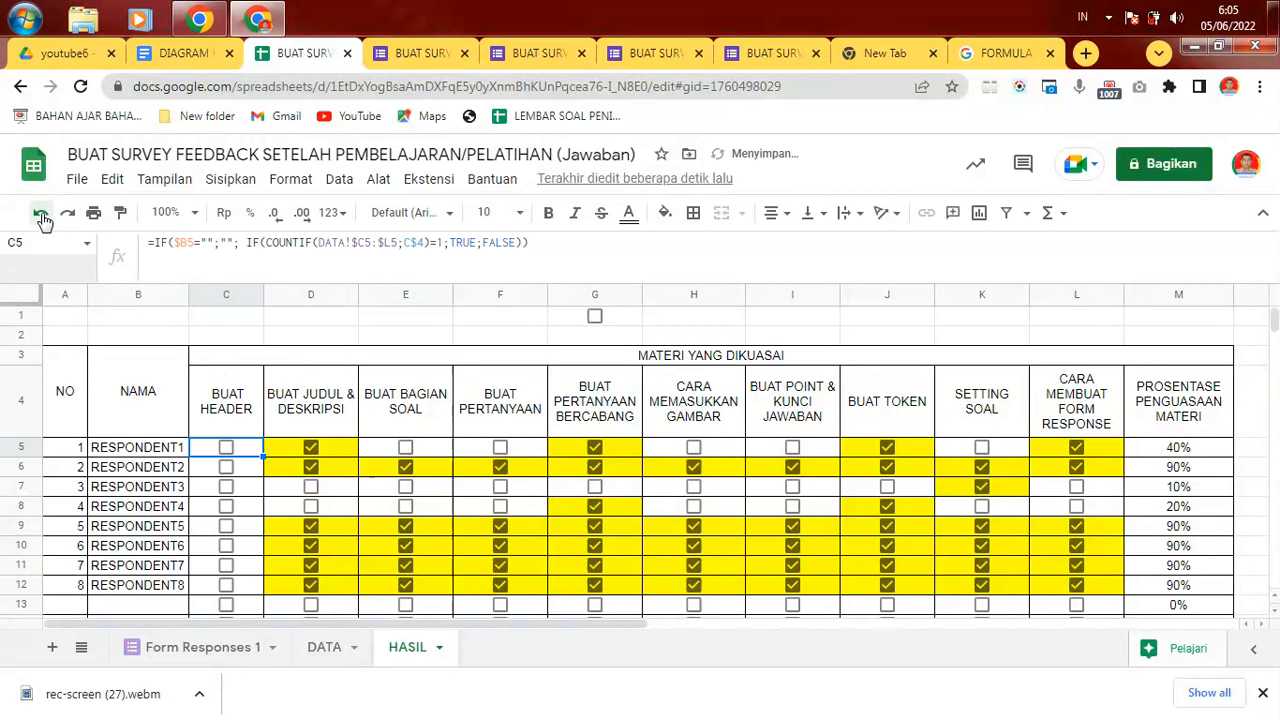
{"action": "left_click", "coordinate": [41, 214]}
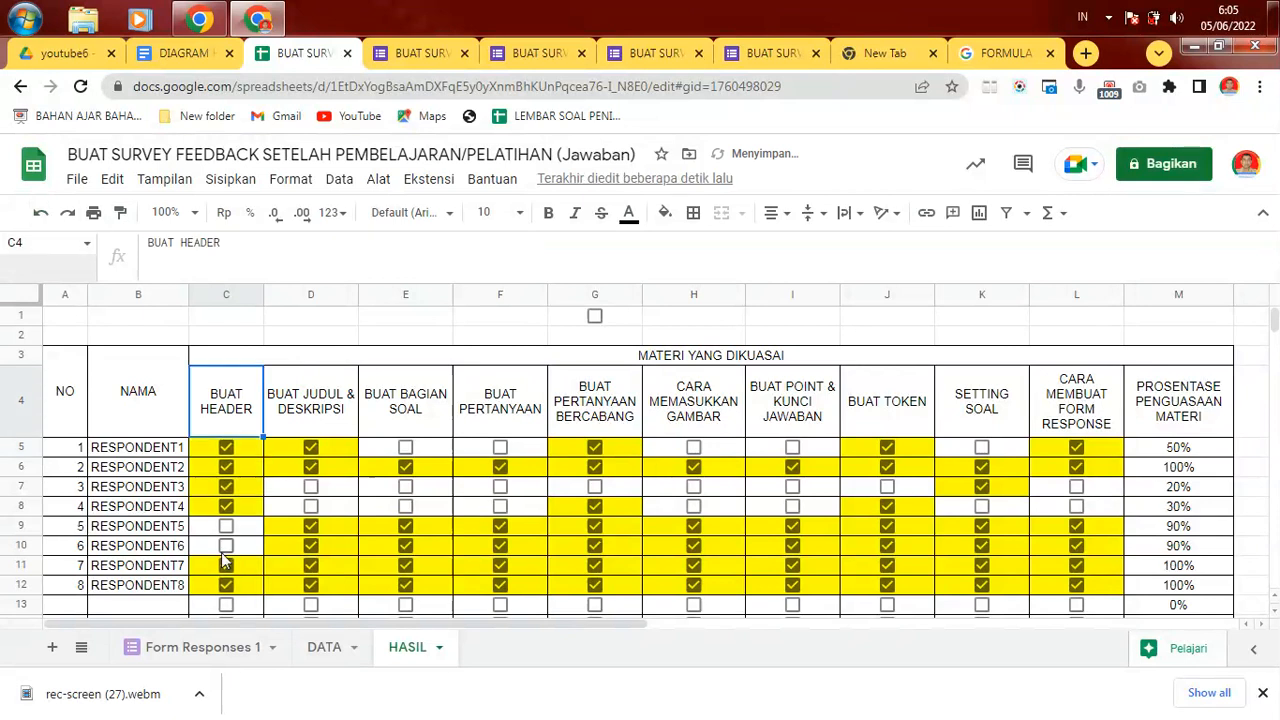
Relate the COUNTIF formula in HASIL cell C5 to the DATA sheet's answer cells, checking C5 and L12 there, and return to HASIL.
{"action": "left_click", "coordinate": [246, 449]}
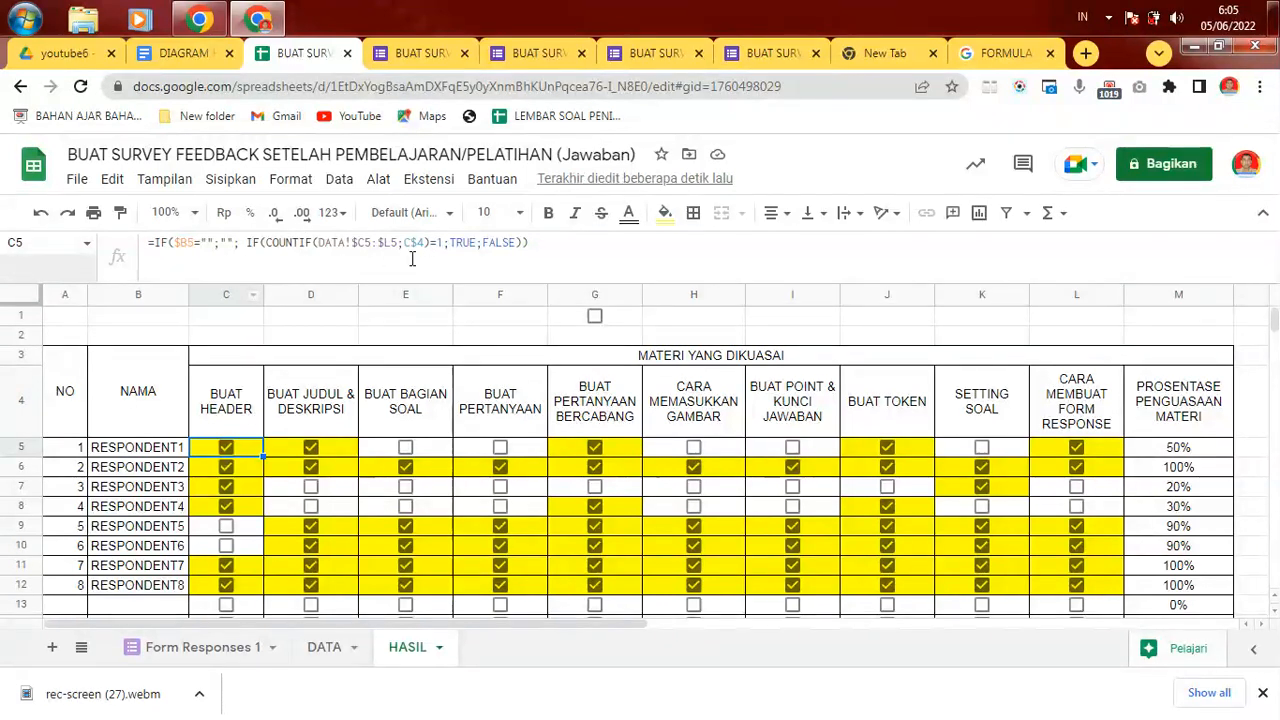
{"action": "left_click", "coordinate": [324, 647]}
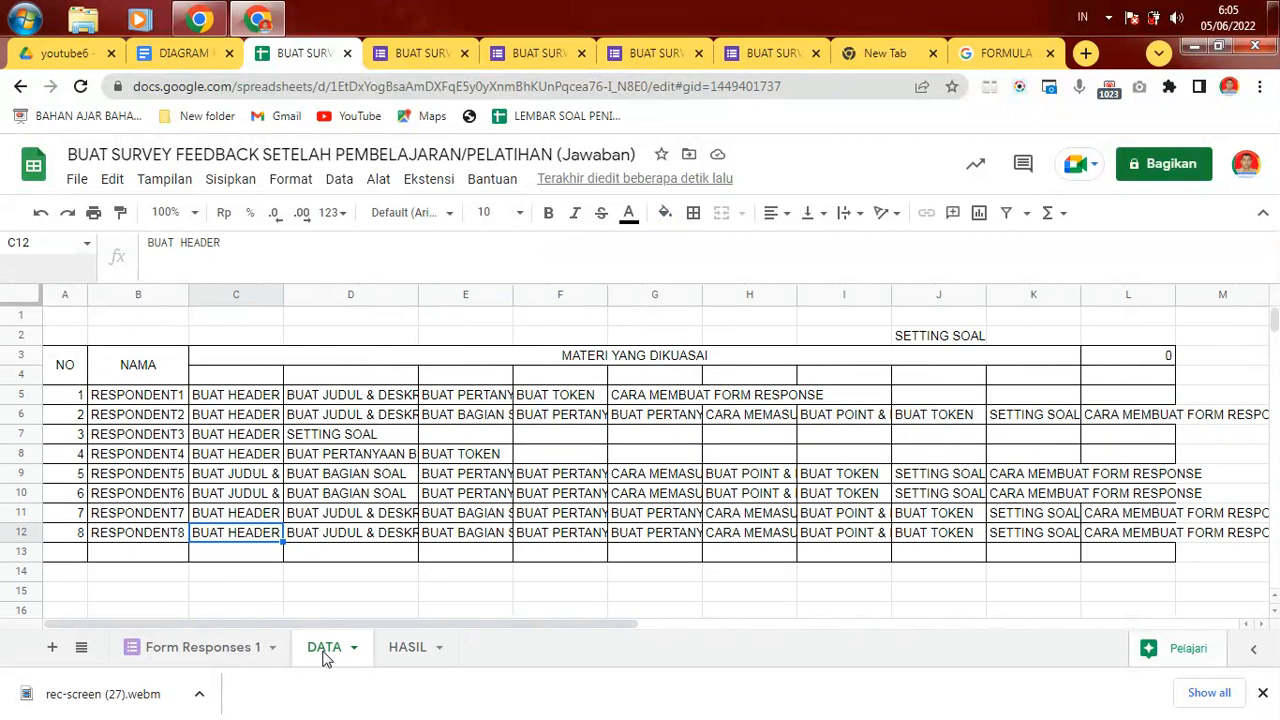
{"action": "left_click", "coordinate": [222, 397]}
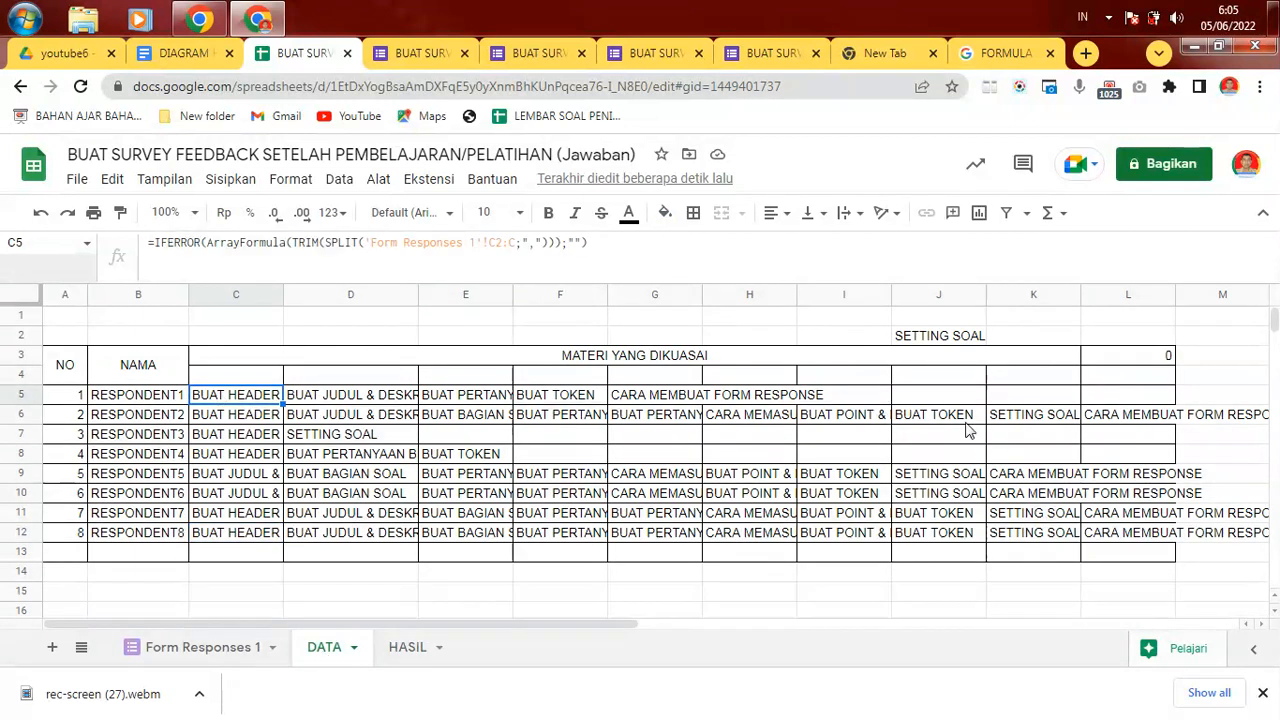
{"action": "double_click", "coordinate": [1111, 543]}
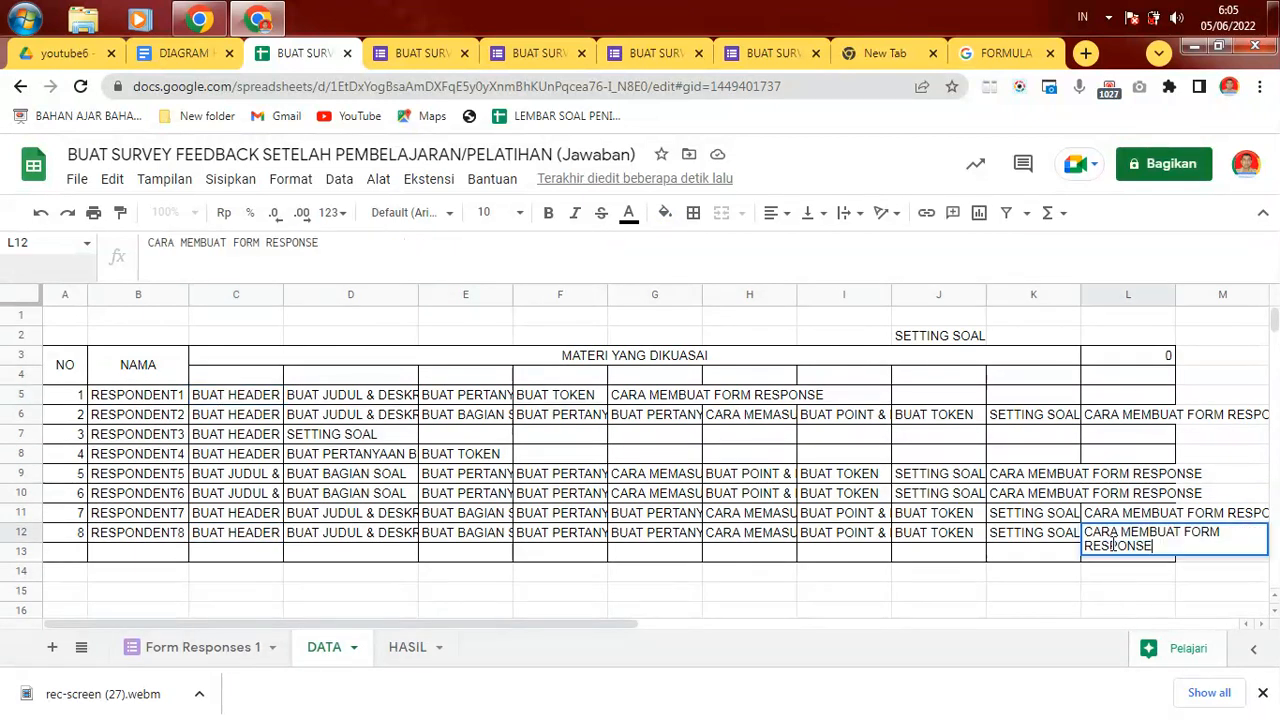
{"action": "key", "text": "Return"}
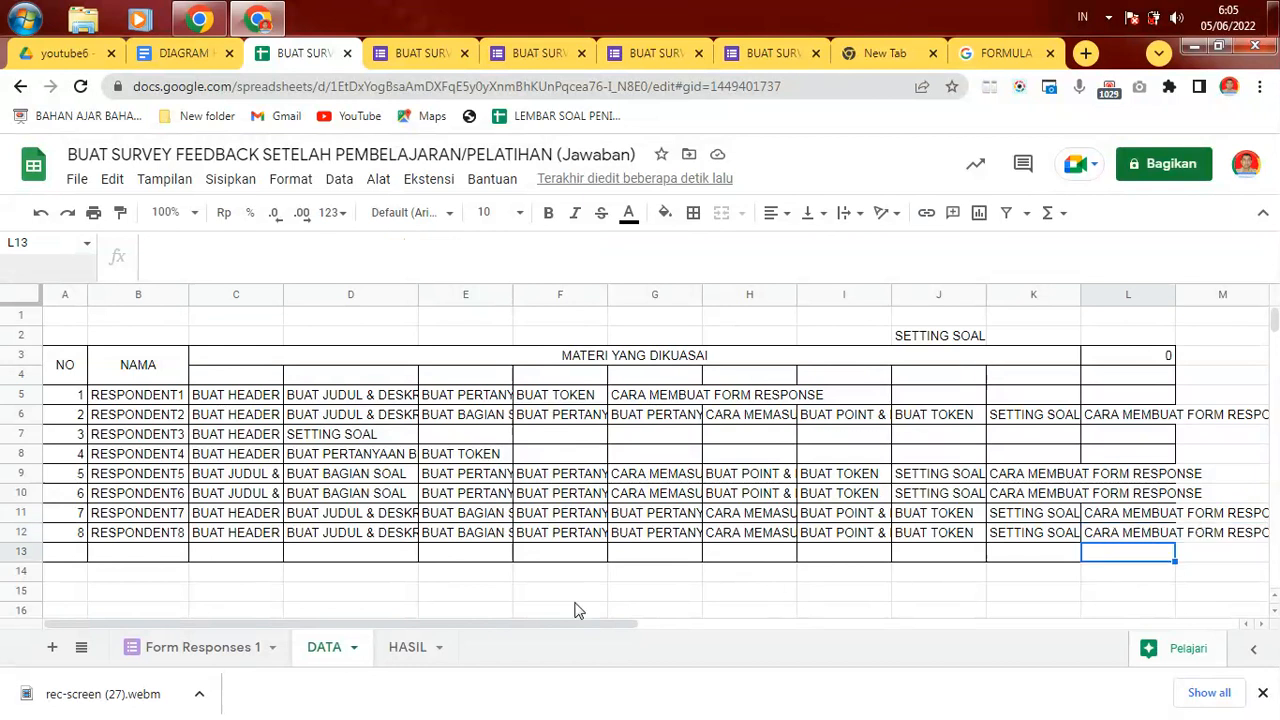
{"action": "left_click", "coordinate": [420, 650]}
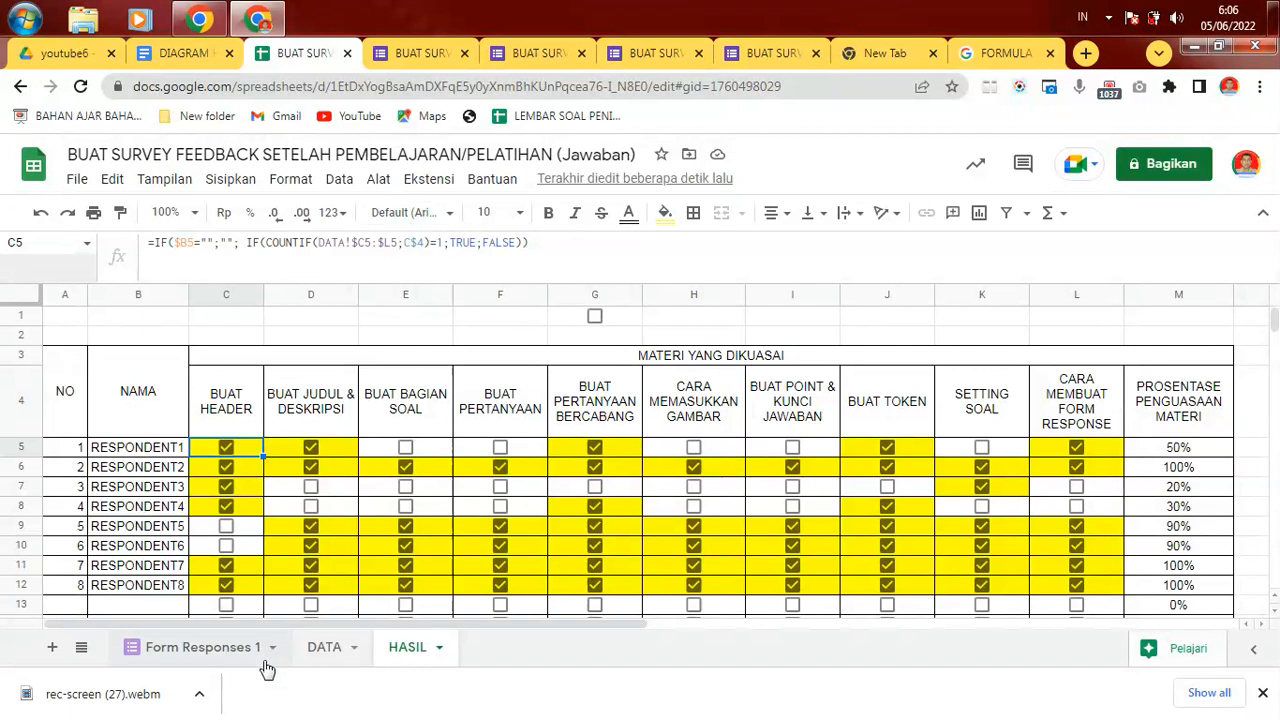
Trace the answer range from column C to column L in rows 5 and 6 of the DATA sheet and return to HASIL.
{"action": "left_click", "coordinate": [323, 648]}
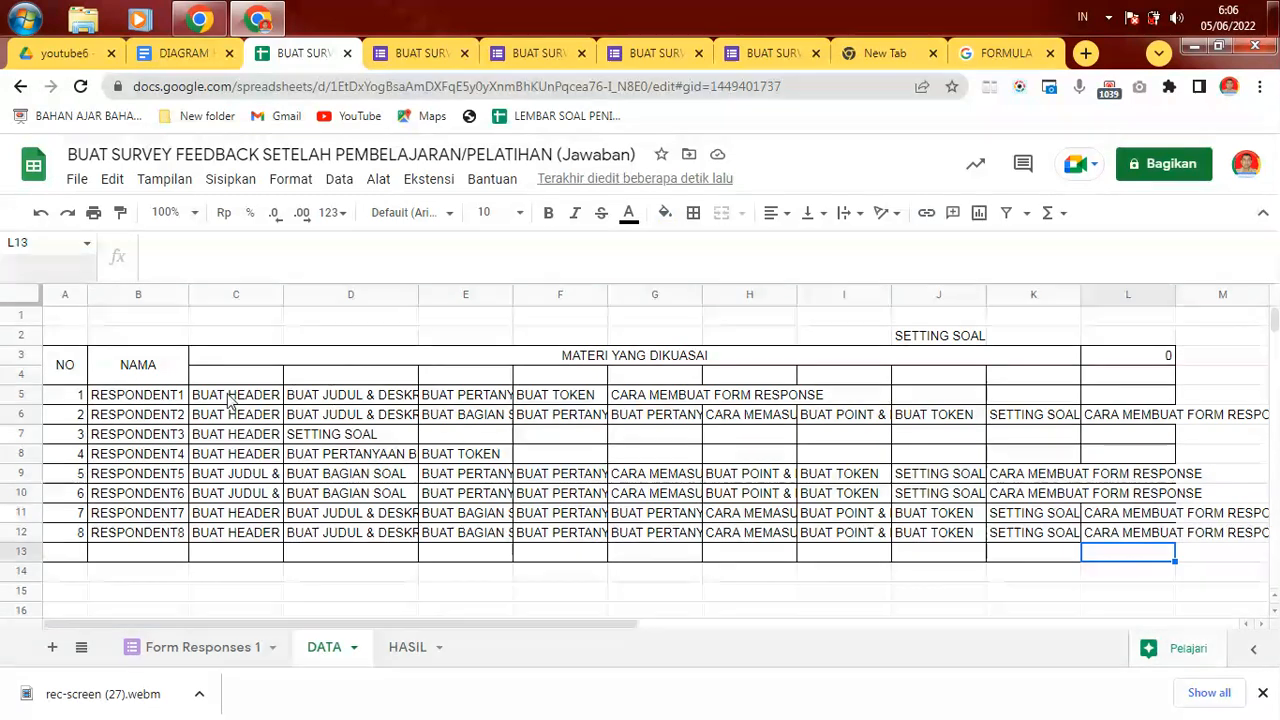
{"action": "left_click", "coordinate": [229, 398]}
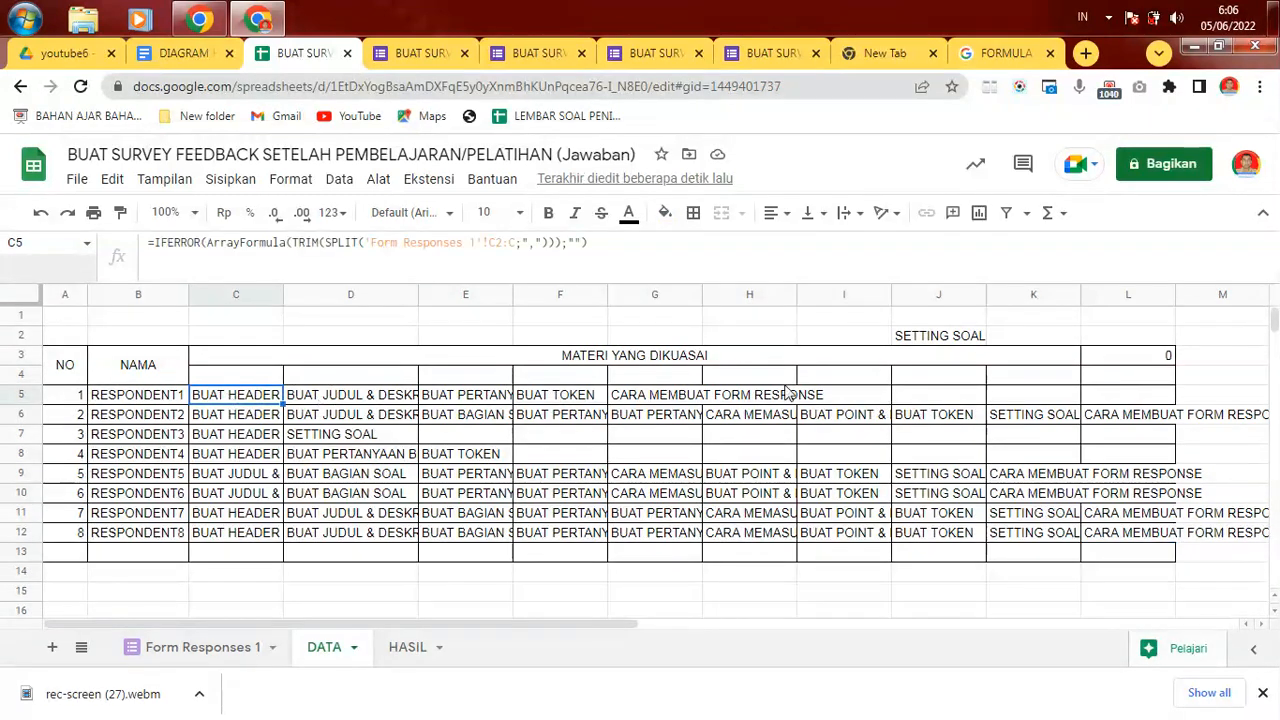
{"action": "left_click", "coordinate": [1119, 381]}
{"action": "left_click", "coordinate": [267, 415]}
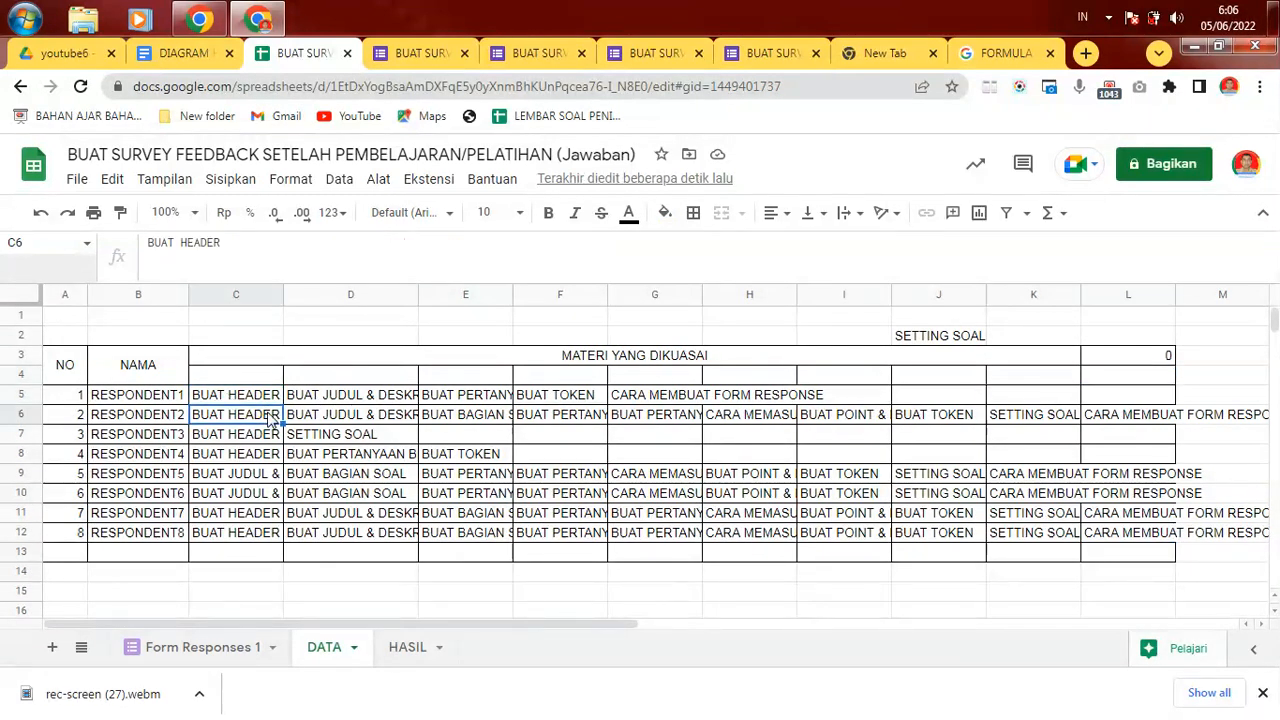
{"action": "left_click", "coordinate": [1133, 397]}
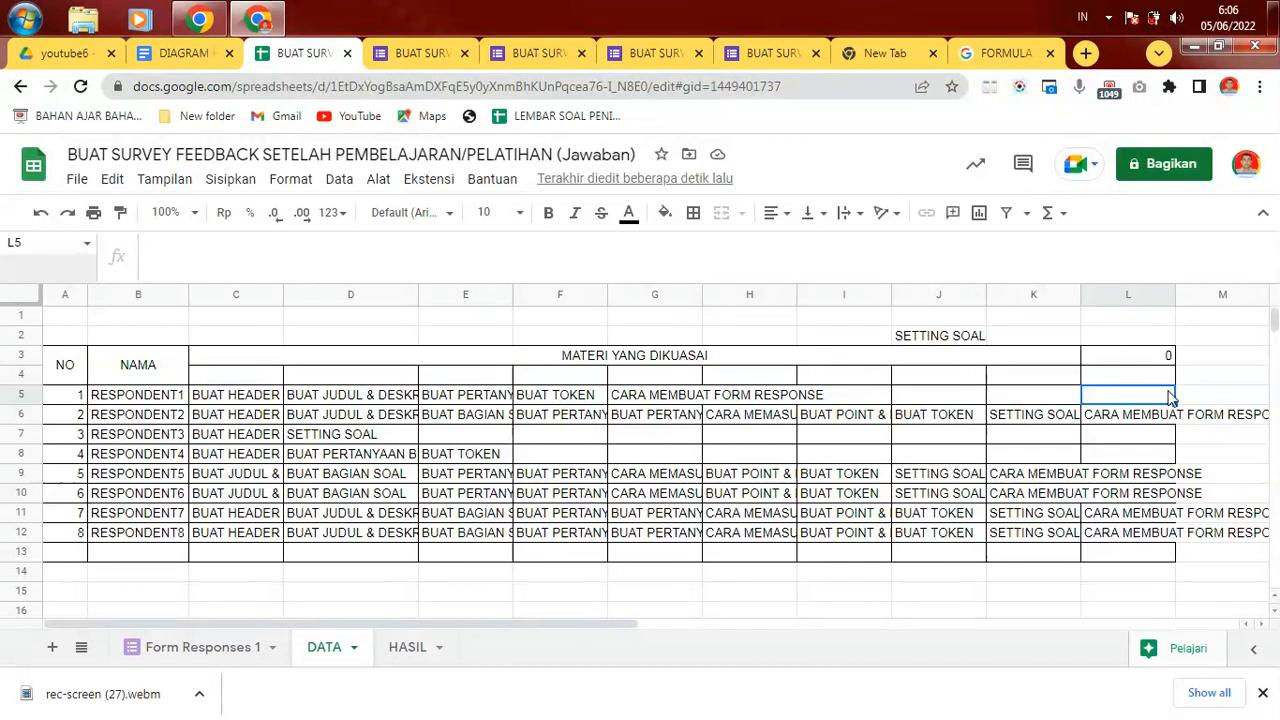
{"action": "left_click", "coordinate": [1136, 416]}
{"action": "left_click", "coordinate": [410, 650]}
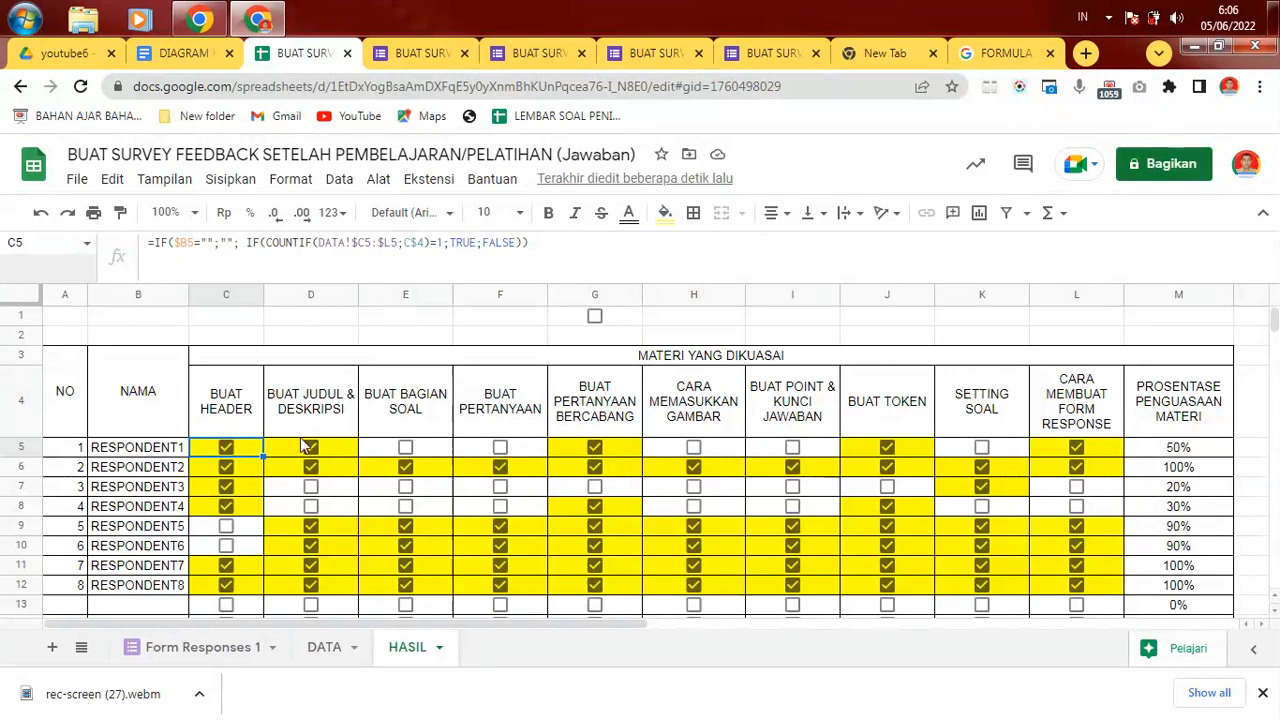
Compare the COUNTIF formulas in HASIL cells C5, C6, D5, D6 and E5, relating them to header cell C4.
{"action": "left_click", "coordinate": [250, 470]}
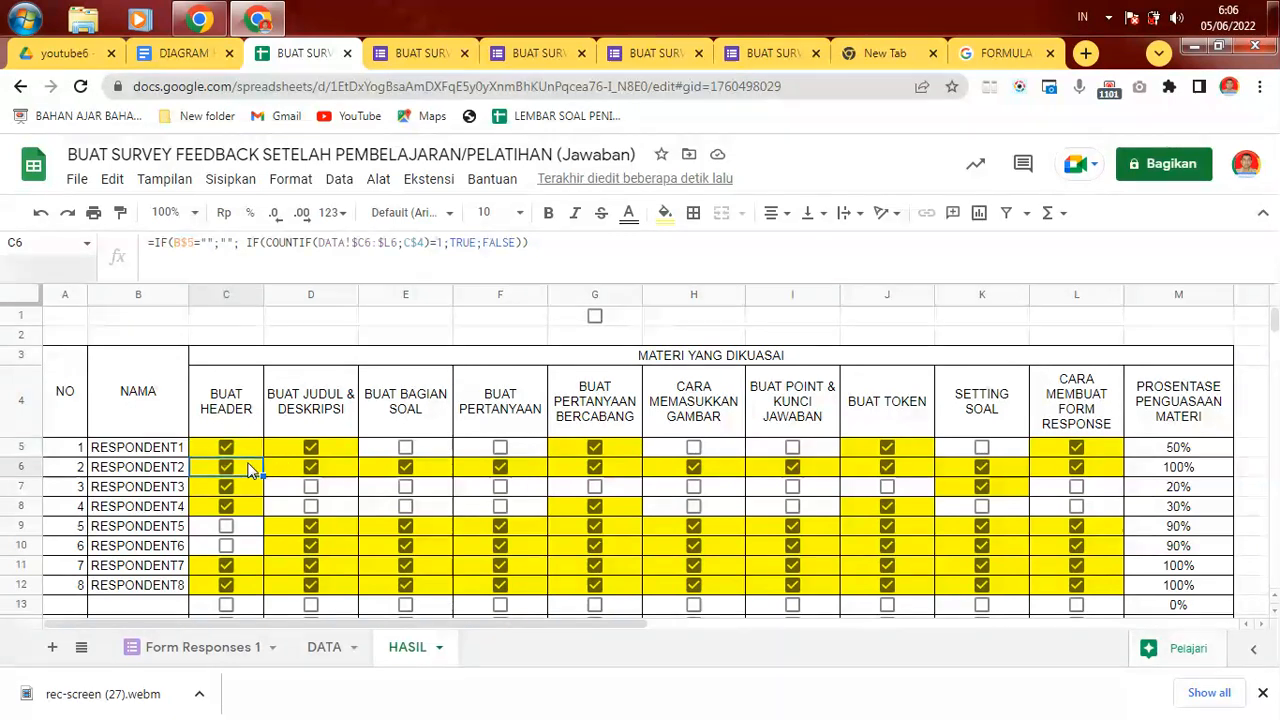
{"action": "left_click", "coordinate": [257, 450]}
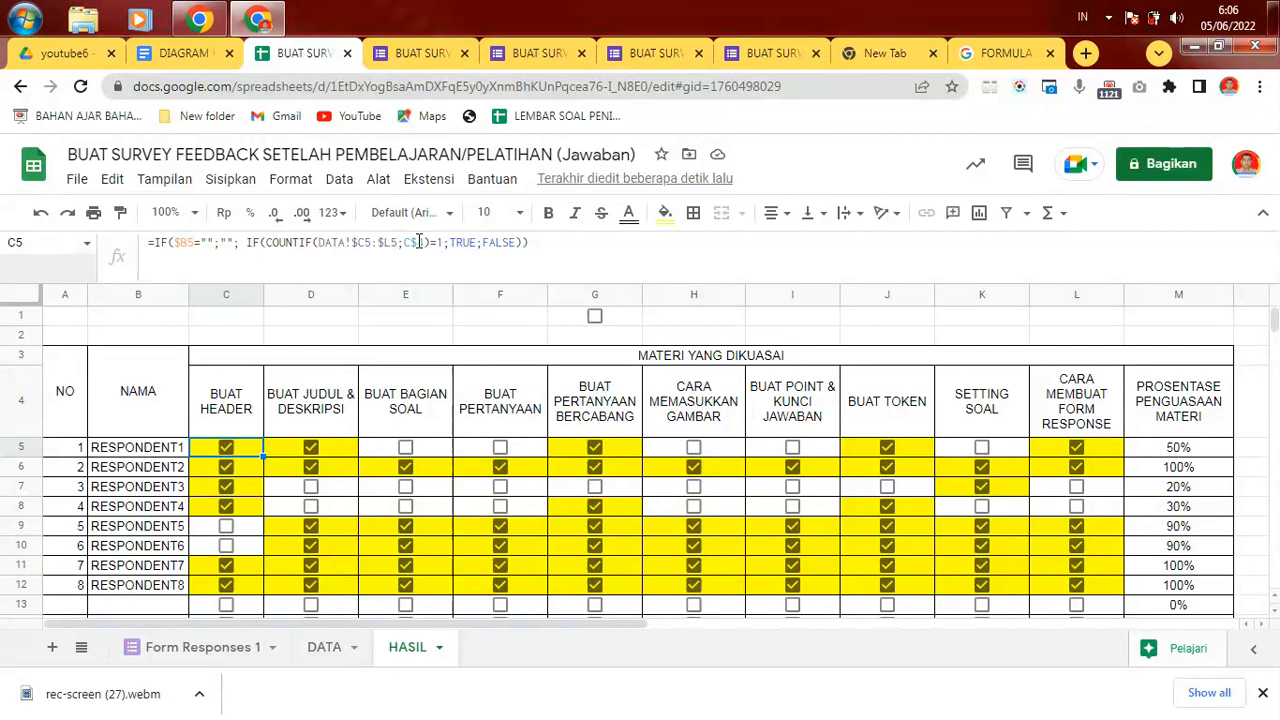
{"action": "left_click", "coordinate": [235, 408]}
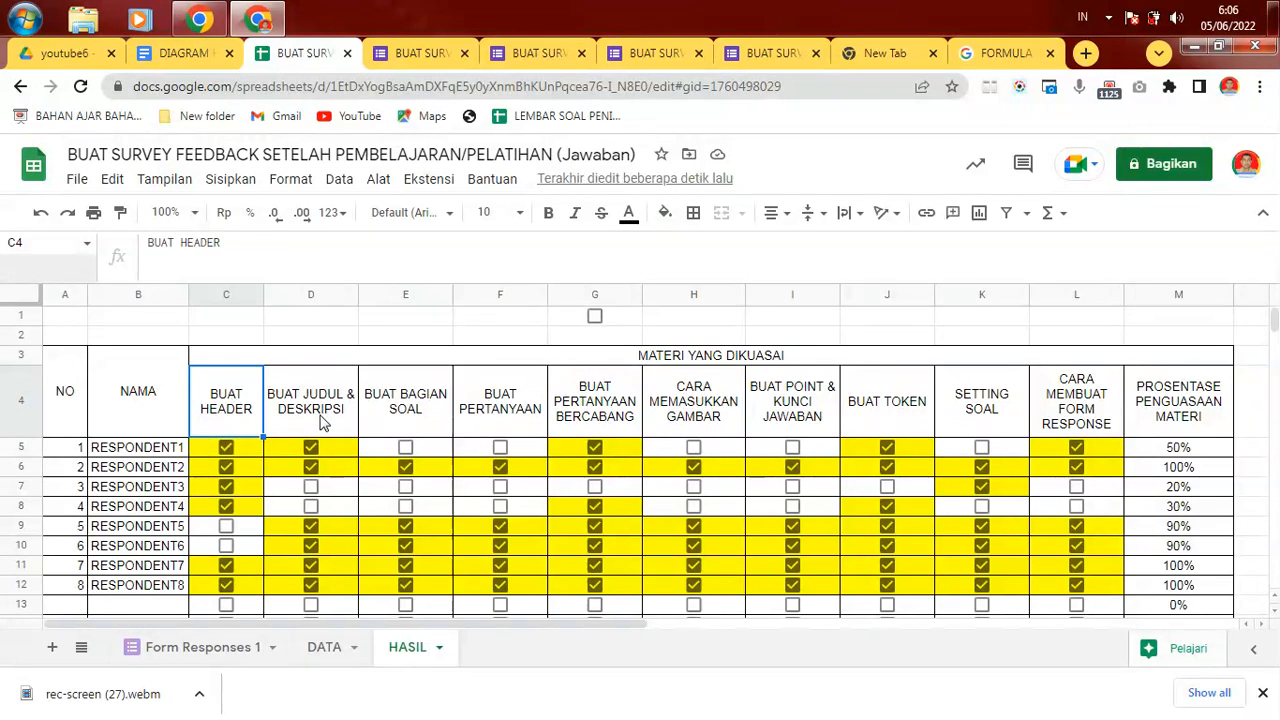
{"action": "left_click", "coordinate": [258, 451]}
{"action": "left_click", "coordinate": [278, 447]}
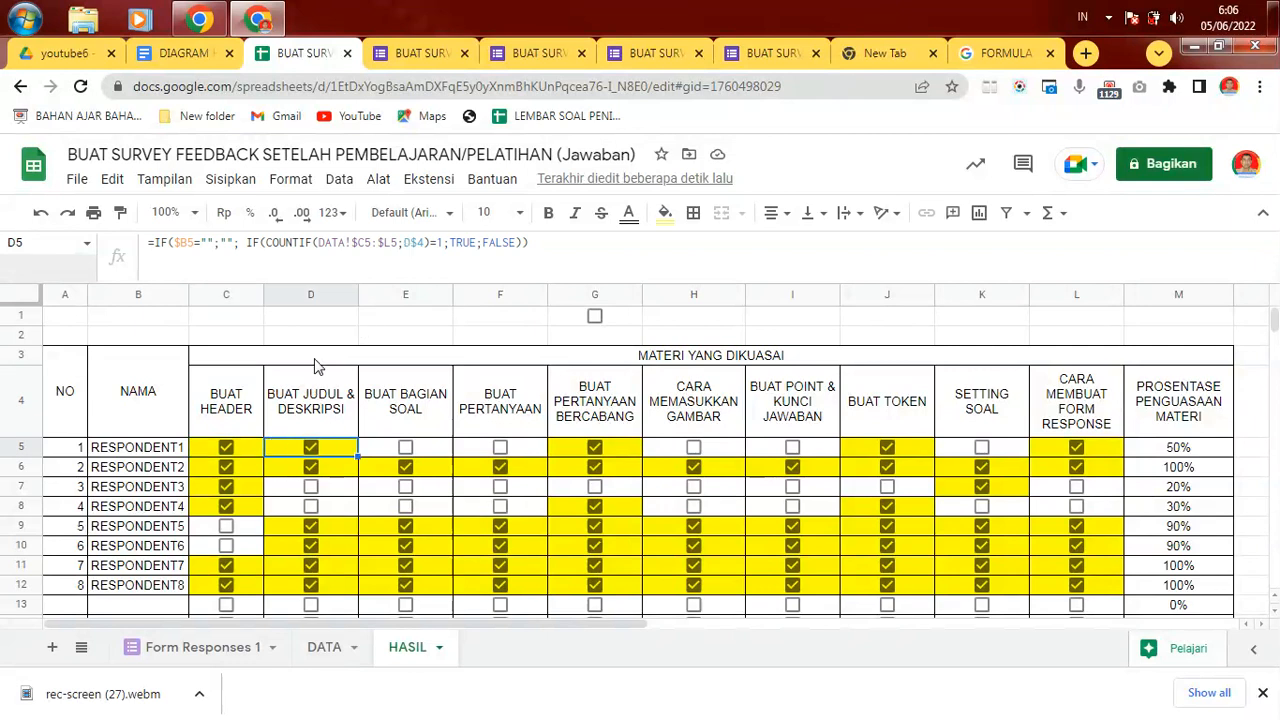
{"action": "left_click", "coordinate": [335, 474]}
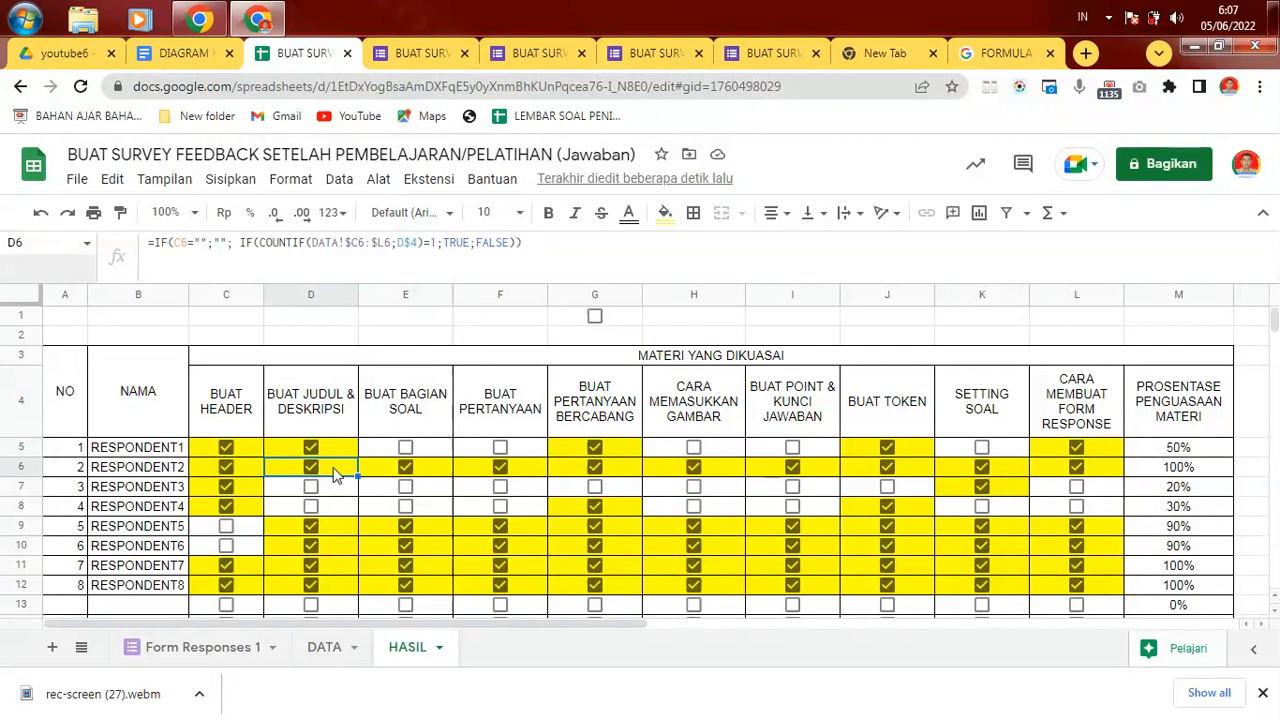
{"action": "left_click", "coordinate": [343, 450]}
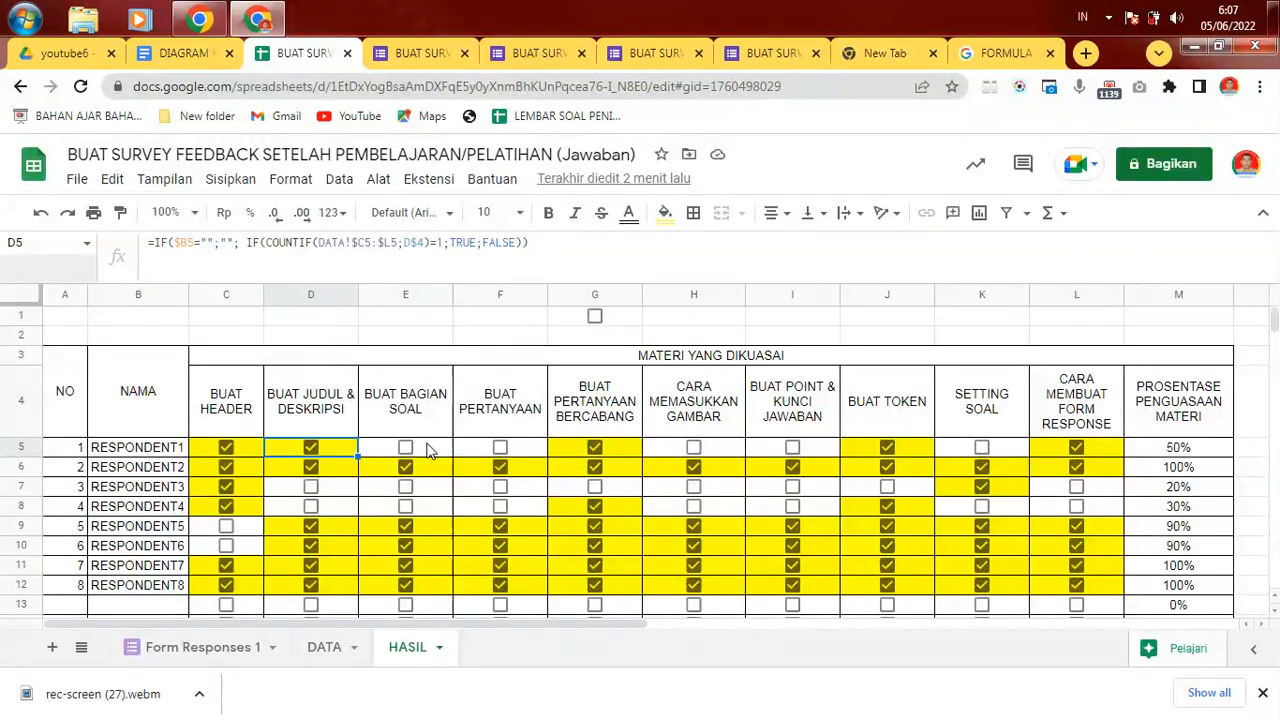
{"action": "left_click", "coordinate": [375, 450]}
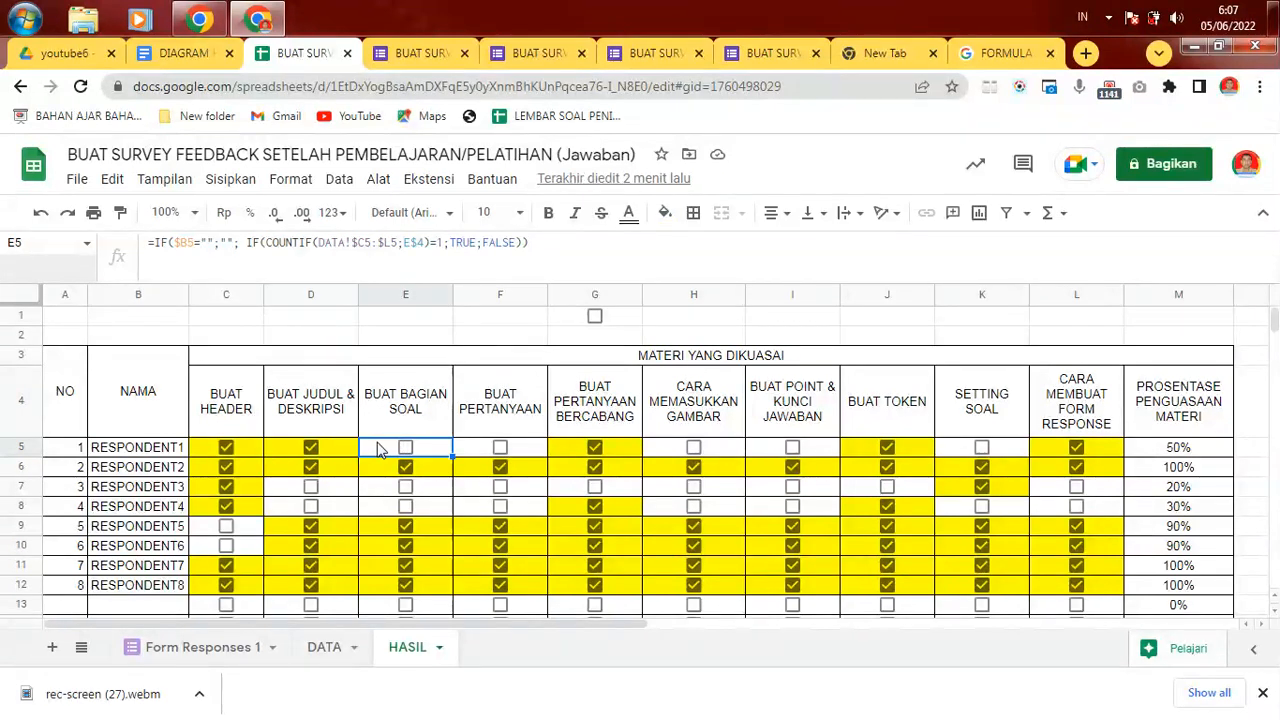
Fill the COUNTIF checkbox formula from HASIL cell C5 across to column L and down through row 7.
{"action": "left_click", "coordinate": [246, 452]}
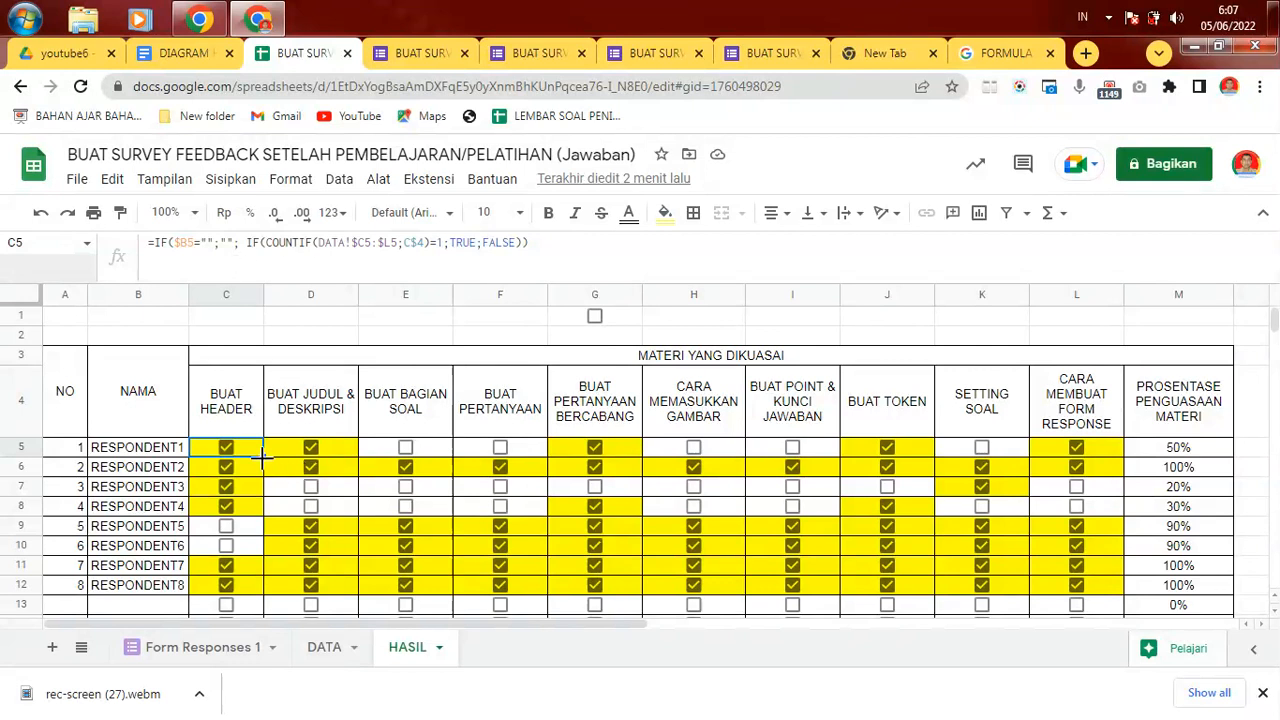
{"action": "left_click_drag", "start_coordinate": [262, 457], "coordinate": [512, 452]}
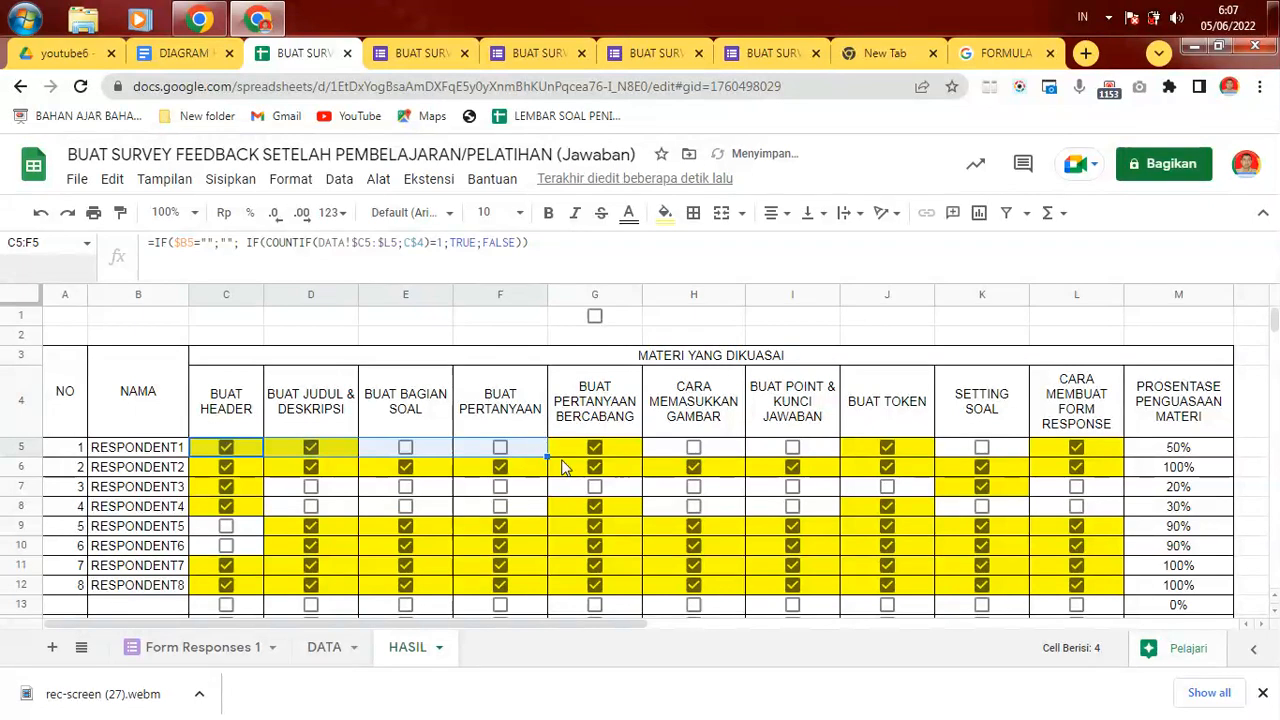
{"action": "left_click_drag", "start_coordinate": [543, 455], "coordinate": [1123, 490]}
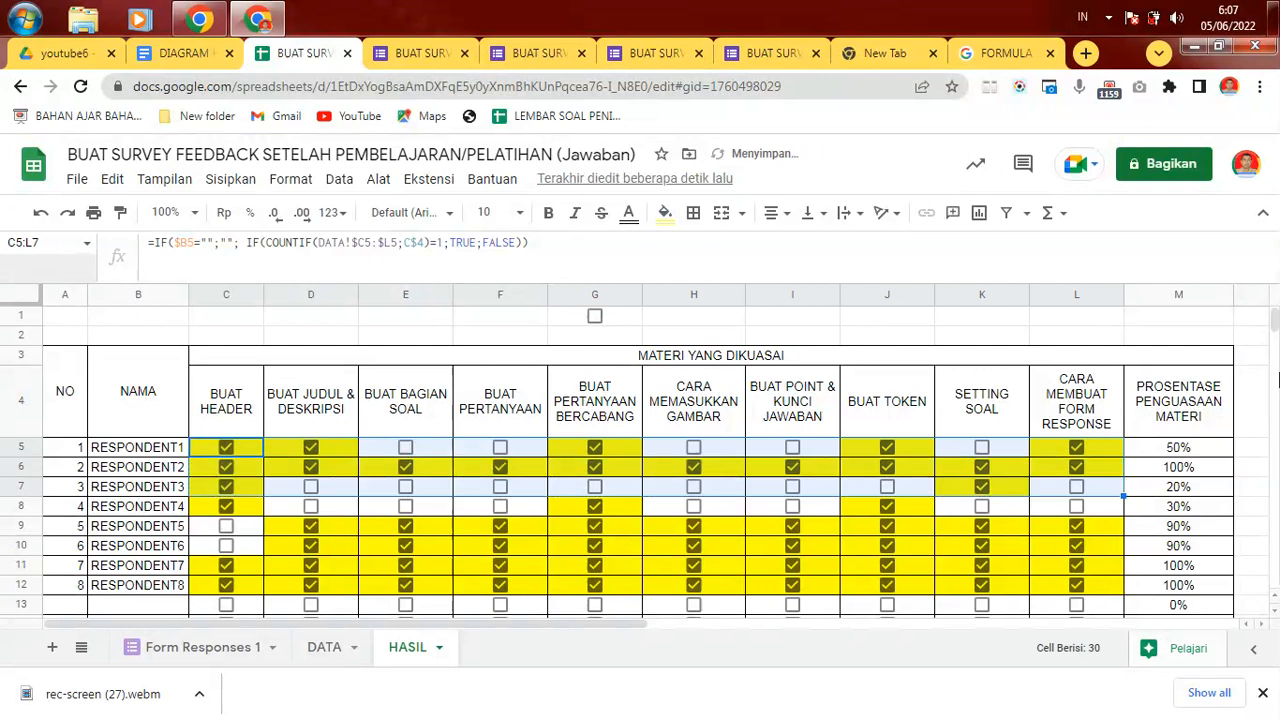
{"action": "mouse_move", "coordinate": [1277, 340]}
{"action": "left_mouse_down"}
{"action": "mouse_move", "coordinate": [1277, 352]}
{"action": "mouse_move", "coordinate": [1276, 330]}
{"action": "left_mouse_up"}
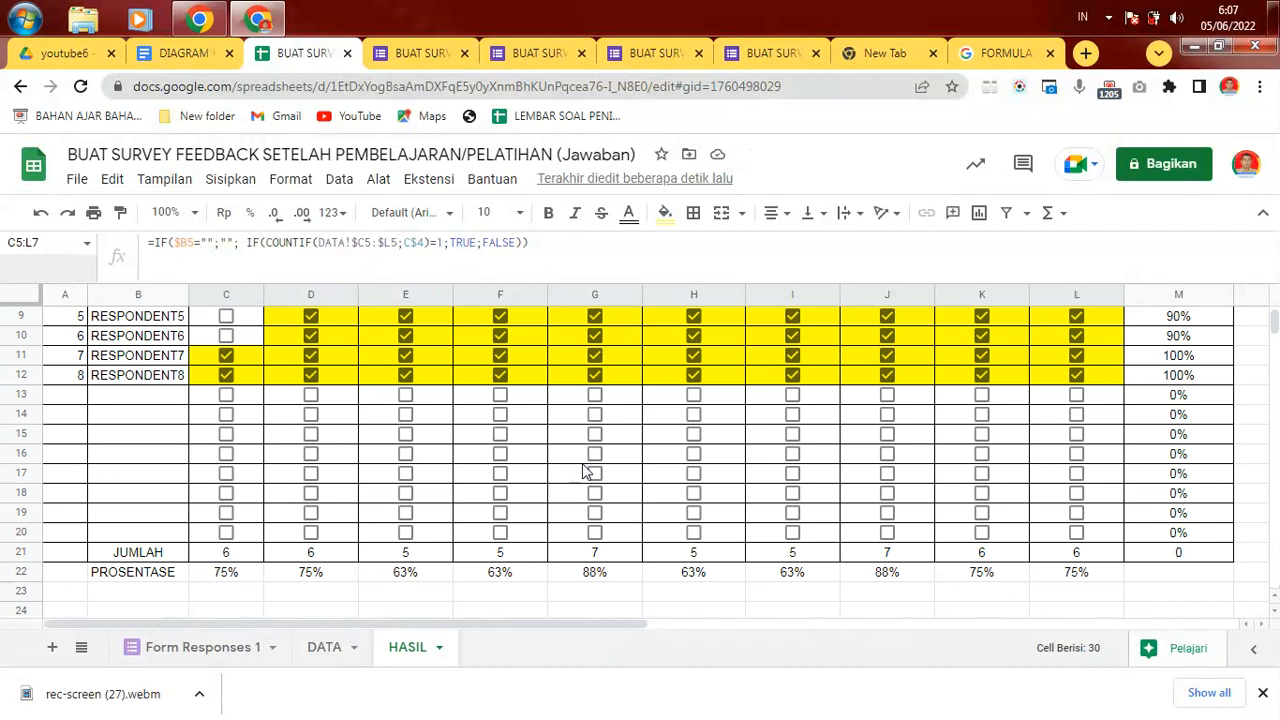
{"action": "left_click_drag", "start_coordinate": [1276, 328], "coordinate": [1274, 320]}
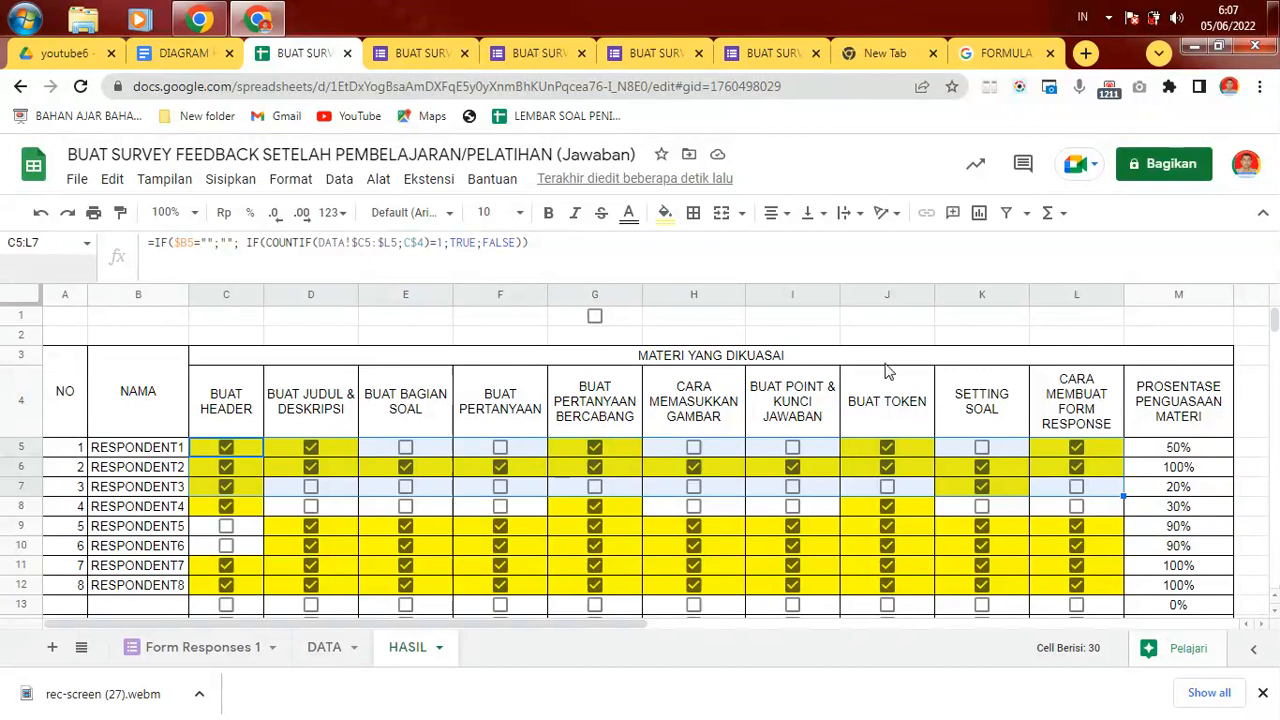
{"action": "left_click", "coordinate": [904, 322]}
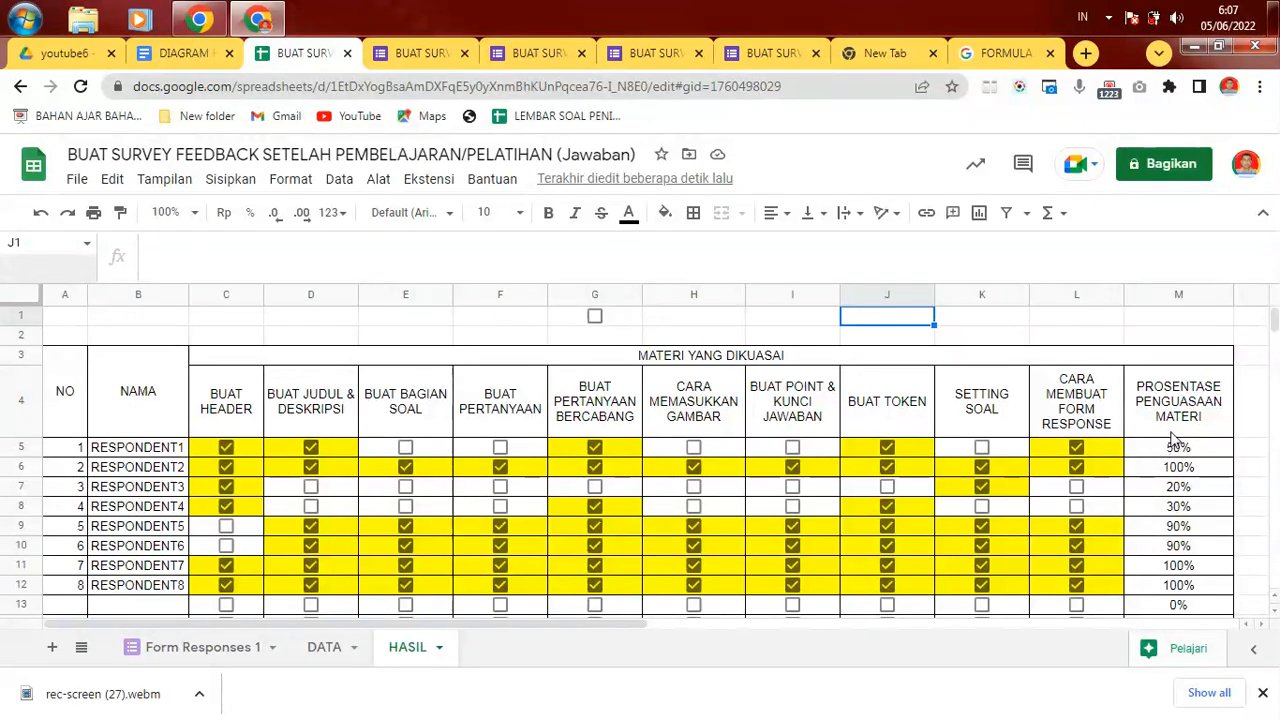
Examine how the PROSENTASE PENGUASAAN MATERI formula in M5 counts ticked topics, comparing the checkboxes of RESPONDENT3, RESPONDENT4 and RESPONDENT7.
{"action": "left_click", "coordinate": [165, 455]}
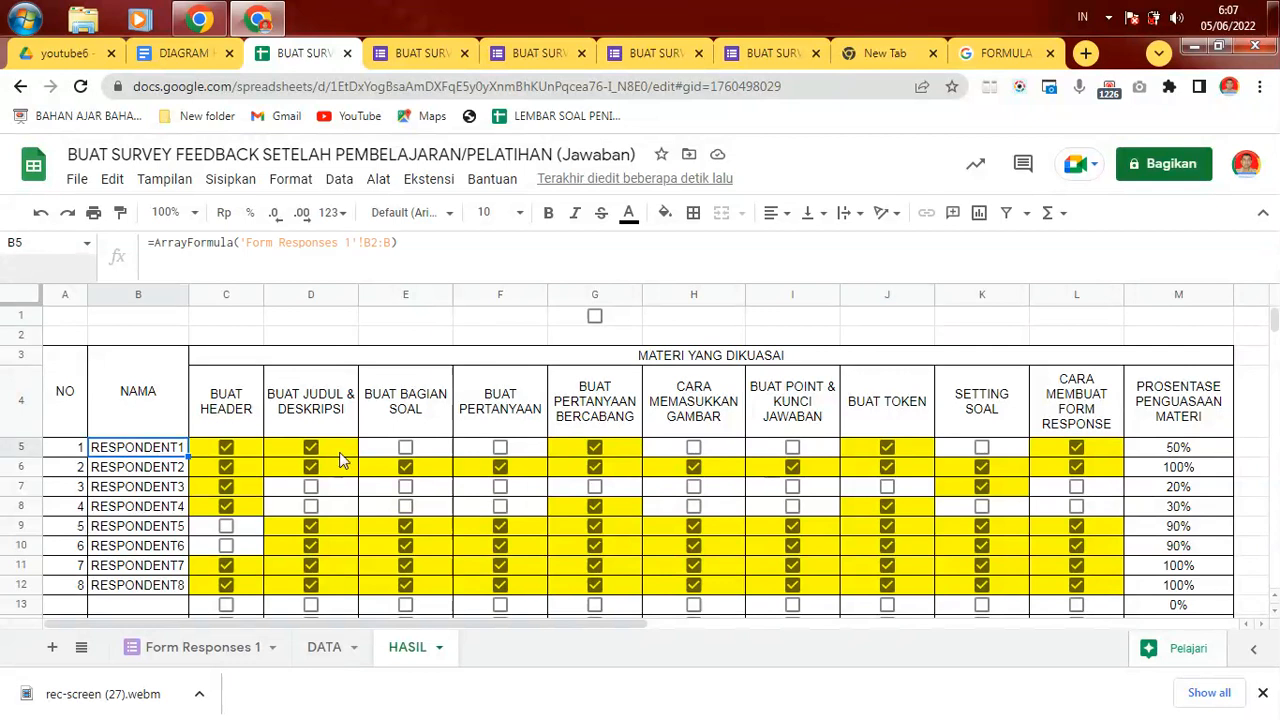
{"action": "left_click", "coordinate": [1177, 451]}
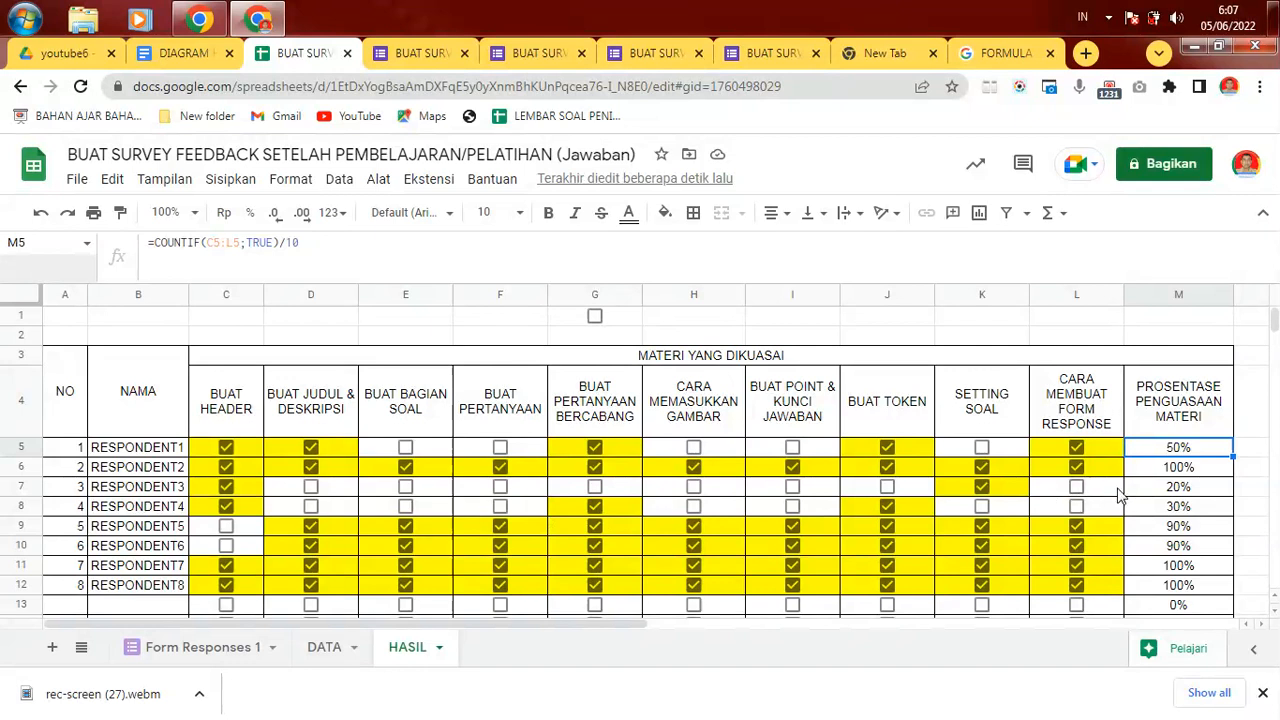
{"action": "left_click", "coordinate": [1160, 492]}
{"action": "left_click", "coordinate": [1007, 490]}
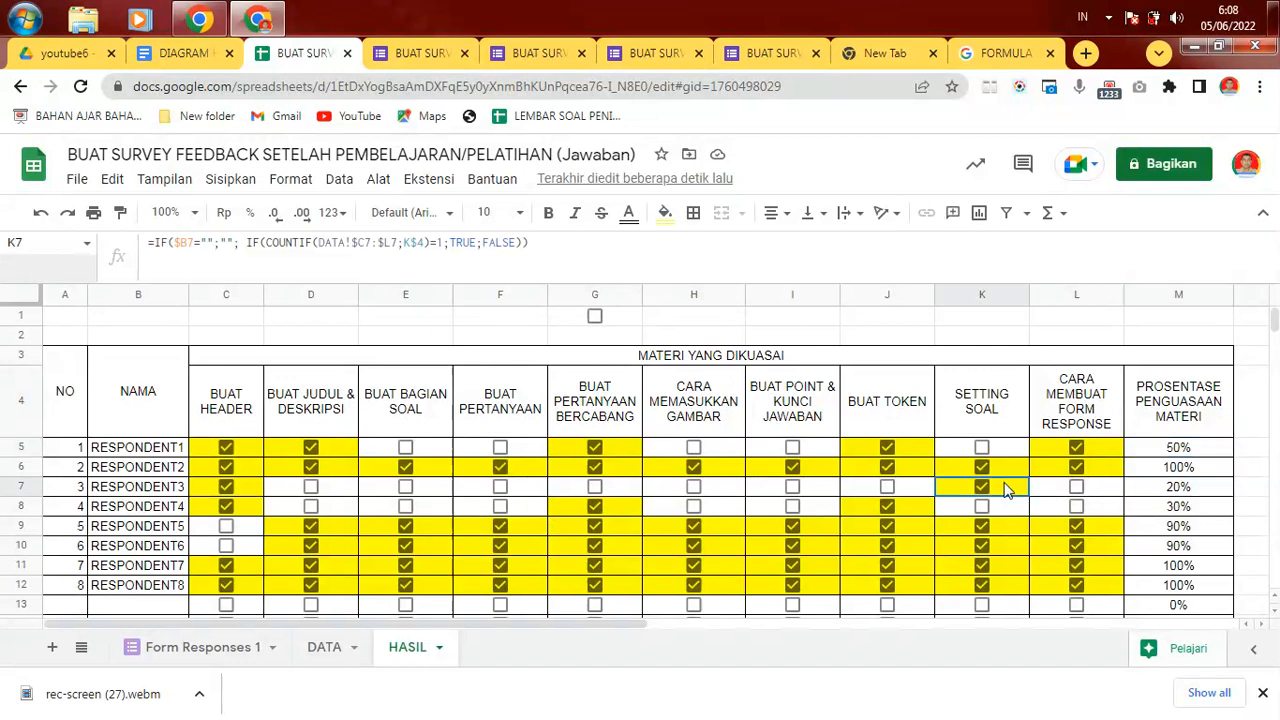
{"action": "left_click", "coordinate": [247, 492]}
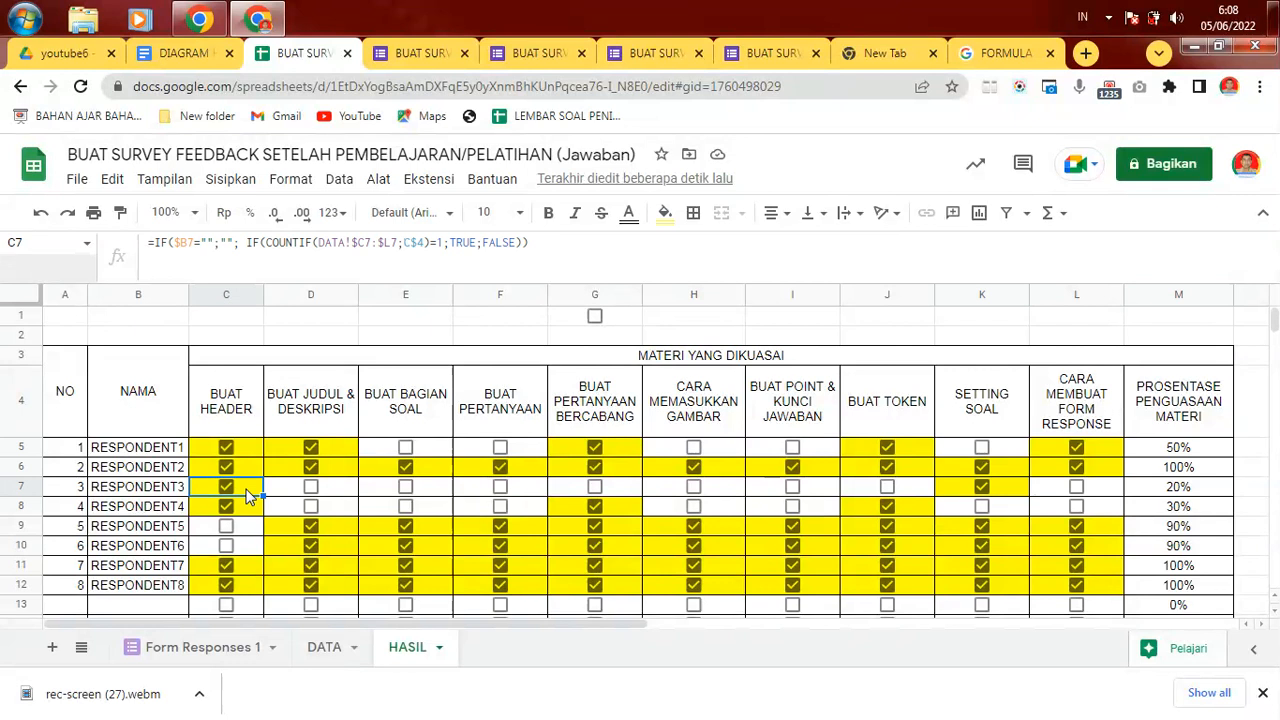
{"action": "left_click", "coordinate": [901, 511]}
{"action": "left_click", "coordinate": [1112, 572]}
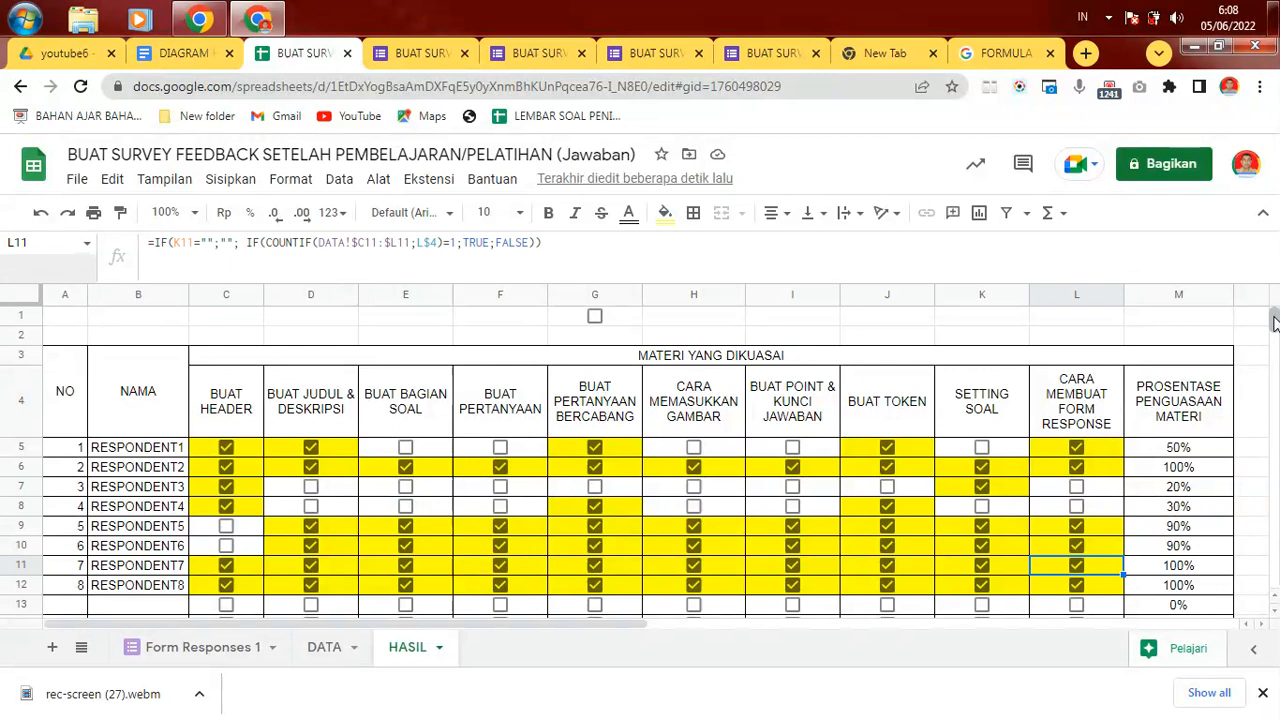
Inspect the JUMLAH formula in C21 and the PROSENTASE formulas in C22, D22, L22 and I22.
{"action": "left_click_drag", "start_coordinate": [1273, 320], "coordinate": [1273, 325]}
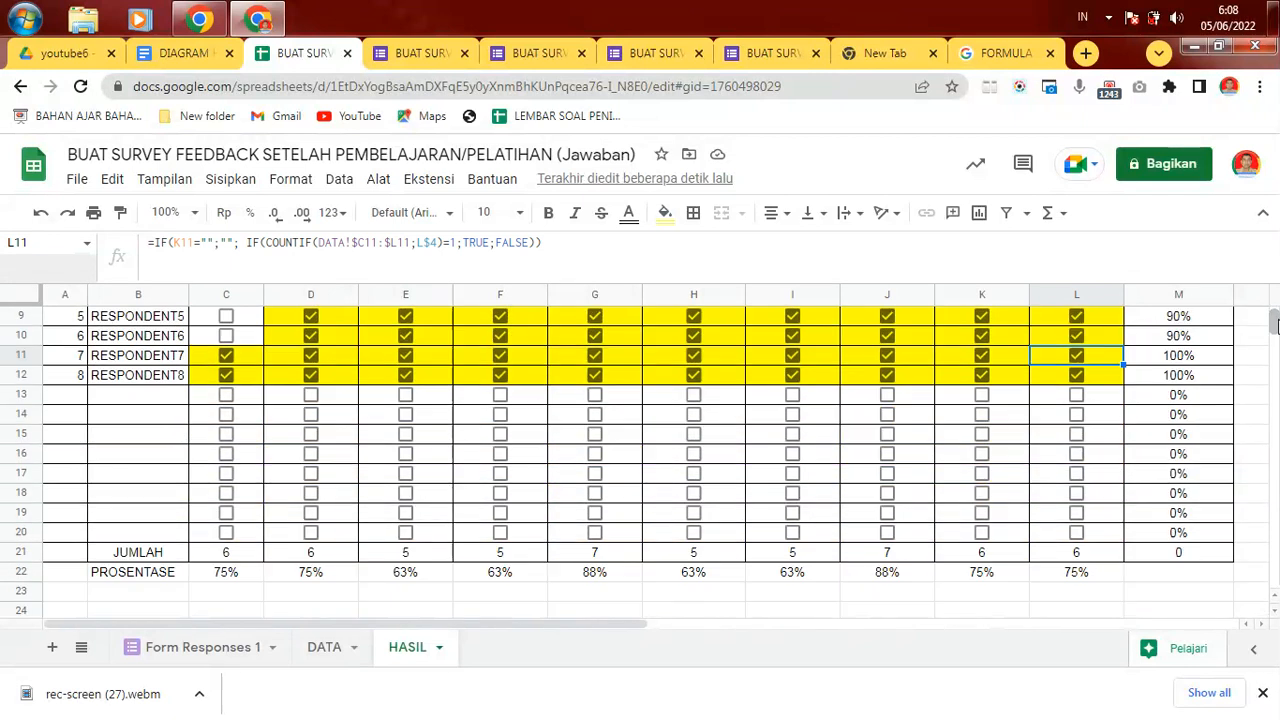
{"action": "left_click", "coordinate": [238, 556]}
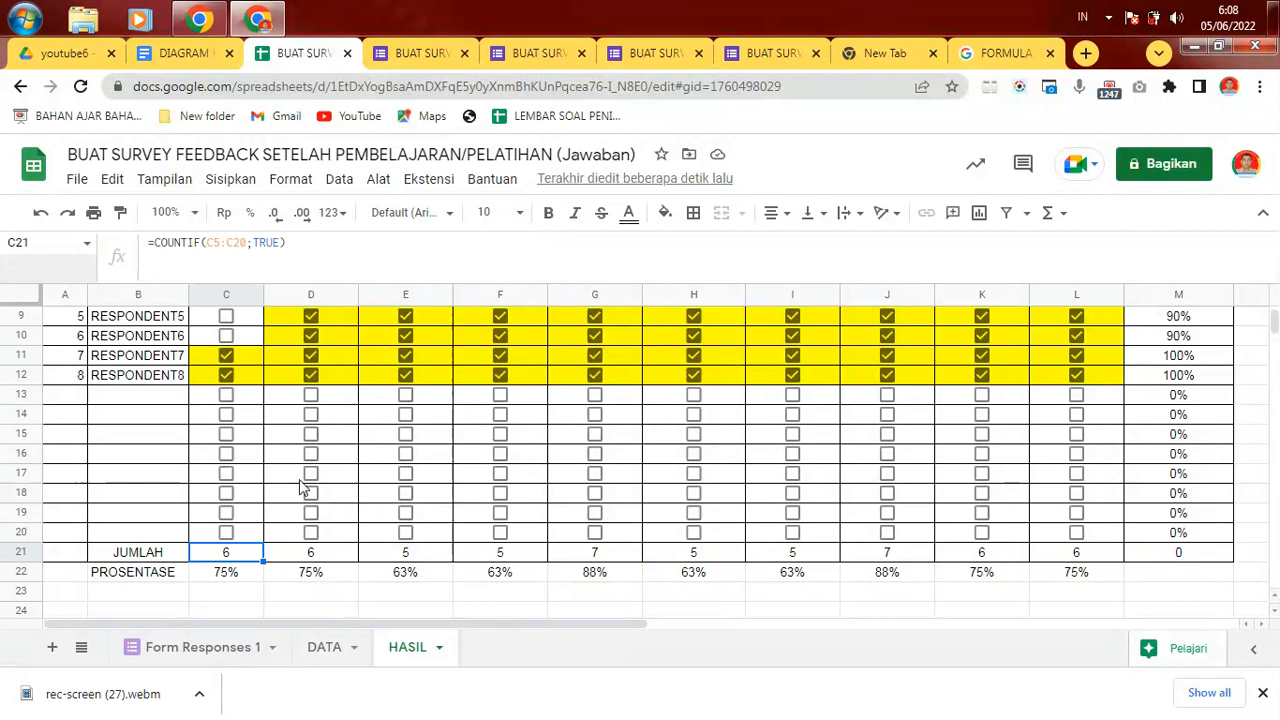
{"action": "left_click", "coordinate": [235, 573]}
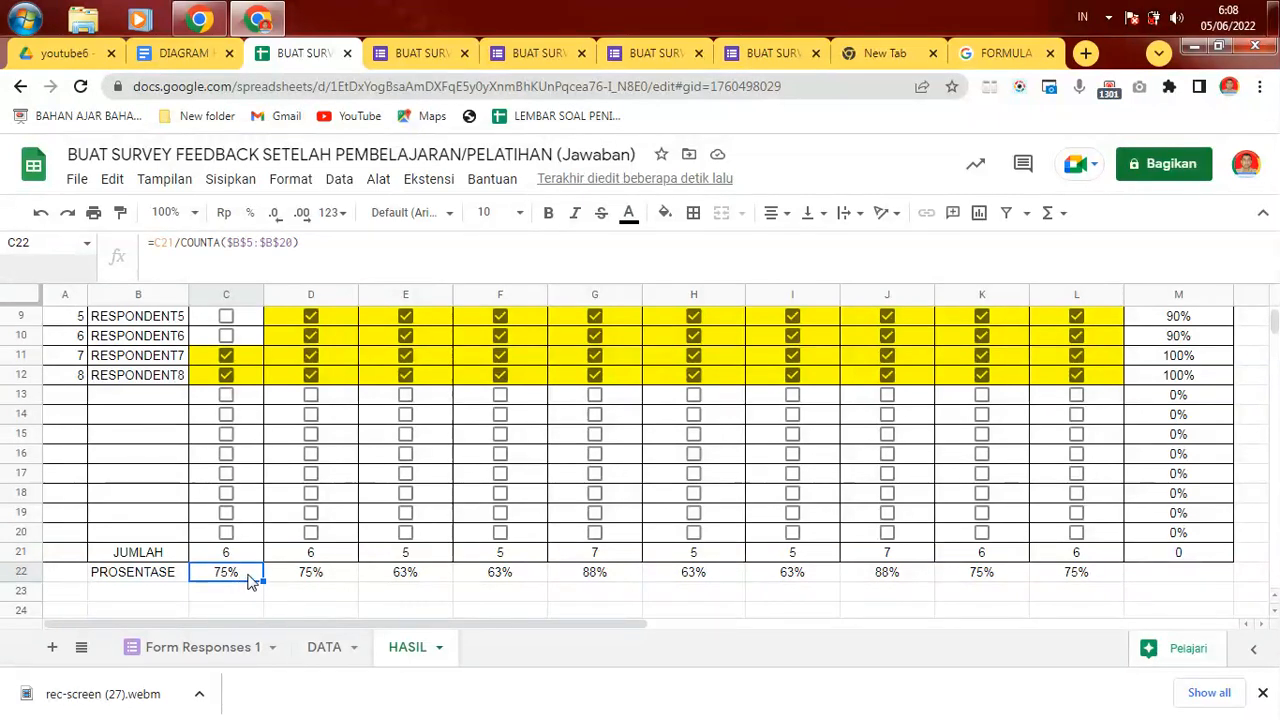
{"action": "left_click", "coordinate": [314, 578]}
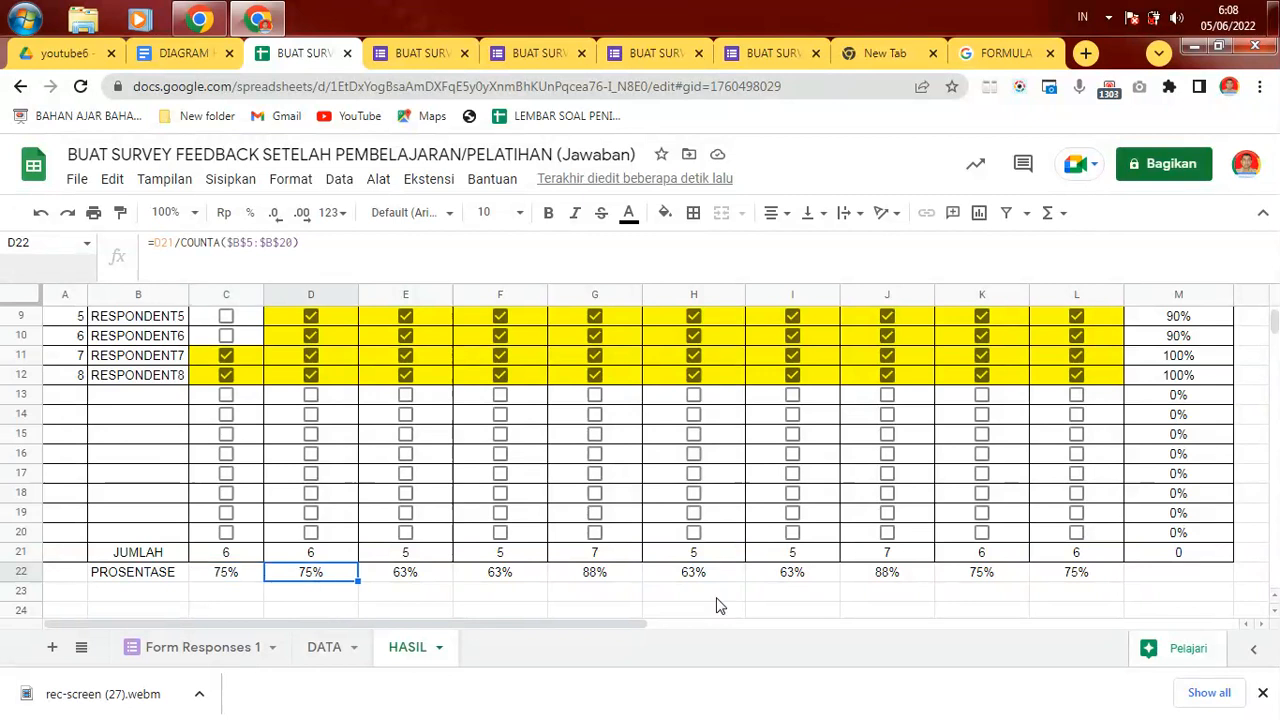
{"action": "left_click", "coordinate": [1085, 576]}
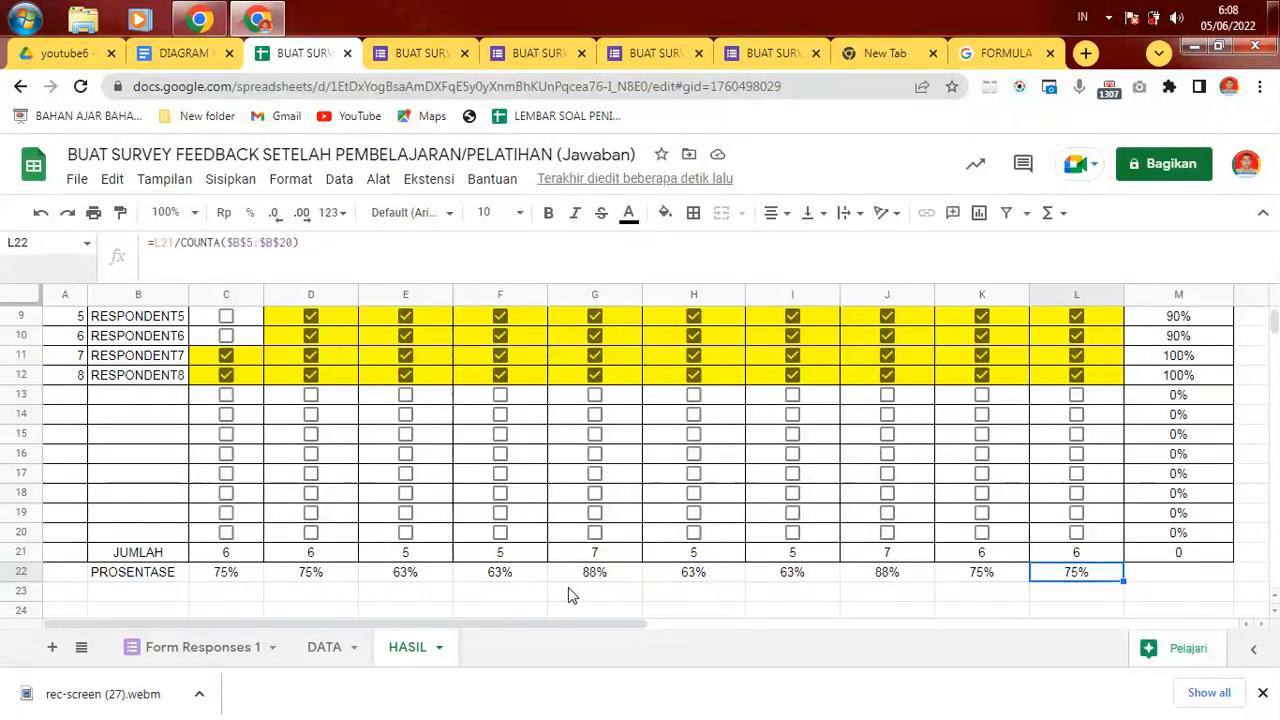
{"action": "left_click", "coordinate": [795, 575]}
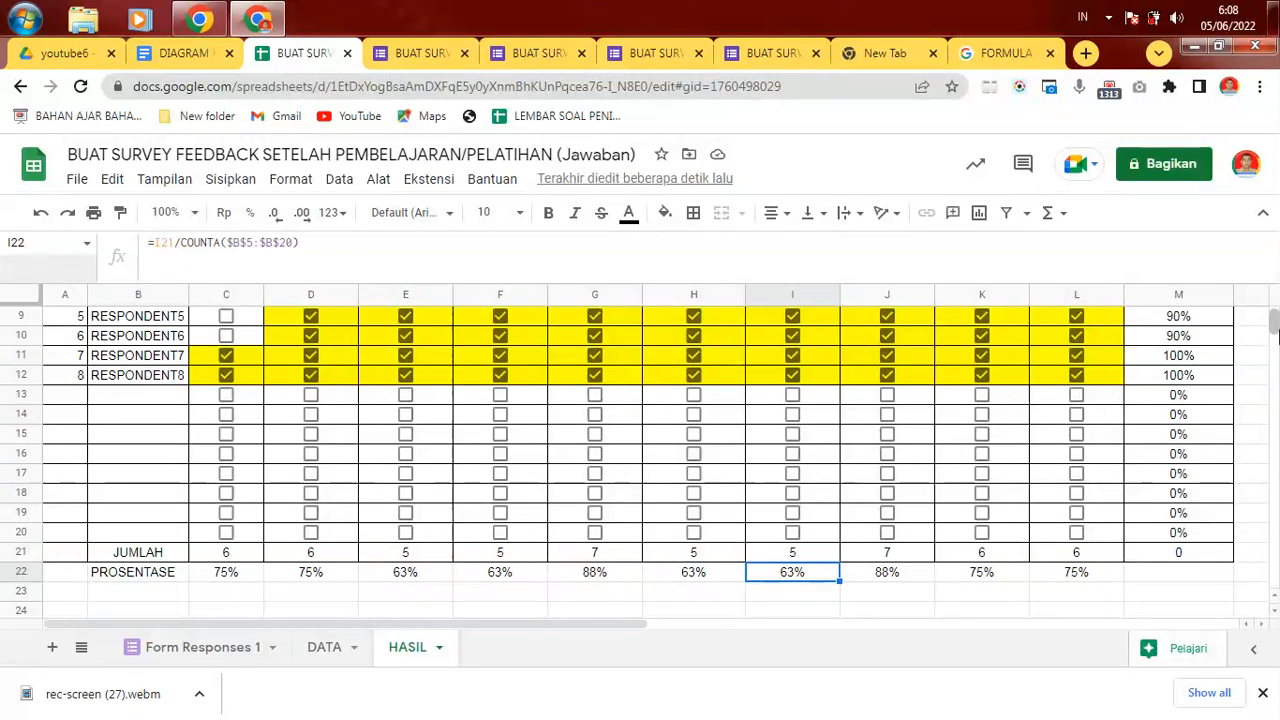
Examine the PROSENTASE formula in I22 alongside the BUAT POINT & KUNCI JAWABAN header and the percentages of the other topics.
{"action": "left_click_drag", "start_coordinate": [1275, 336], "coordinate": [1273, 311]}
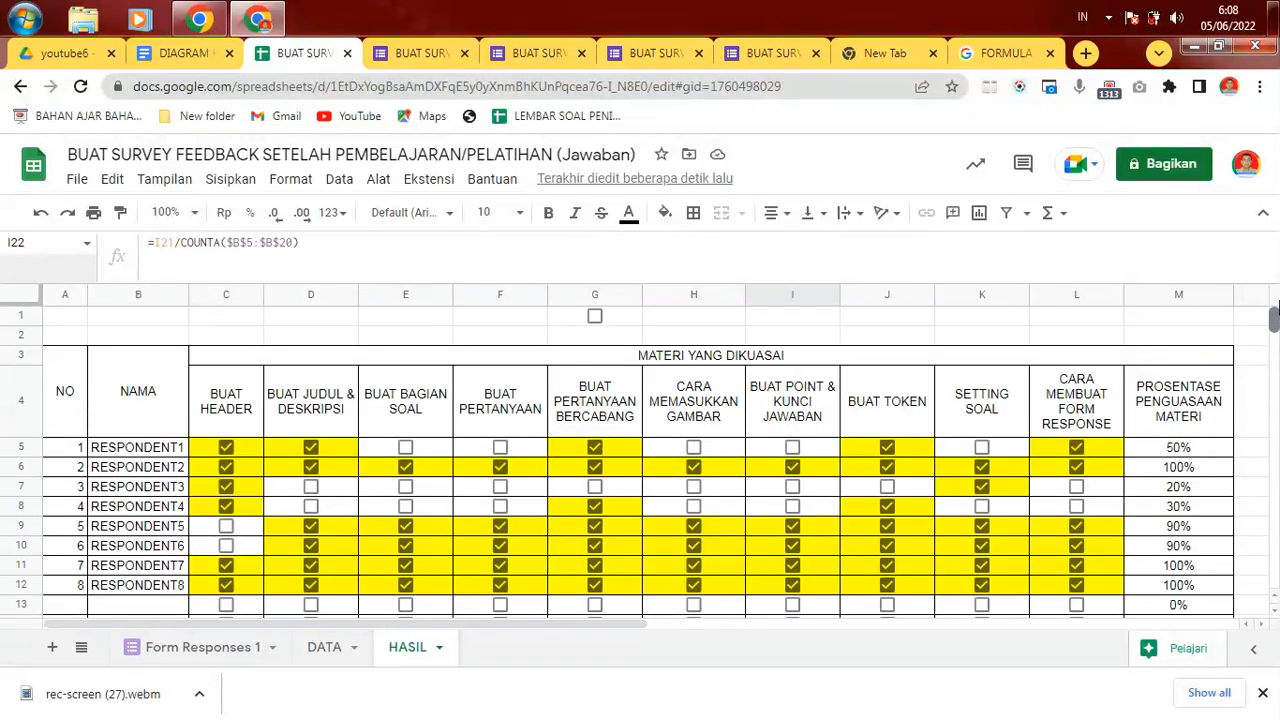
{"action": "left_click", "coordinate": [810, 388]}
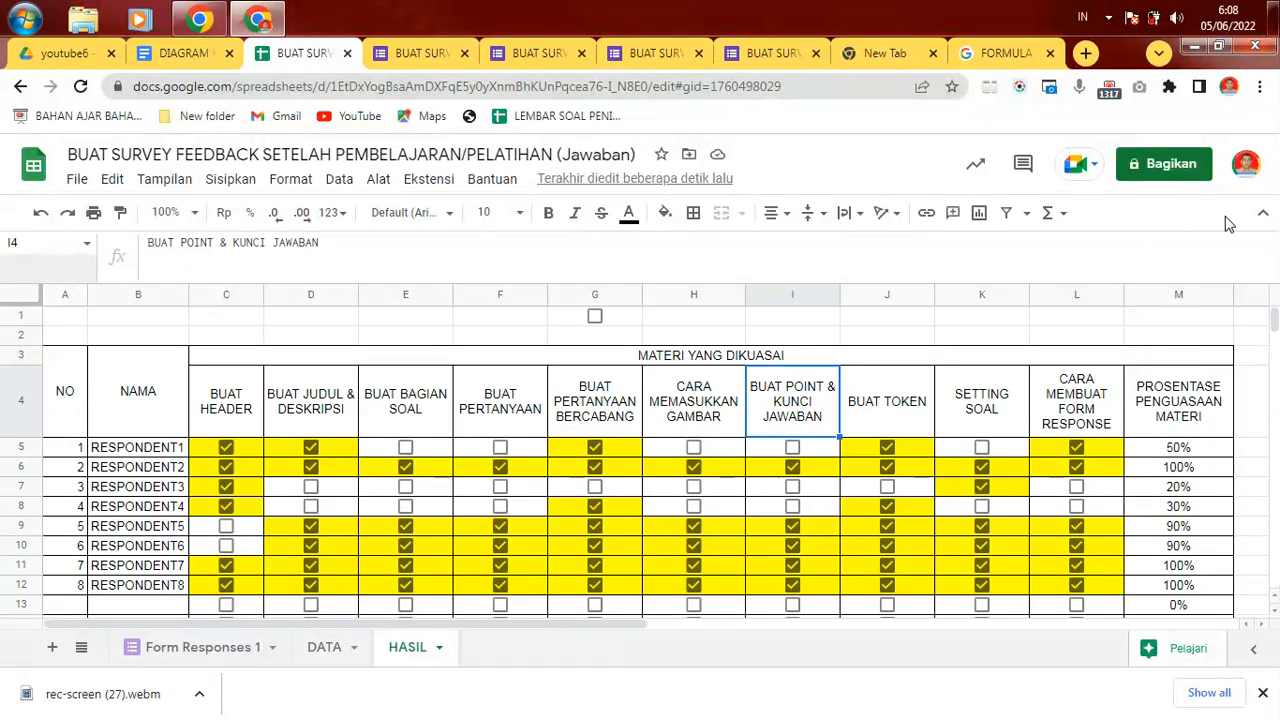
{"action": "left_click_drag", "start_coordinate": [1273, 313], "coordinate": [1273, 324]}
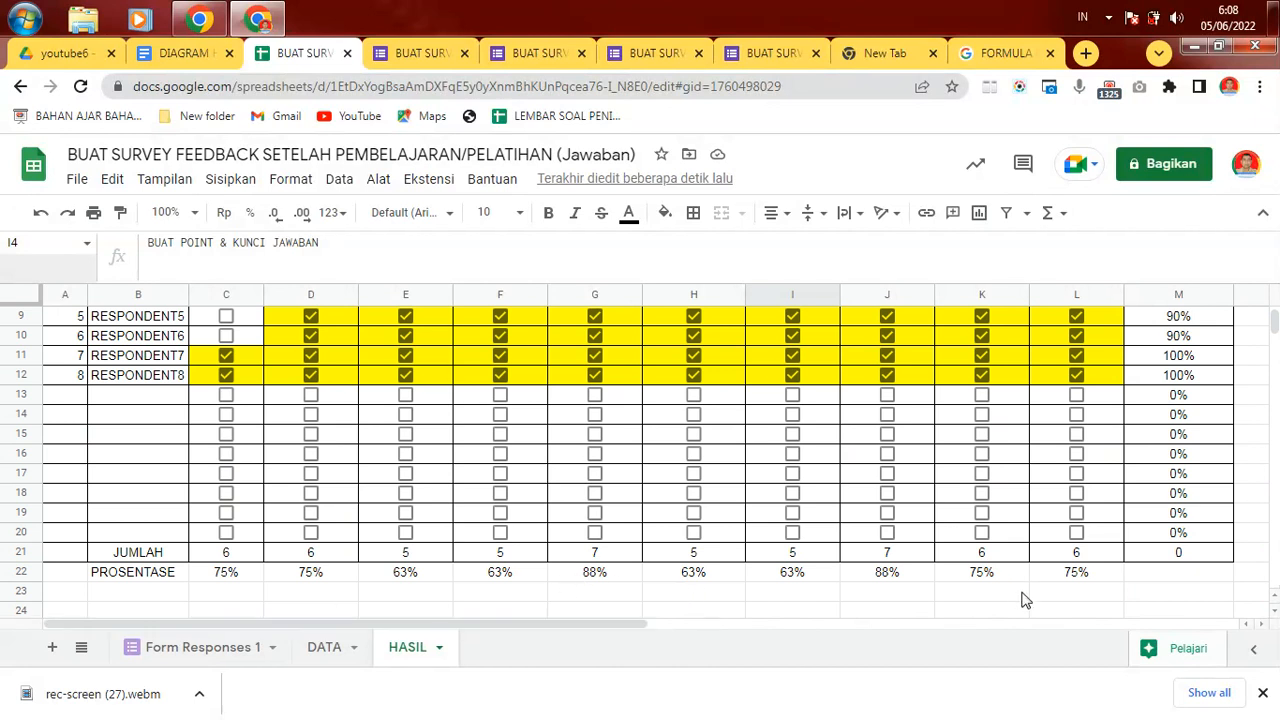
{"action": "left_click_drag", "start_coordinate": [1273, 325], "coordinate": [1274, 318]}
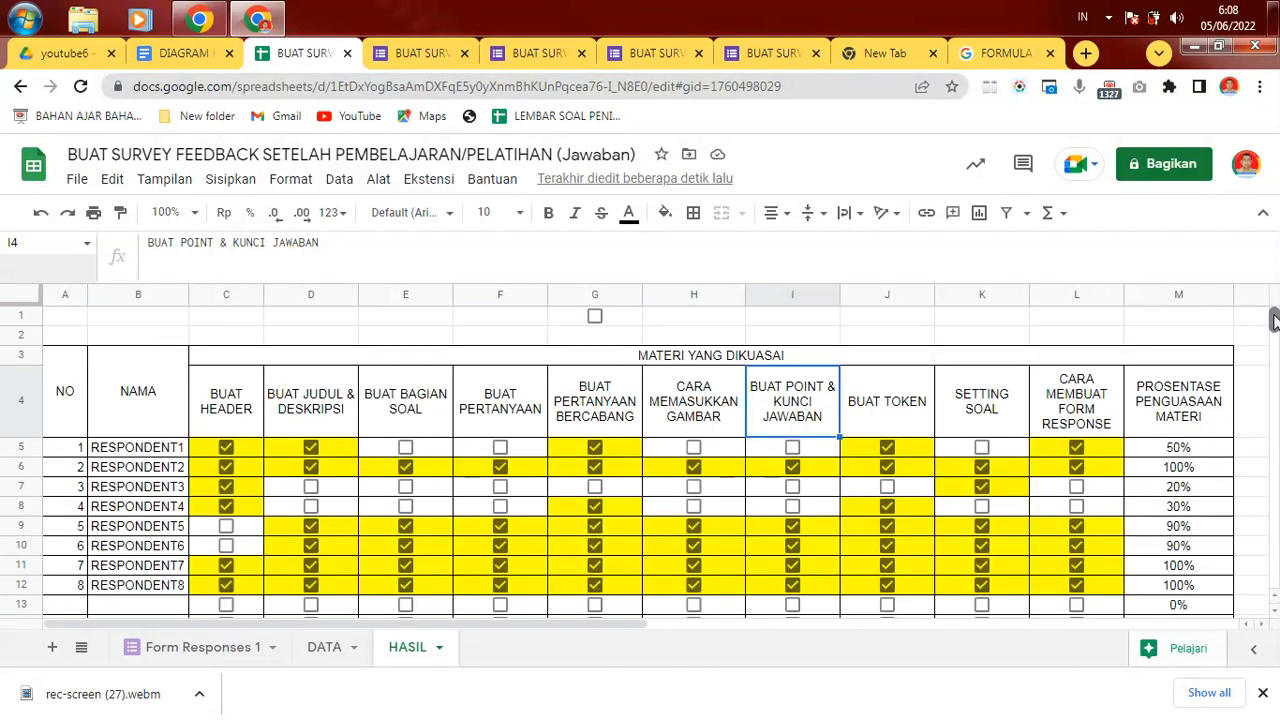
{"action": "scroll", "coordinate": [1274, 330], "scroll_direction": "down", "scroll_amount": 3}
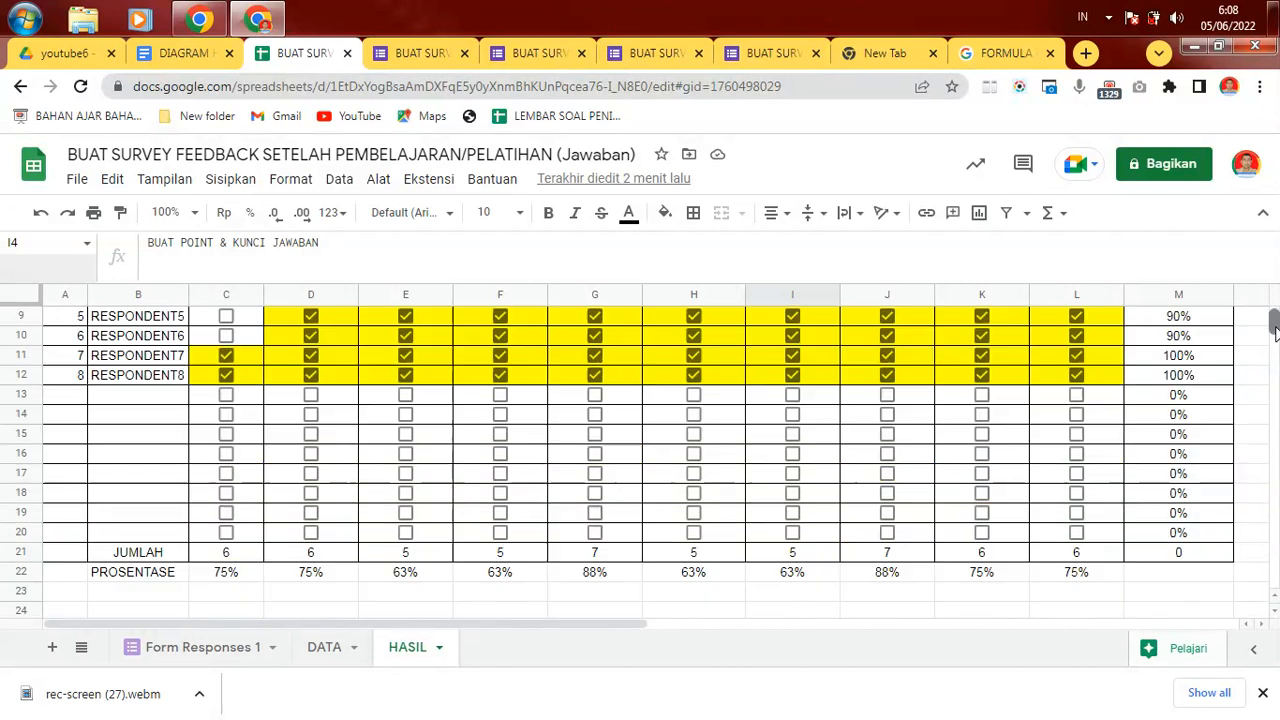
{"action": "double_click", "coordinate": [787, 572]}
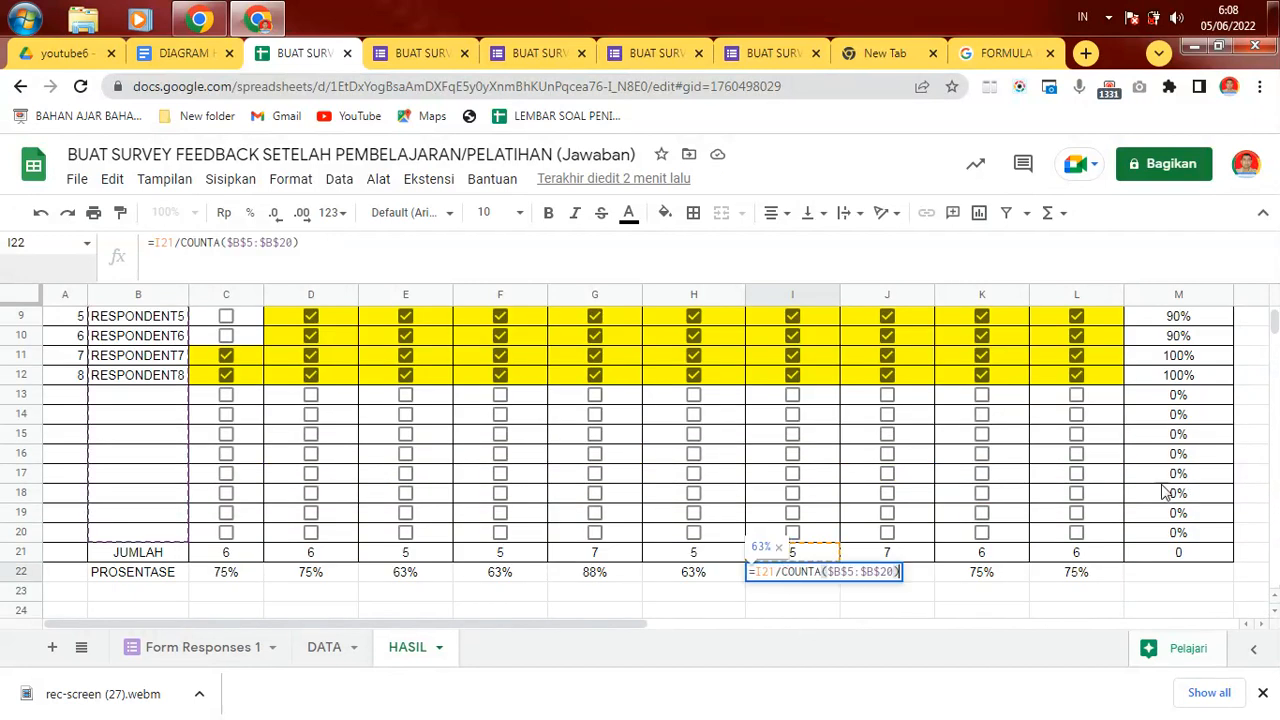
{"action": "key", "text": "Return"}
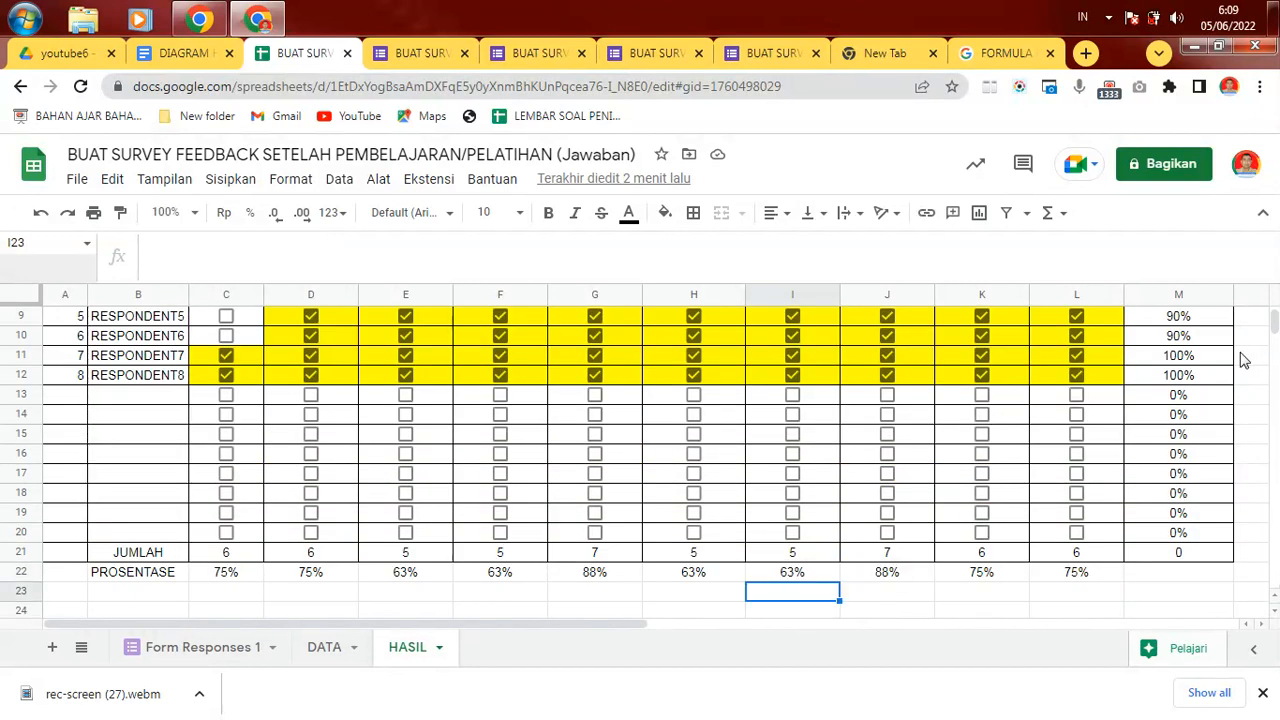
{"action": "scroll", "coordinate": [1274, 320], "scroll_direction": "up", "scroll_amount": 3}
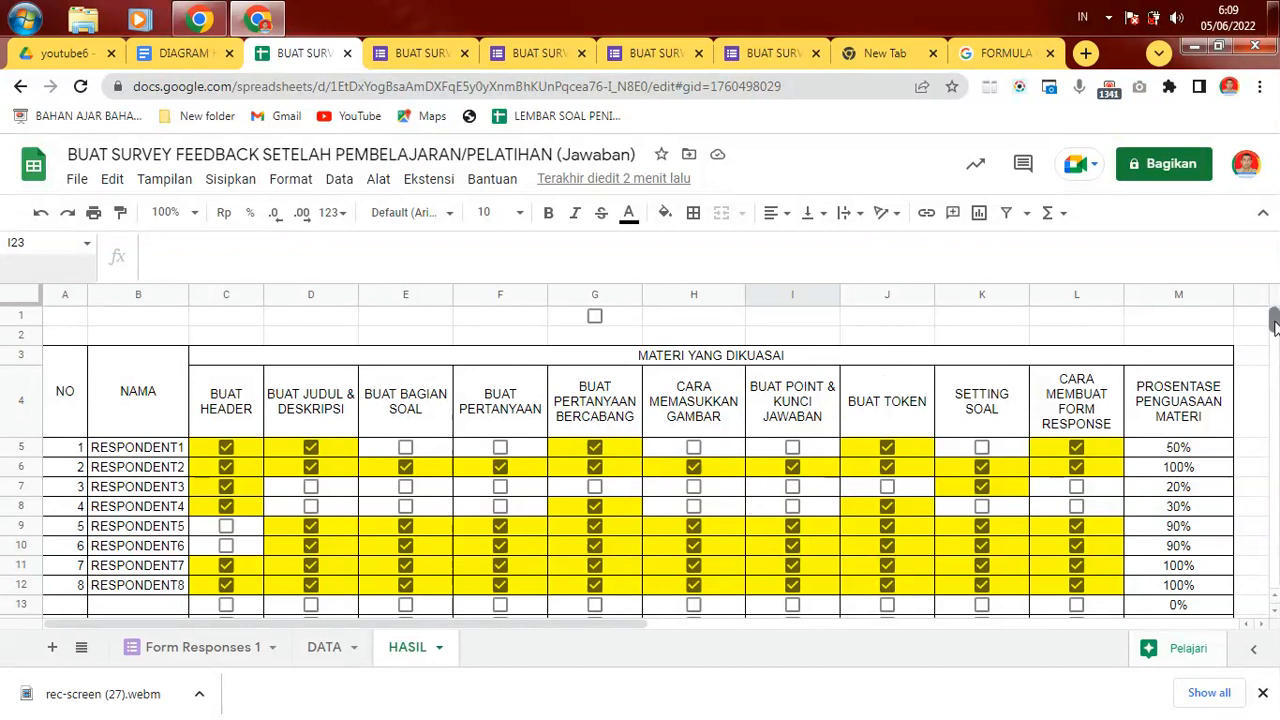
{"action": "scroll", "coordinate": [1274, 328], "scroll_direction": "down", "scroll_amount": 2}
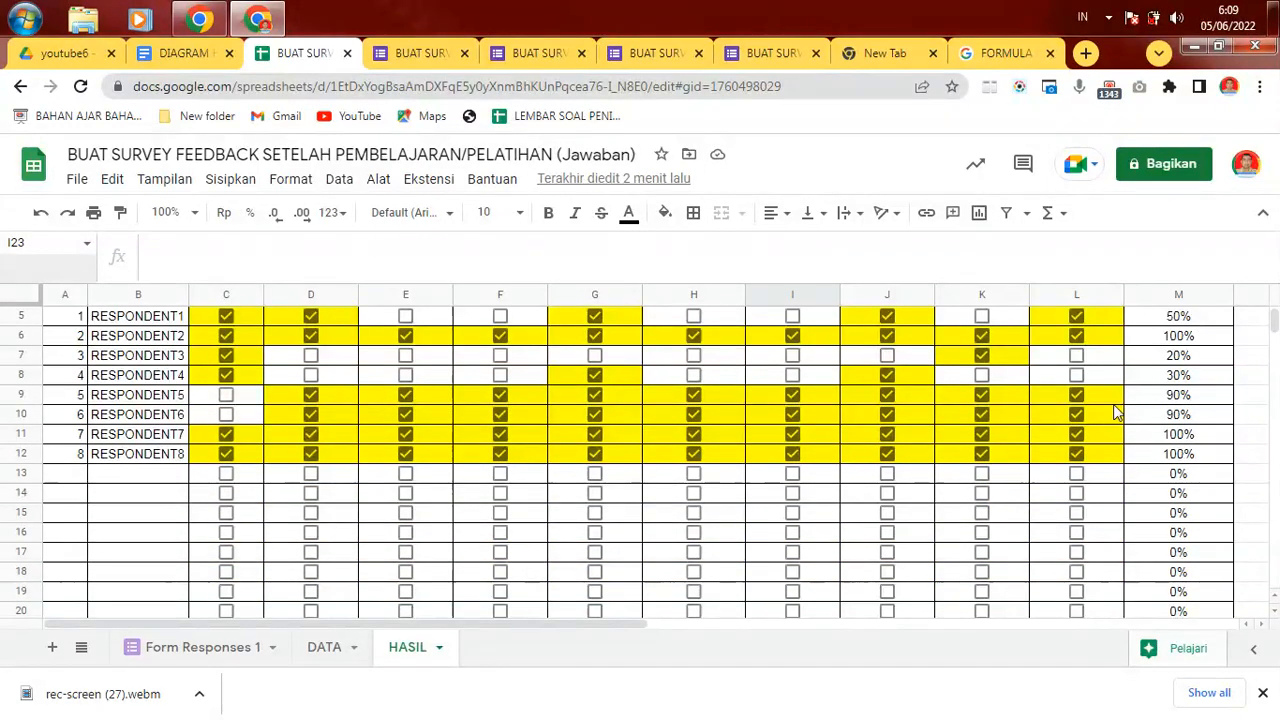
{"action": "scroll", "coordinate": [1274, 320], "scroll_direction": "up", "scroll_amount": 2}
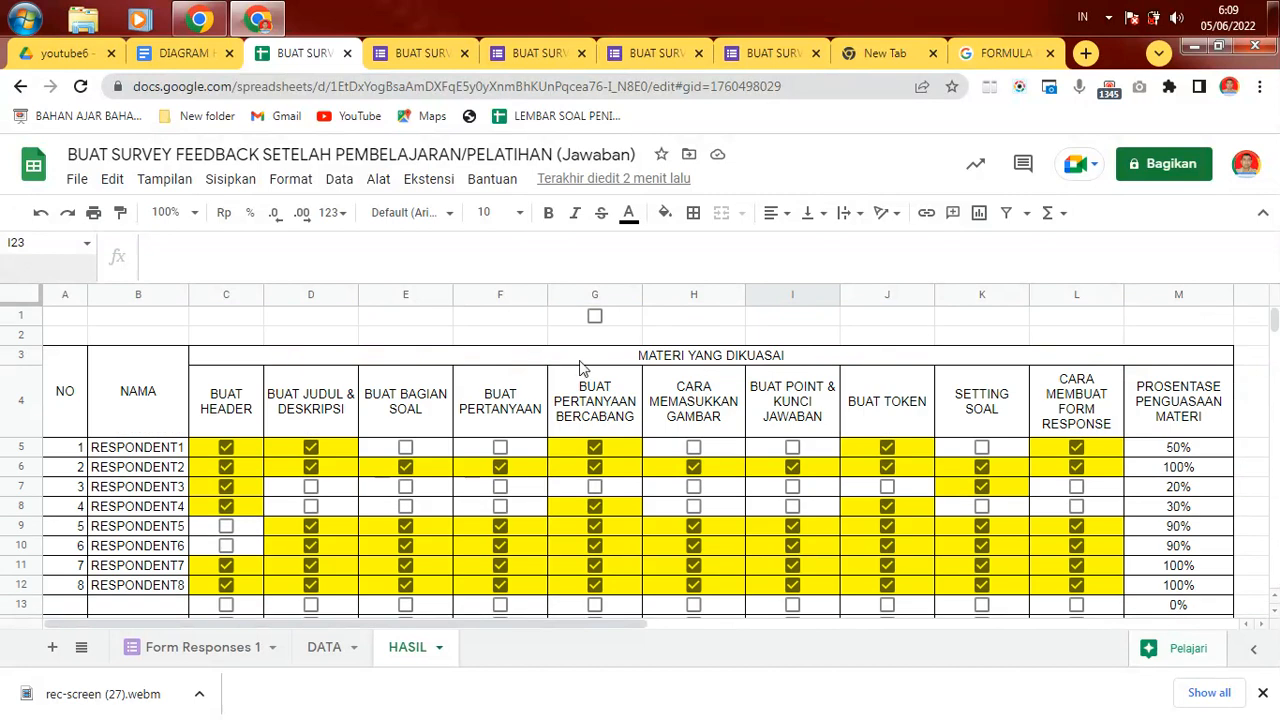
Try toggling the formula-driven checkboxes in E5 and F5, clear cell E5, and undo the deletion.
{"action": "left_click", "coordinate": [403, 455]}
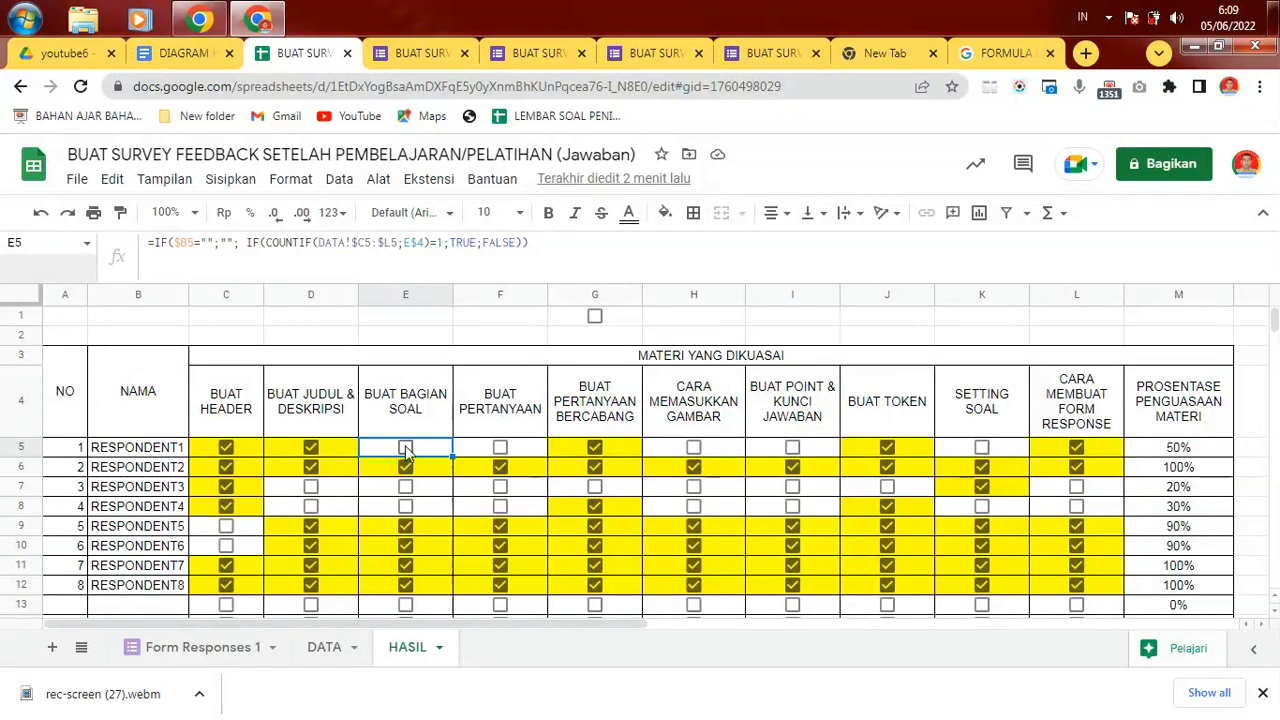
{"action": "left_click", "coordinate": [512, 452]}
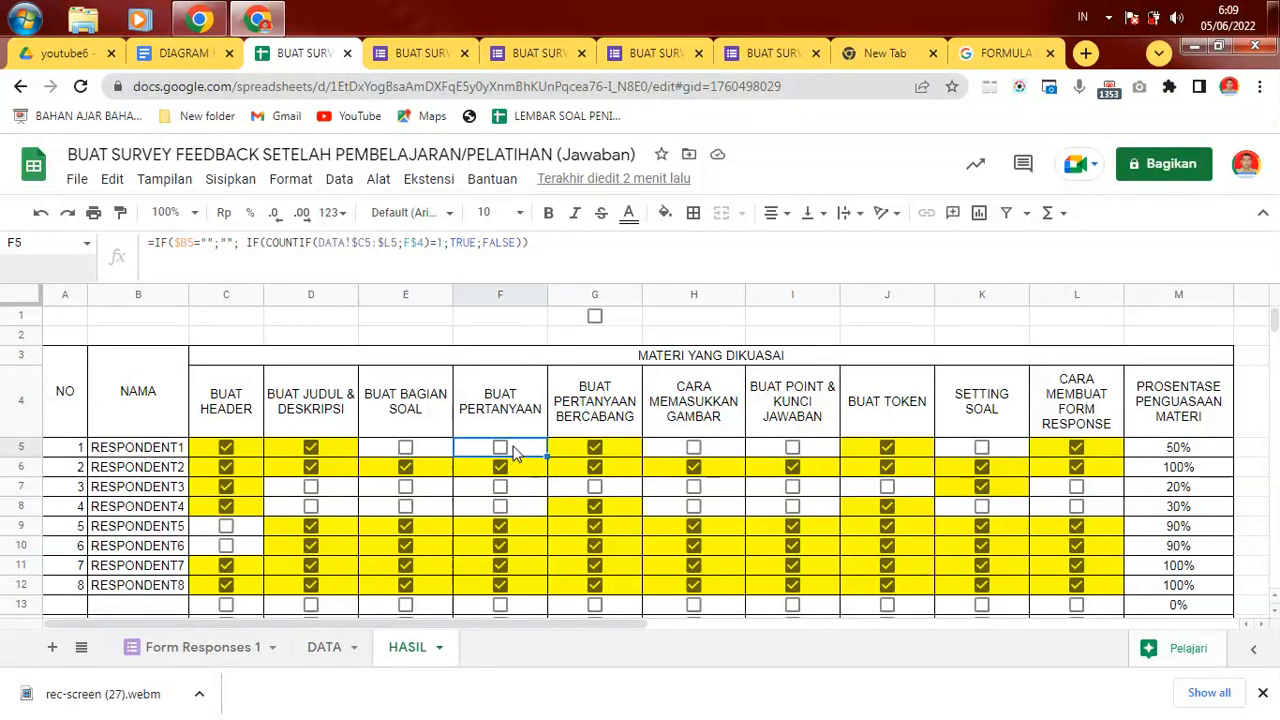
{"action": "left_click", "coordinate": [376, 452]}
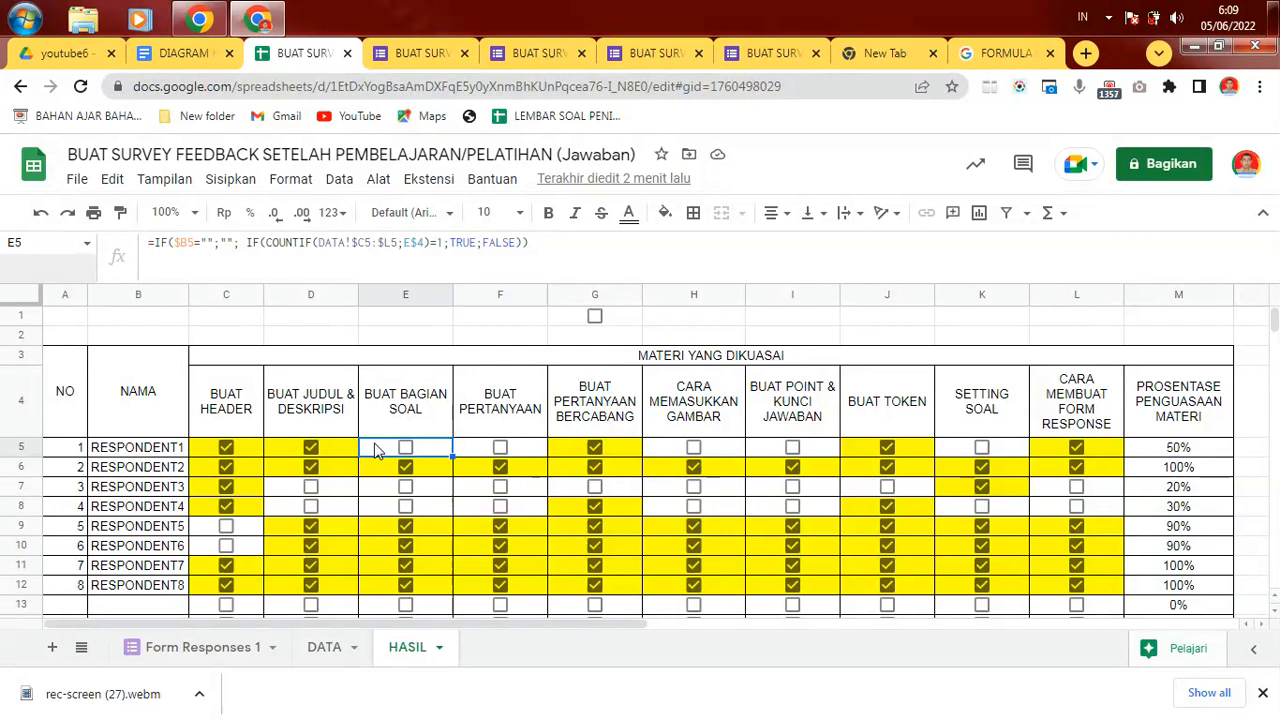
{"action": "key", "text": "Delete"}
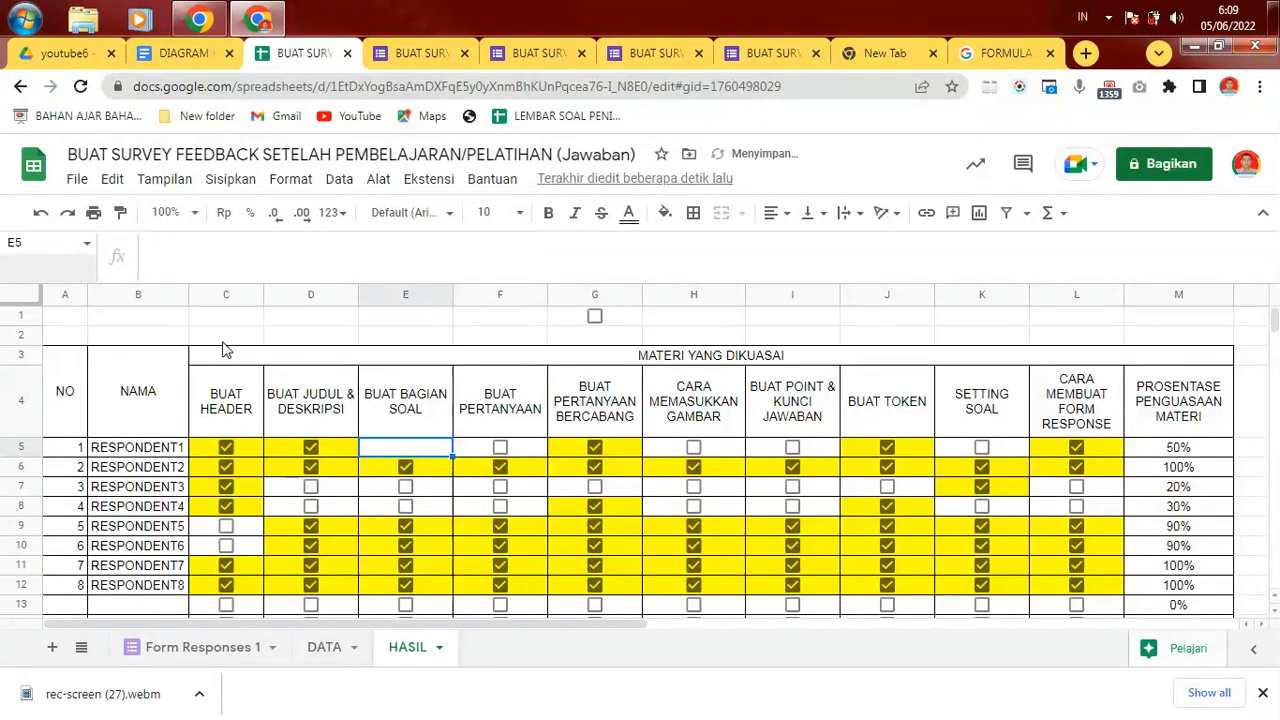
{"action": "left_click", "coordinate": [40, 212]}
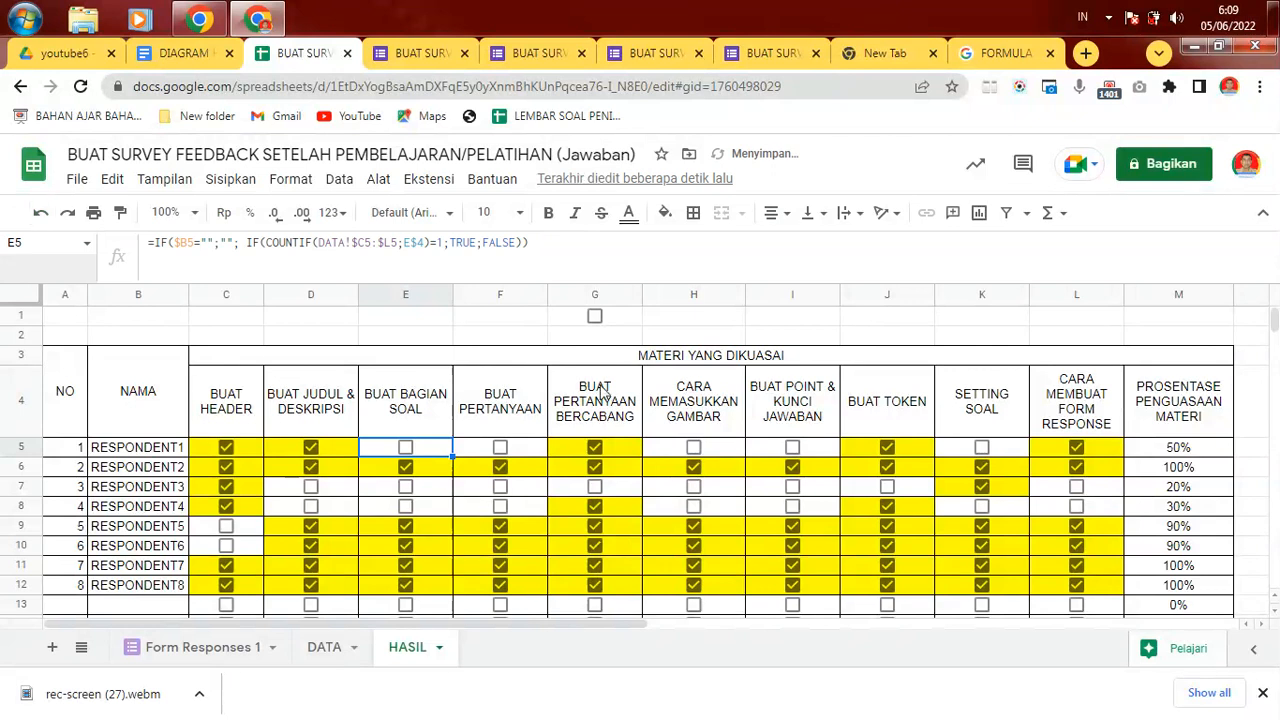
Insert a manual checkbox in HASIL cell I1 and test it by ticking and unticking it.
{"action": "left_click_drag", "start_coordinate": [680, 332], "coordinate": [686, 323]}
{"action": "double_click", "coordinate": [687, 324]}
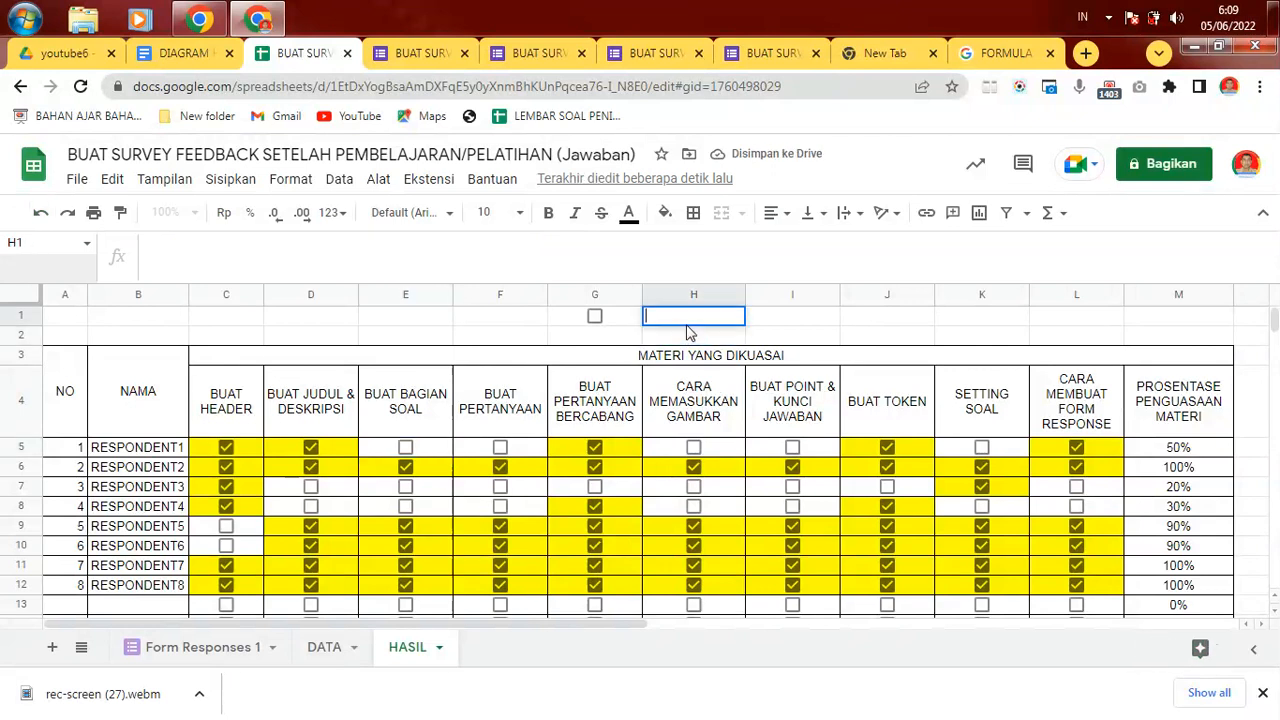
{"action": "left_click", "coordinate": [781, 322]}
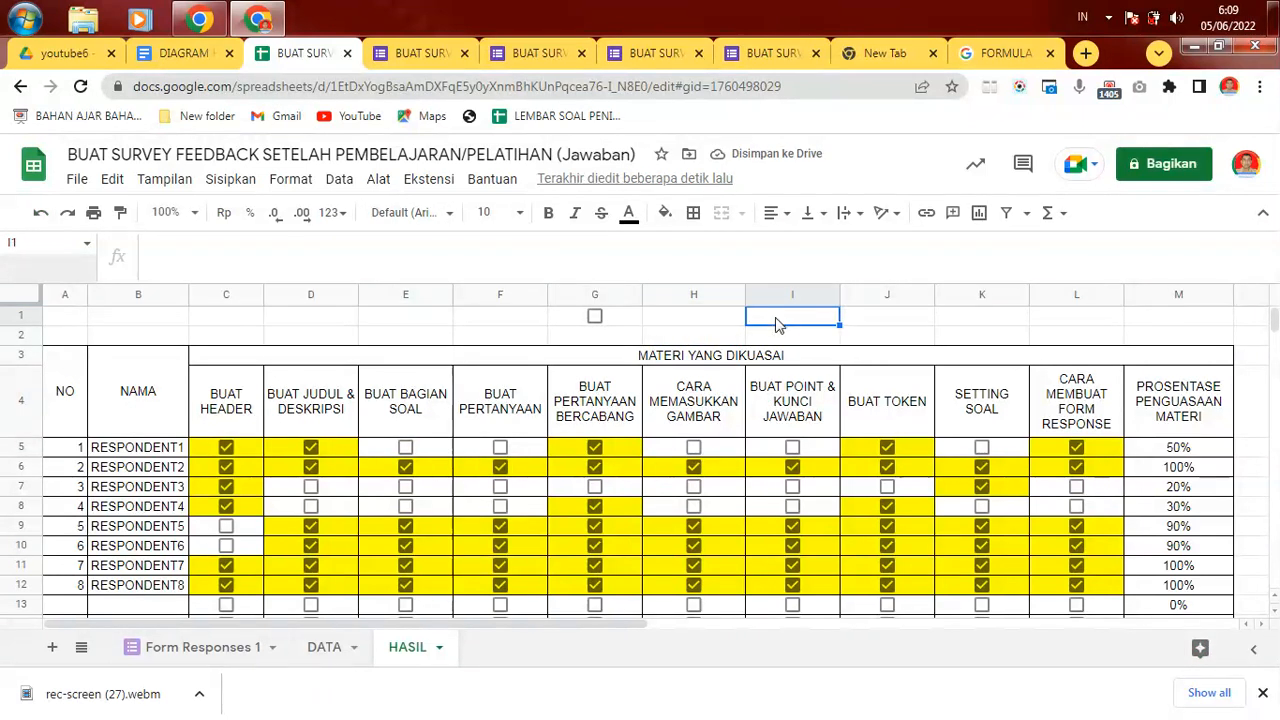
{"action": "left_click", "coordinate": [230, 178]}
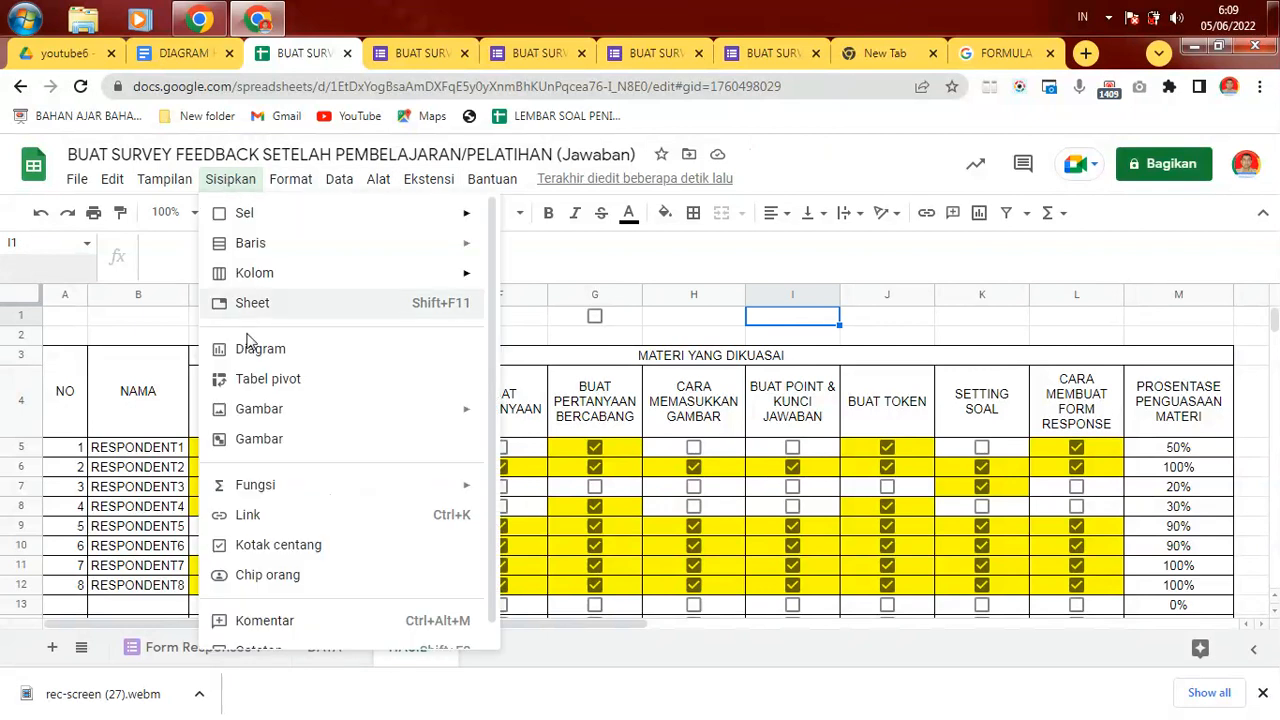
{"action": "left_click", "coordinate": [288, 553]}
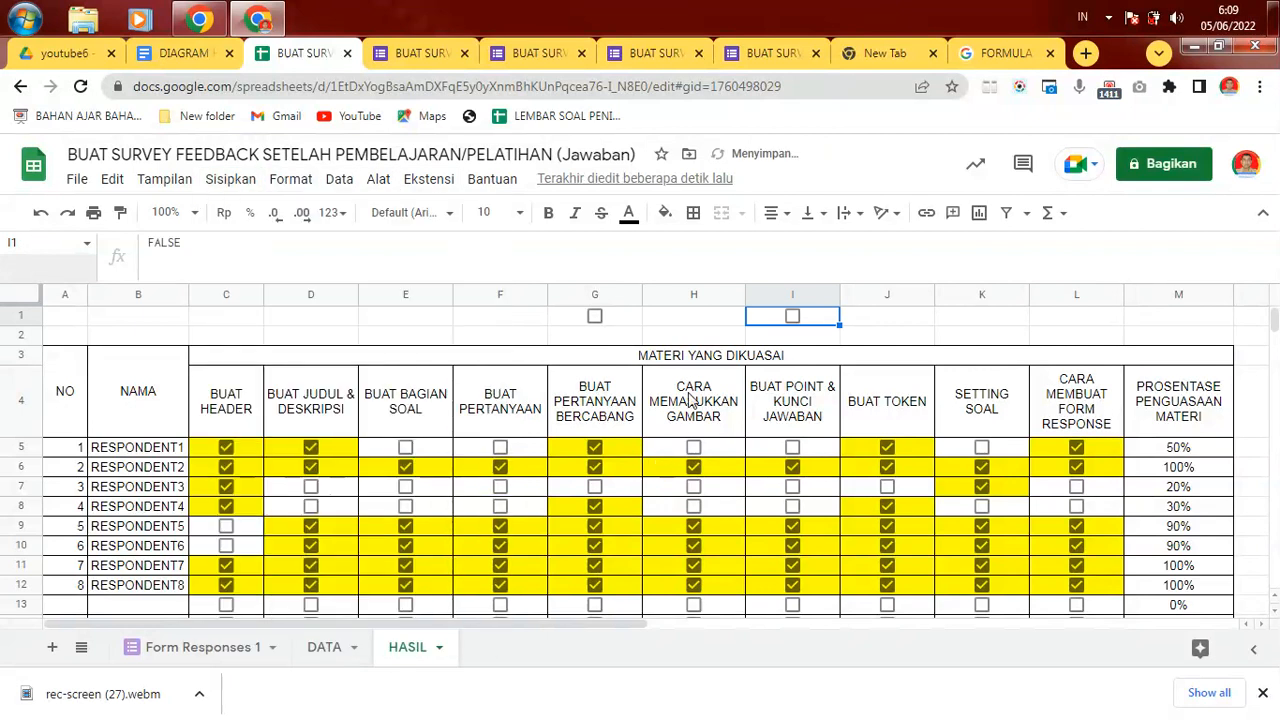
{"action": "left_click", "coordinate": [795, 318]}
{"action": "left_click", "coordinate": [870, 322]}
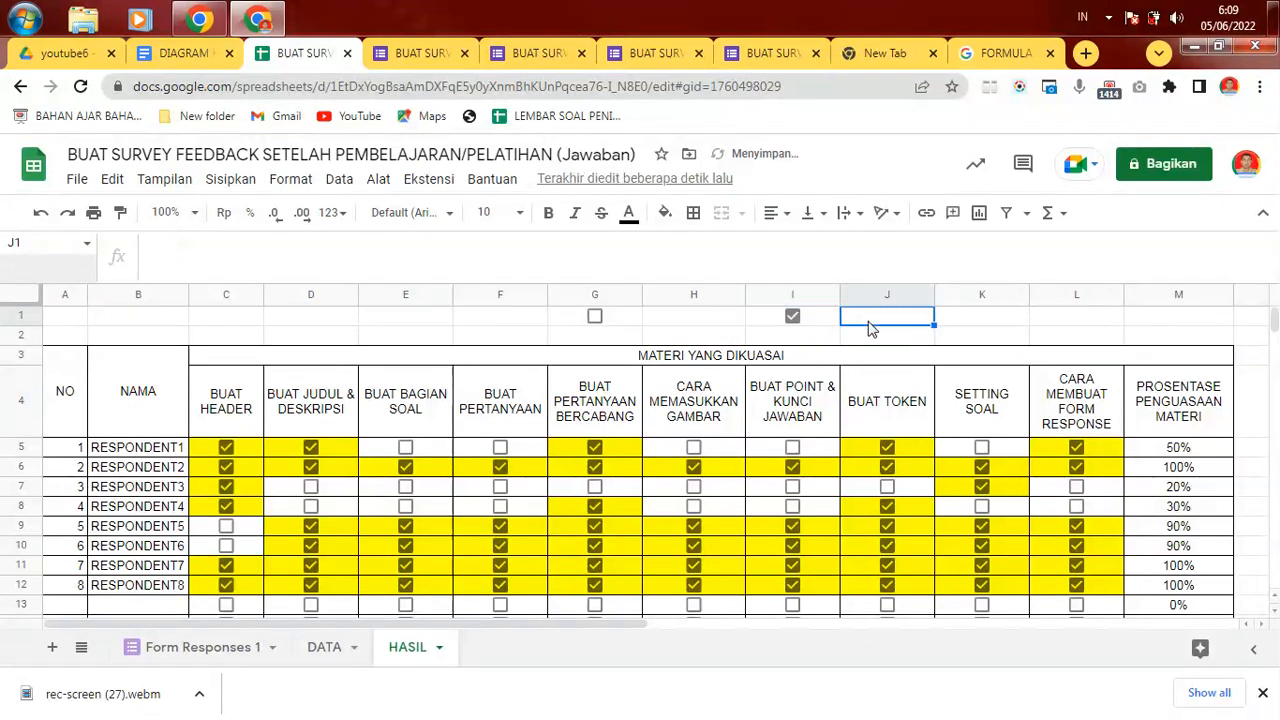
{"action": "left_click", "coordinate": [792, 318]}
Inspect the COUNTIF formulas behind the checkboxes in F5, F6 and E5.
{"action": "left_click", "coordinate": [502, 449]}
{"action": "left_click", "coordinate": [497, 466]}
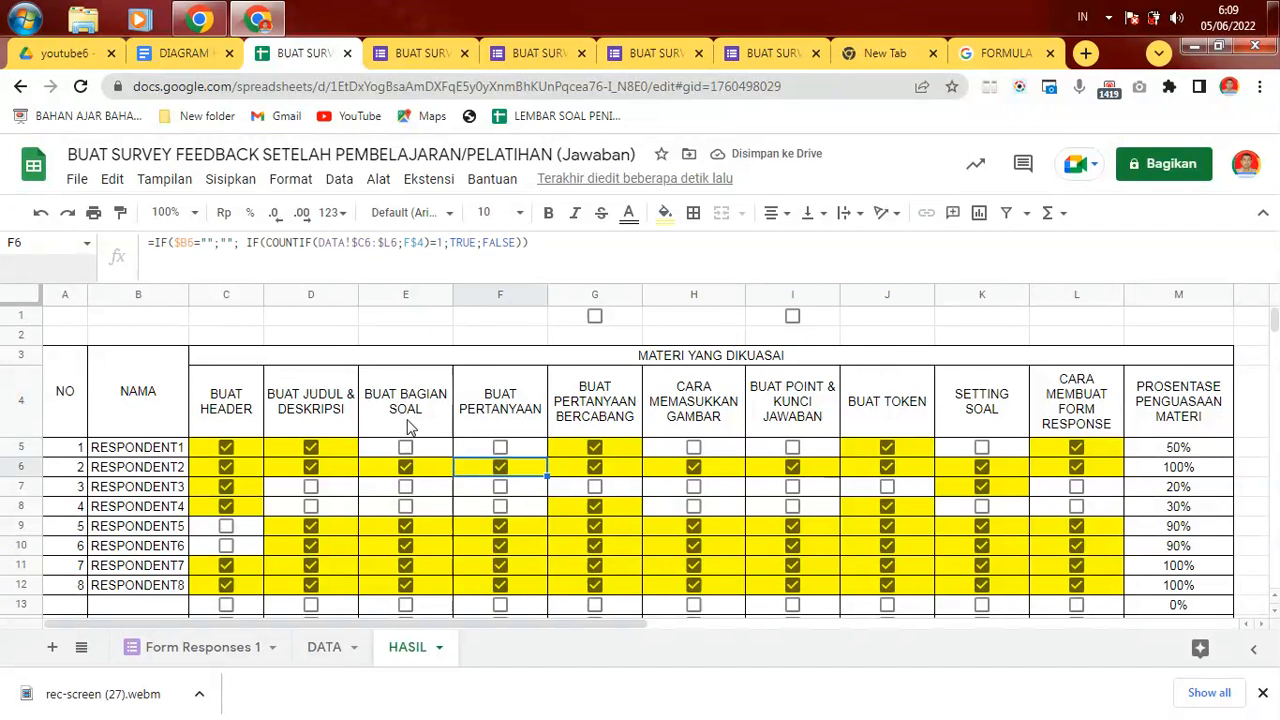
{"action": "left_click", "coordinate": [444, 450]}
{"action": "double_click", "coordinate": [444, 450]}
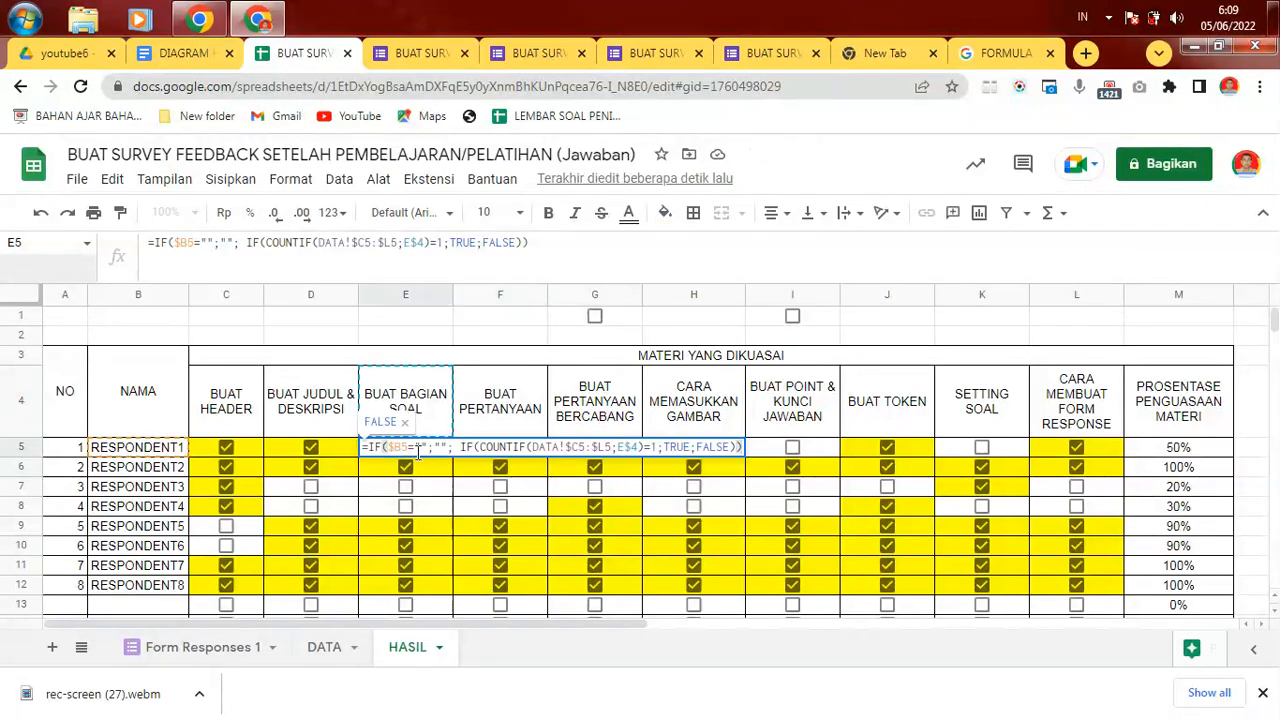
{"action": "key", "text": "Return"}
Relate the COUNTIF formula in HASIL cell C5 to RESPONDENT1's split answers on the DATA sheet.
{"action": "left_click", "coordinate": [244, 441]}
{"action": "key", "text": "ctrl+c"}
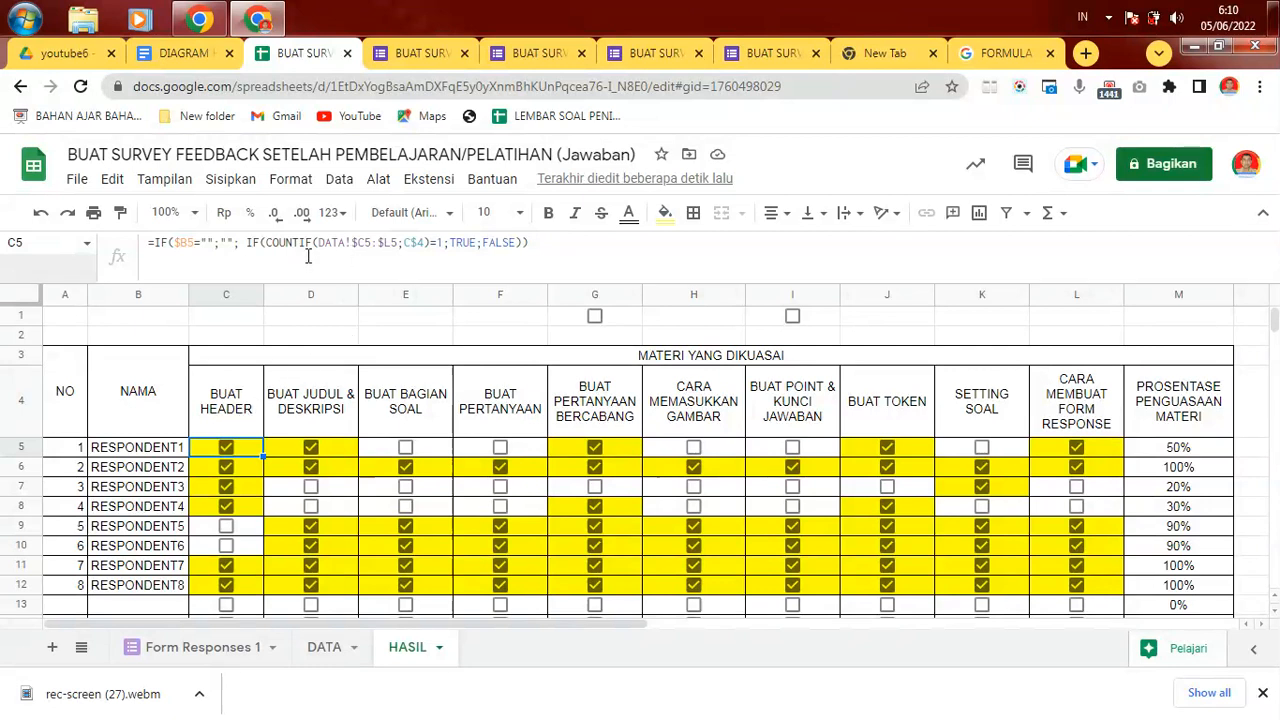
{"action": "left_click", "coordinate": [318, 650]}
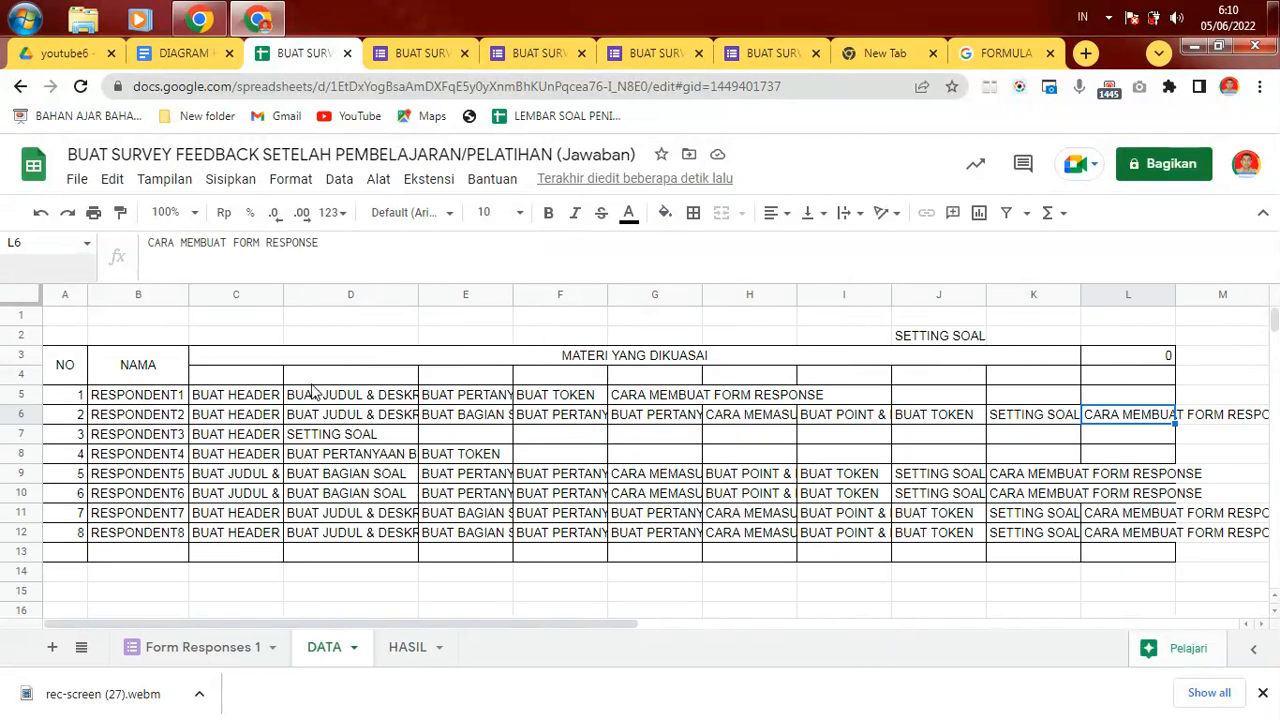
{"action": "left_click", "coordinate": [318, 398]}
{"action": "left_click", "coordinate": [408, 650]}
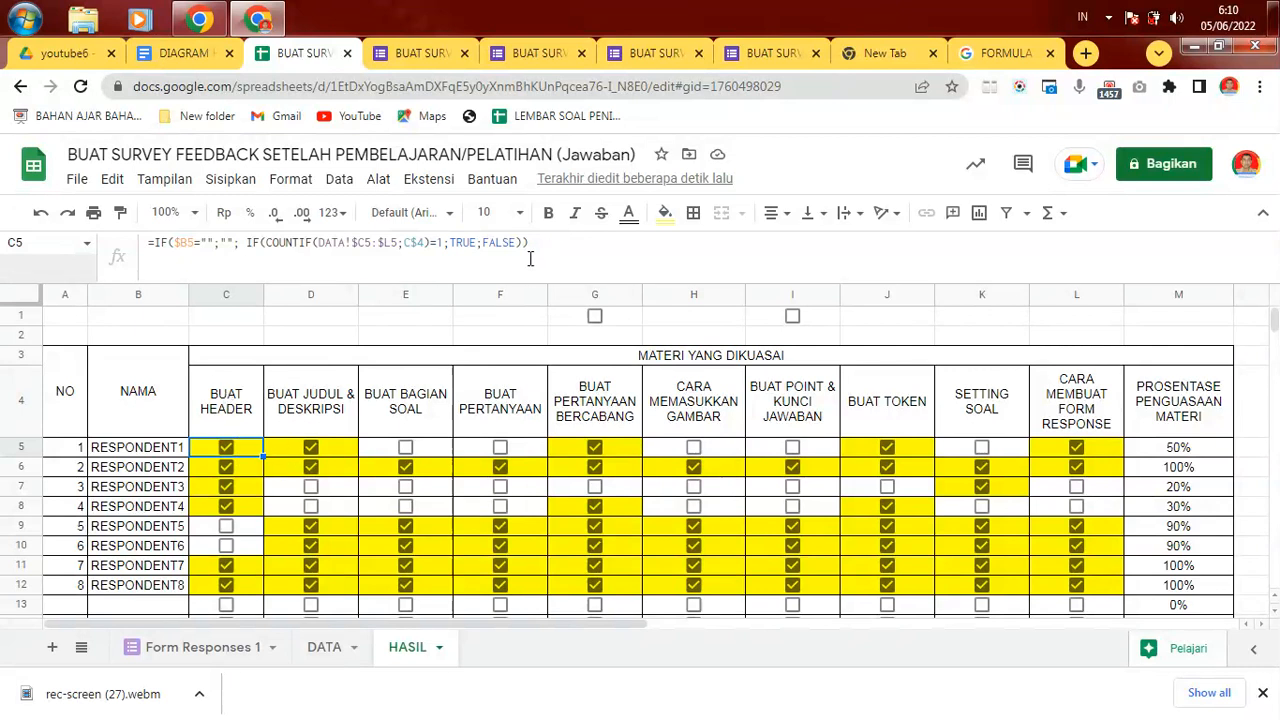
Select the checkbox range C5:L20 in HASIL and locate the command for inserting checkboxes.
{"action": "left_click", "coordinate": [232, 510]}
{"action": "left_click_drag", "start_coordinate": [200, 452], "coordinate": [1070, 528]}
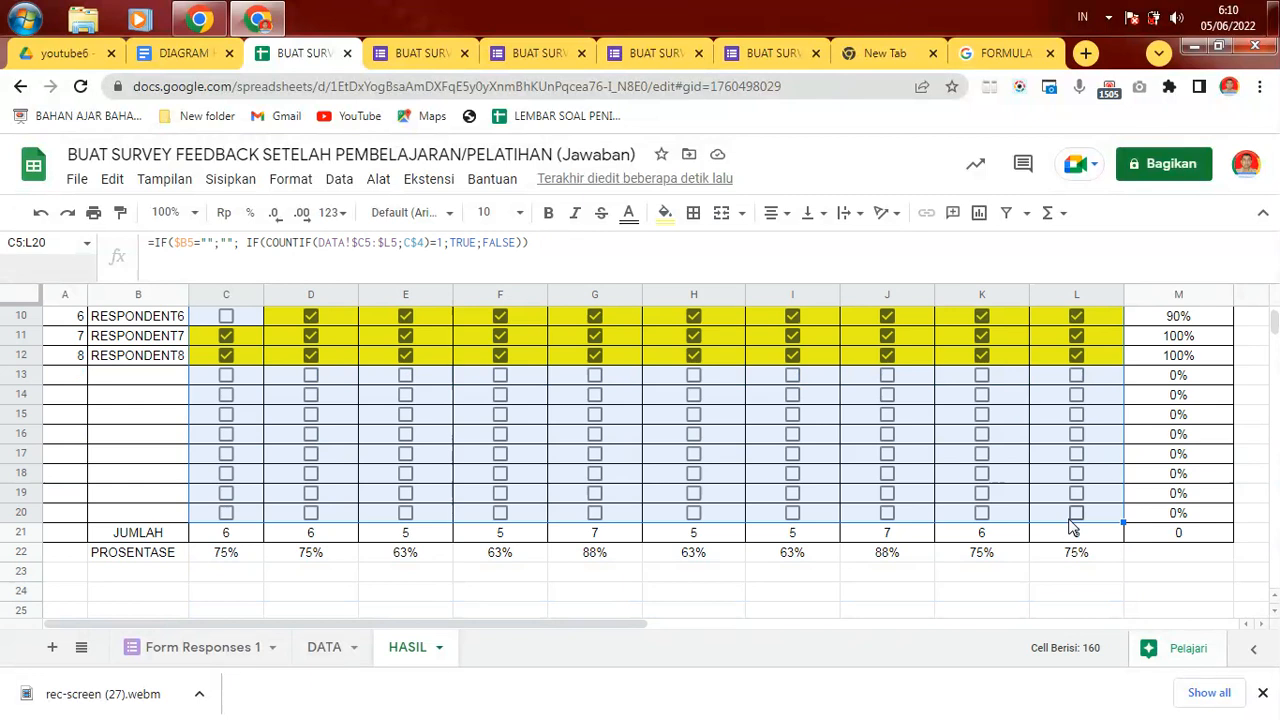
{"action": "left_click", "coordinate": [229, 180]}
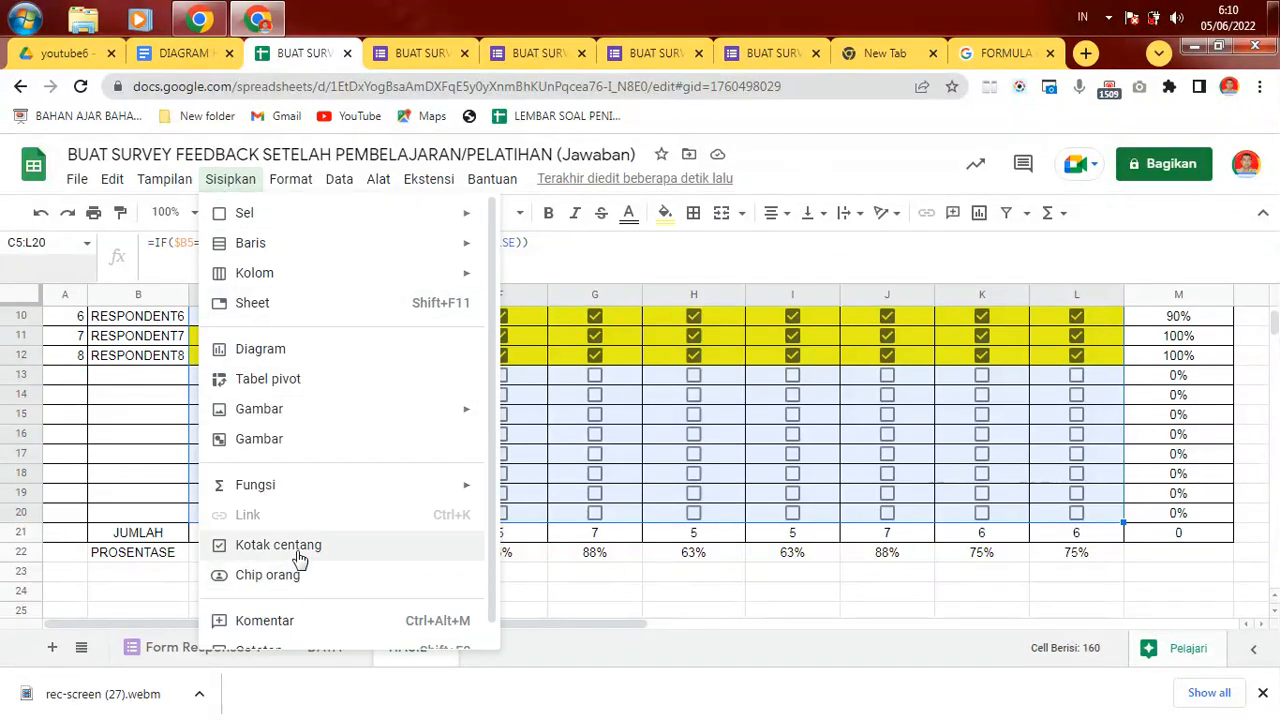
{"action": "left_click", "coordinate": [1248, 362]}
{"action": "scroll", "coordinate": [1248, 400], "scroll_direction": "up", "scroll_amount": 5}
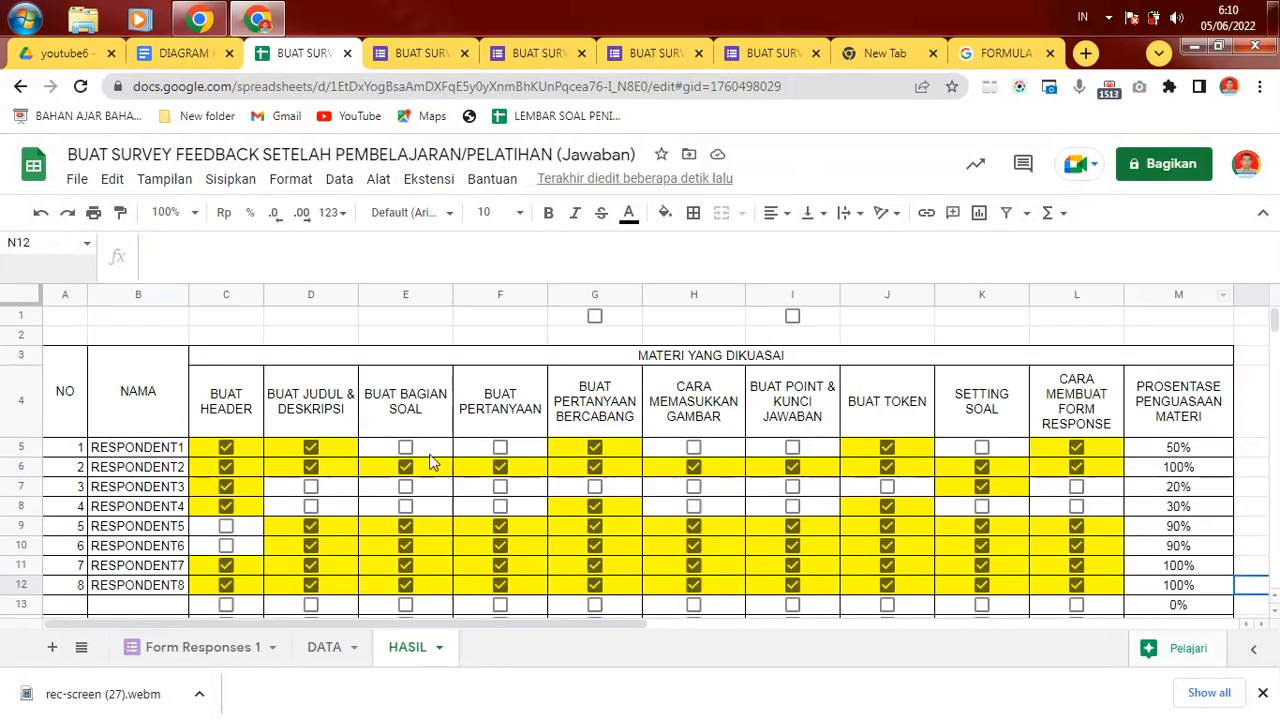
Review the COUNTIF formula in C5 and the highlighted checkboxes of all respondents in the HASIL table.
{"action": "left_click", "coordinate": [246, 452]}
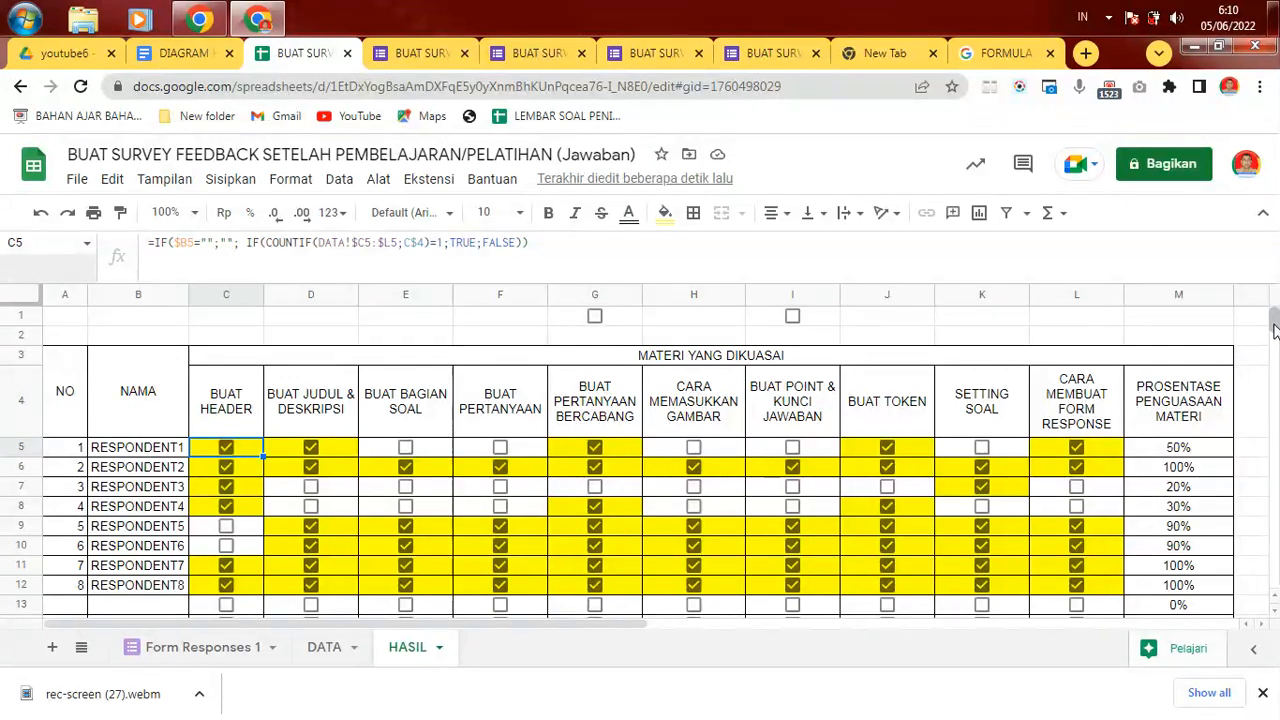
{"action": "left_click_drag", "start_coordinate": [1274, 320], "coordinate": [1275, 332]}
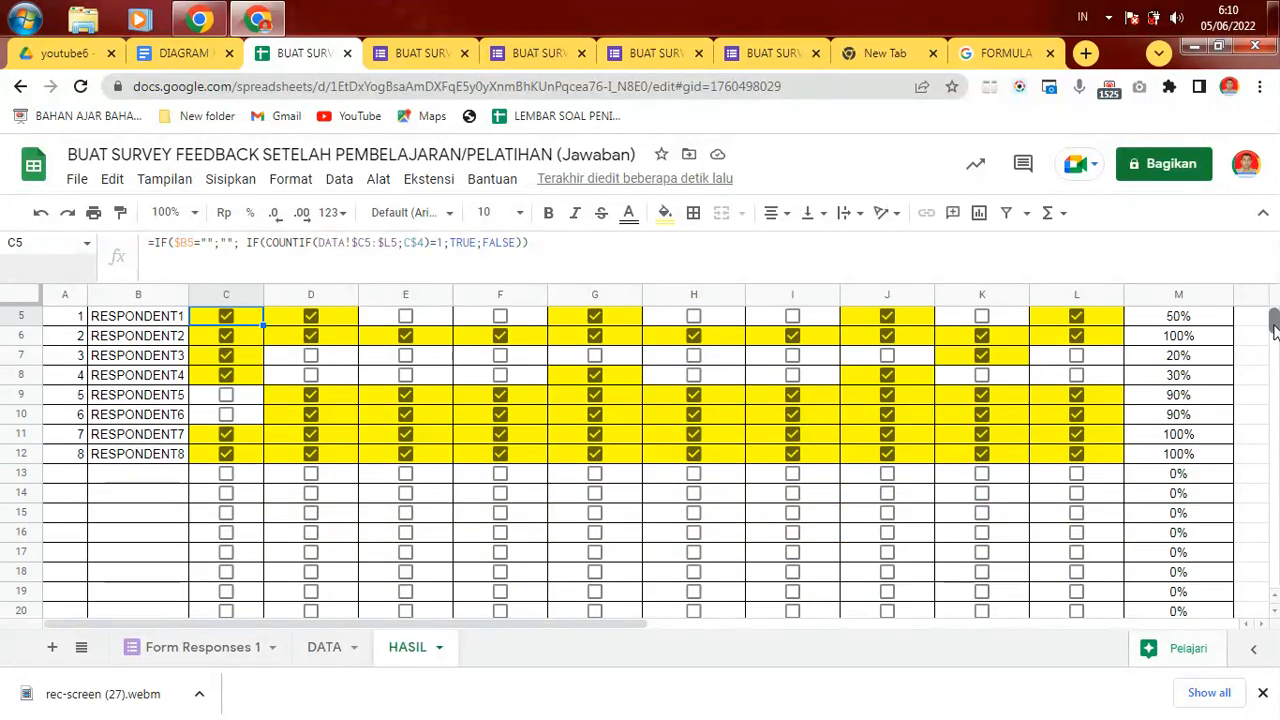
{"action": "scroll", "coordinate": [1274, 330], "scroll_direction": "up", "scroll_amount": 2}
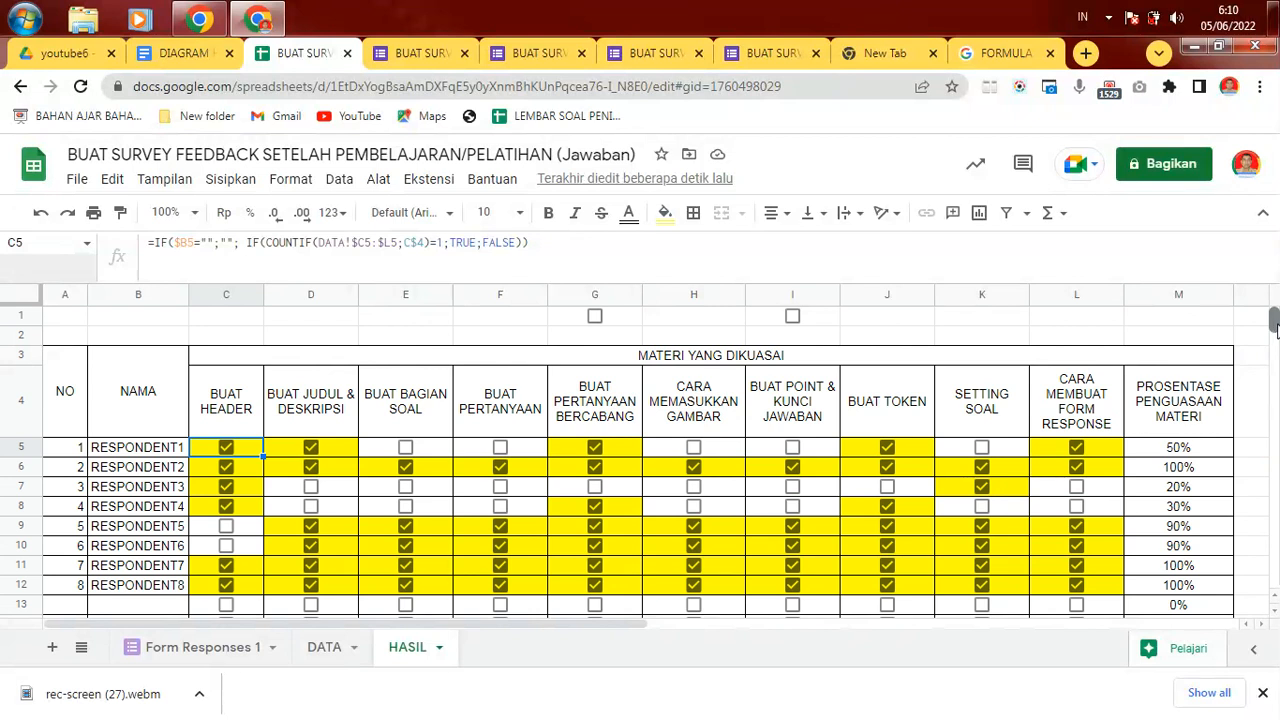
{"action": "scroll", "coordinate": [1276, 330], "scroll_direction": "down", "scroll_amount": 4}
{"action": "scroll", "coordinate": [1276, 330], "scroll_direction": "up", "scroll_amount": 4}
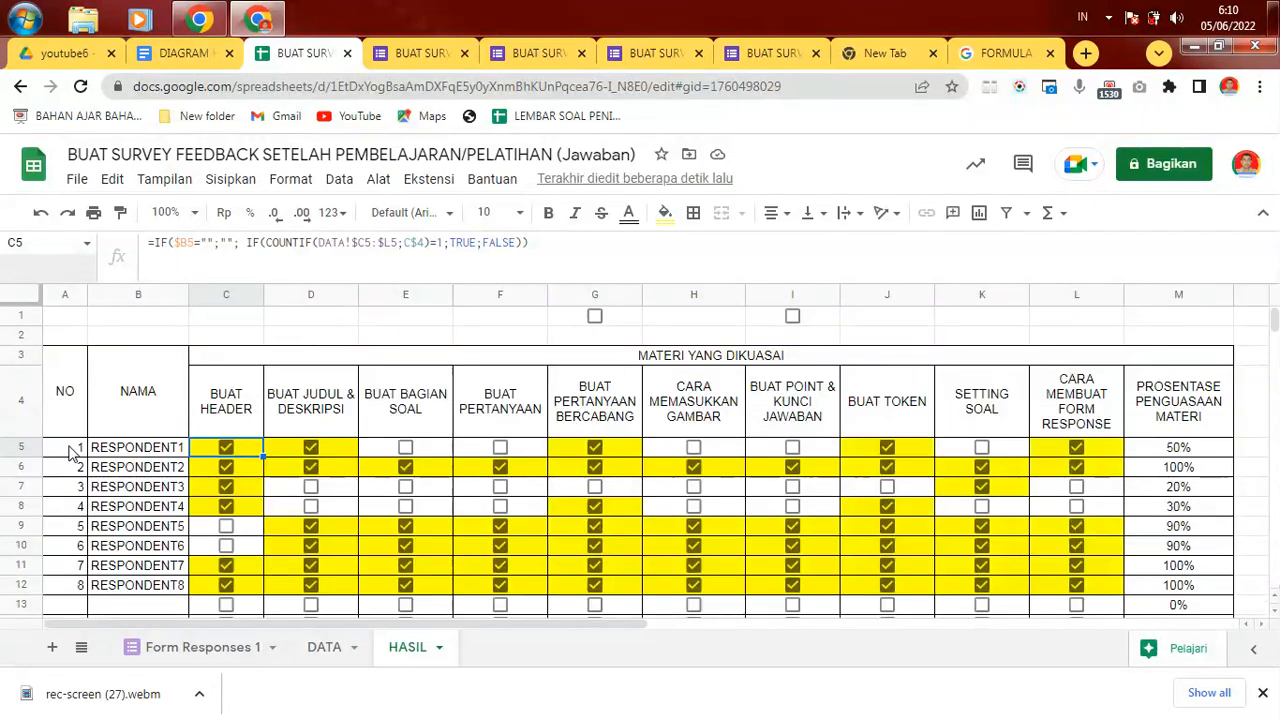
Open the conditional formatting rules for the checkbox range C5:L12 in HASIL.
{"action": "left_click", "coordinate": [250, 472]}
{"action": "left_click_drag", "start_coordinate": [205, 452], "coordinate": [1104, 594]}
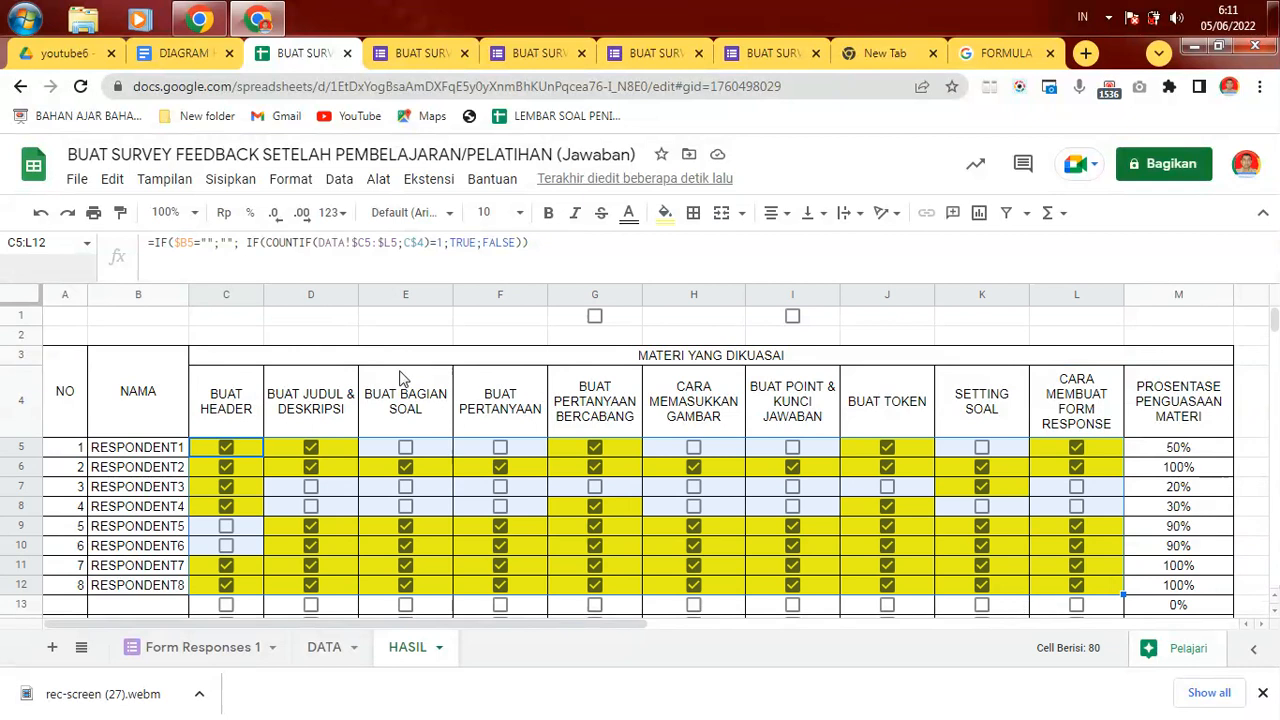
{"action": "left_click", "coordinate": [290, 179]}
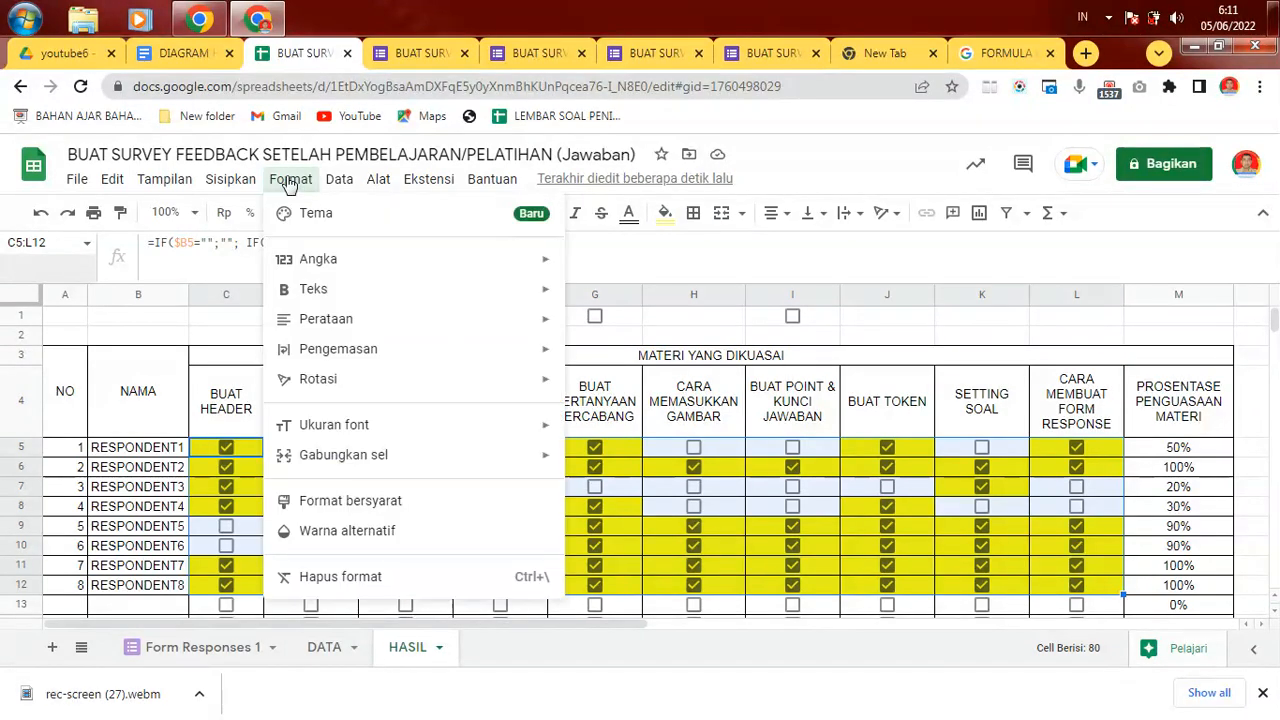
{"action": "left_click", "coordinate": [343, 510]}
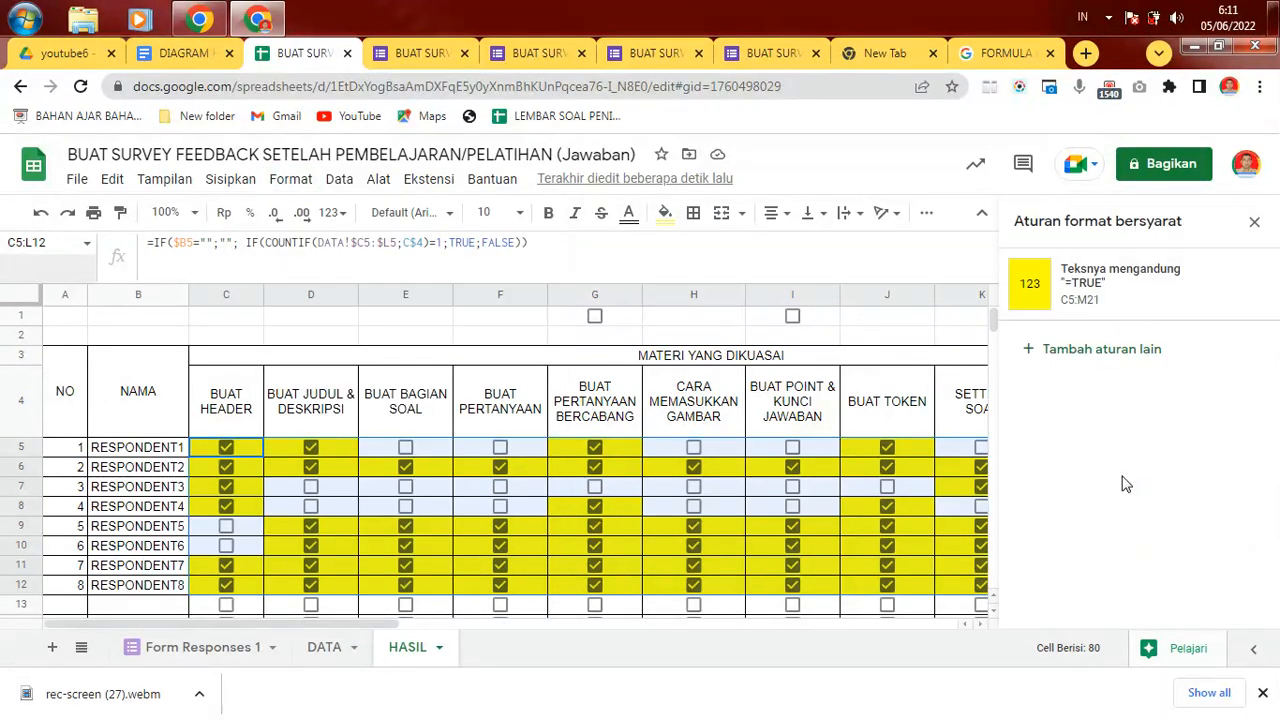
Examine the conditional formatting rule on HASIL range C5:M21 for text containing =TRUE and its yellow fill, leaving the rule editor afterwards.
{"action": "left_click", "coordinate": [1126, 298]}
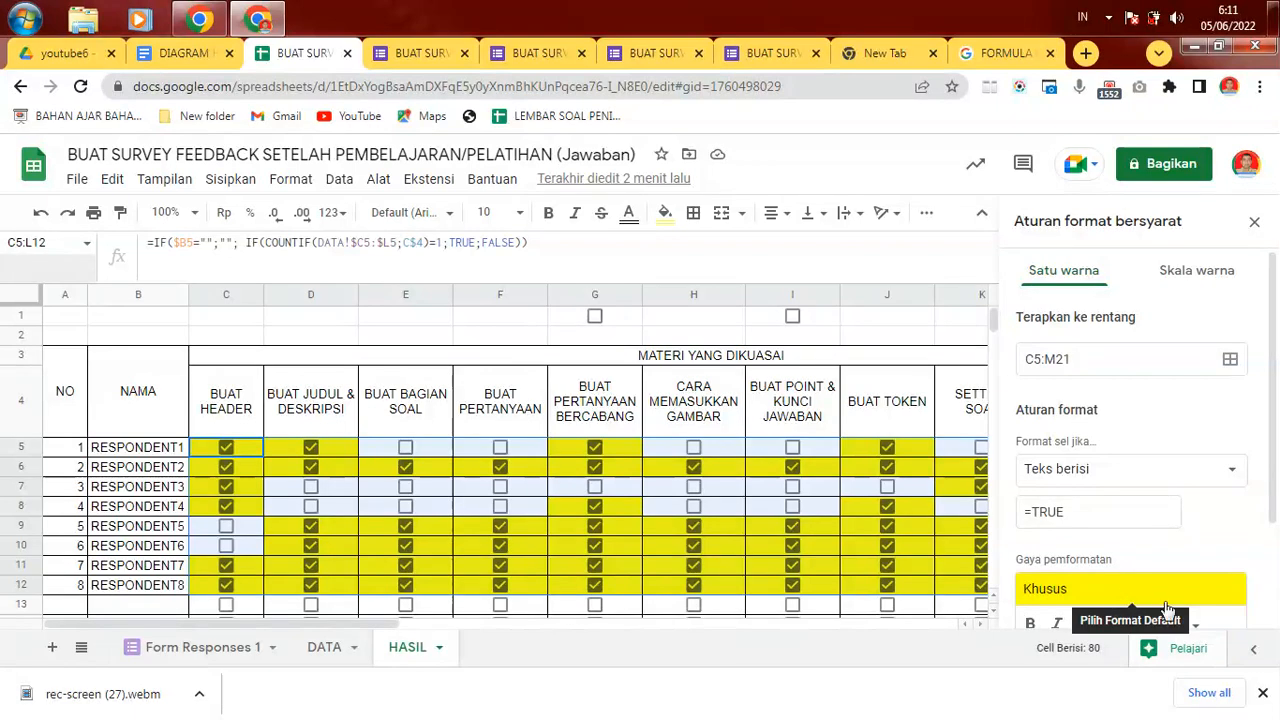
{"action": "left_click", "coordinate": [1252, 224]}
{"action": "mouse_move", "coordinate": [1267, 321]}
{"action": "left_mouse_down"}
{"action": "mouse_move", "coordinate": [1277, 332]}
{"action": "mouse_move", "coordinate": [1274, 314]}
{"action": "left_mouse_up"}
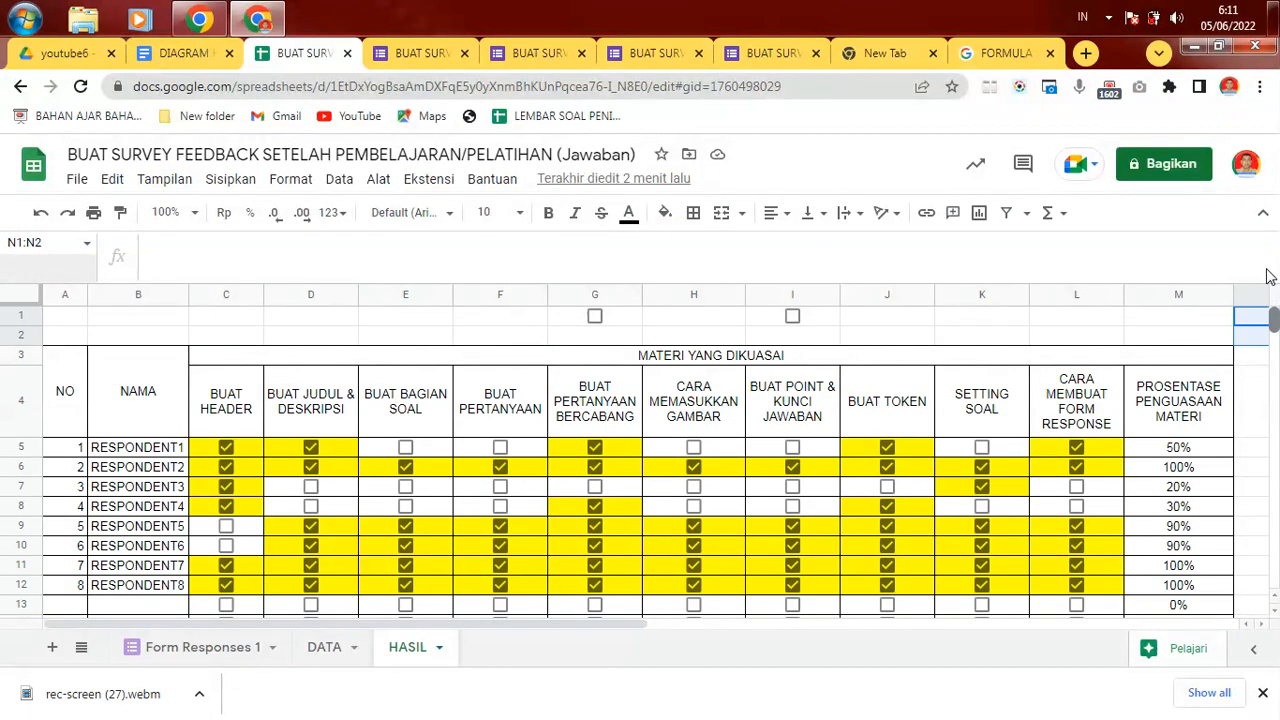
Set the NAMA answer in the survey form to RESPONDENT9 and continue to the closing section, keeping BUAT HEADER and BUAT PERTANYAAN ticked.
{"action": "left_click", "coordinate": [768, 52]}
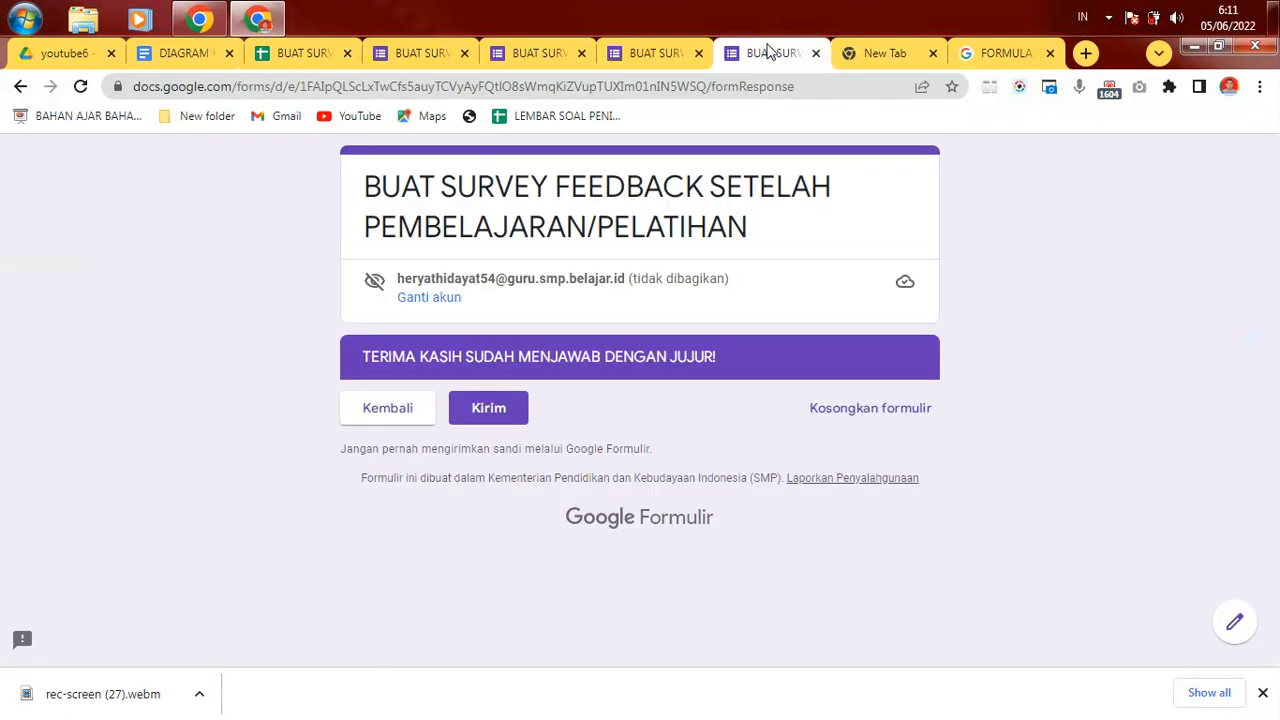
{"action": "left_click", "coordinate": [400, 418]}
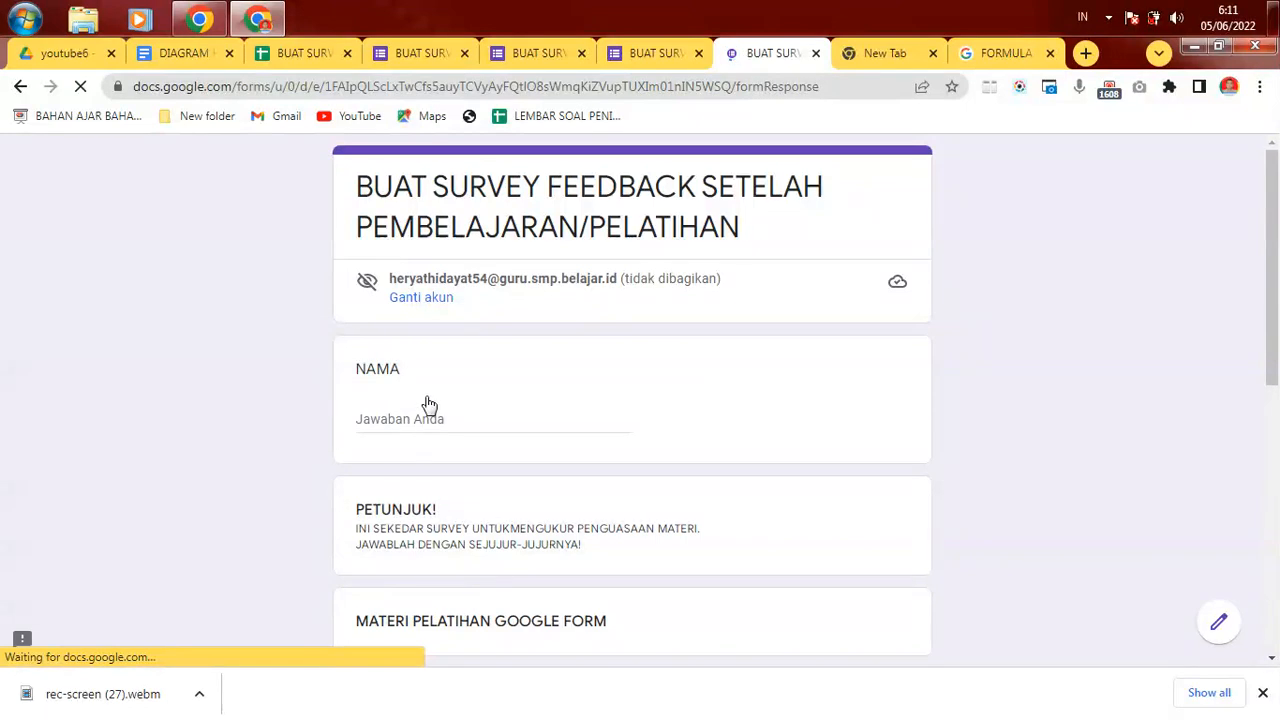
{"action": "left_click", "coordinate": [415, 421]}
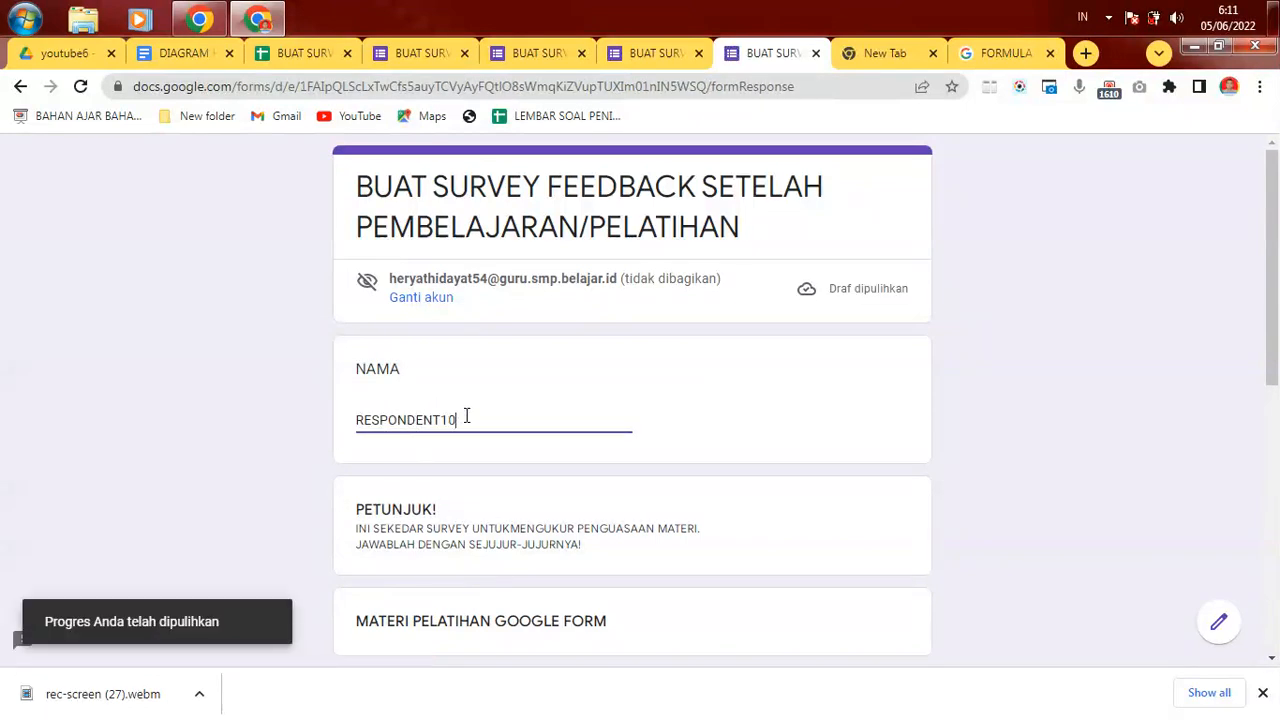
{"action": "key", "text": "BackSpace"}
{"action": "key", "text": "BackSpace"}
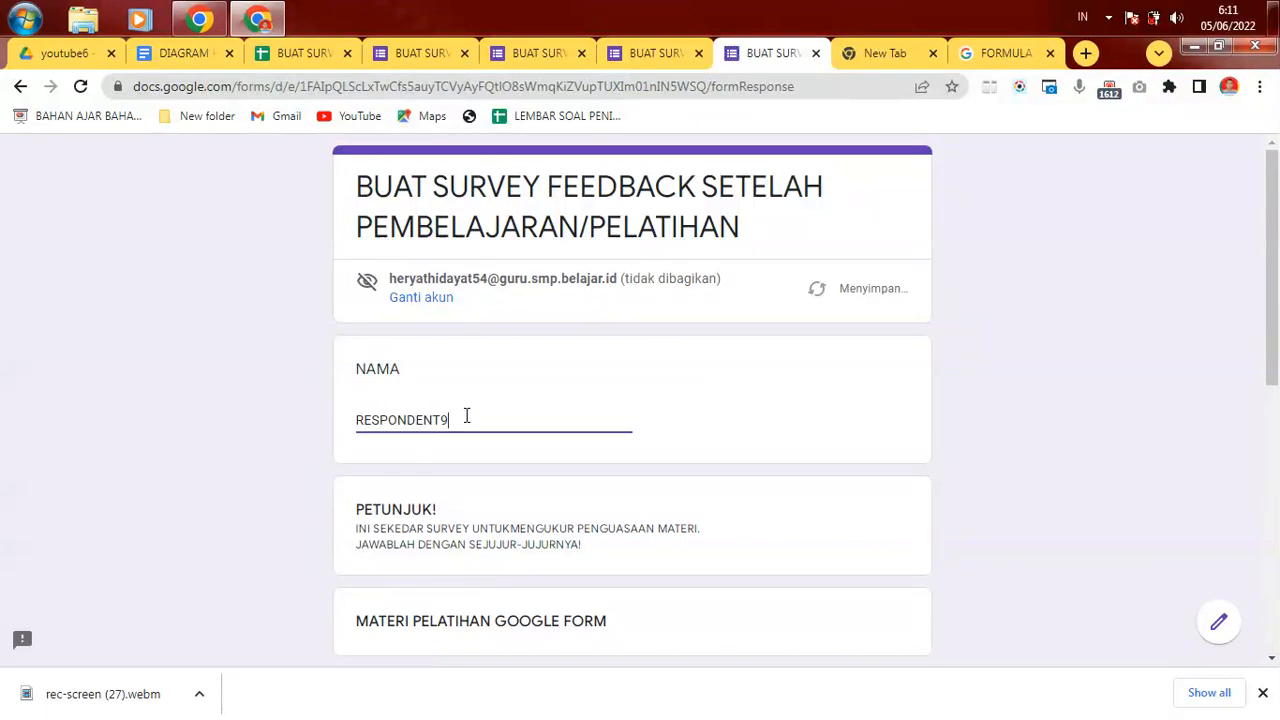
{"action": "scroll", "coordinate": [1249, 323], "scroll_direction": "down", "scroll_amount": 5}
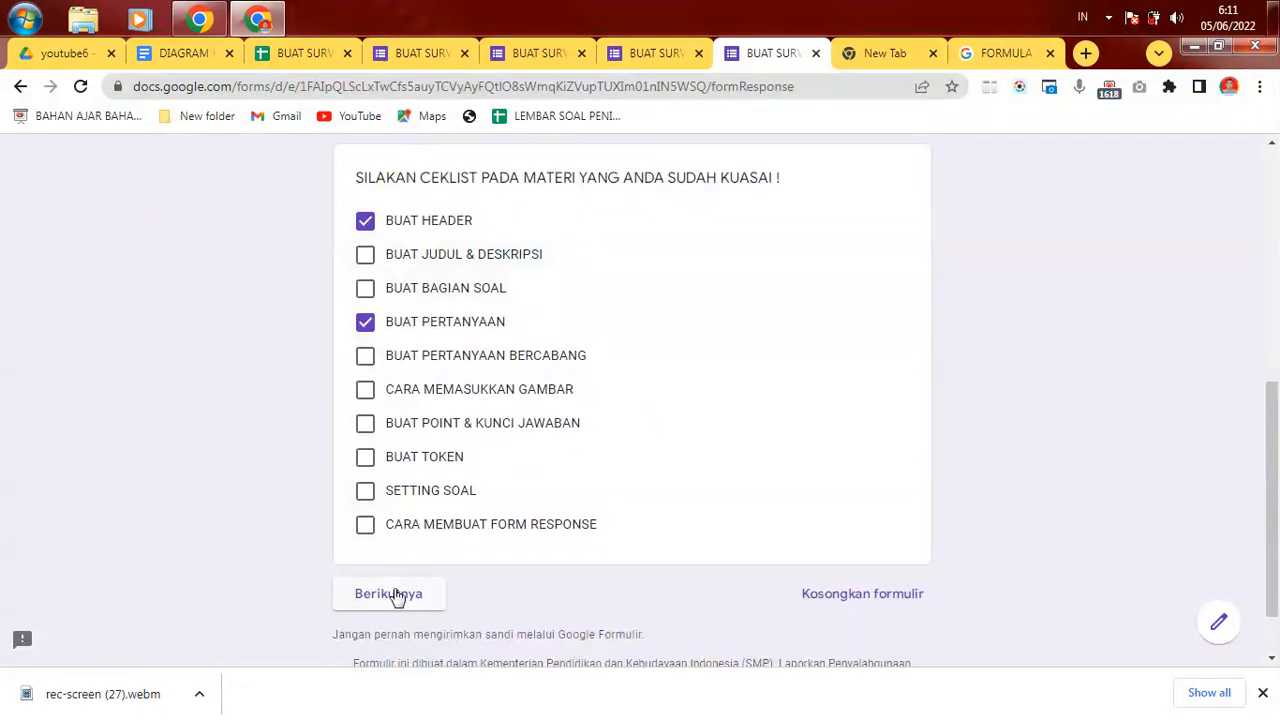
{"action": "left_click", "coordinate": [298, 50]}
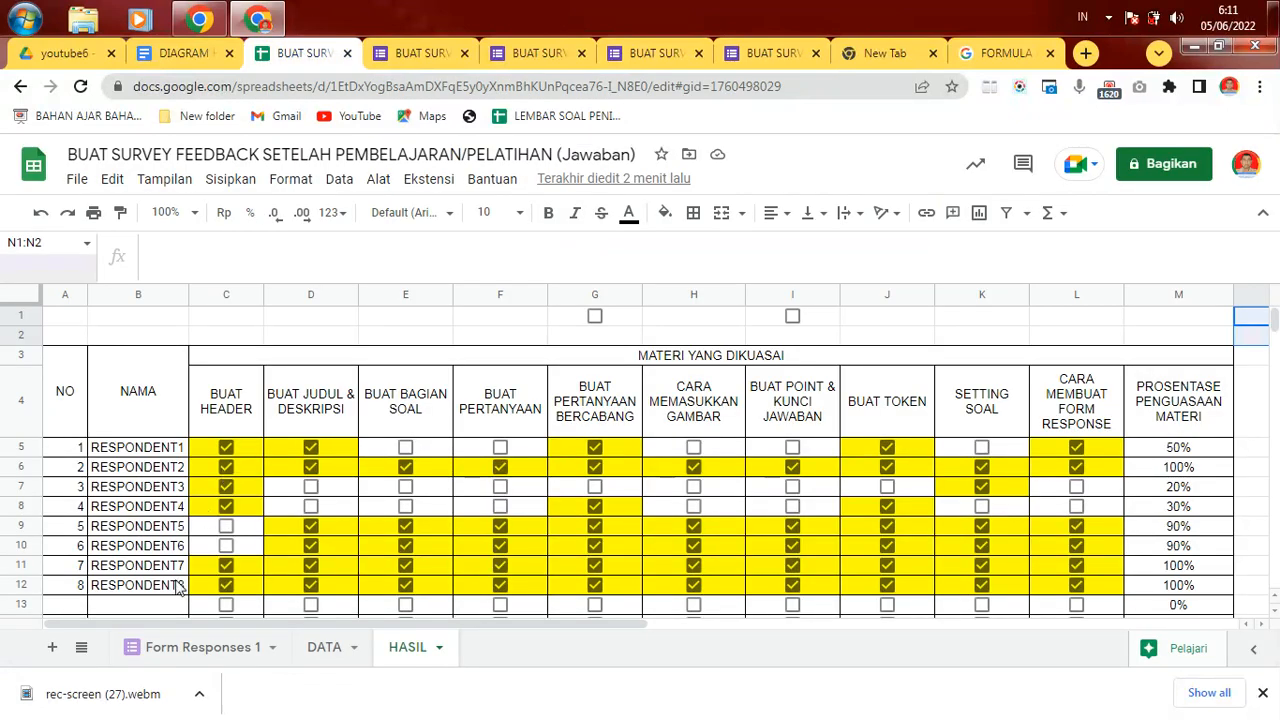
{"action": "left_click", "coordinate": [762, 54]}
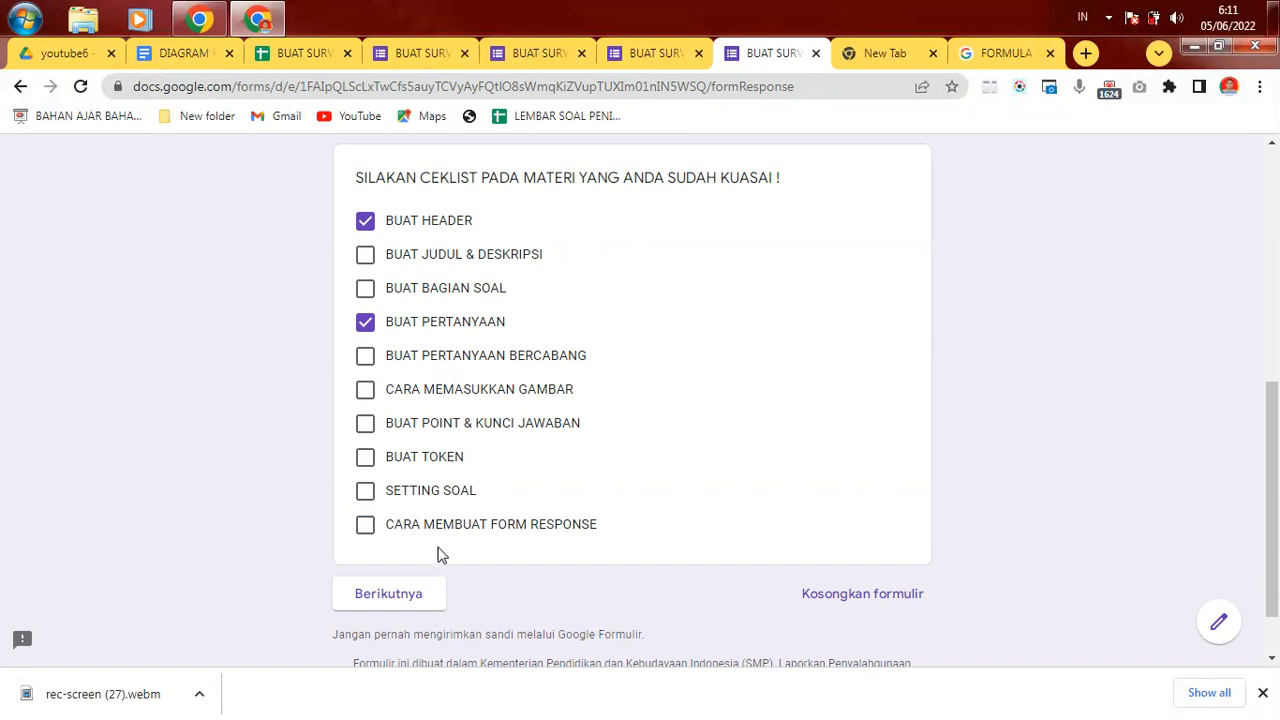
{"action": "left_click", "coordinate": [405, 602]}
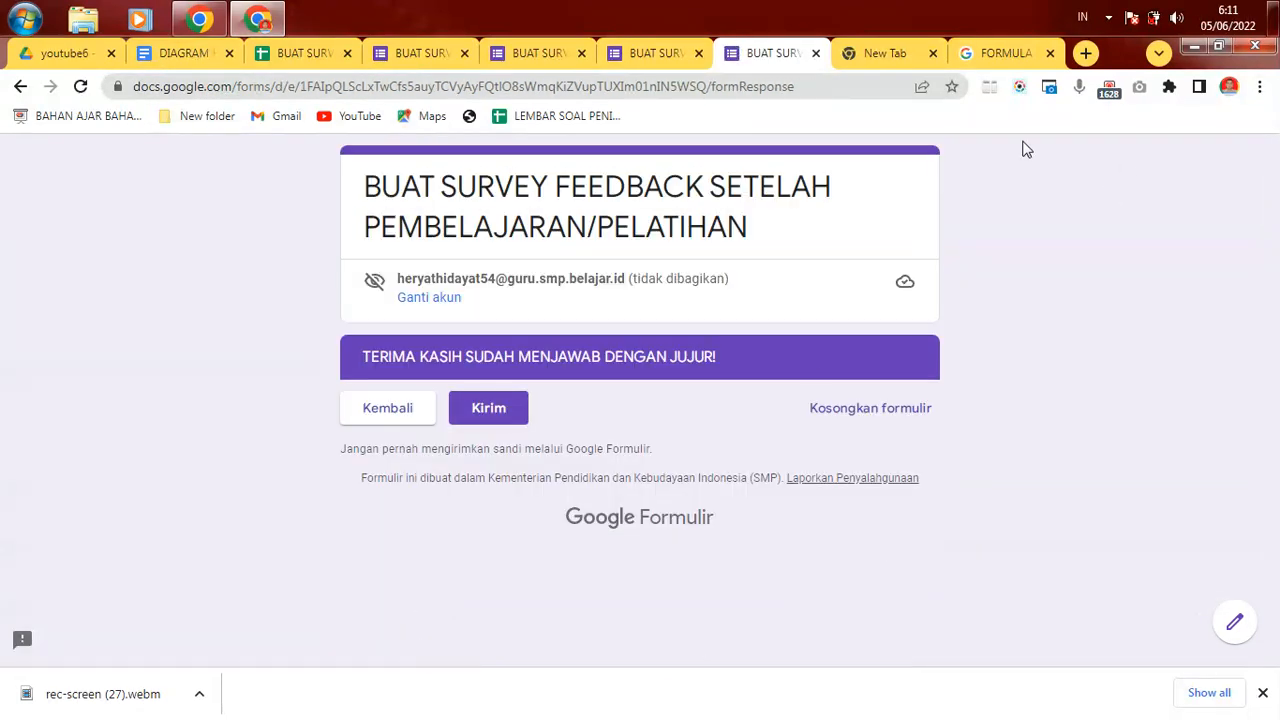
Copy the checklist question's chart from the form's response summary and select the linked chart in the DIAGRAM HASIL PELATIHAN document.
{"action": "left_click", "coordinate": [637, 52]}
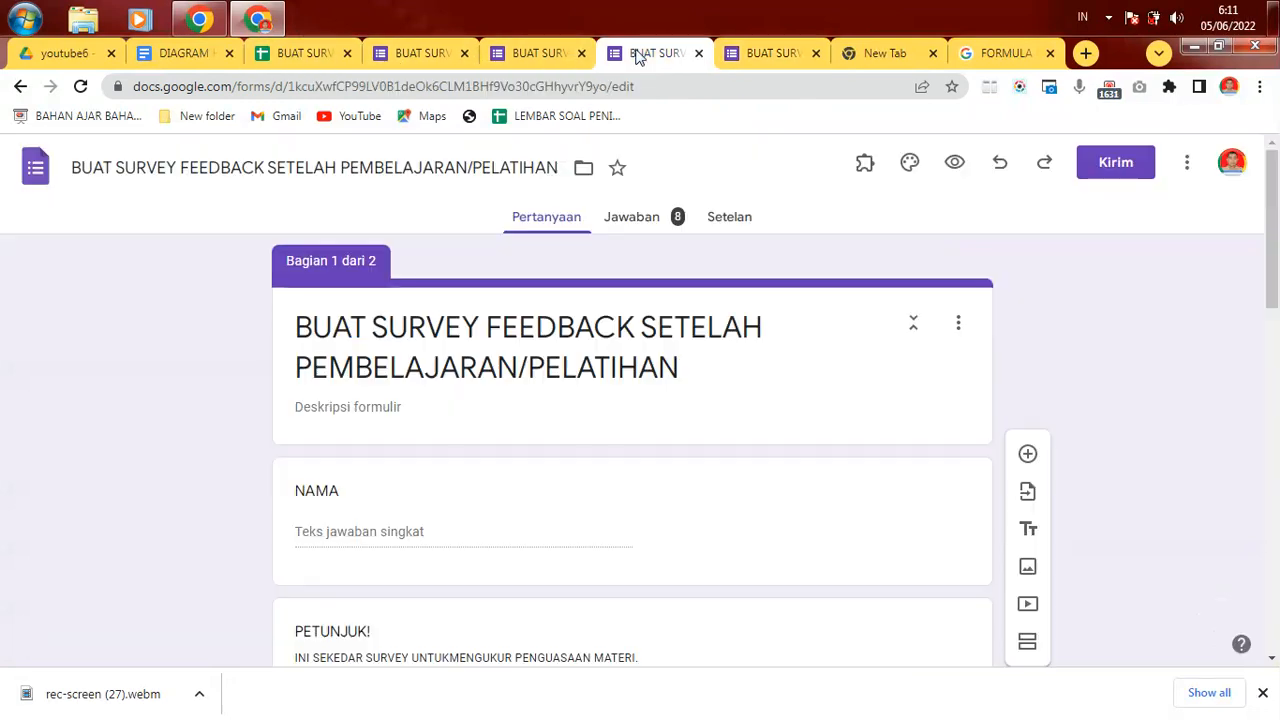
{"action": "left_click", "coordinate": [638, 228]}
{"action": "scroll", "coordinate": [1275, 205], "scroll_direction": "down", "scroll_amount": 7}
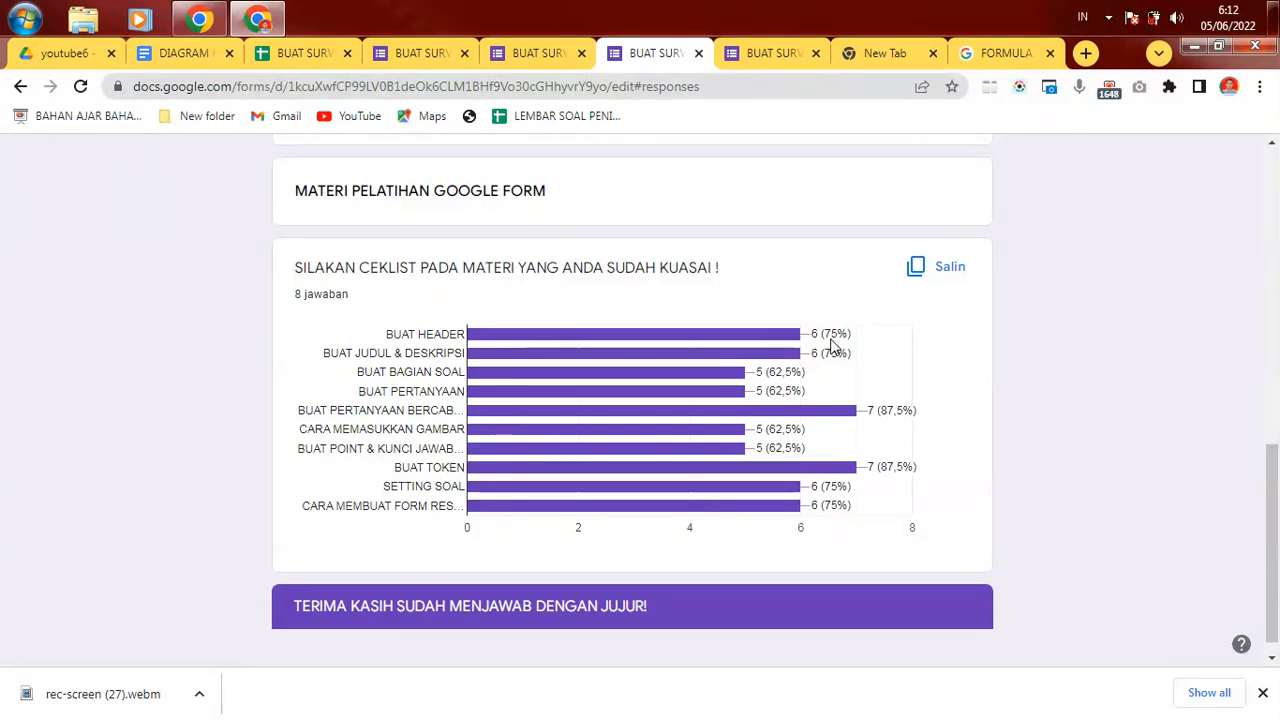
{"action": "mouse_move", "coordinate": [783, 334]}
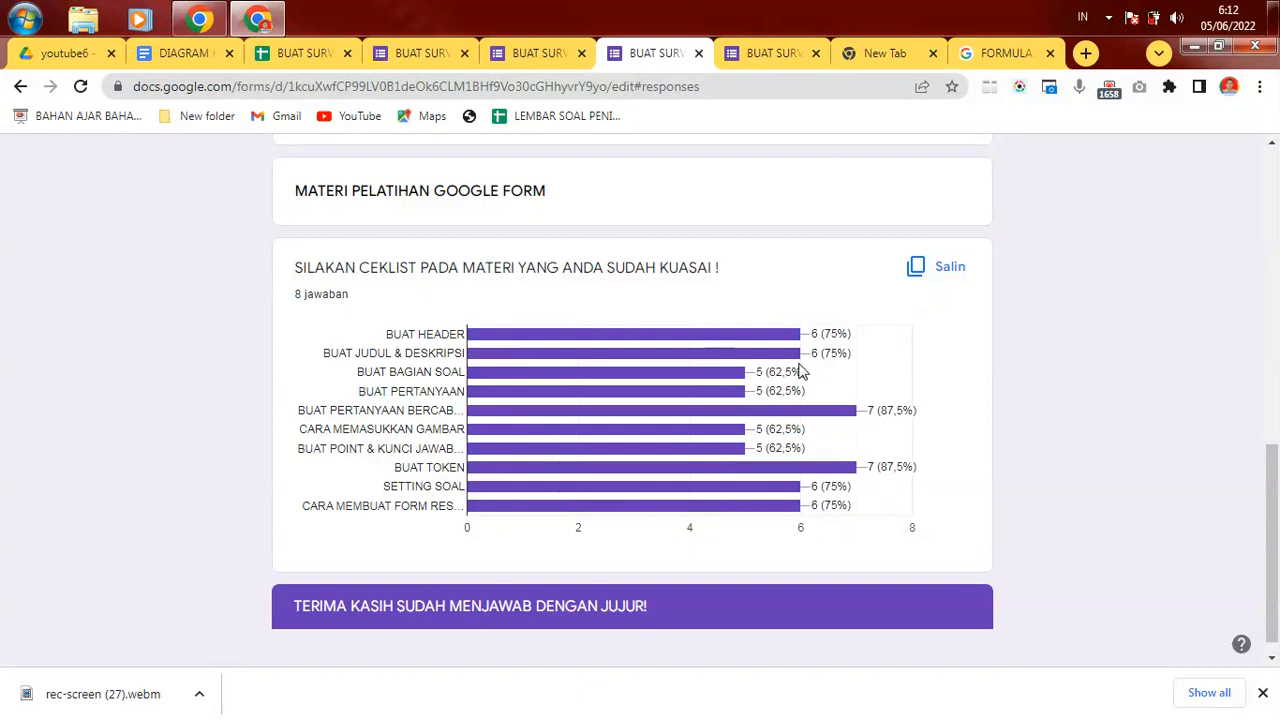
{"action": "left_click", "coordinate": [918, 268]}
{"action": "left_click", "coordinate": [193, 55]}
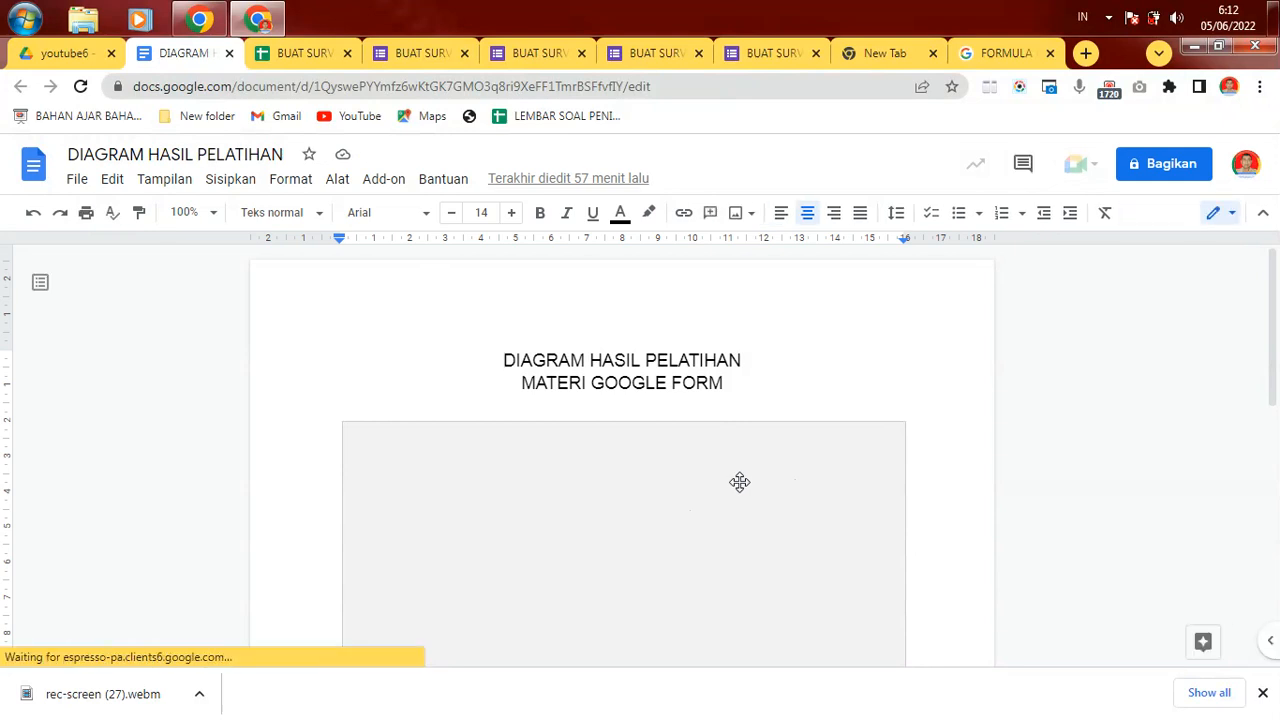
{"action": "left_click", "coordinate": [739, 482]}
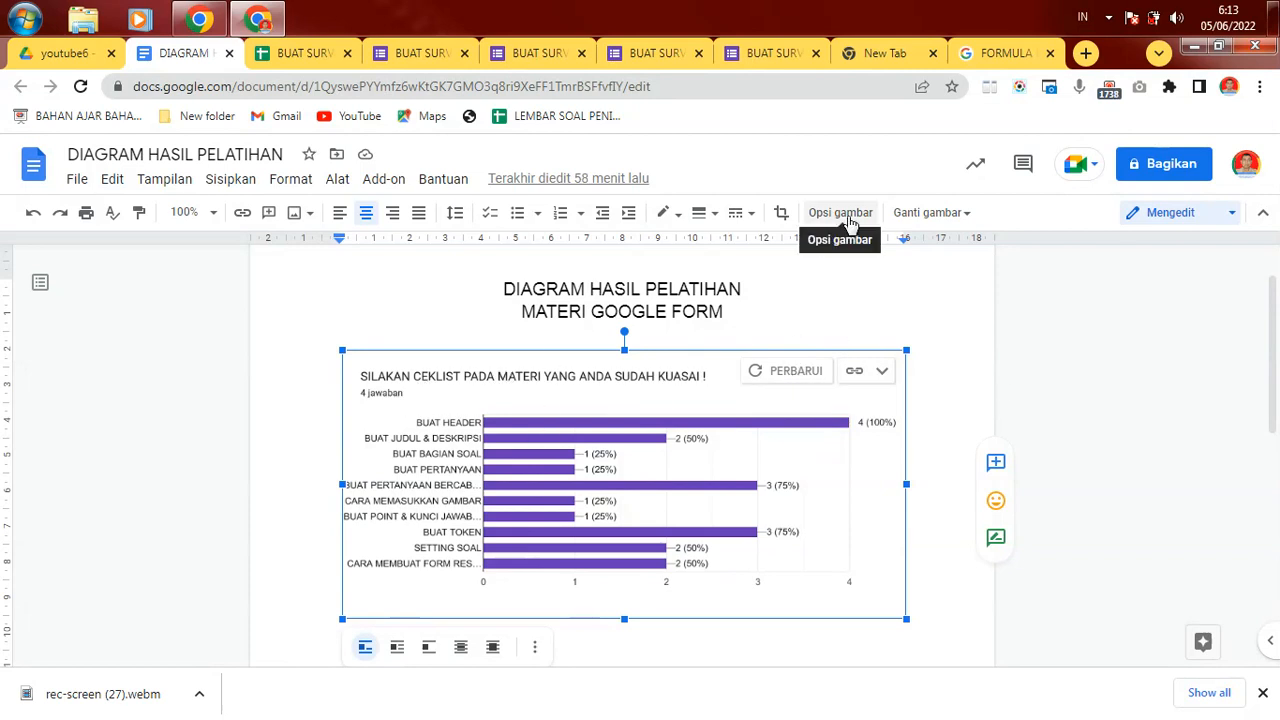
Check the existing rows in the Form Responses 1 sheet and submit the pending RESPONDENT9 survey response.
{"action": "left_click", "coordinate": [775, 53]}
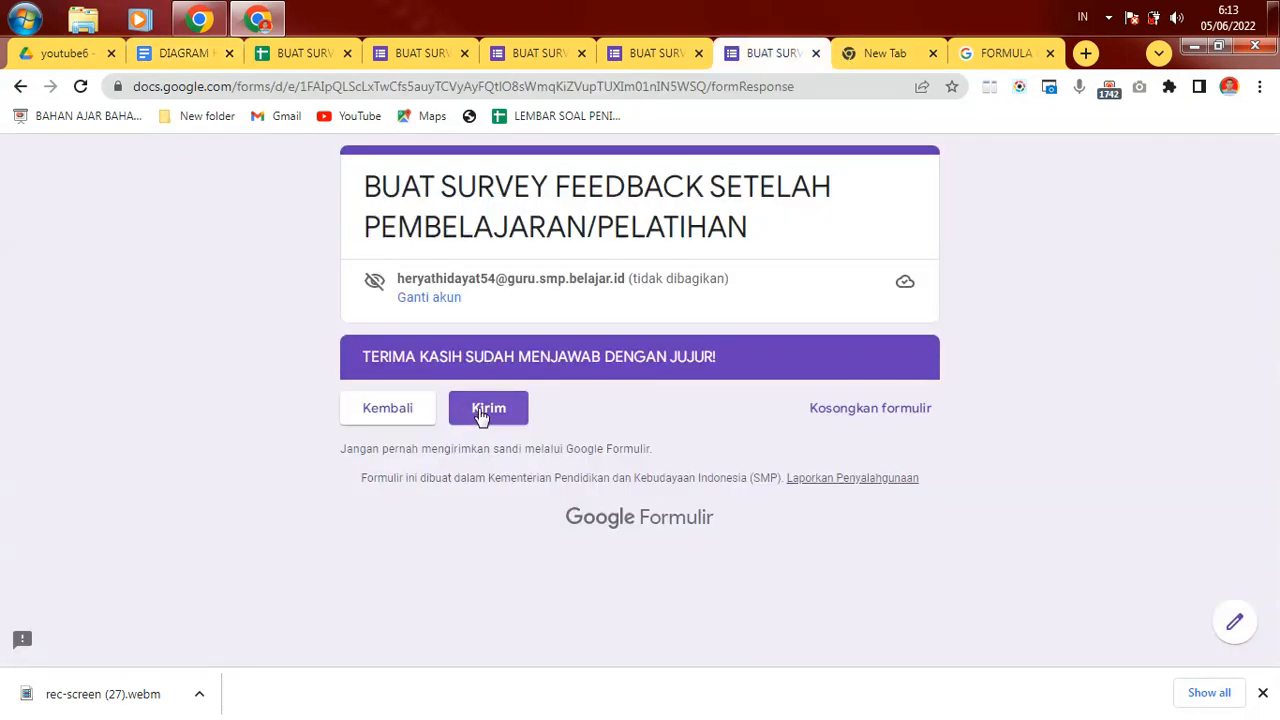
{"action": "left_click", "coordinate": [300, 50]}
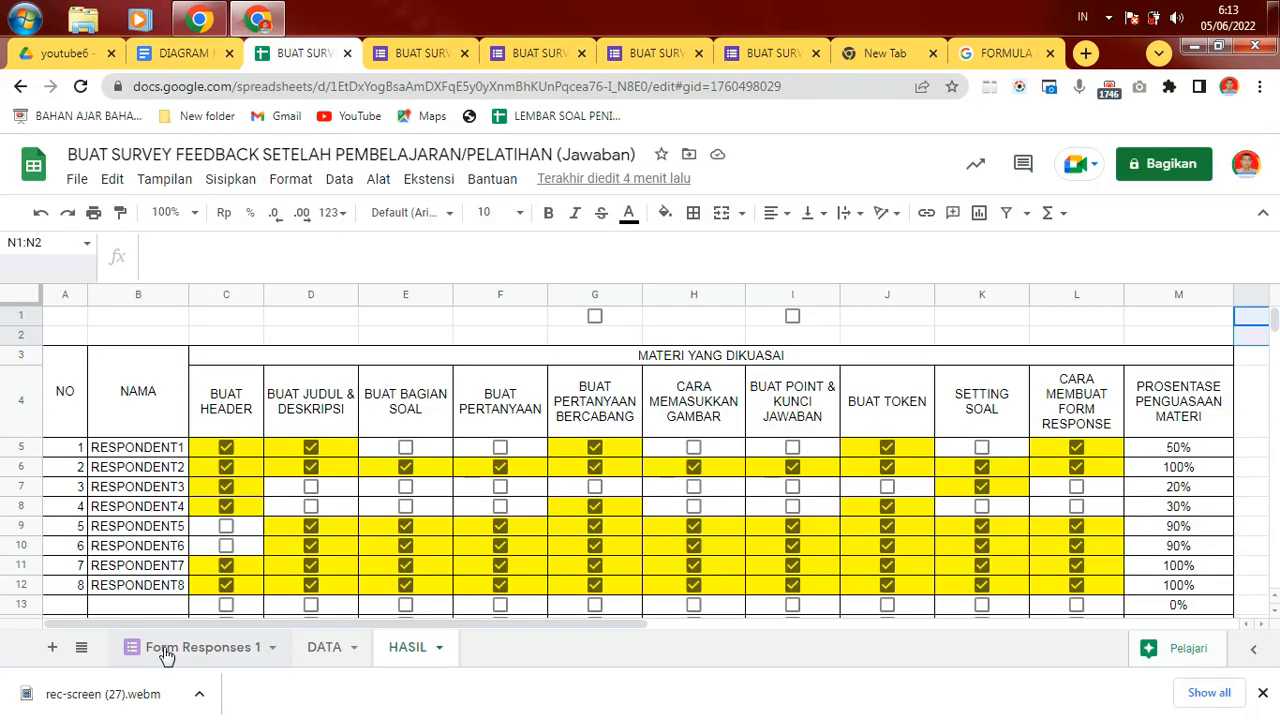
{"action": "left_click", "coordinate": [164, 652]}
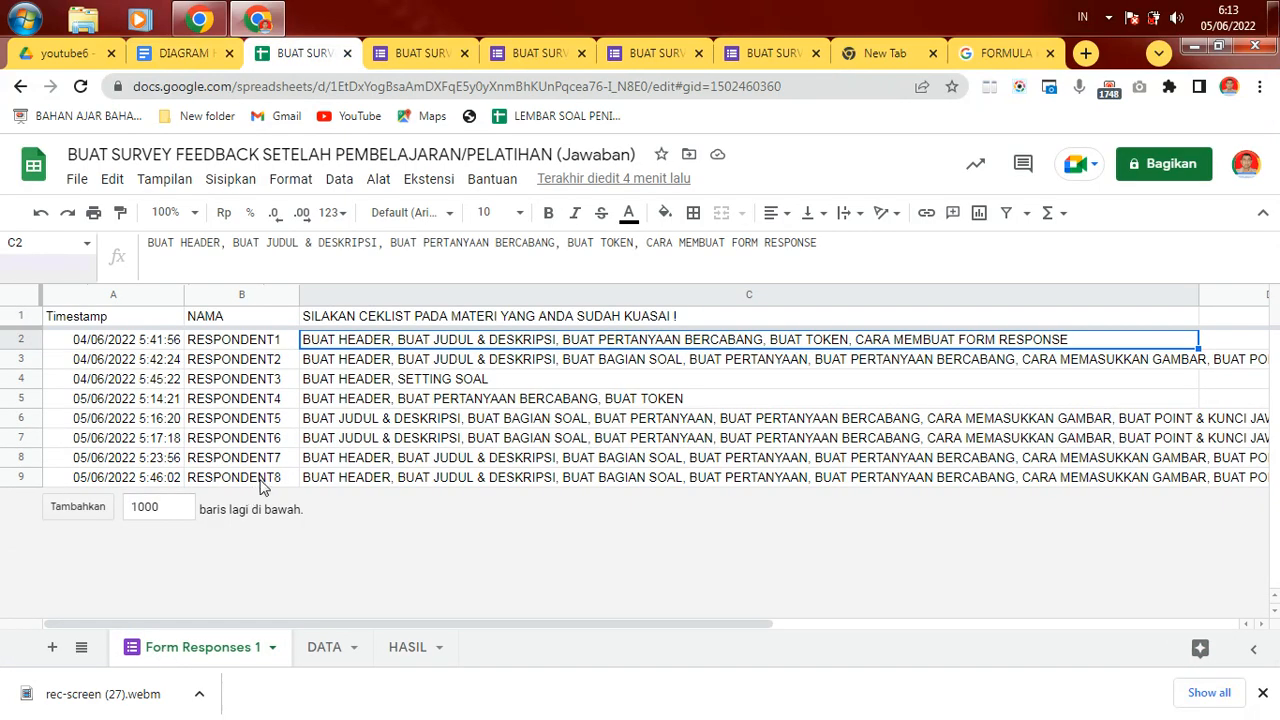
{"action": "left_click", "coordinate": [786, 54]}
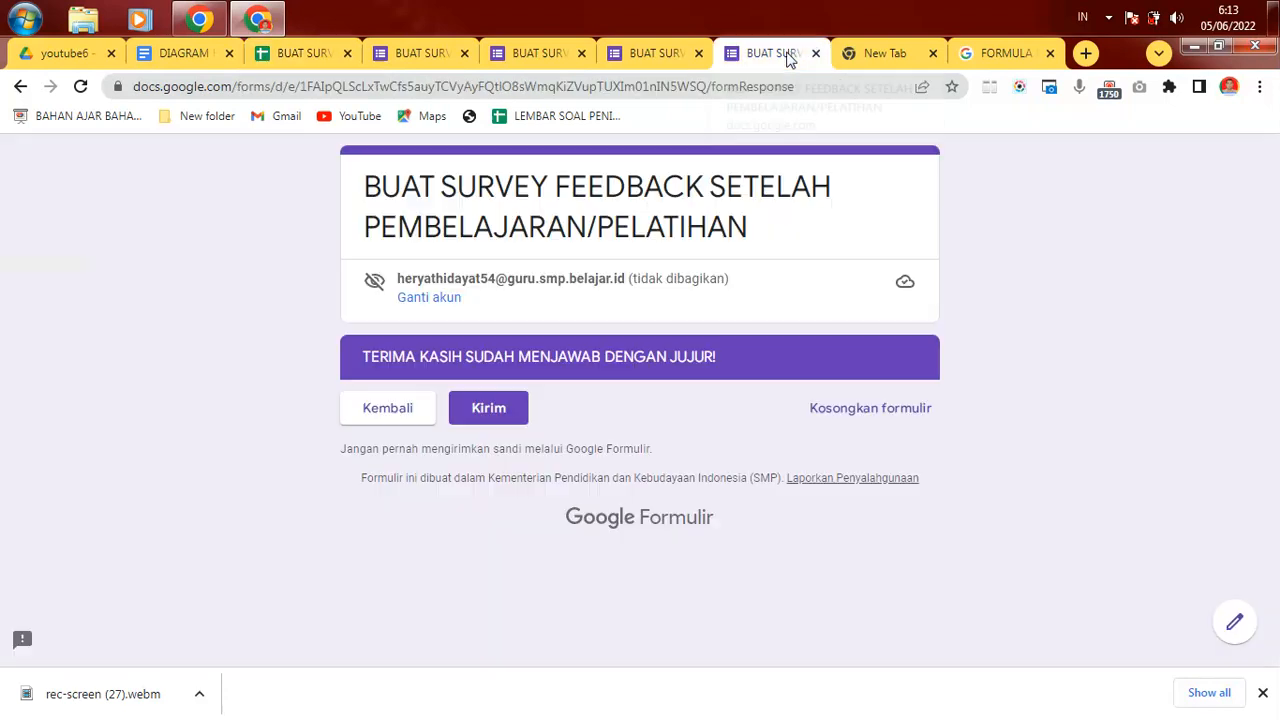
{"action": "left_click", "coordinate": [511, 410]}
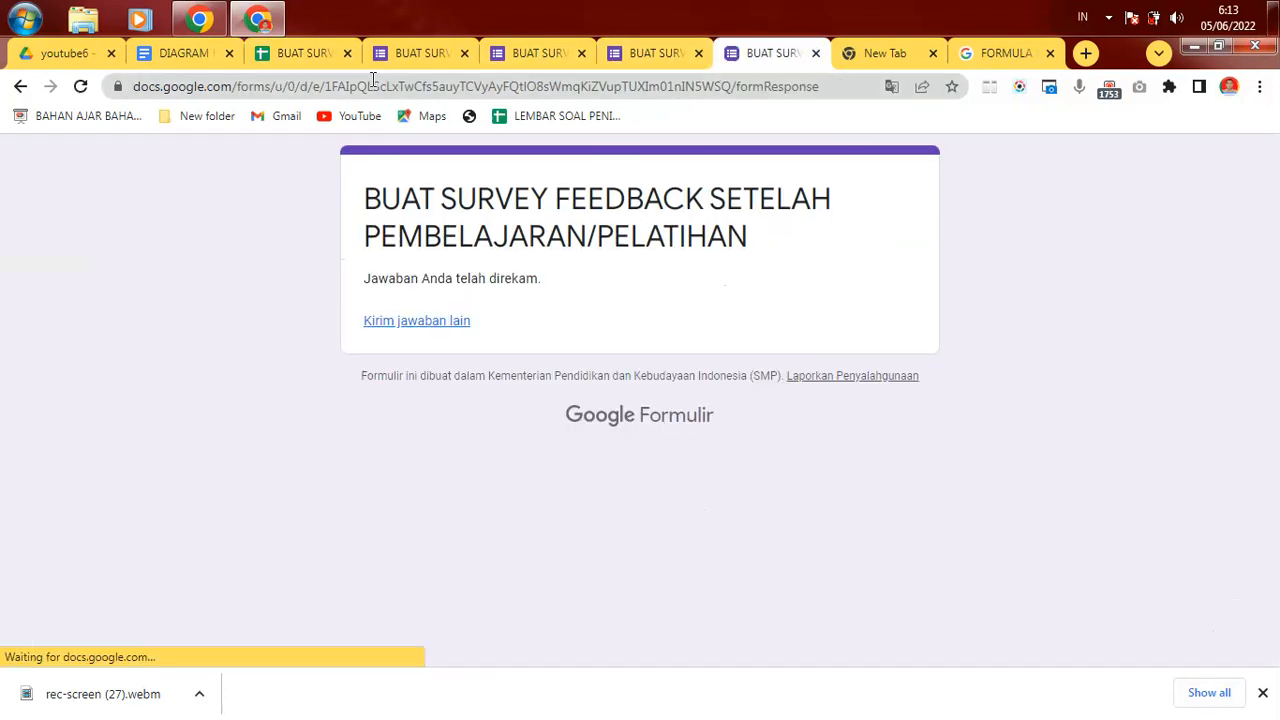
Review RESPONDENT9's answers in Form Responses 1 and the matching checkboxes, JUMLAH and PROSENTASE rows in HASIL.
{"action": "left_click", "coordinate": [300, 55]}
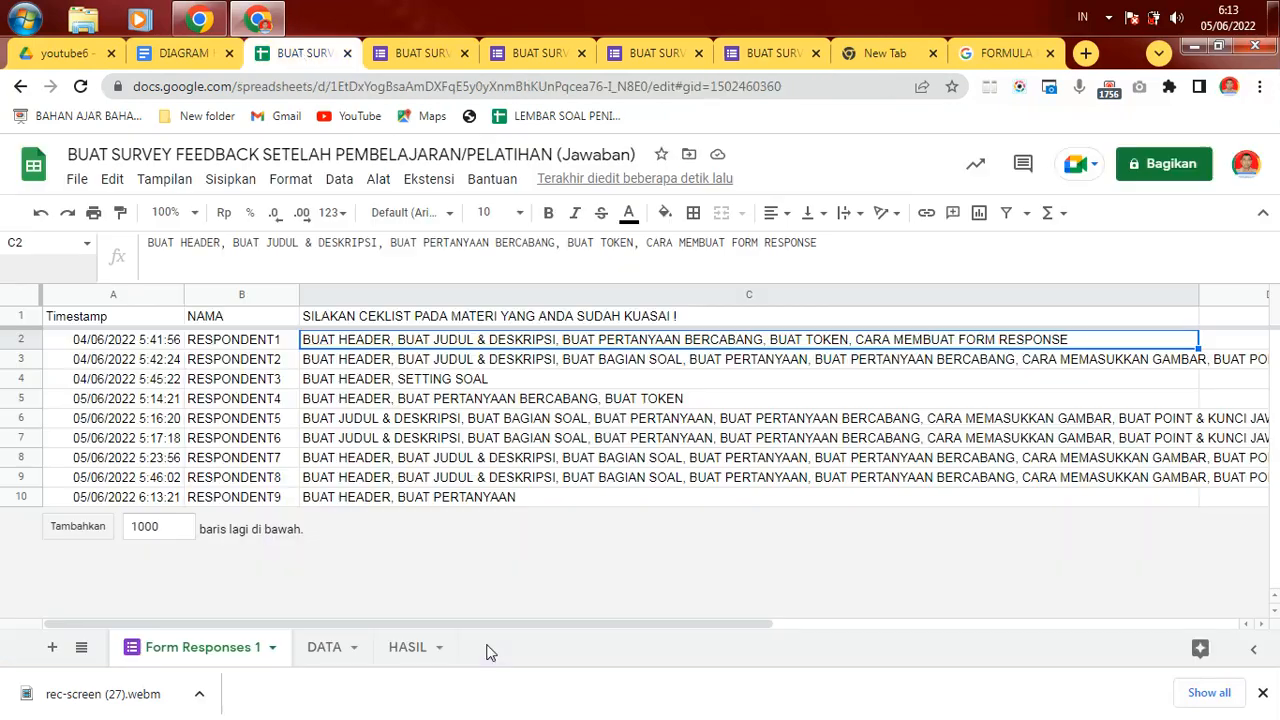
{"action": "left_click", "coordinate": [364, 500]}
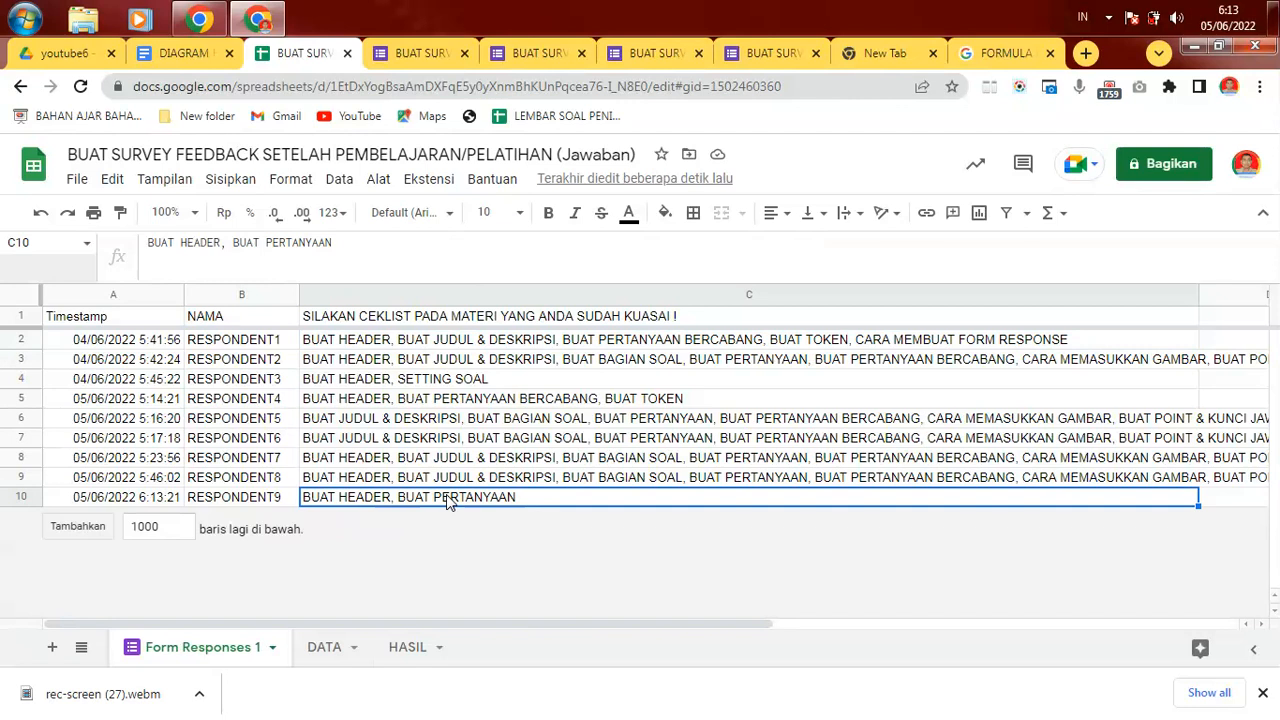
{"action": "left_click", "coordinate": [399, 652]}
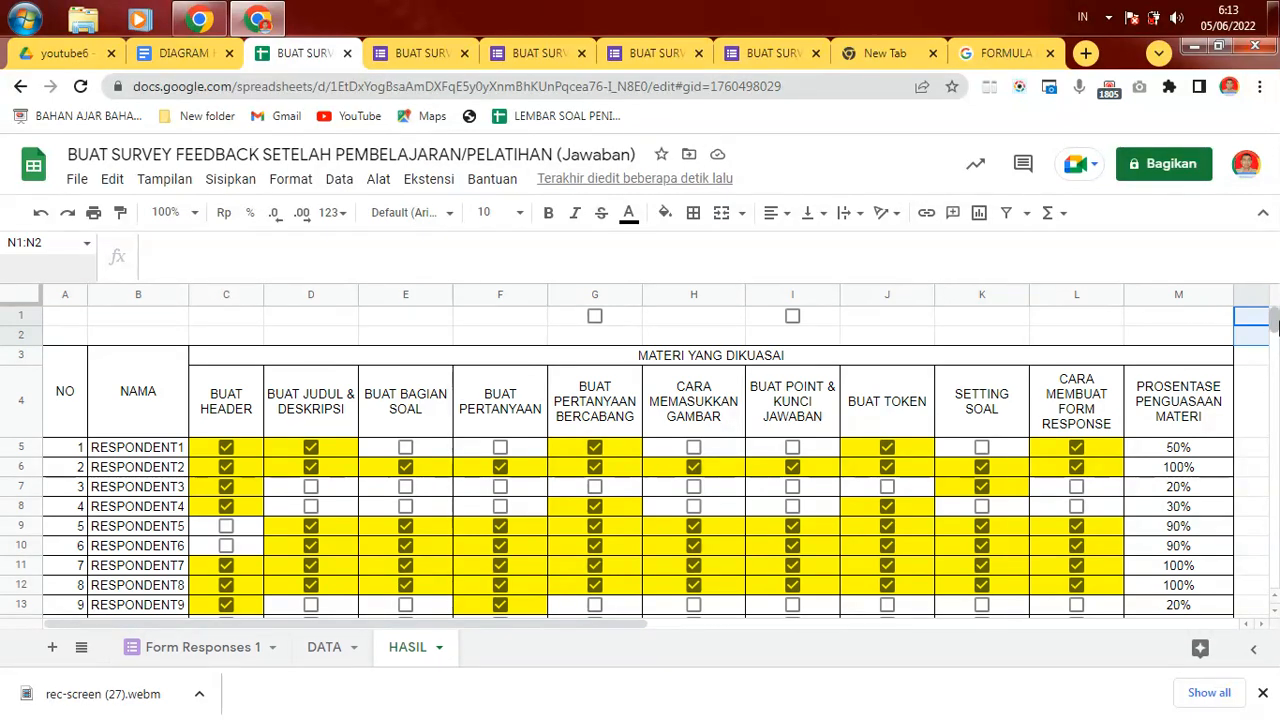
{"action": "scroll", "coordinate": [1273, 320], "scroll_direction": "down", "scroll_amount": 2}
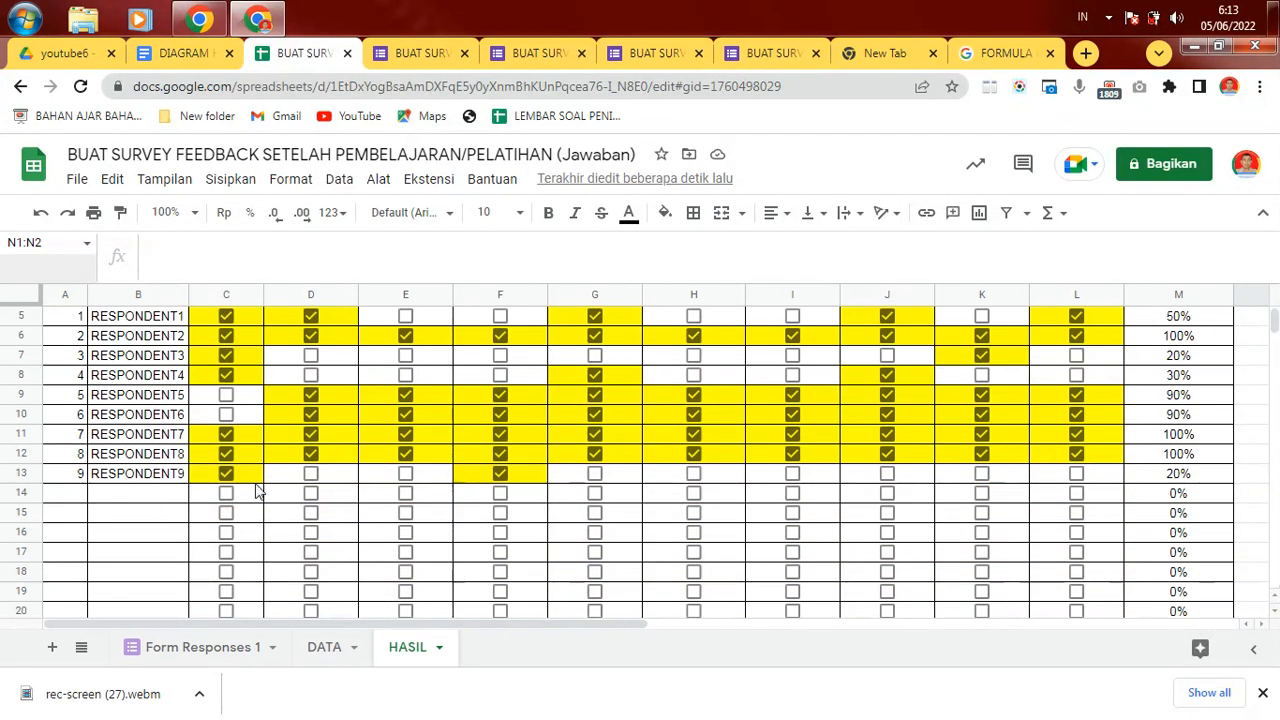
{"action": "scroll", "coordinate": [1273, 343], "scroll_direction": "down", "scroll_amount": 5}
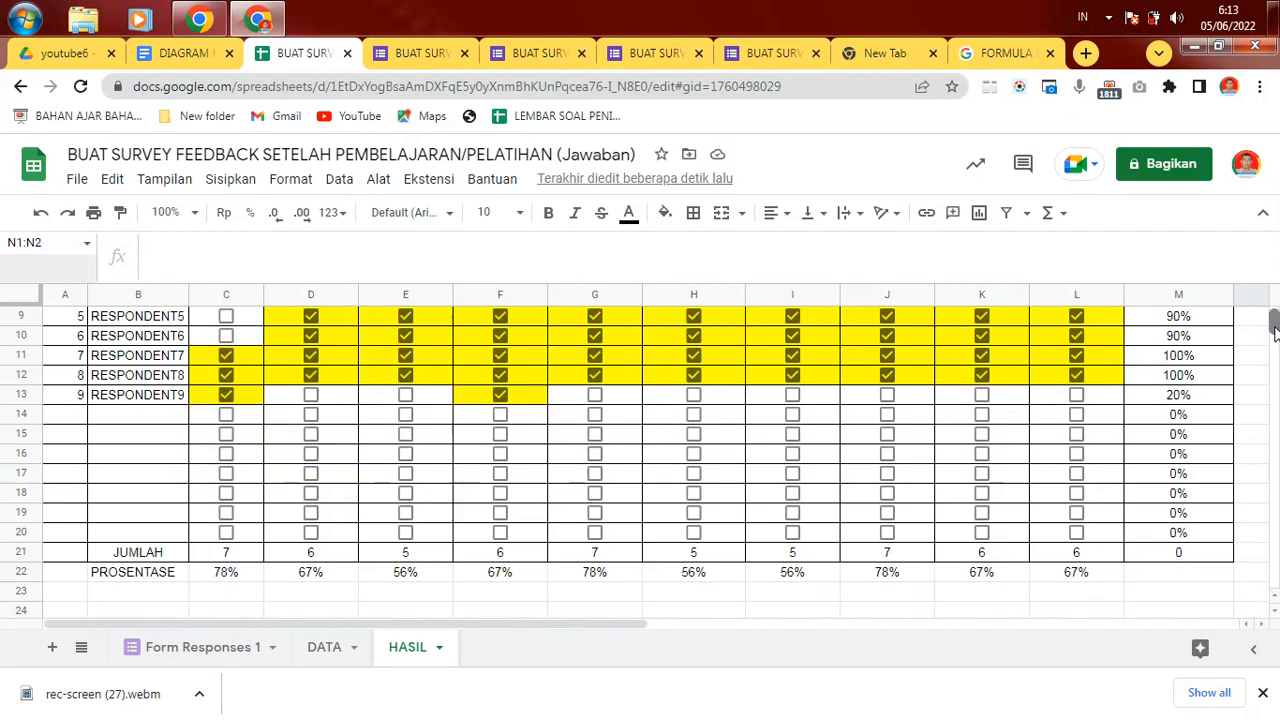
{"action": "scroll", "coordinate": [1273, 330], "scroll_direction": "up", "scroll_amount": 5}
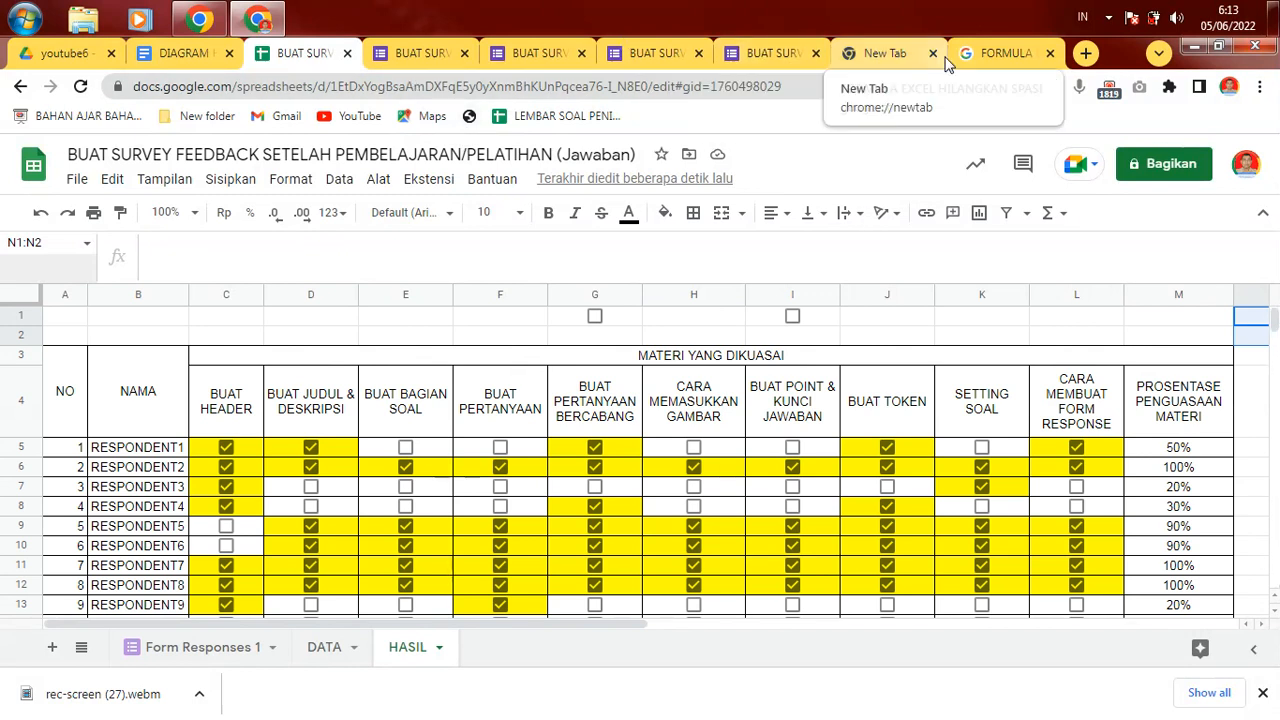
Start another survey response and enter RESPONDENT10 as NAMA.
{"action": "left_click", "coordinate": [784, 58]}
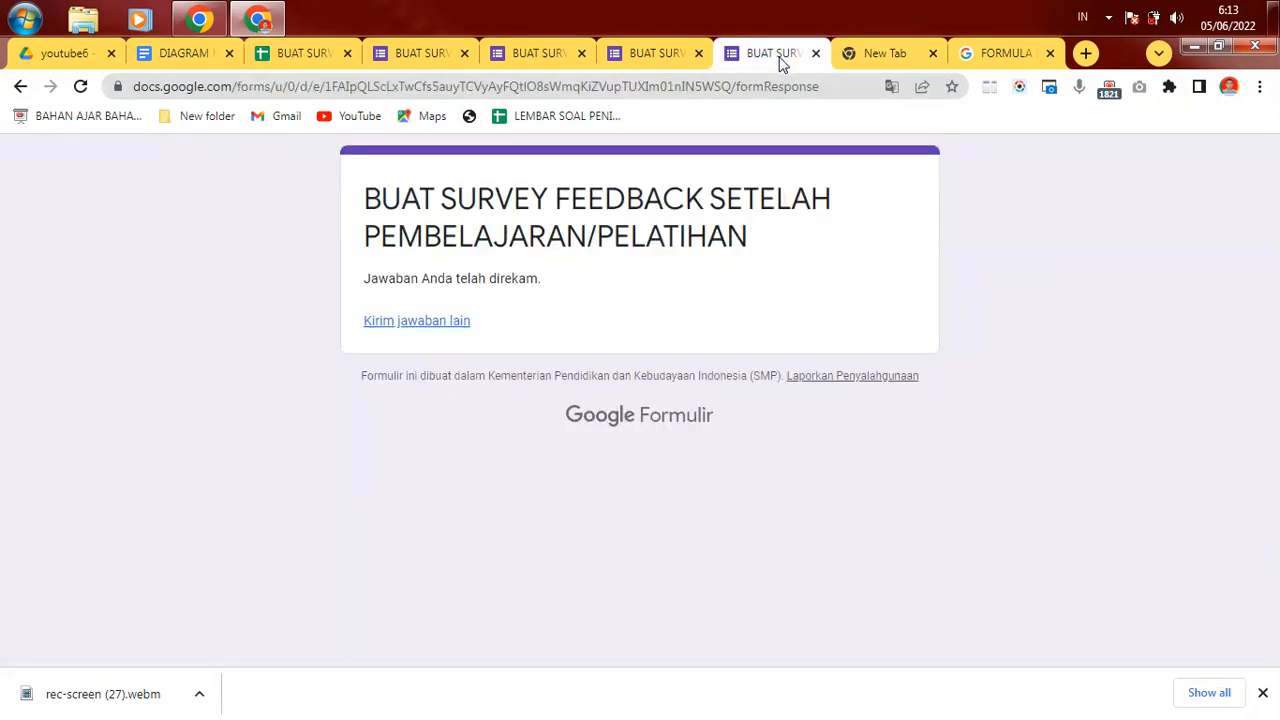
{"action": "left_click", "coordinate": [425, 330]}
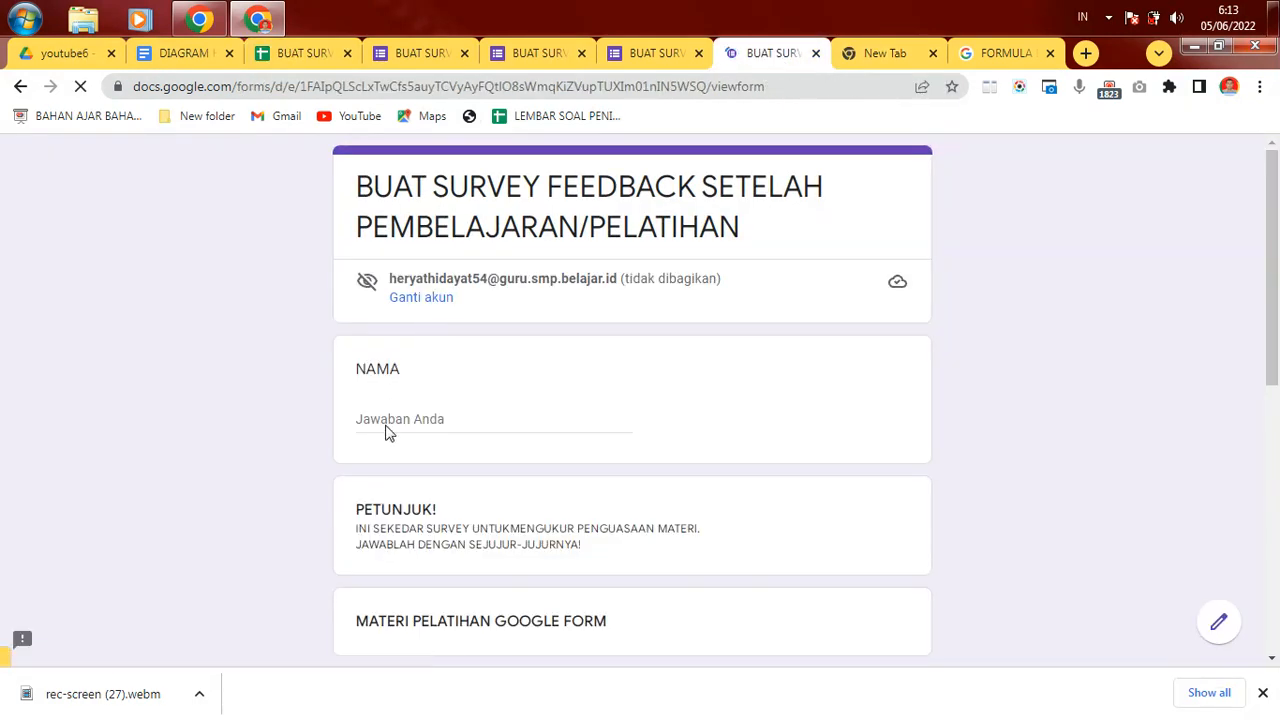
{"action": "left_click", "coordinate": [406, 410]}
{"action": "type", "text": "RESPONDENT10"}
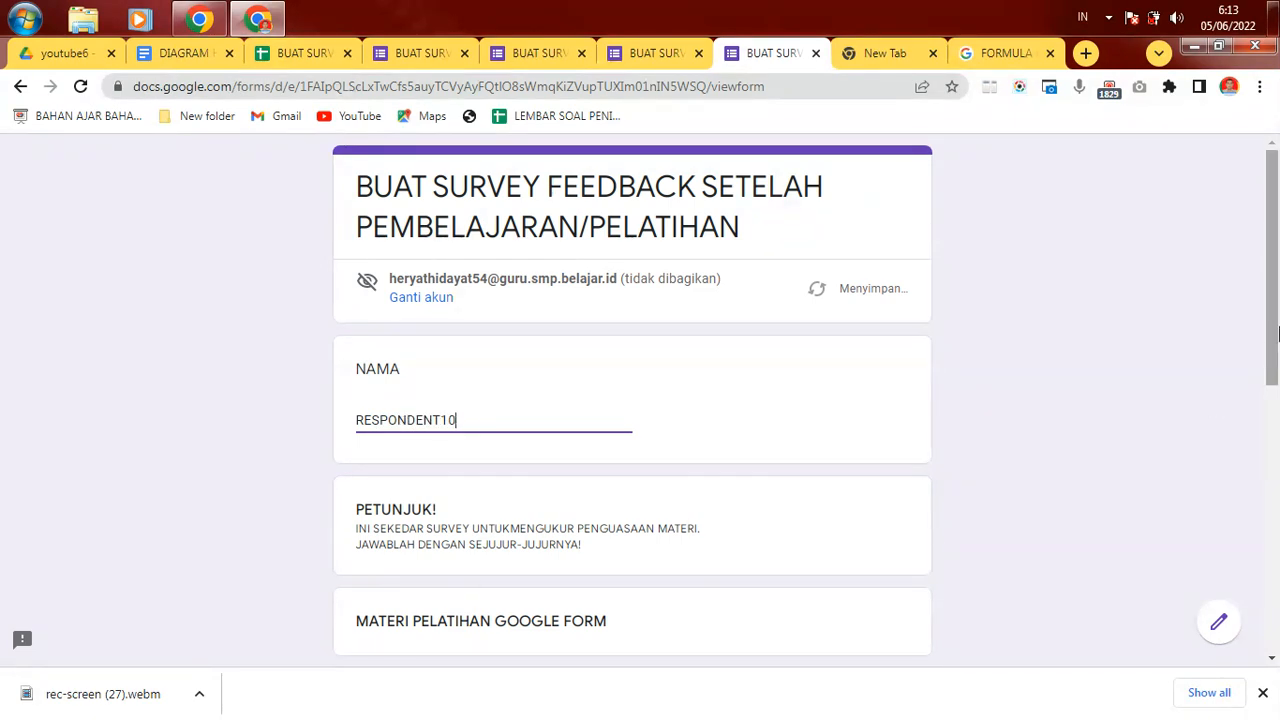
Tick all ten training topics from BUAT HEADER to CARA MEMBUAT FORM RESPONSE and submit the survey response.
{"action": "left_click_drag", "start_coordinate": [1270, 335], "coordinate": [1258, 563]}
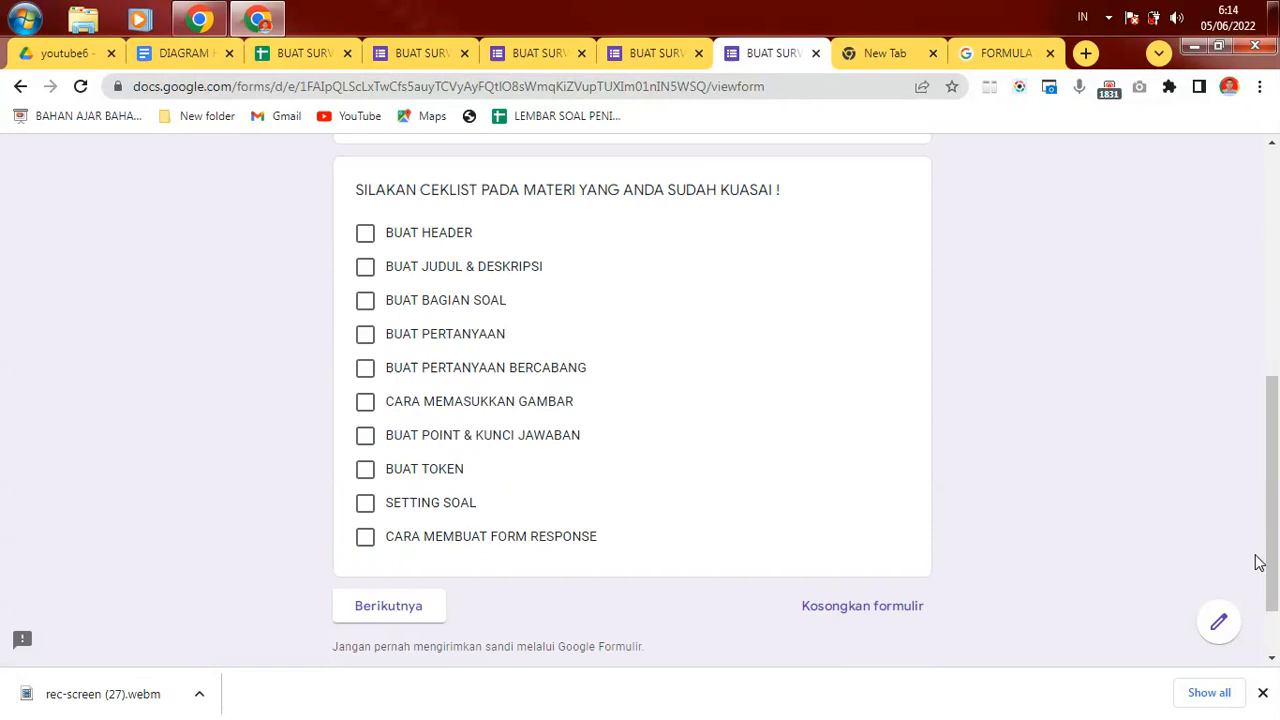
{"action": "left_click", "coordinate": [365, 236]}
{"action": "left_click", "coordinate": [366, 268]}
{"action": "left_click", "coordinate": [366, 304]}
{"action": "left_click", "coordinate": [366, 336]}
{"action": "left_click", "coordinate": [366, 370]}
{"action": "left_click", "coordinate": [365, 404]}
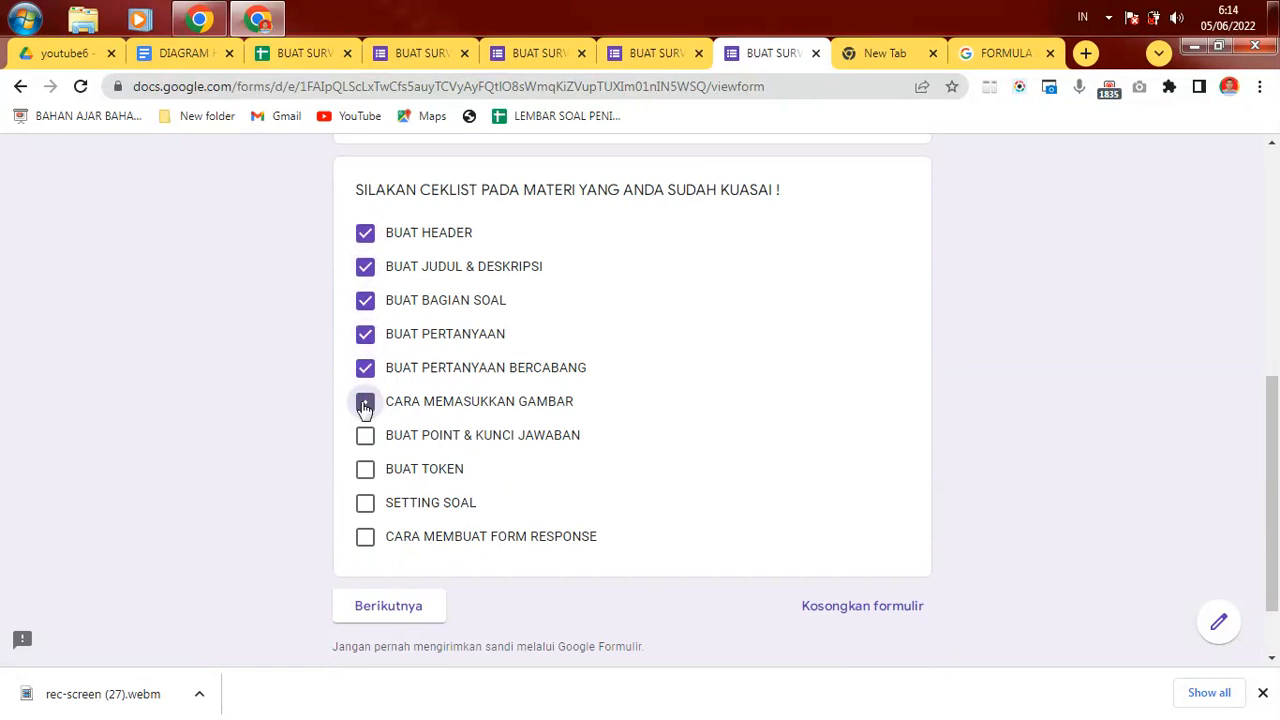
{"action": "left_click", "coordinate": [365, 438]}
{"action": "left_click", "coordinate": [365, 470]}
{"action": "left_click", "coordinate": [364, 506]}
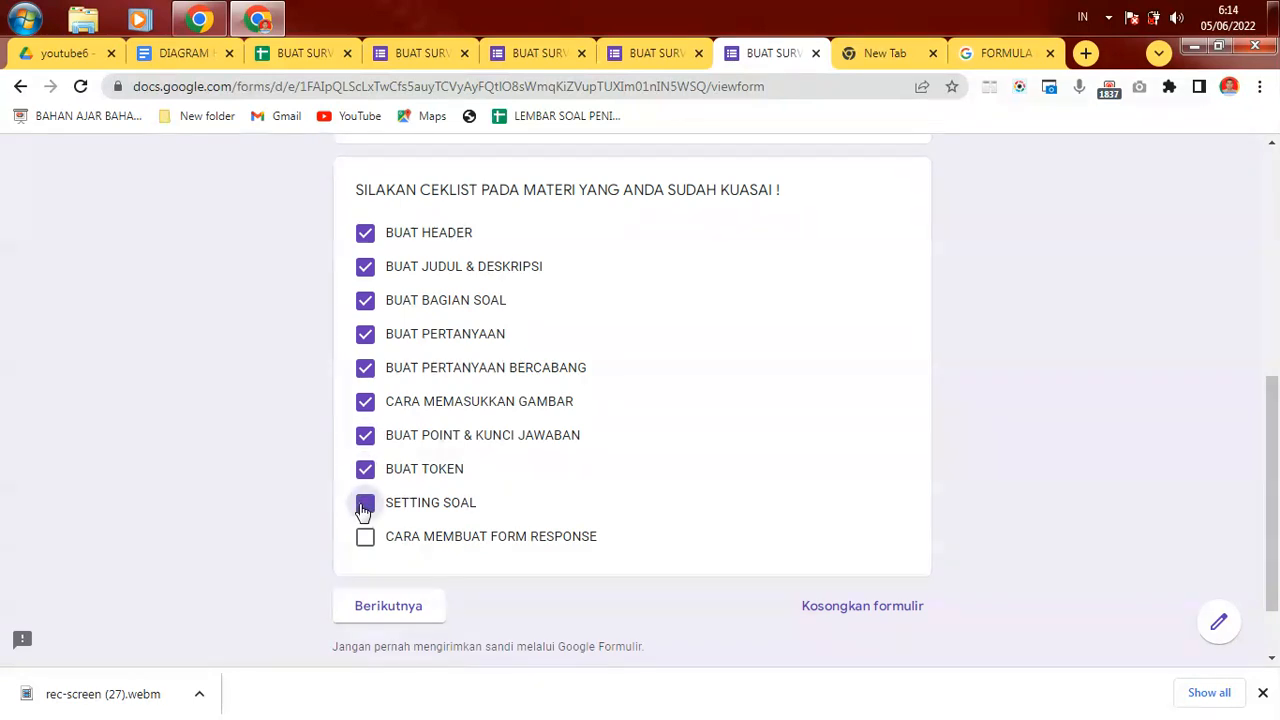
{"action": "left_click", "coordinate": [365, 537]}
{"action": "left_click", "coordinate": [377, 610]}
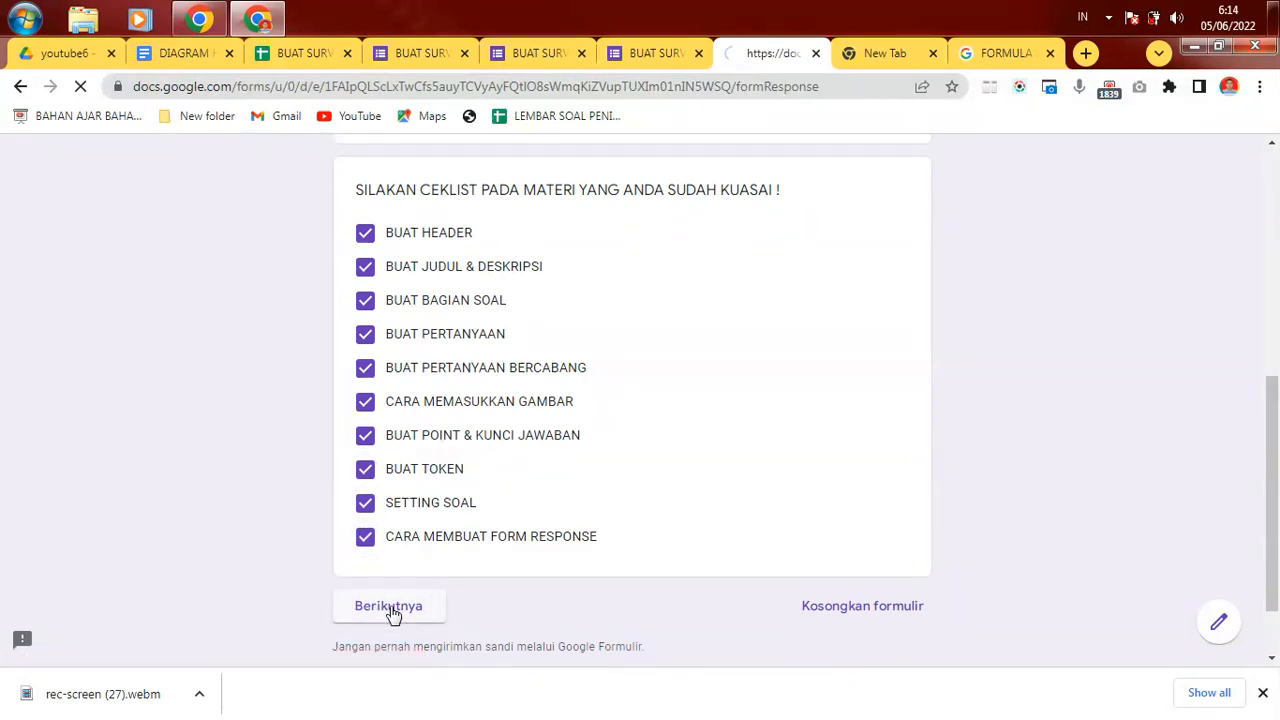
{"action": "left_click", "coordinate": [500, 410]}
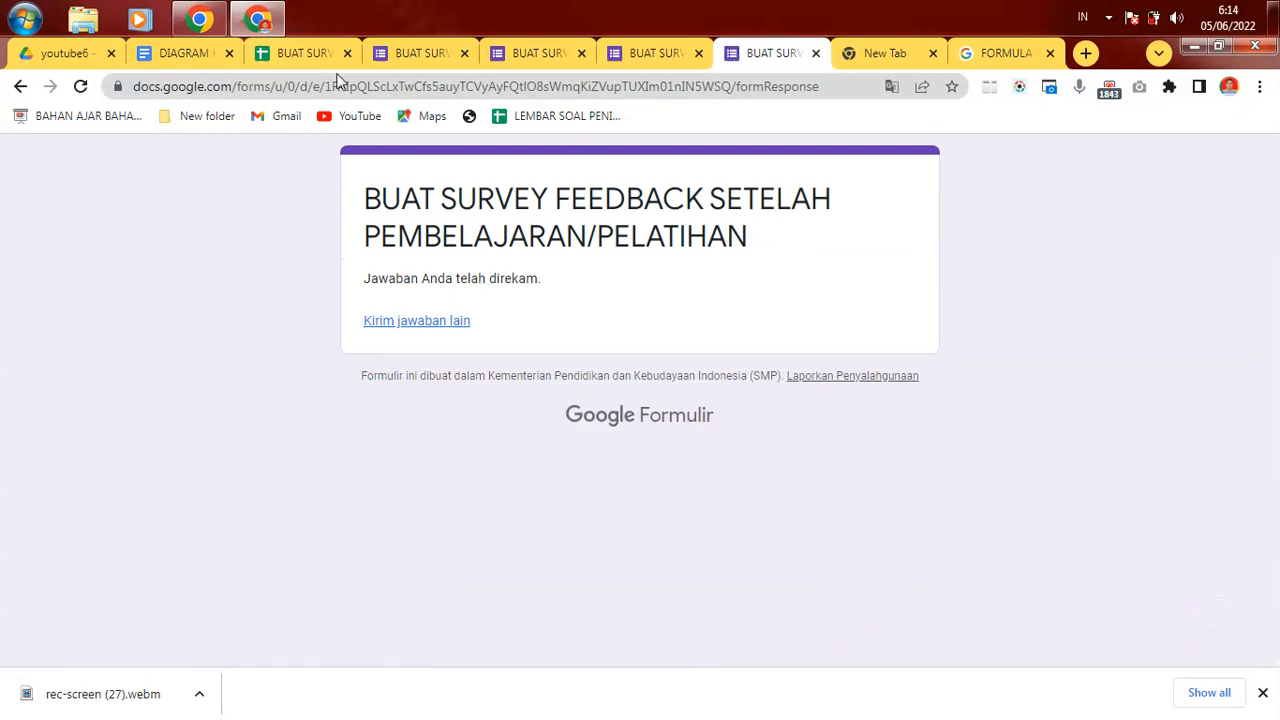
Check RESPONDENT10's answers in Form Responses 1 and the matching checkbox row and PROSENTASE PENGUASAAN MATERI formula in HASIL.
{"action": "left_click", "coordinate": [315, 54]}
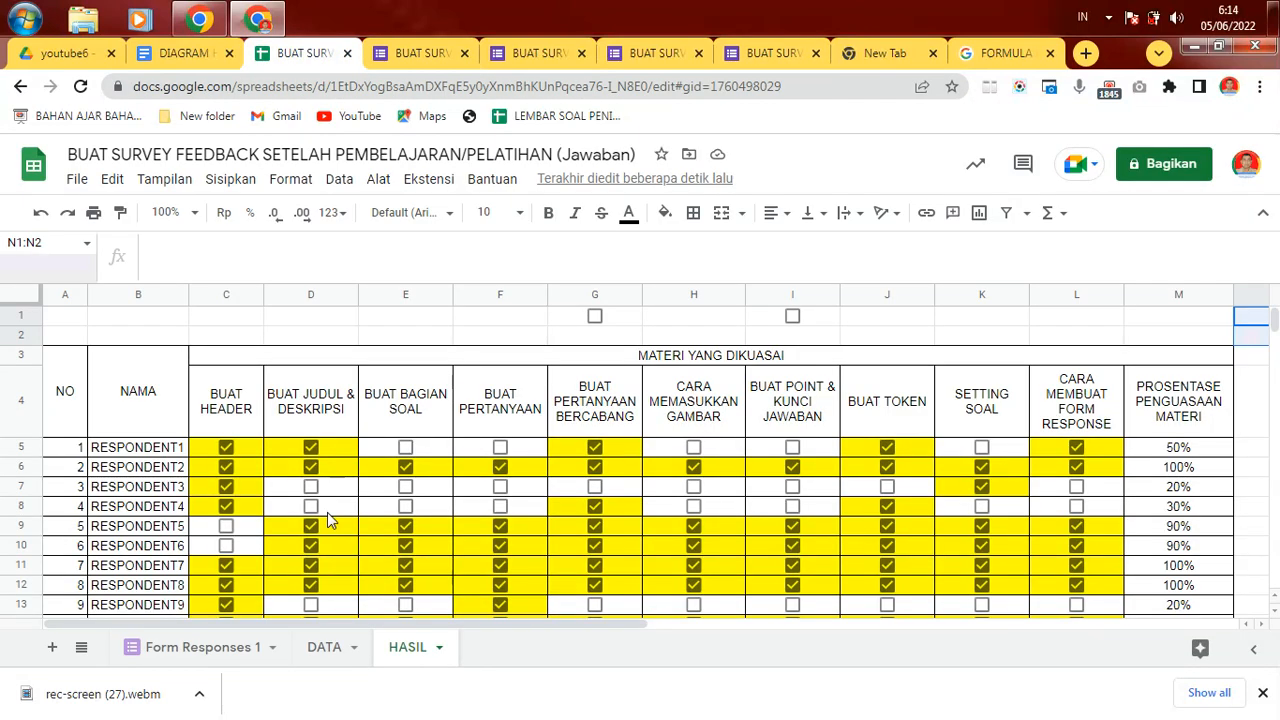
{"action": "left_click", "coordinate": [172, 660]}
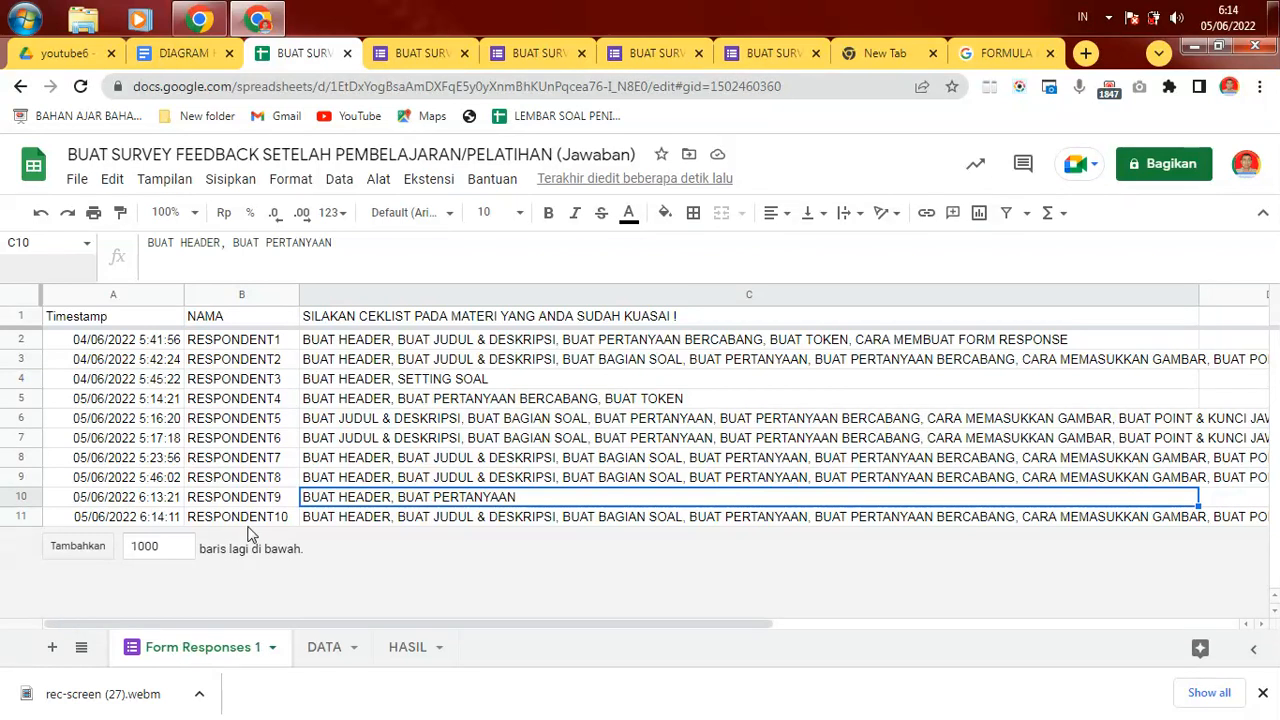
{"action": "left_click", "coordinate": [338, 517]}
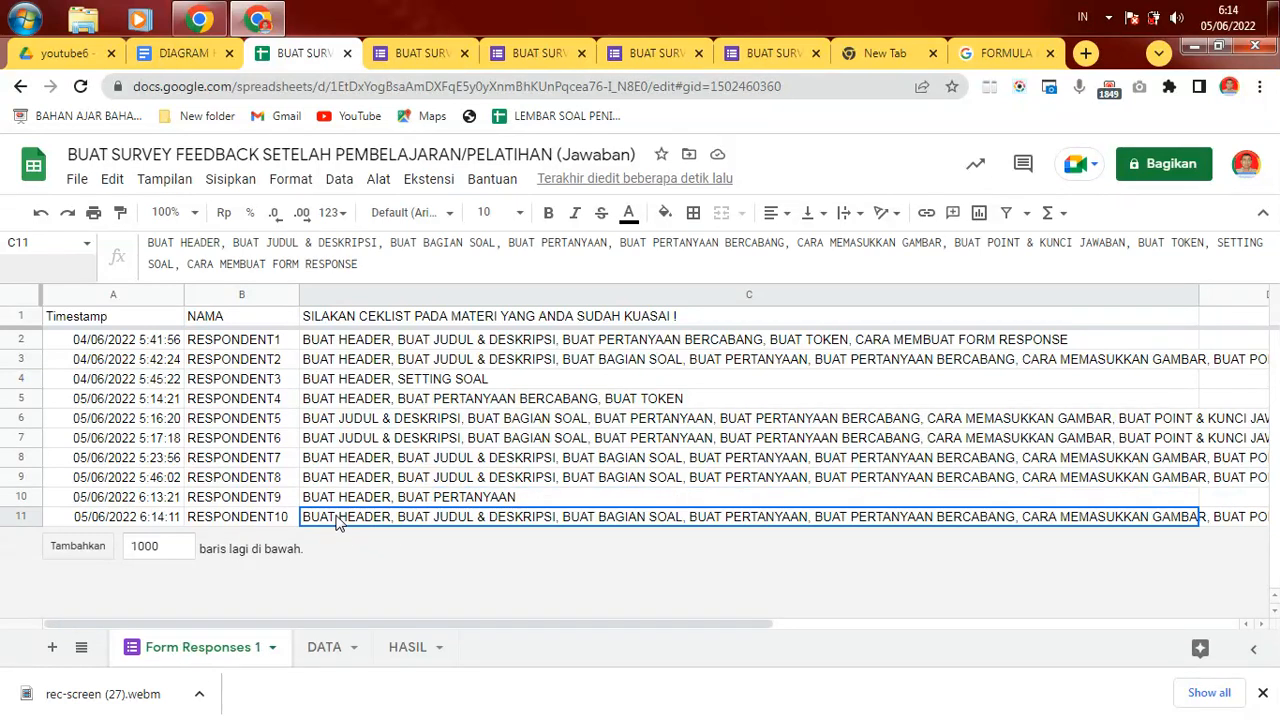
{"action": "left_click", "coordinate": [405, 646]}
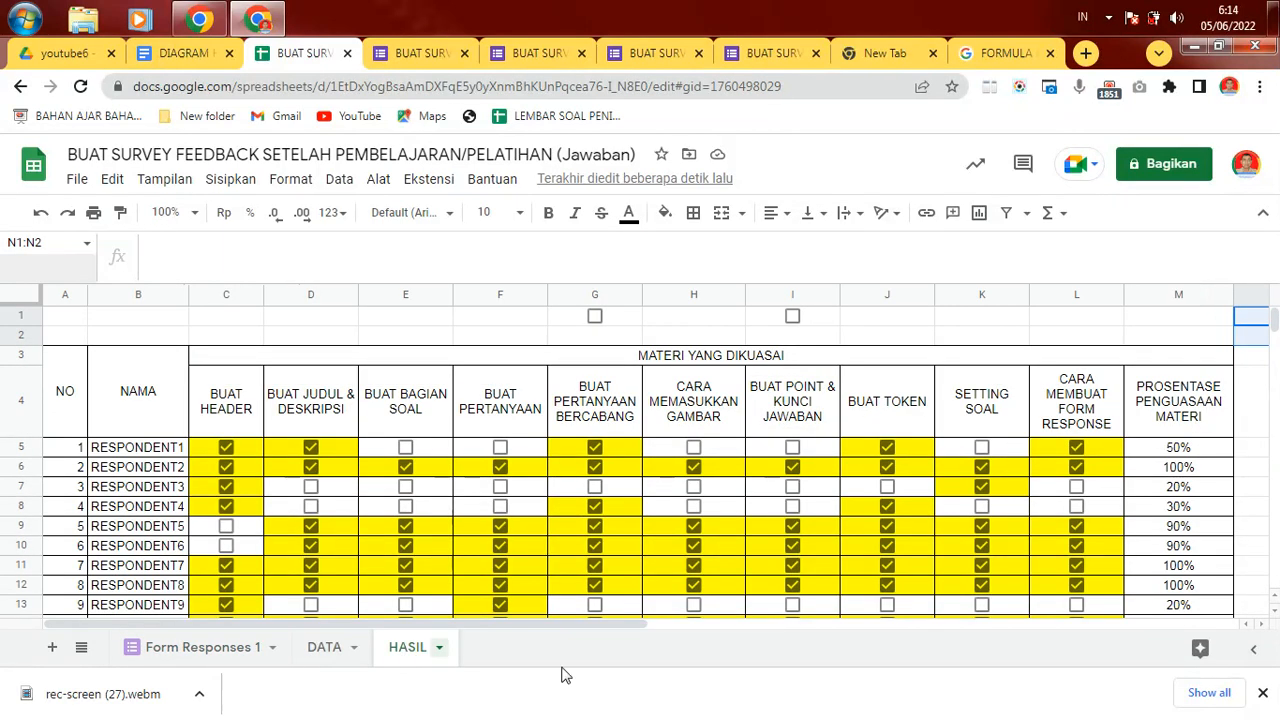
{"action": "left_click_drag", "start_coordinate": [1276, 320], "coordinate": [1276, 323]}
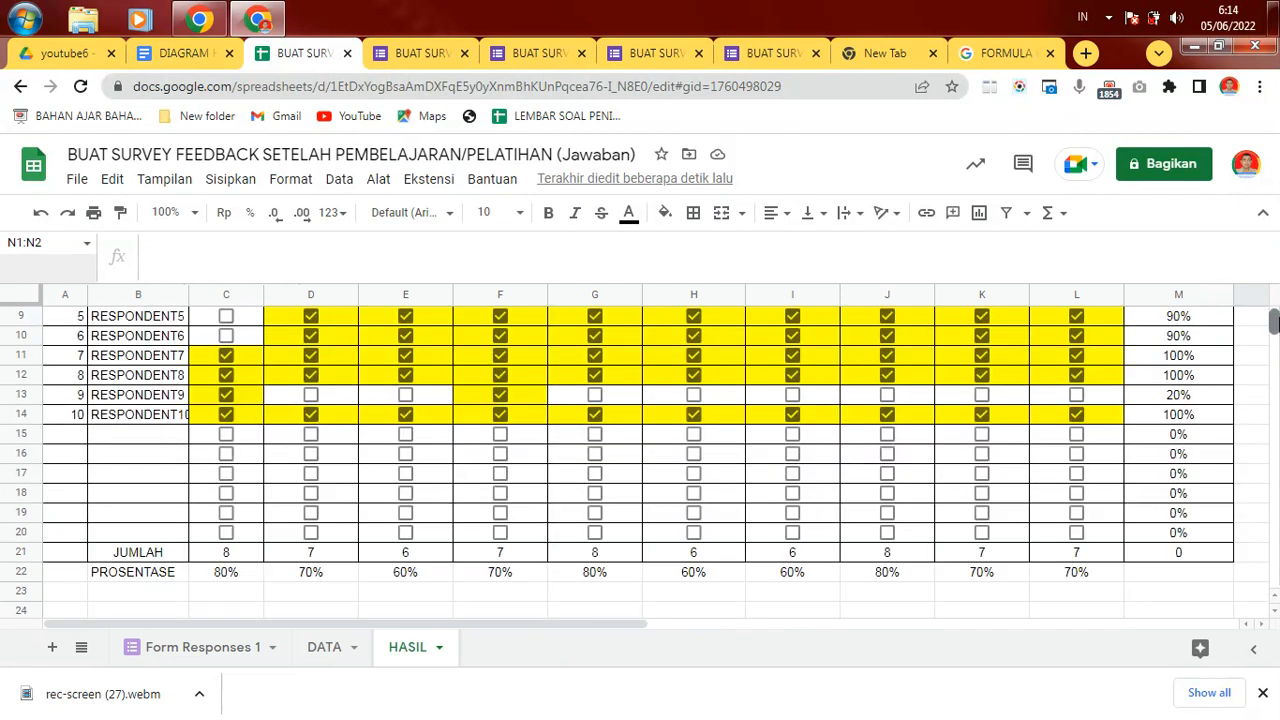
{"action": "left_click", "coordinate": [1188, 420]}
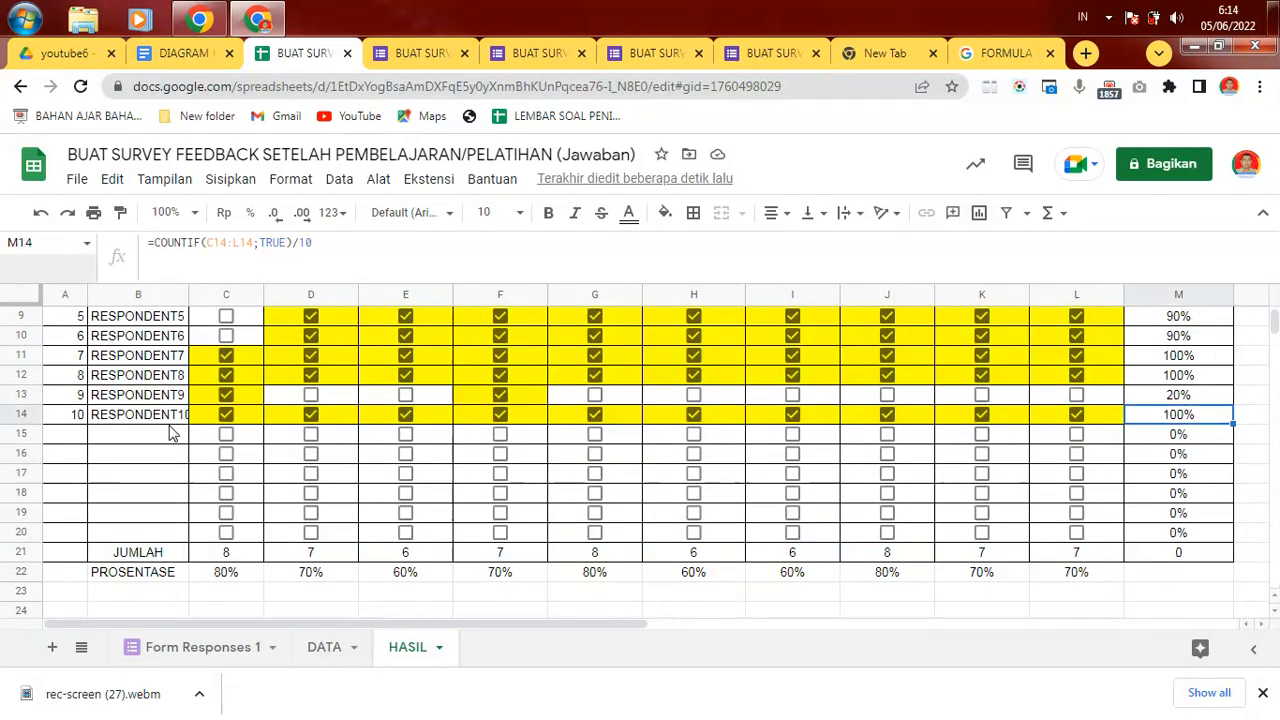
Inspect the PROSENTASE and JUMLAH formulas for the BUAT HEADER, BUAT JUDUL & DESKRIPSI and BUAT BAGIAN SOAL columns.
{"action": "left_click", "coordinate": [243, 578]}
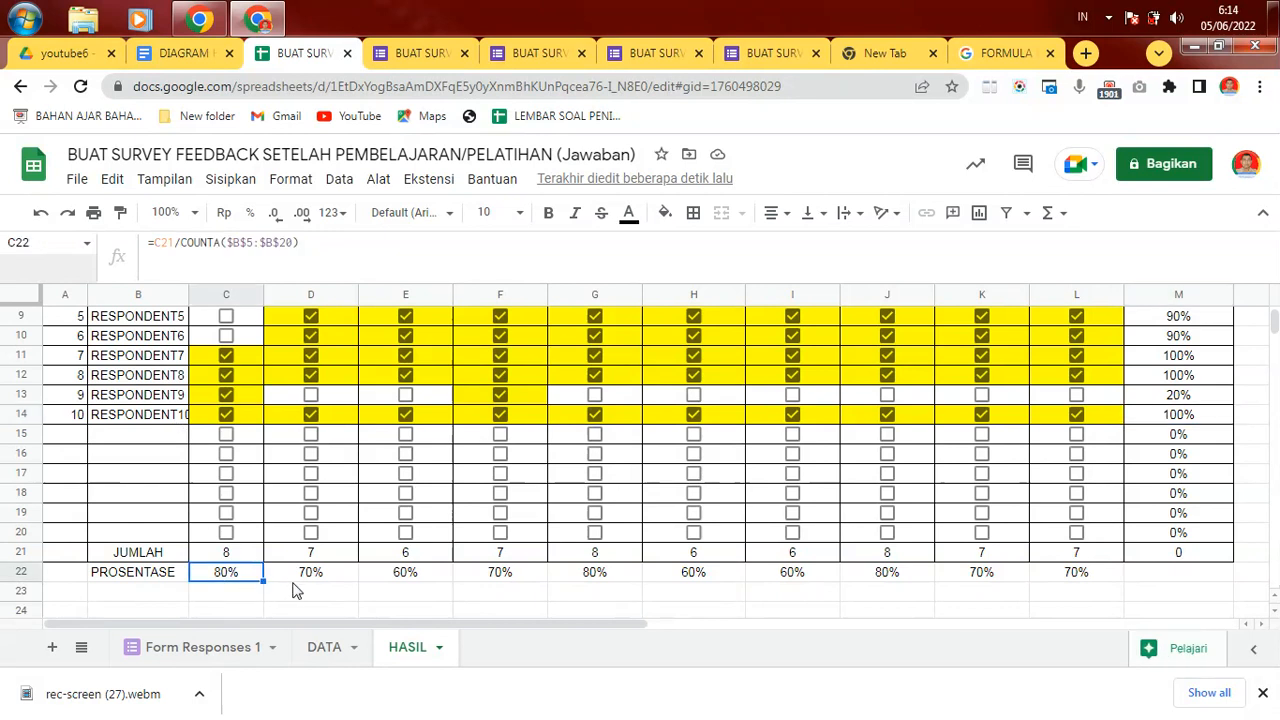
{"action": "left_click", "coordinate": [285, 578]}
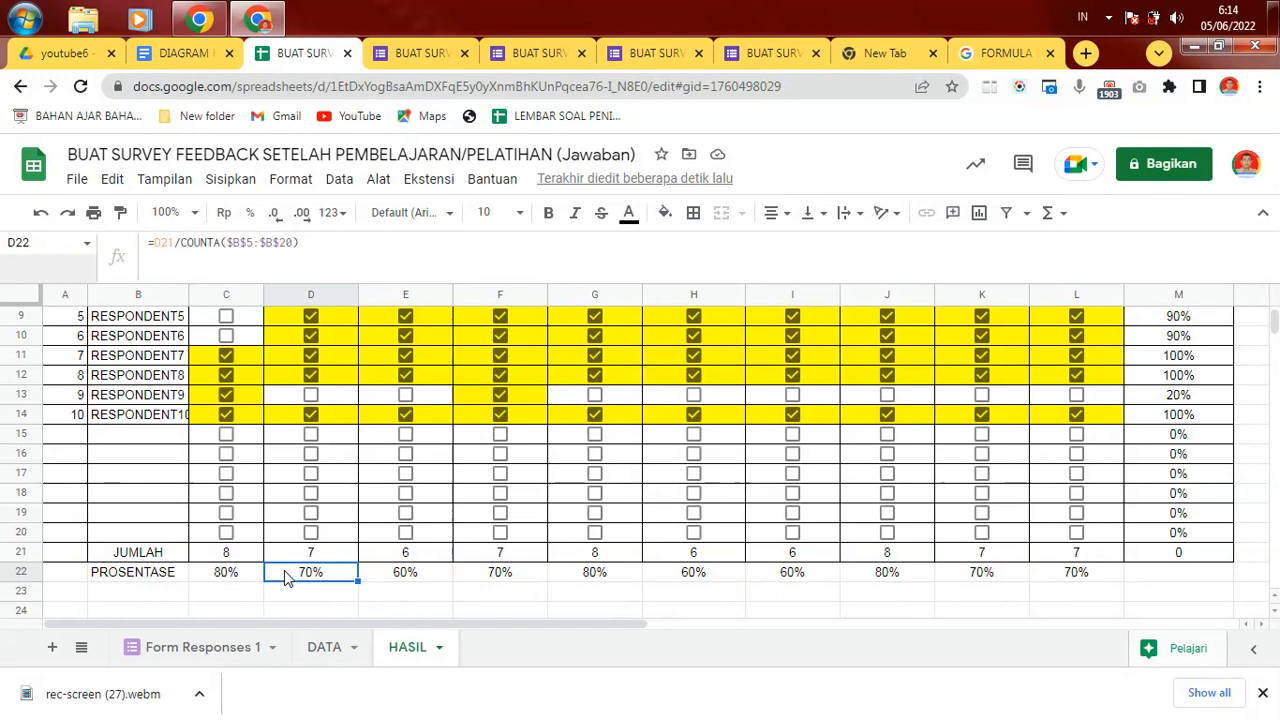
{"action": "left_click", "coordinate": [340, 558]}
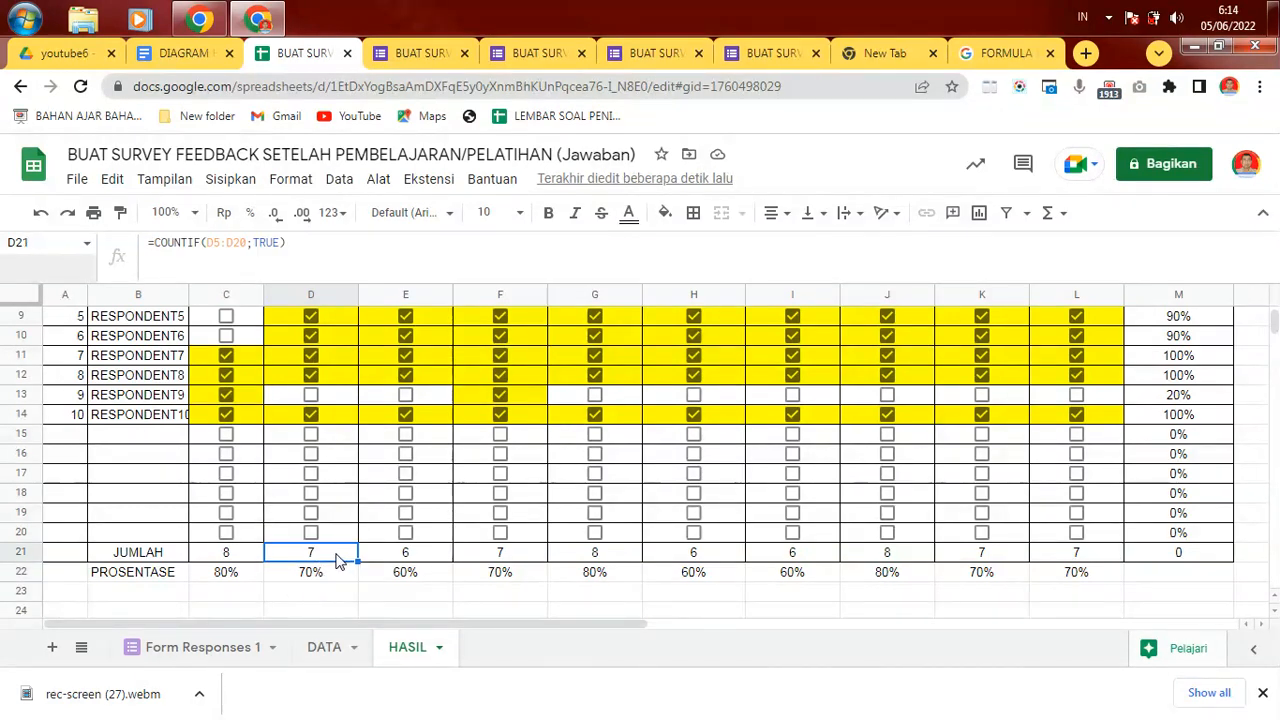
{"action": "left_click", "coordinate": [428, 578]}
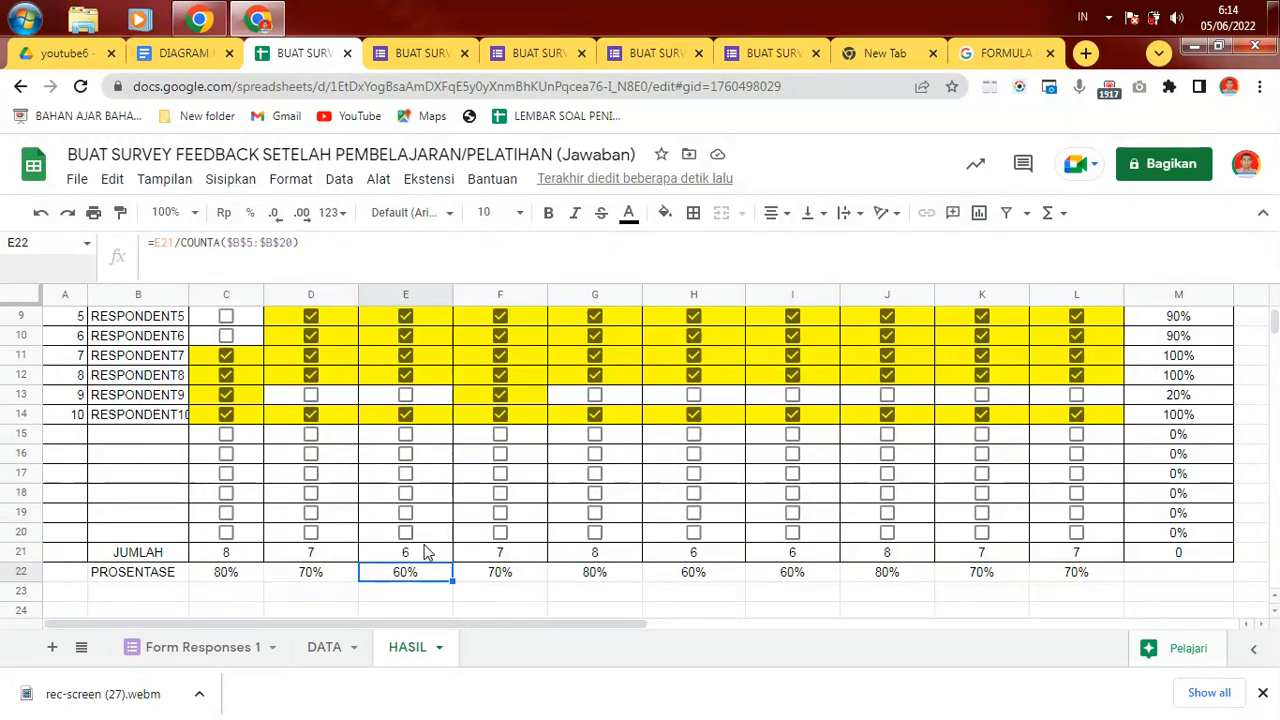
{"action": "left_click", "coordinate": [424, 555]}
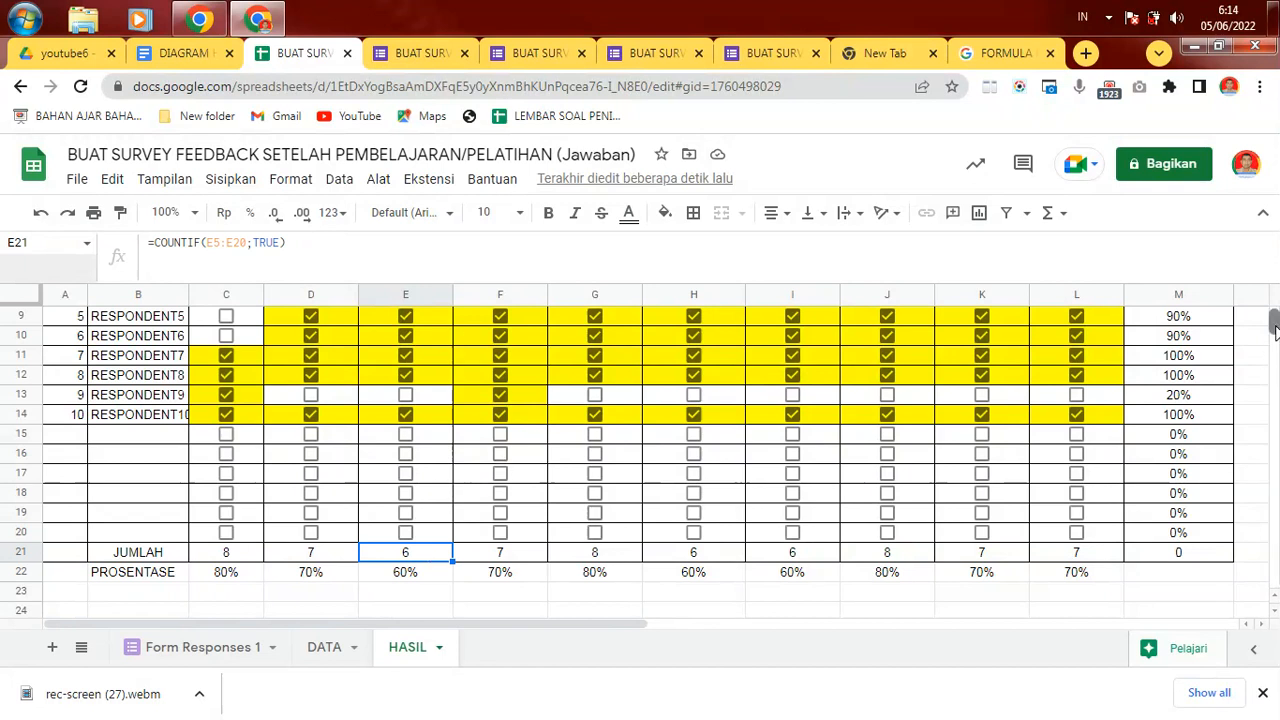
{"action": "scroll", "coordinate": [1274, 330], "scroll_direction": "up", "scroll_amount": 5}
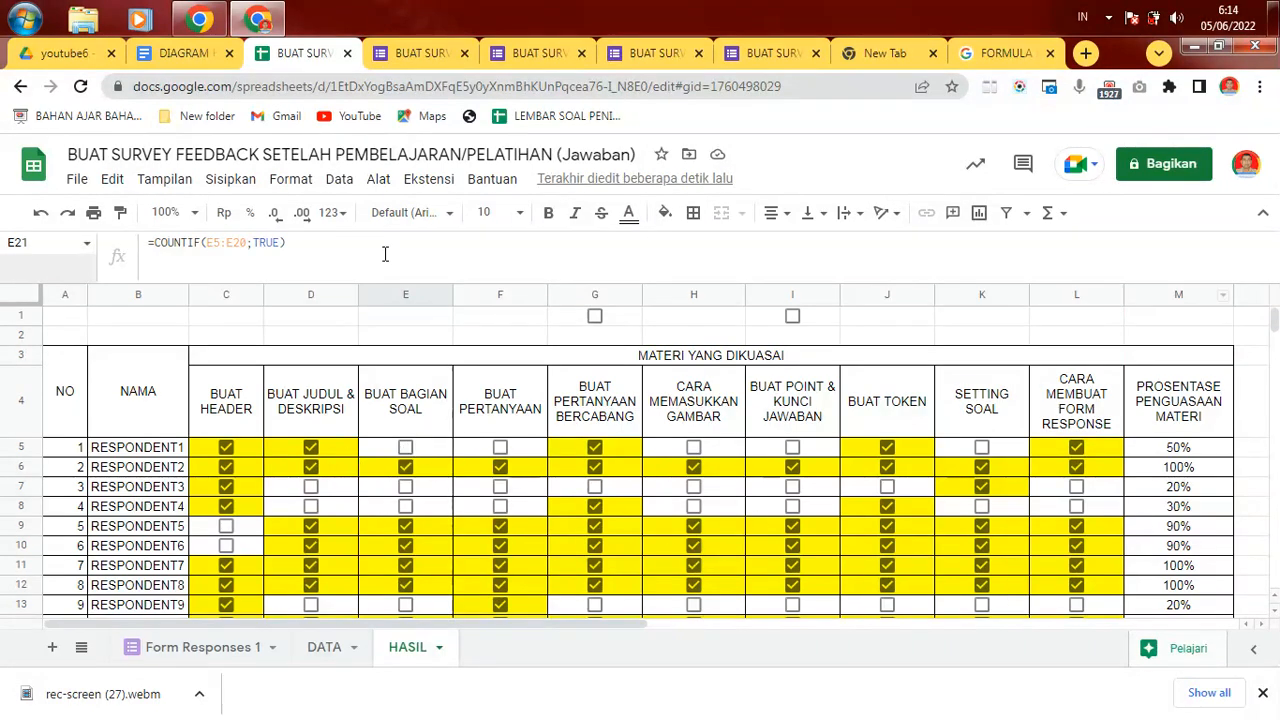
Switch to the form's responses summary and examine the bar chart of mastered topics from BUAT HEADER to CARA MEMBUAT FORM RESPONSE.
{"action": "left_click", "coordinate": [645, 54]}
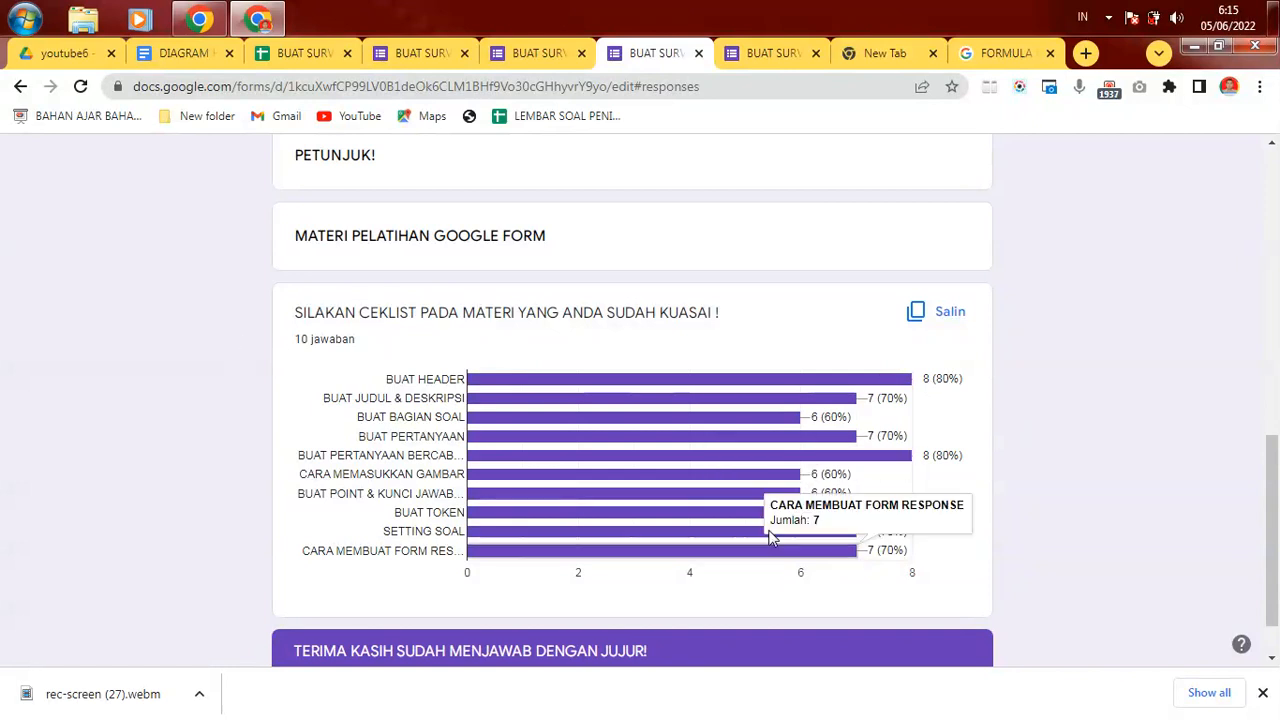
{"action": "double_click", "coordinate": [786, 383]}
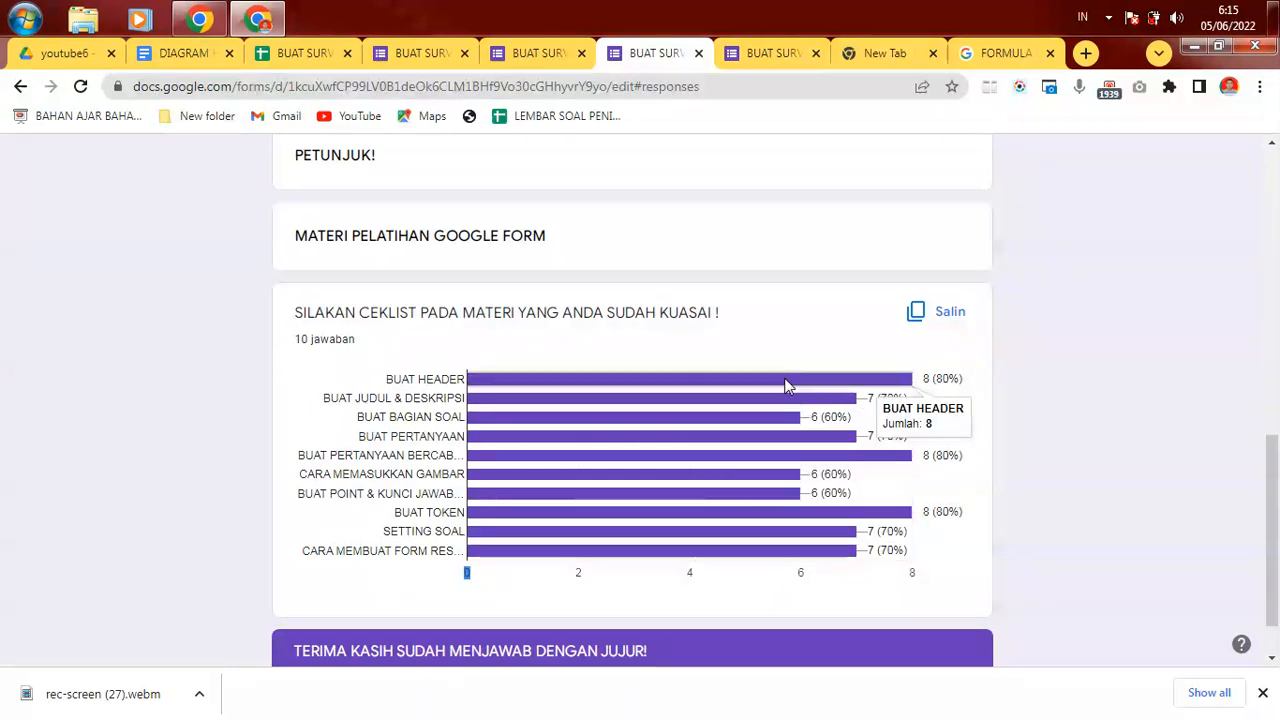
{"action": "left_click", "coordinate": [786, 383]}
{"action": "double_click", "coordinate": [601, 554]}
{"action": "left_click_drag", "start_coordinate": [1271, 482], "coordinate": [1277, 517]}
Update the linked survey chart in the DIAGRAM HASIL PELATIHAN document and compare it with the form's response chart.
{"action": "left_click", "coordinate": [165, 53]}
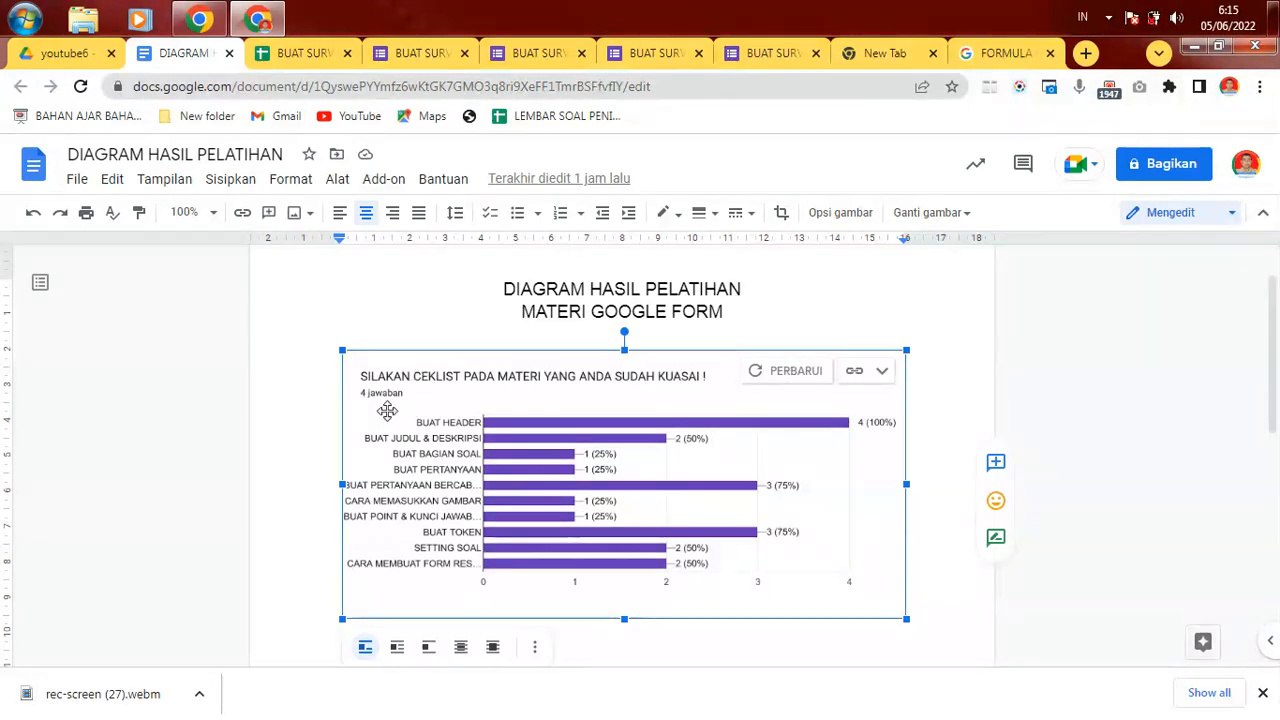
{"action": "left_click", "coordinate": [790, 380]}
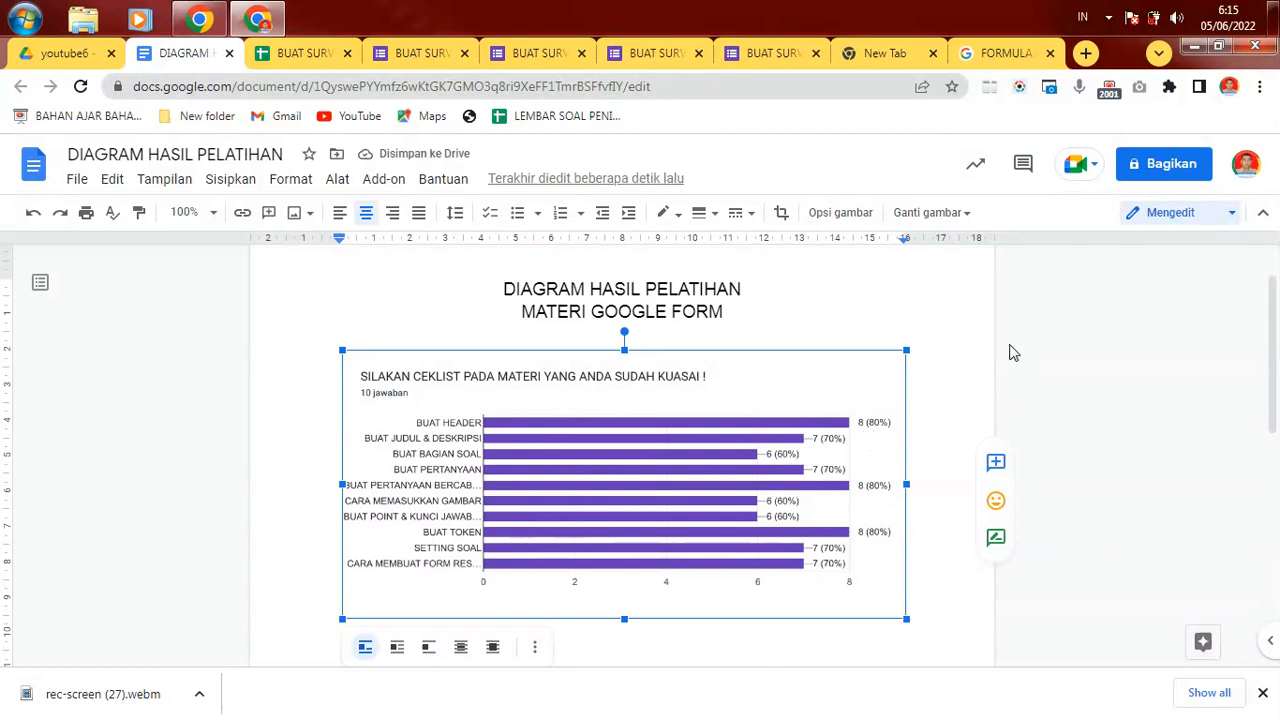
{"action": "left_click", "coordinate": [1010, 352]}
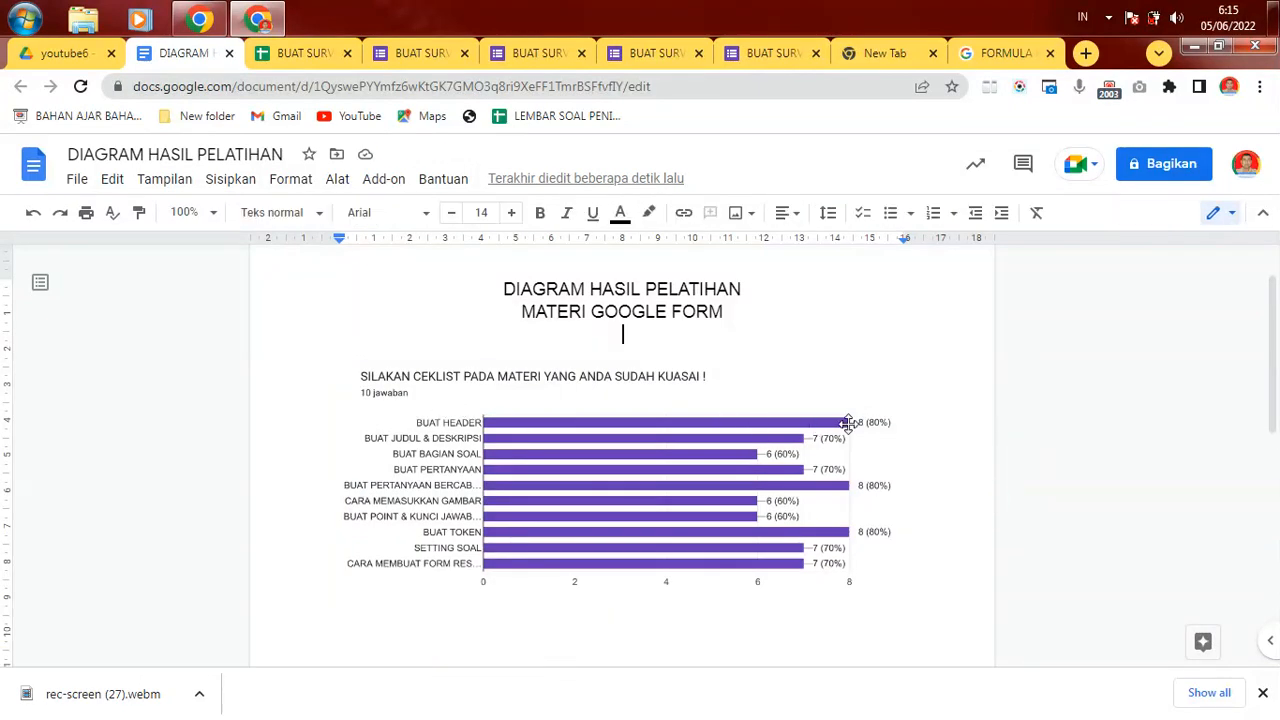
{"action": "left_click", "coordinate": [742, 60]}
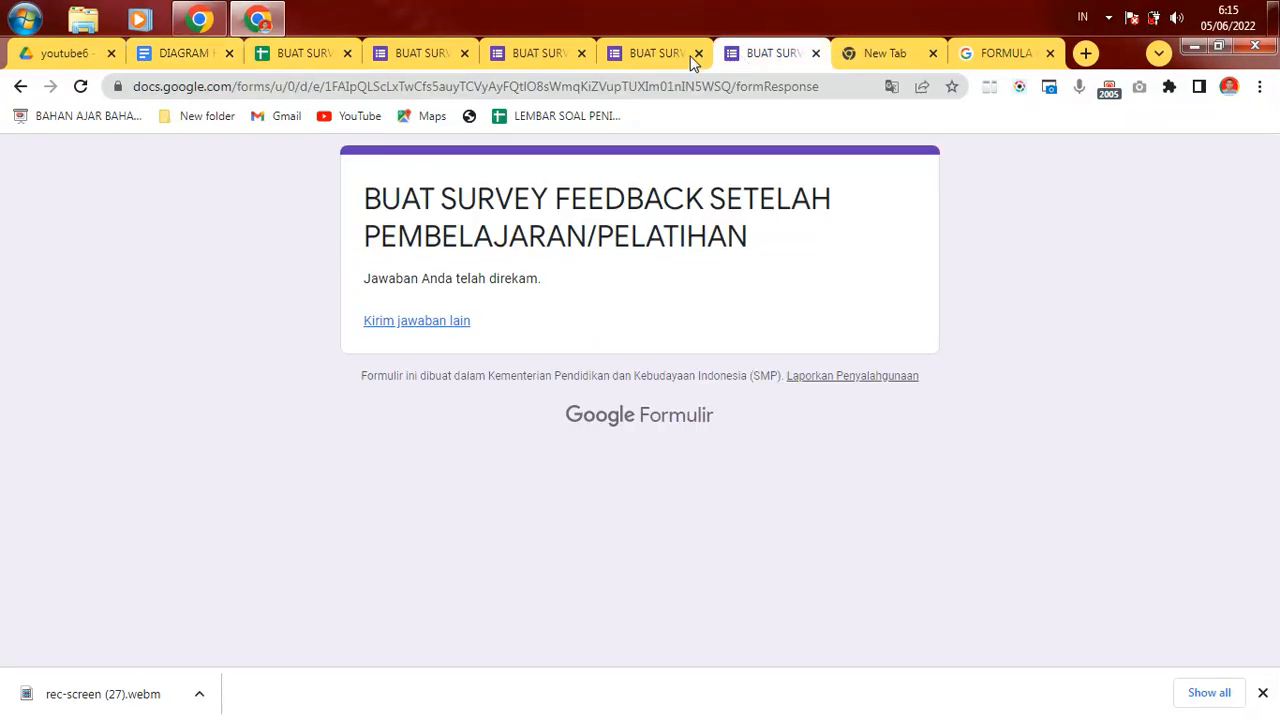
{"action": "left_click", "coordinate": [658, 54]}
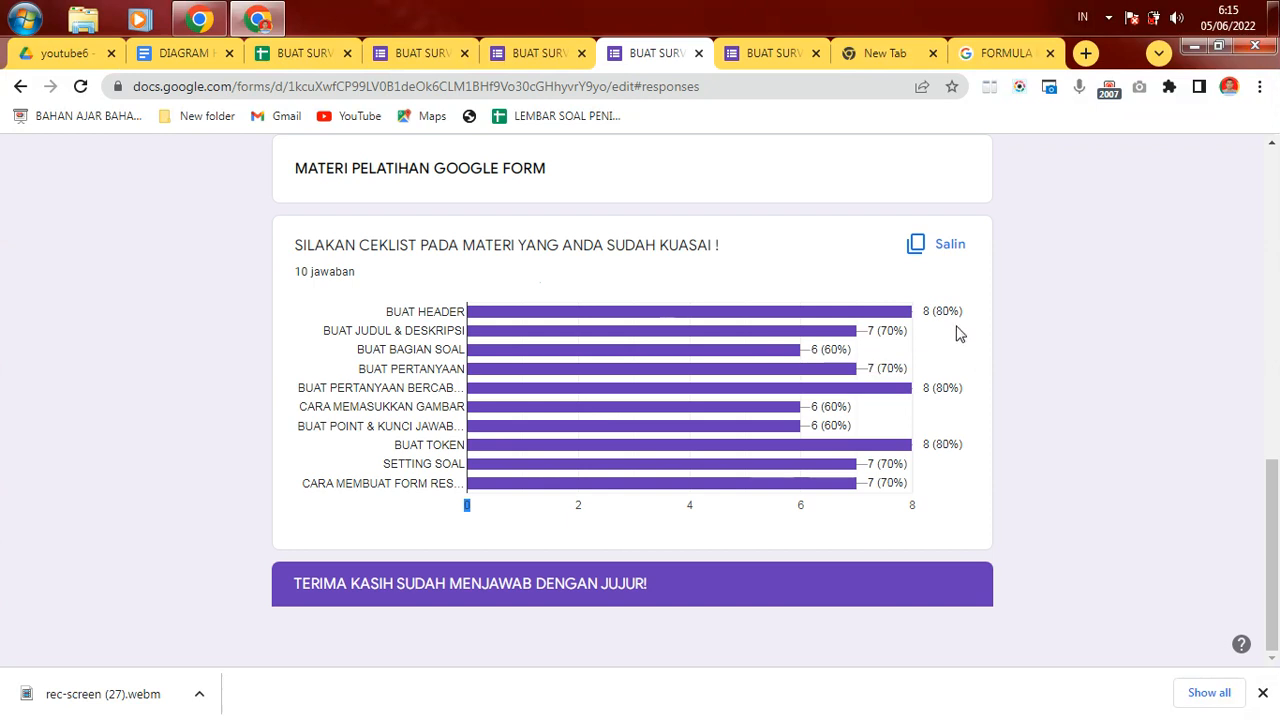